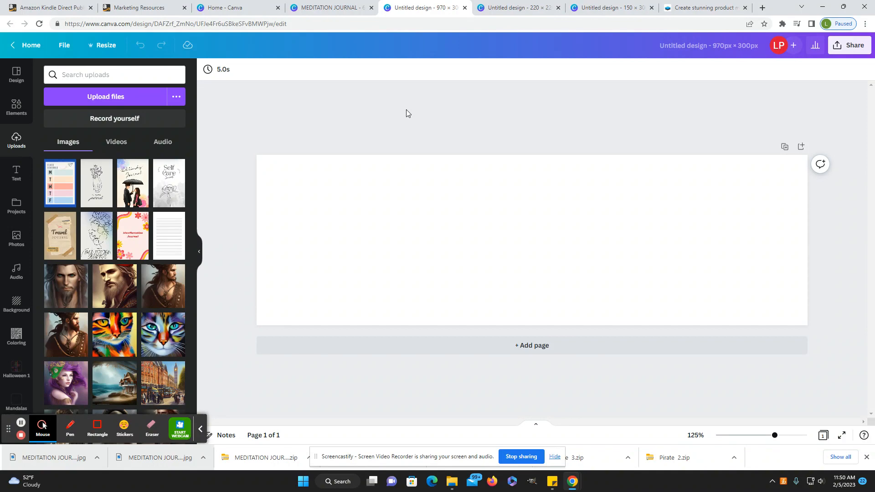
- Switch to the MEDITATION JOURNAL design and dismiss its completed-downloads summary
{"action": "left_click", "coordinate": [241, 4]}
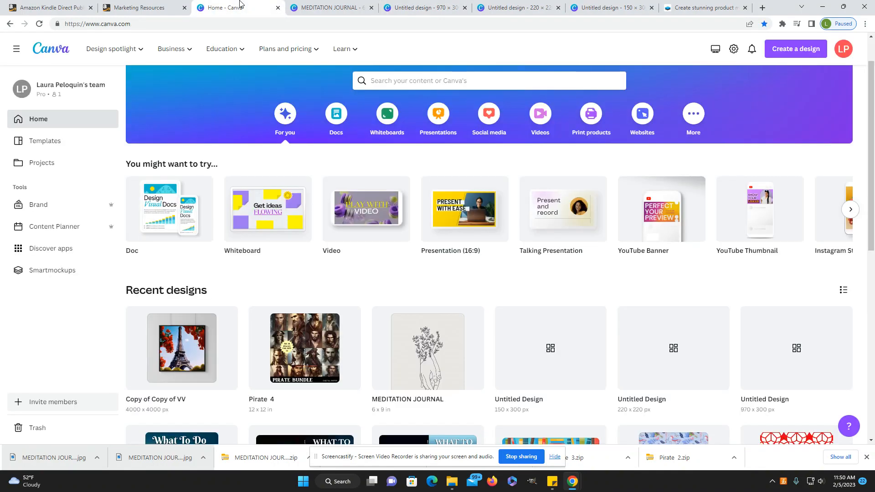
{"action": "left_click", "coordinate": [331, 8]}
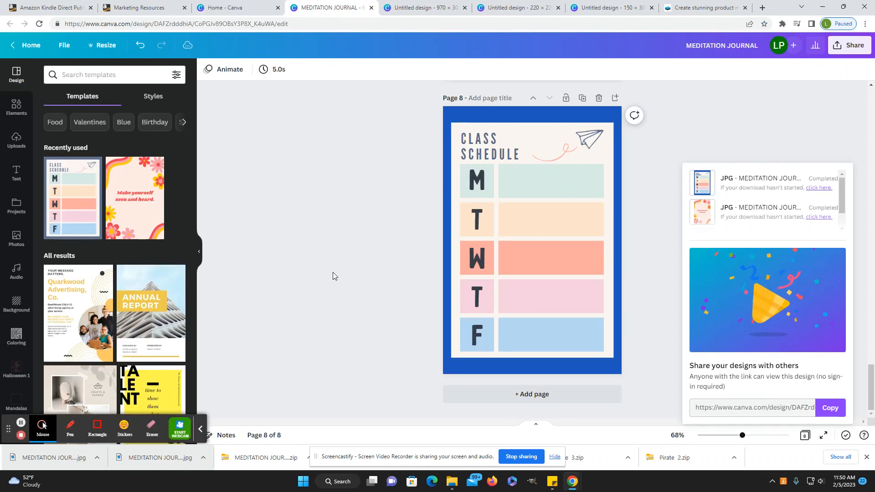
{"action": "scroll", "coordinate": [333, 272], "scroll_direction": "up", "scroll_amount": 15}
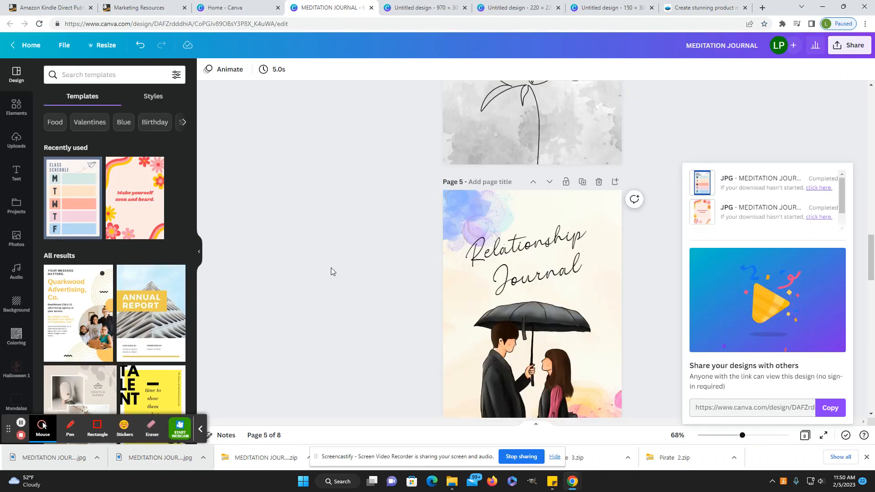
{"action": "scroll", "coordinate": [330, 266], "scroll_direction": "up", "scroll_amount": 15}
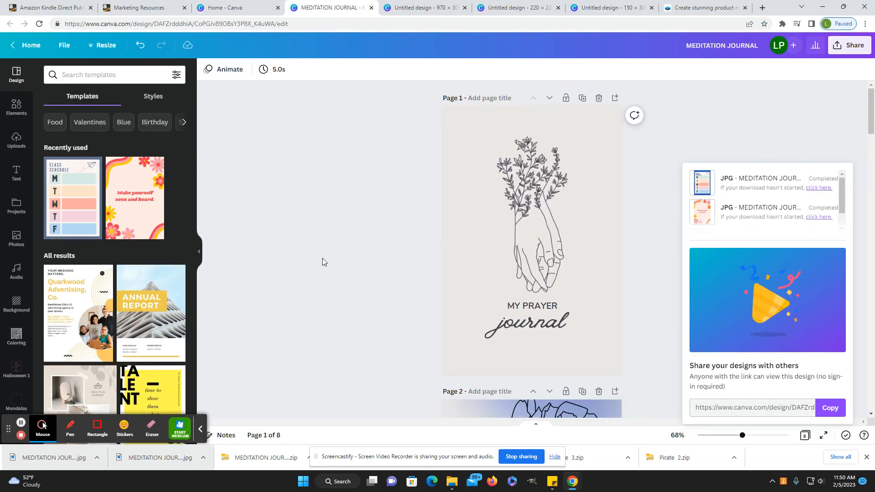
{"action": "left_click", "coordinate": [322, 248]}
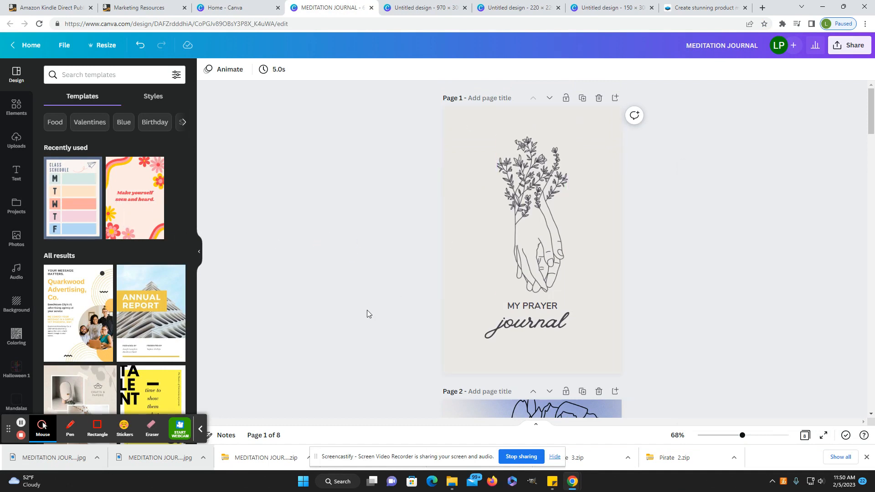
- Scroll through all eight journal pages, down to the lined page and Class Schedule page
{"action": "scroll", "coordinate": [364, 301], "scroll_direction": "down", "scroll_amount": 12}
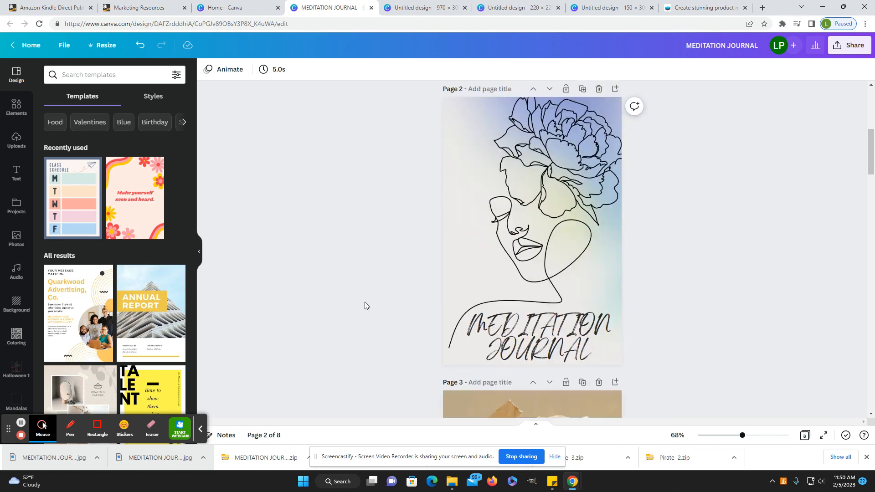
{"action": "scroll", "coordinate": [364, 304], "scroll_direction": "down", "scroll_amount": 15}
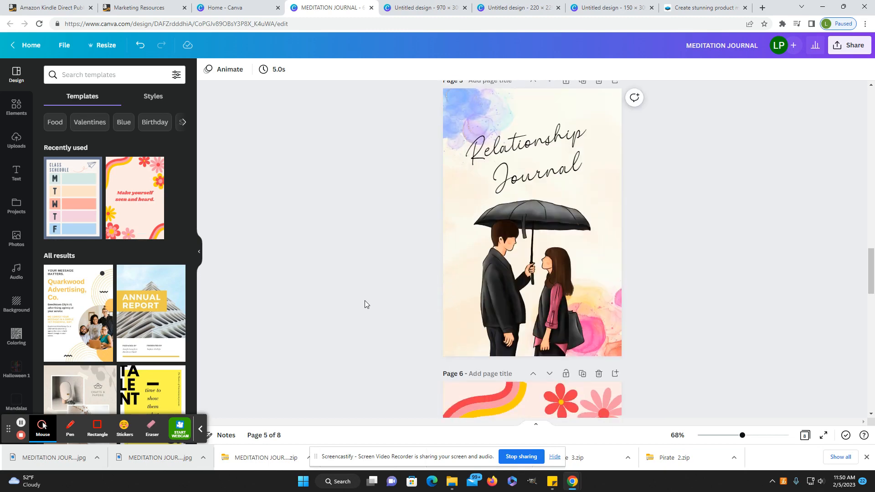
{"action": "scroll", "coordinate": [364, 296], "scroll_direction": "down", "scroll_amount": 4}
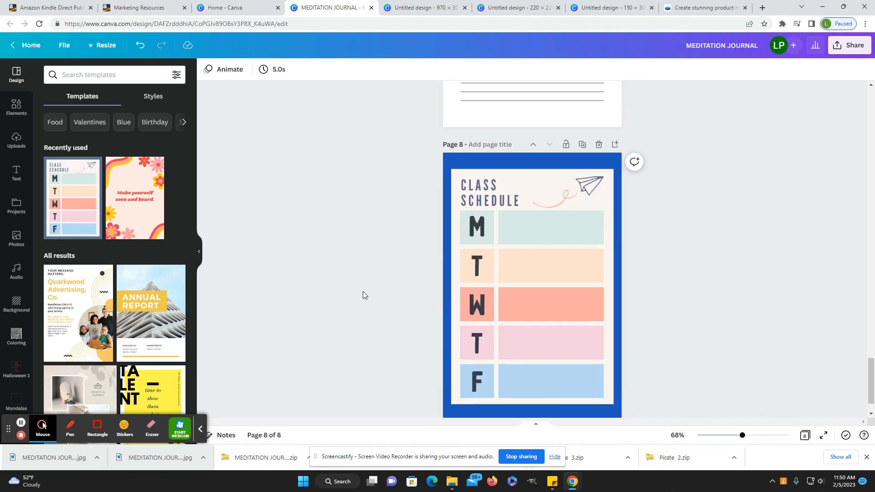
{"action": "scroll", "coordinate": [362, 291], "scroll_direction": "up", "scroll_amount": 8}
{"action": "scroll", "coordinate": [362, 289], "scroll_direction": "up", "scroll_amount": 5}
{"action": "scroll", "coordinate": [362, 287], "scroll_direction": "down", "scroll_amount": 15}
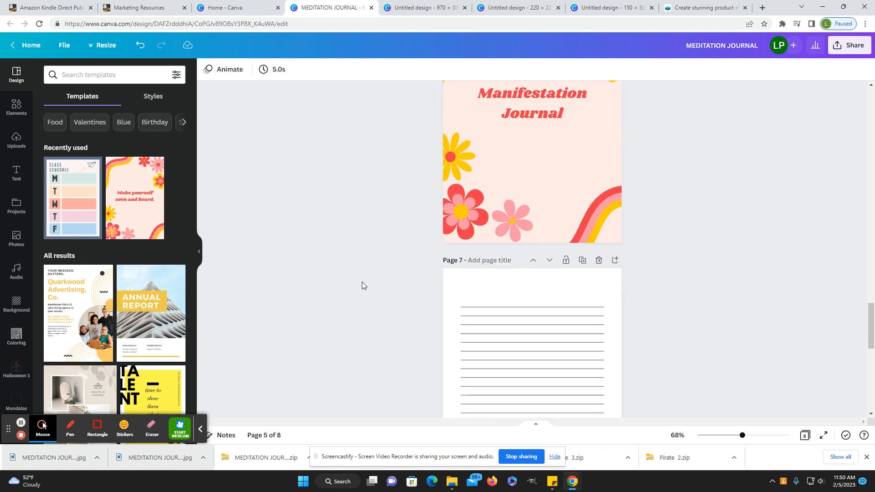
{"action": "scroll", "coordinate": [363, 228], "scroll_direction": "up", "scroll_amount": 5}
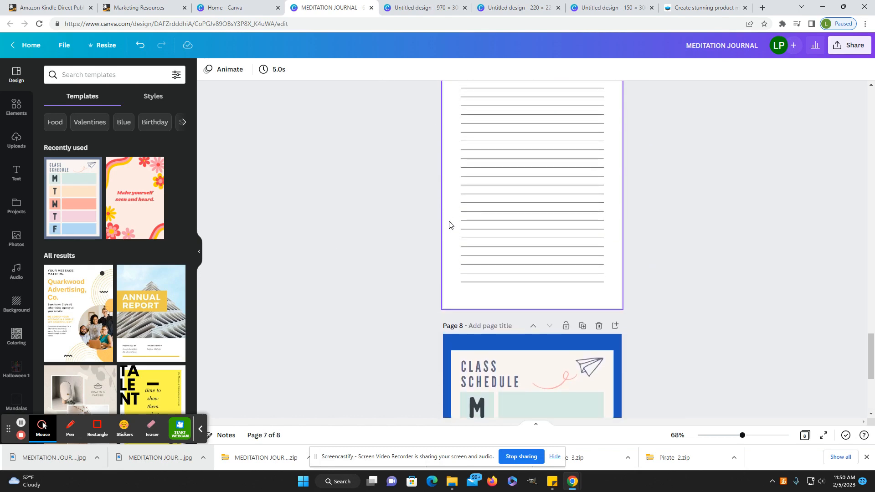
{"action": "scroll", "coordinate": [316, 323], "scroll_direction": "down", "scroll_amount": 5}
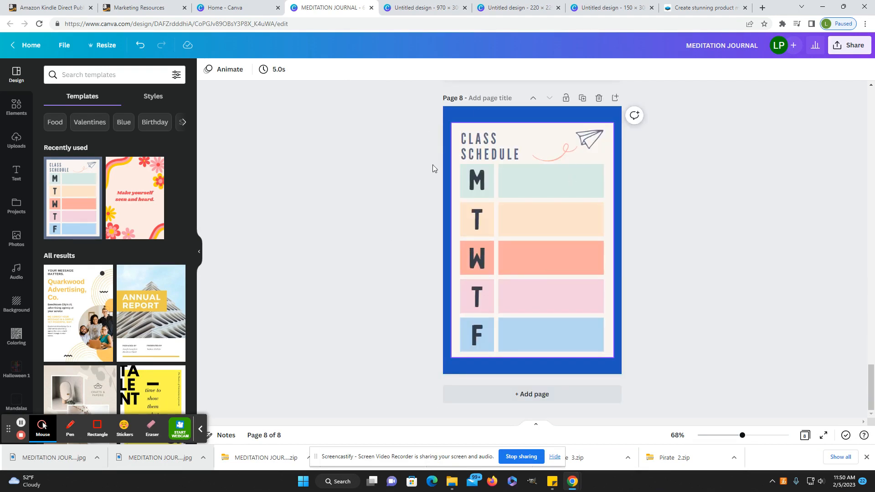
{"action": "scroll", "coordinate": [390, 219], "scroll_direction": "up", "scroll_amount": 1}
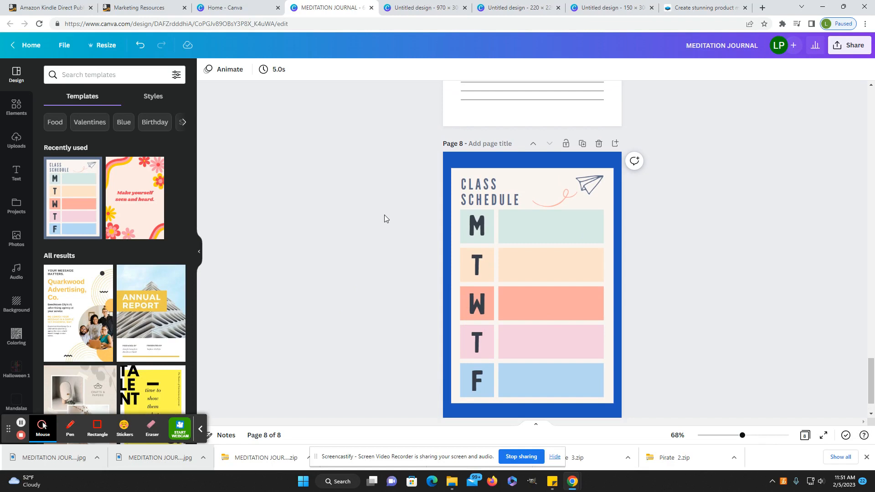
{"action": "scroll", "coordinate": [384, 215], "scroll_direction": "down", "scroll_amount": 1}
{"action": "scroll", "coordinate": [384, 215], "scroll_direction": "up", "scroll_amount": 3}
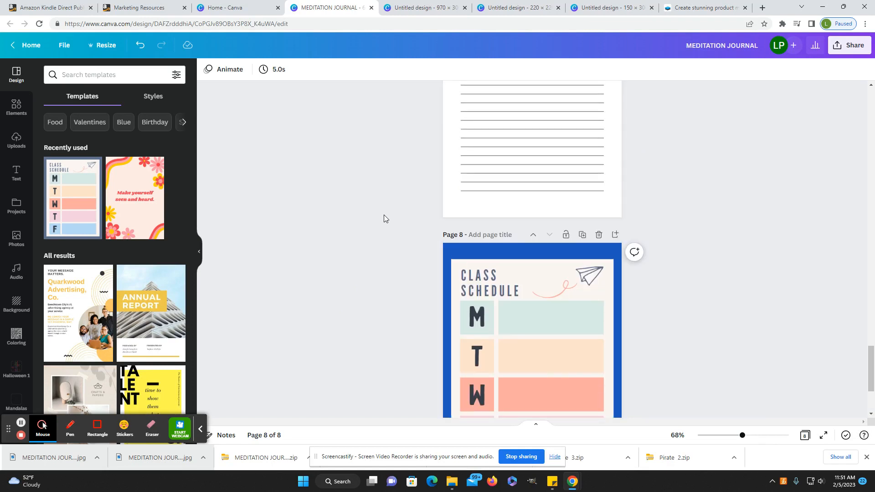
{"action": "scroll", "coordinate": [383, 214], "scroll_direction": "up", "scroll_amount": 15}
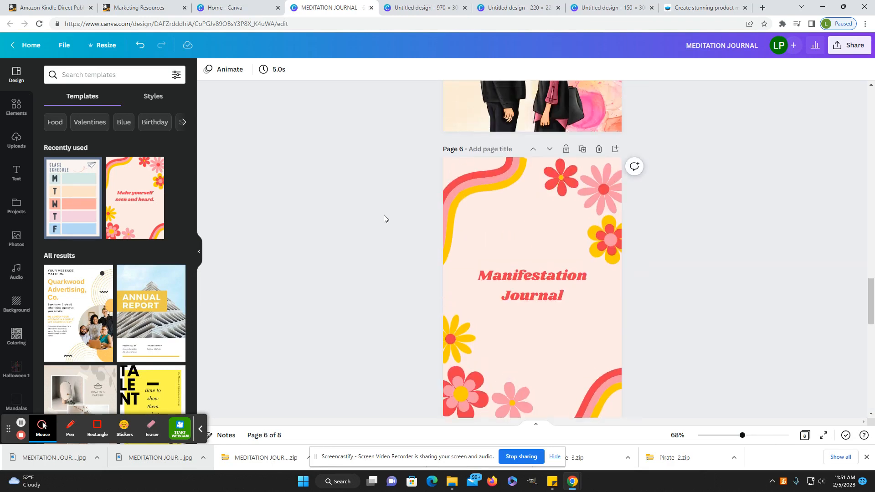
- Look over the blank 970×300 banner and the 220×220 and 300×300 square designs
{"action": "left_click", "coordinate": [431, 4]}
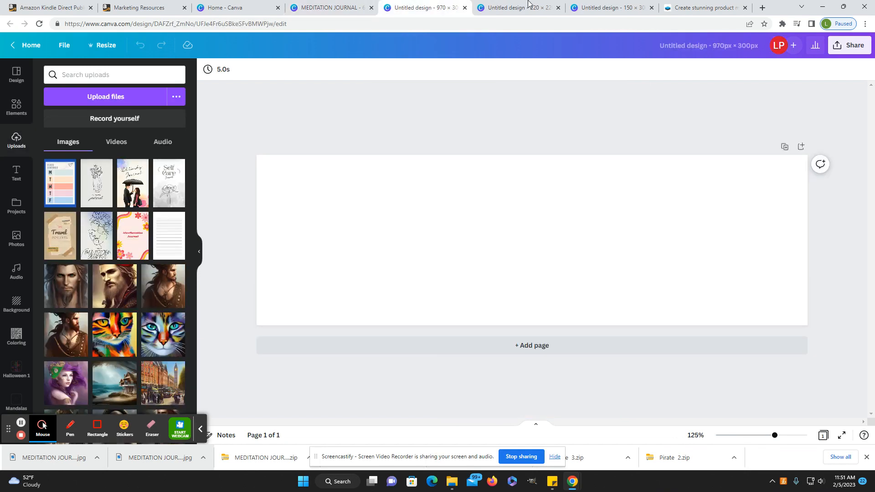
{"action": "left_click", "coordinate": [618, 8]}
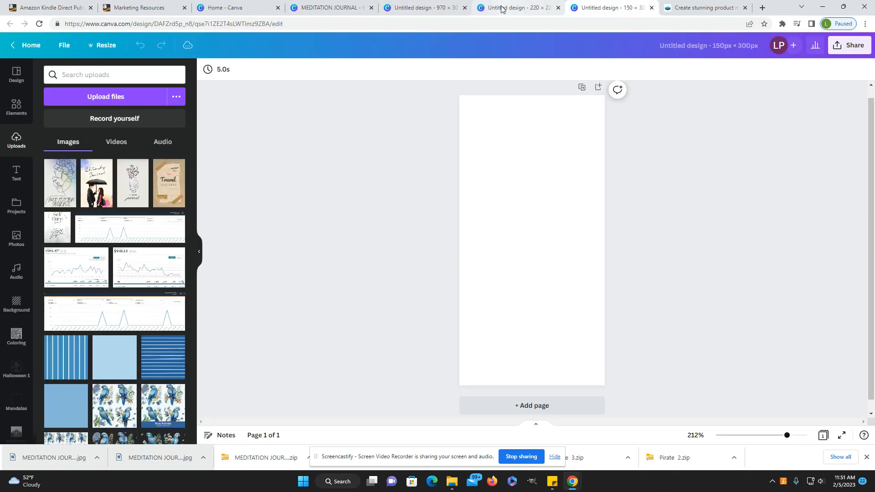
{"action": "left_click", "coordinate": [523, 9]}
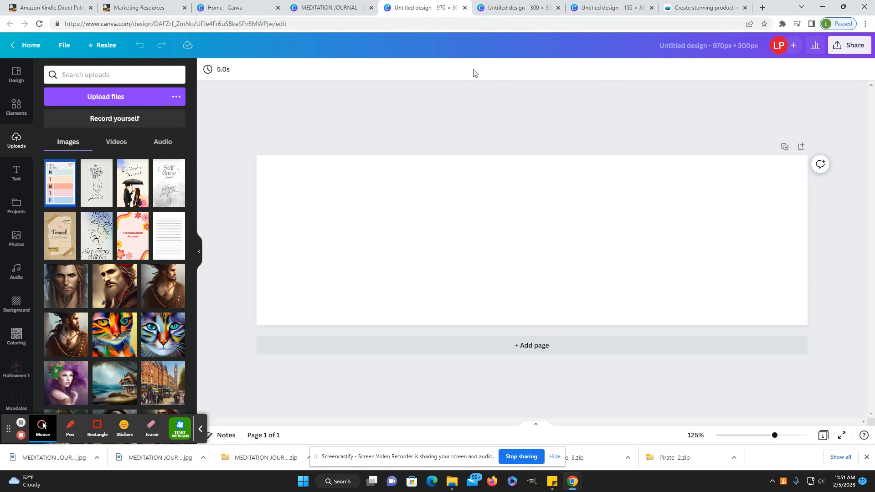
{"action": "left_click", "coordinate": [510, 7]}
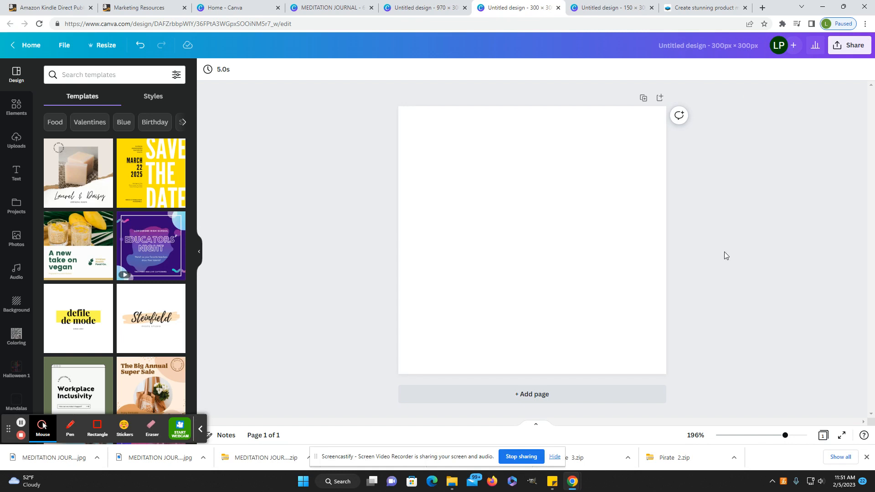
- Select the blank 150×300 journal-cover page, then move to the Smartmockups site
{"action": "left_click", "coordinate": [619, 6]}
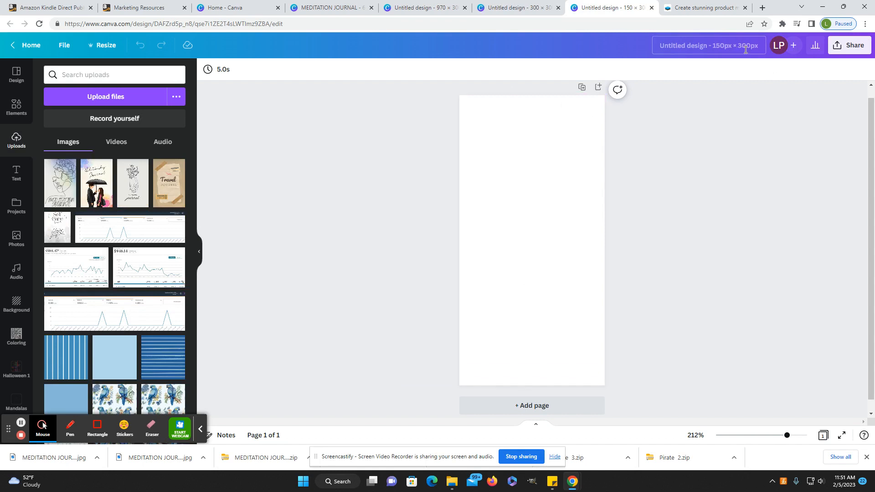
{"action": "left_click", "coordinate": [560, 296]}
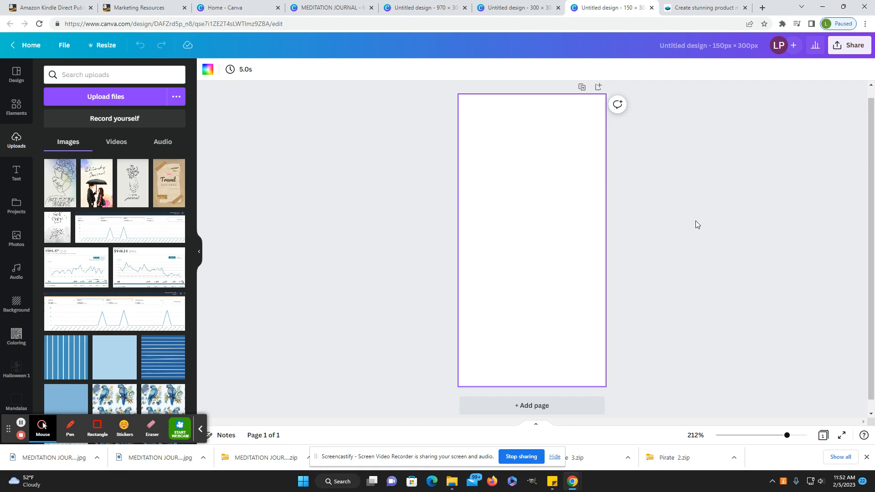
{"action": "left_click", "coordinate": [714, 5]}
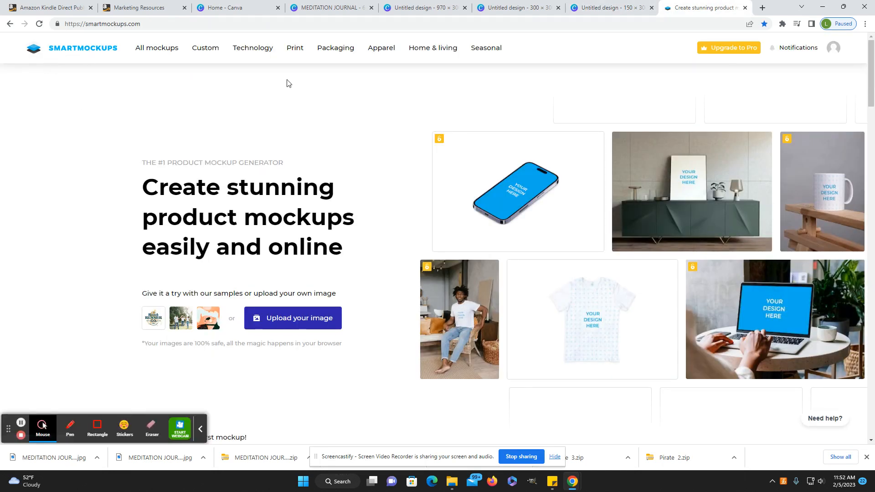
{"action": "left_click", "coordinate": [241, 5]}
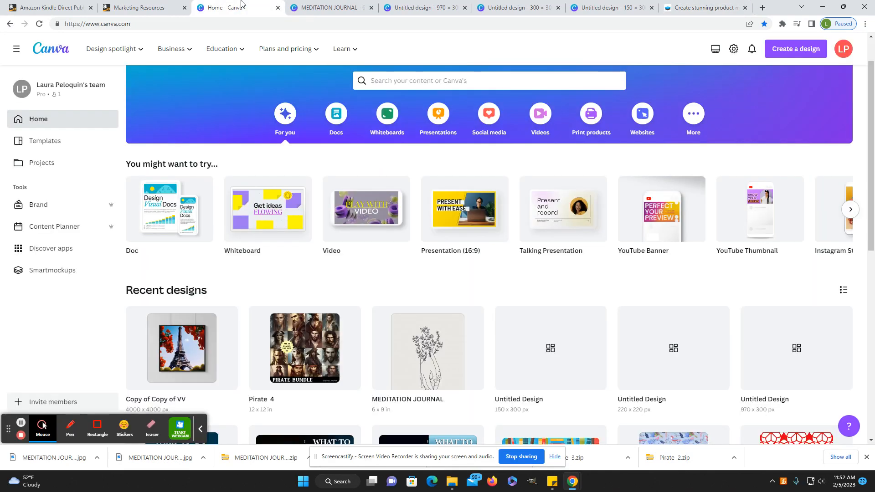
{"action": "left_click", "coordinate": [328, 7]}
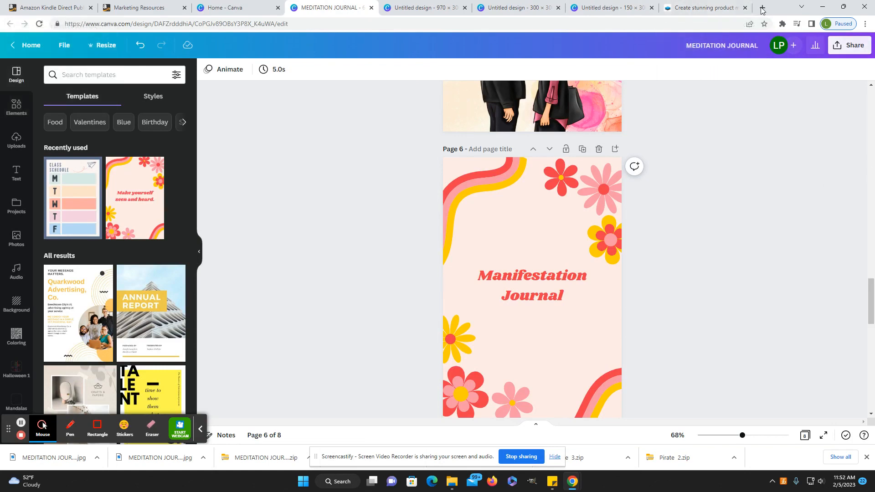
{"action": "left_click", "coordinate": [695, 5]}
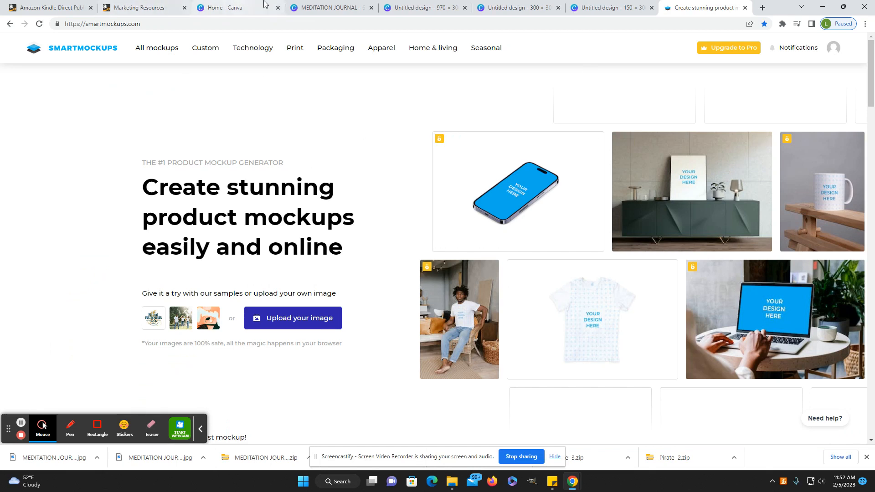
{"action": "left_click", "coordinate": [333, 8]}
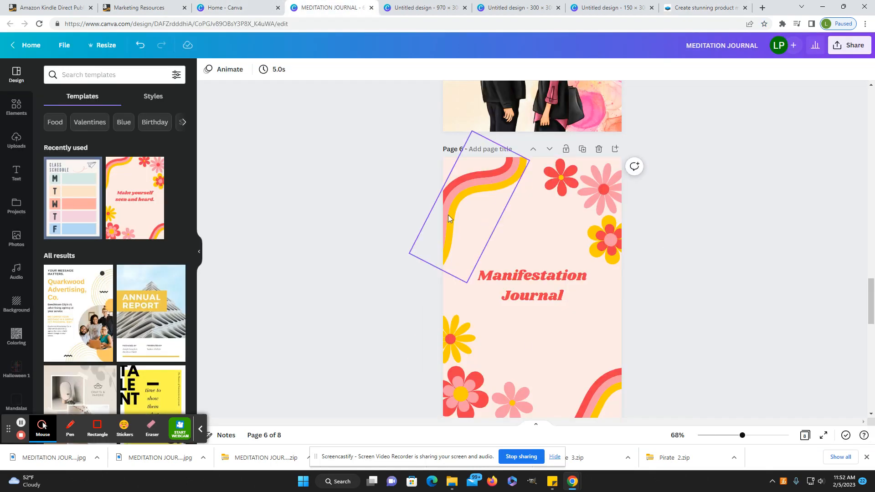
{"action": "left_click", "coordinate": [687, 7]}
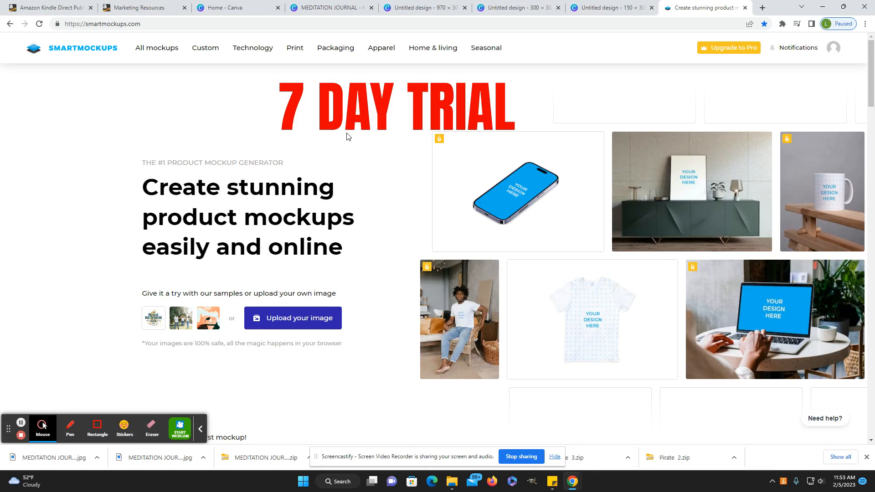
- Close the $14/month Pro upgrade offer and scroll through the Smartmockups home page
{"action": "left_click", "coordinate": [725, 50]}
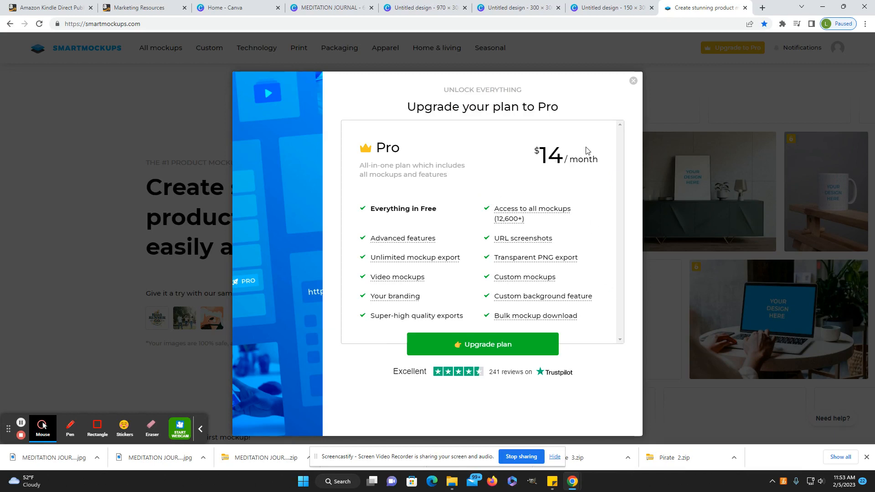
{"action": "left_click", "coordinate": [634, 80]}
{"action": "scroll", "coordinate": [631, 305], "scroll_direction": "down", "scroll_amount": 10}
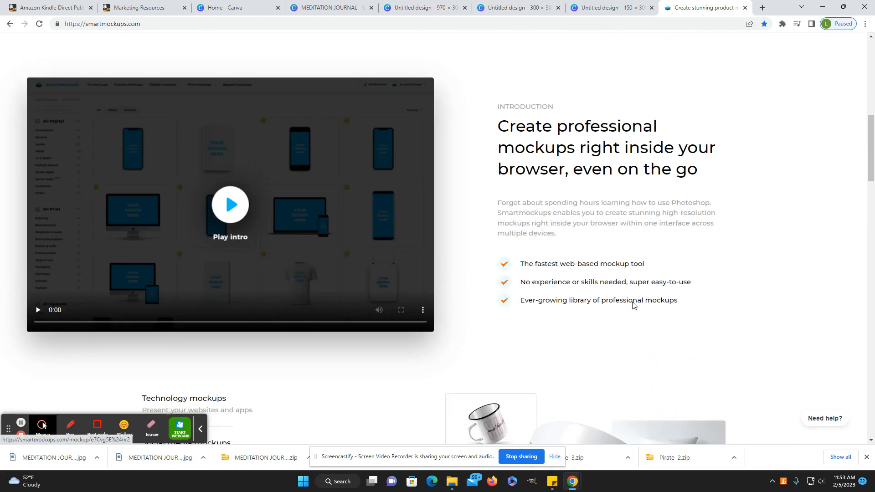
{"action": "scroll", "coordinate": [633, 304], "scroll_direction": "down", "scroll_amount": 12}
{"action": "scroll", "coordinate": [631, 302], "scroll_direction": "up", "scroll_amount": 11}
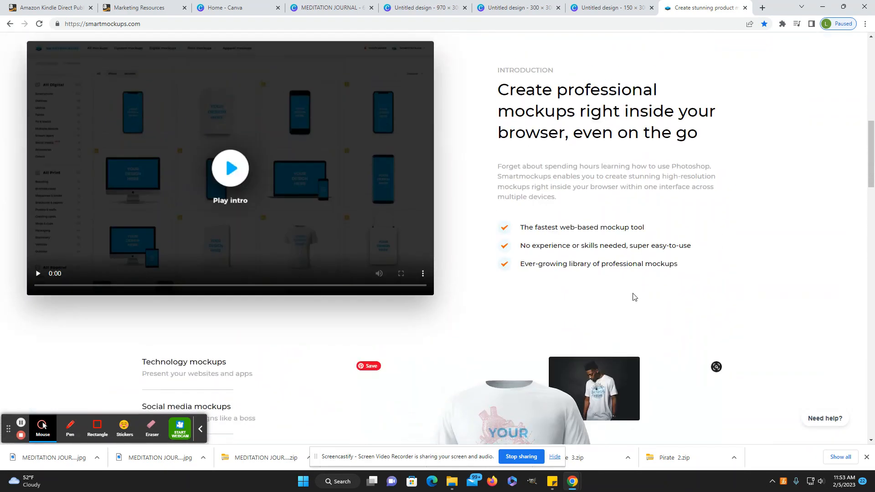
{"action": "scroll", "coordinate": [633, 294], "scroll_direction": "up", "scroll_amount": 10}
{"action": "scroll", "coordinate": [632, 290], "scroll_direction": "down", "scroll_amount": 13}
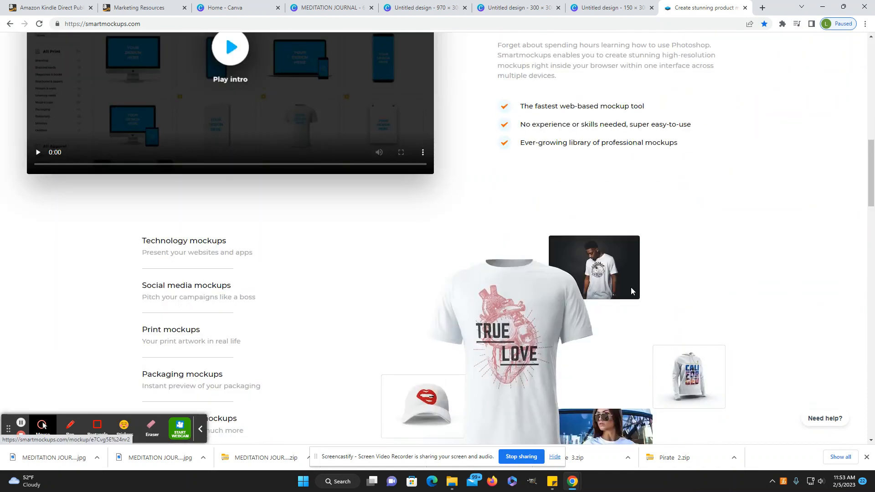
{"action": "scroll", "coordinate": [631, 291], "scroll_direction": "down", "scroll_amount": 10}
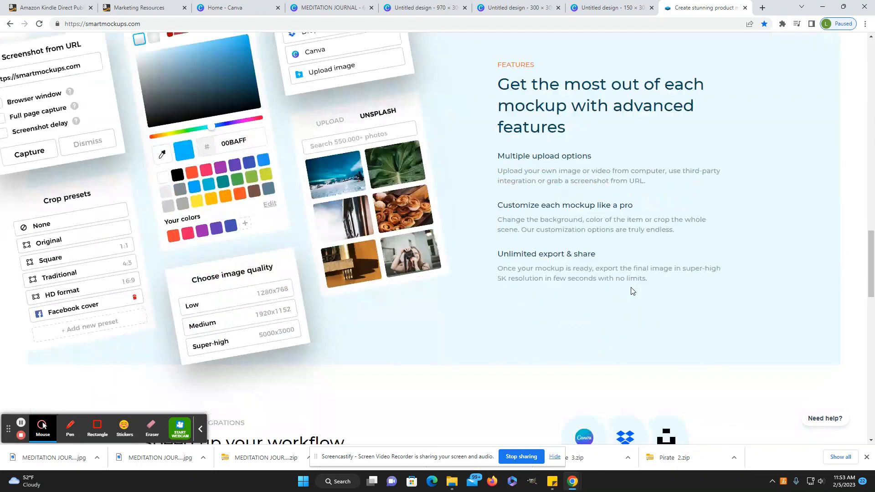
{"action": "scroll", "coordinate": [632, 284], "scroll_direction": "up", "scroll_amount": 15}
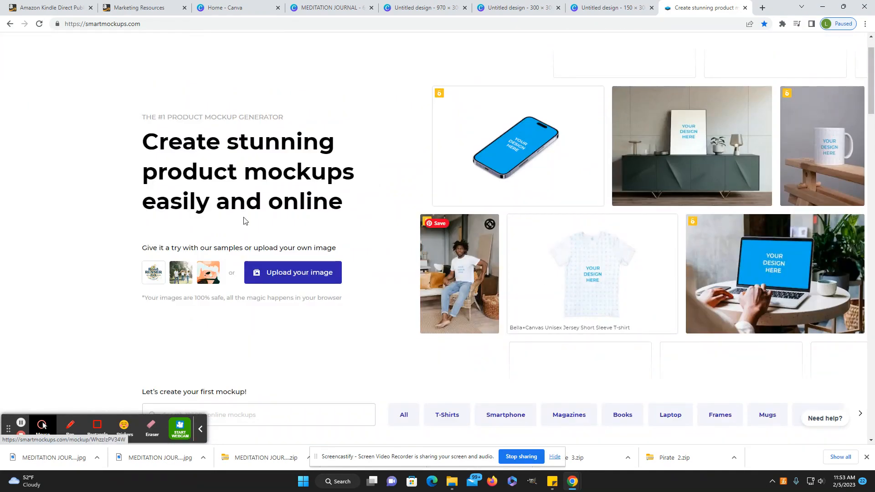
{"action": "scroll", "coordinate": [391, 202], "scroll_direction": "up", "scroll_amount": 1}
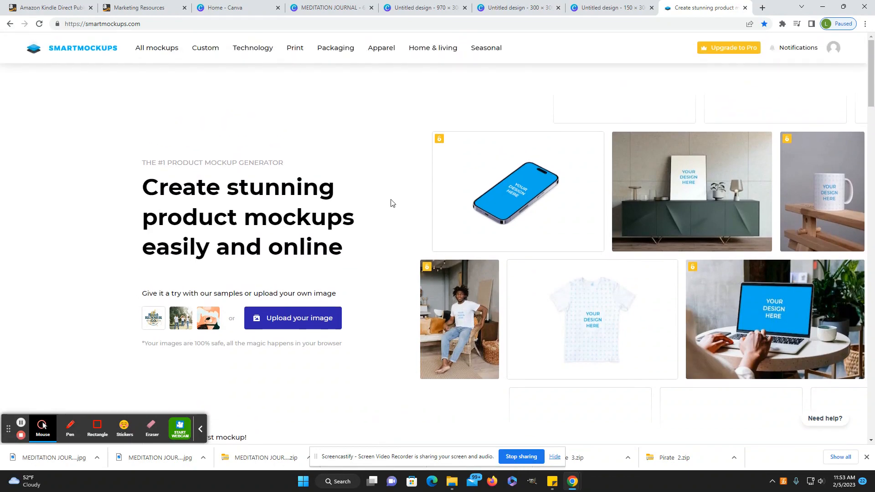
{"action": "scroll", "coordinate": [392, 202], "scroll_direction": "down", "scroll_amount": 6}
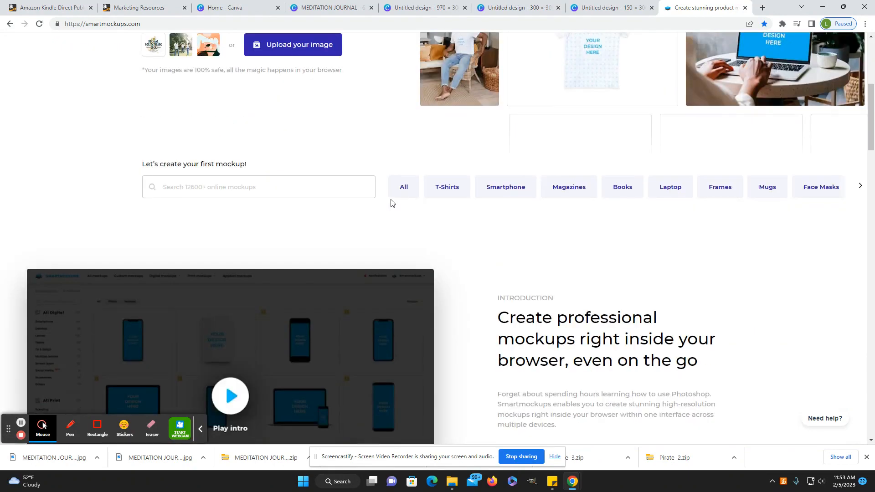
{"action": "scroll", "coordinate": [393, 203], "scroll_direction": "up", "scroll_amount": 6}
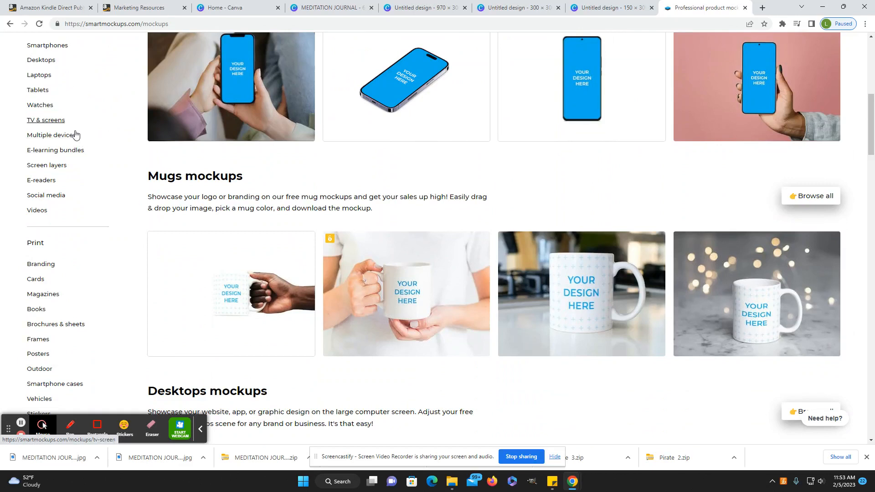
- Scroll past the Mugs, Desktops and T-shirts mockups and open the Seasonal Easter collection
{"action": "scroll", "coordinate": [73, 237], "scroll_direction": "down", "scroll_amount": 3}
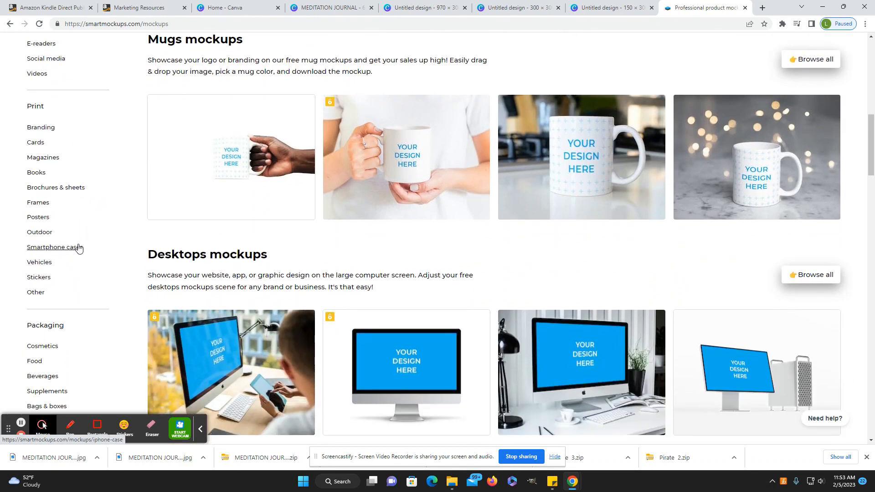
{"action": "scroll", "coordinate": [78, 273], "scroll_direction": "down", "scroll_amount": 3}
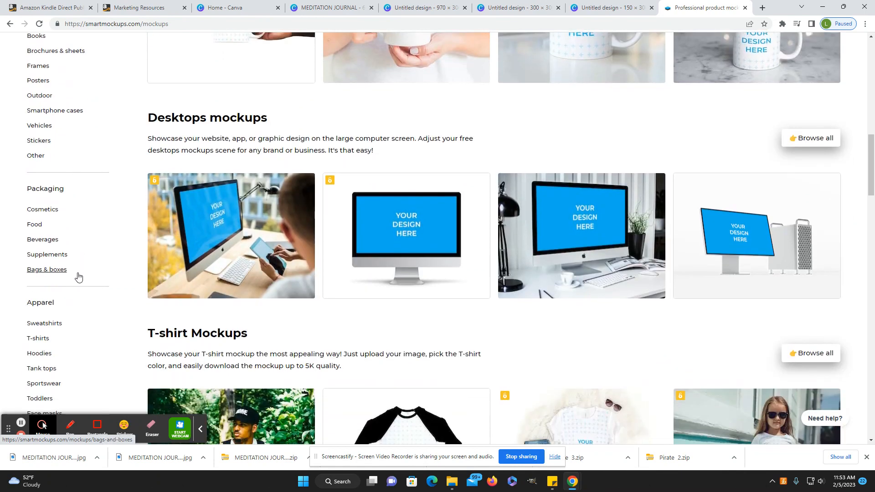
{"action": "scroll", "coordinate": [78, 275], "scroll_direction": "down", "scroll_amount": 3}
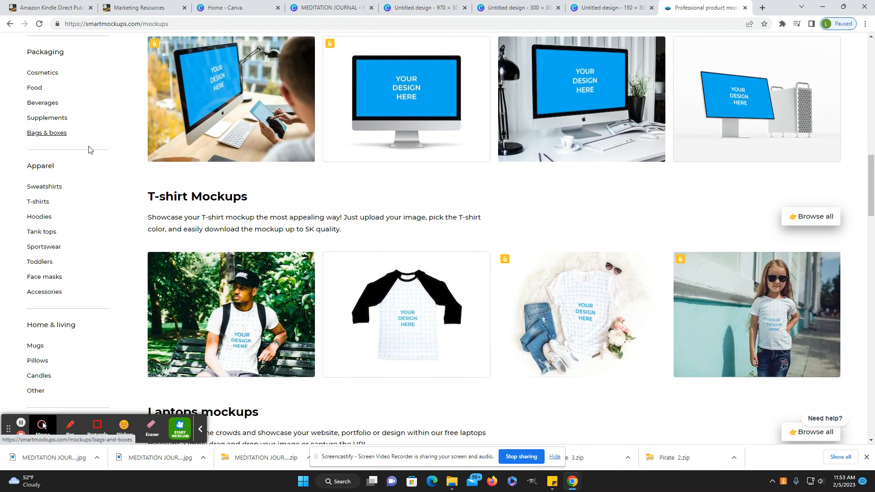
{"action": "scroll", "coordinate": [92, 218], "scroll_direction": "down", "scroll_amount": 1}
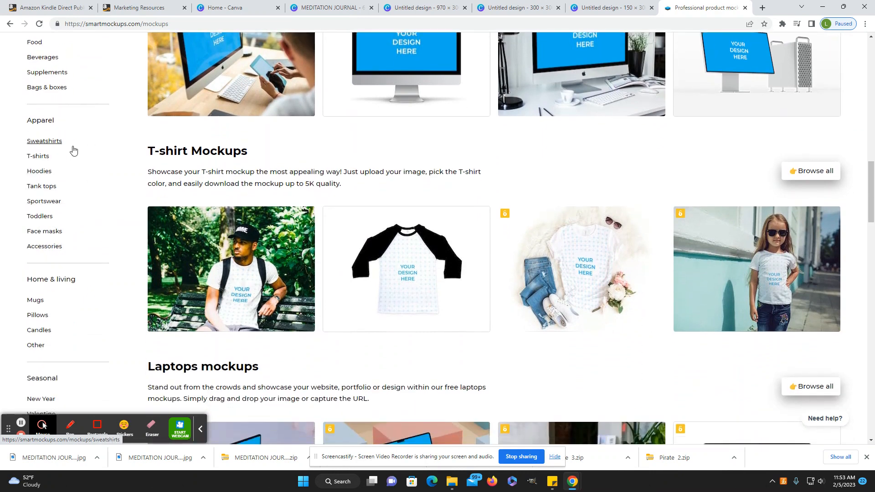
{"action": "scroll", "coordinate": [80, 267], "scroll_direction": "down", "scroll_amount": 4}
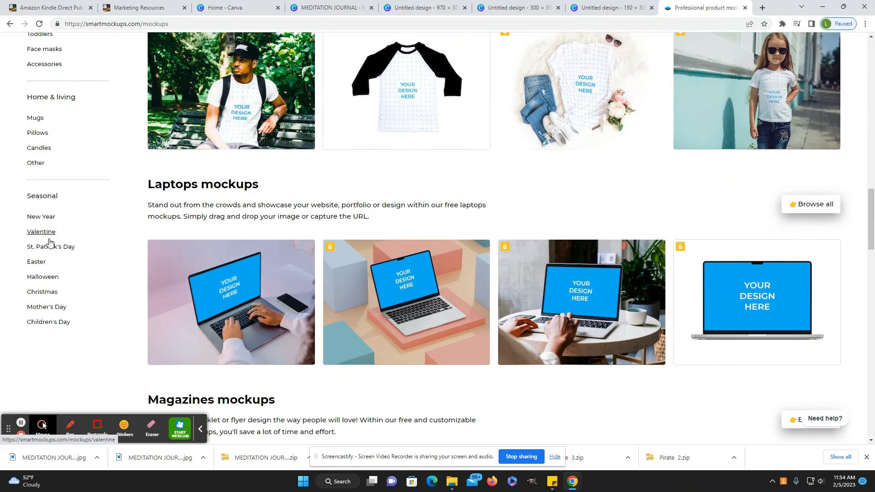
{"action": "left_click", "coordinate": [38, 264]}
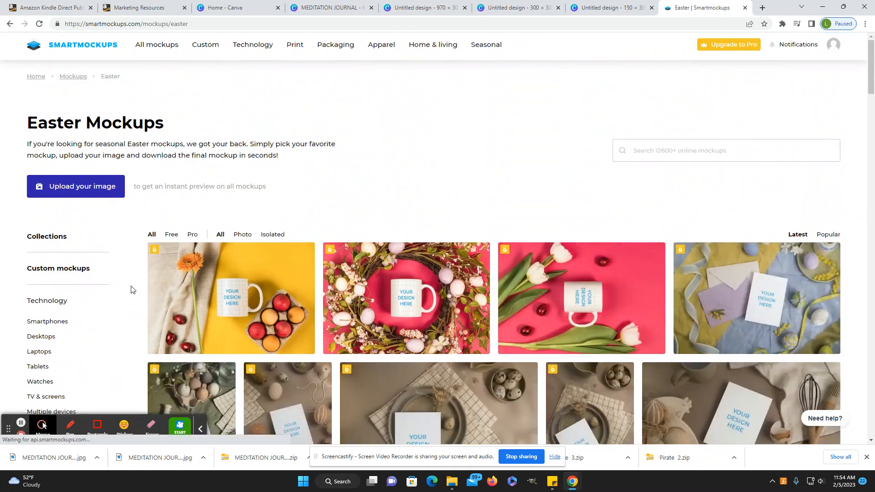
- Browse the Easter mockups, then open the Christmas seasonal collection
{"action": "scroll", "coordinate": [132, 289], "scroll_direction": "down", "scroll_amount": 5}
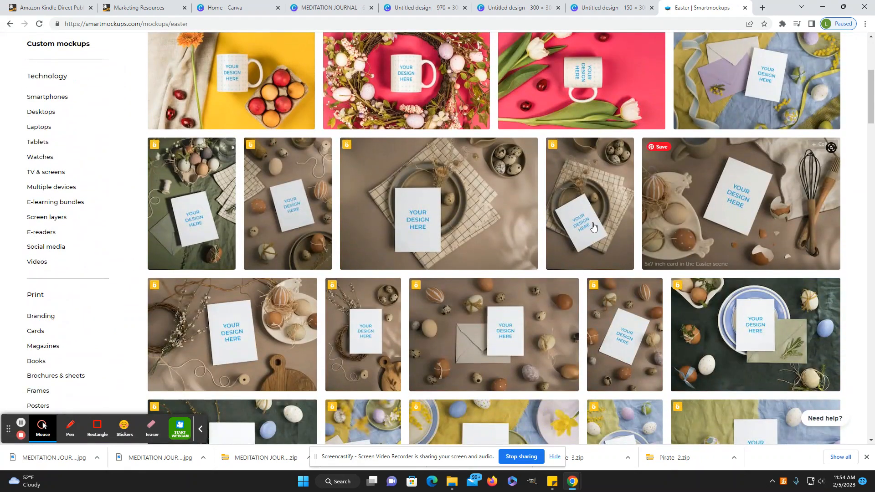
{"action": "scroll", "coordinate": [424, 233], "scroll_direction": "down", "scroll_amount": 6}
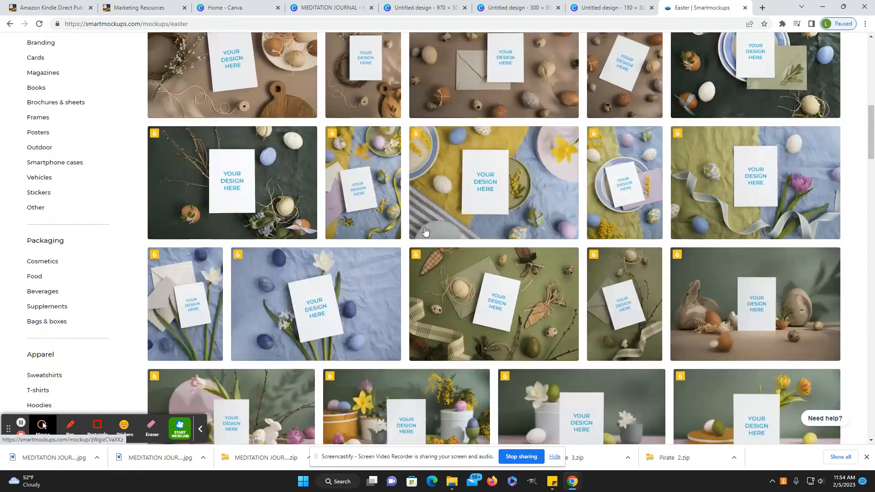
{"action": "scroll", "coordinate": [424, 231], "scroll_direction": "down", "scroll_amount": 2}
{"action": "scroll", "coordinate": [424, 228], "scroll_direction": "down", "scroll_amount": 7}
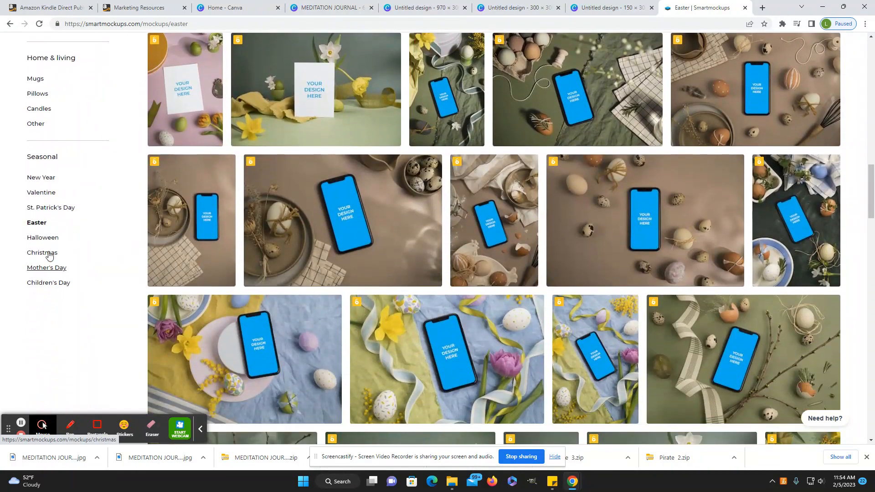
{"action": "left_click", "coordinate": [50, 256]}
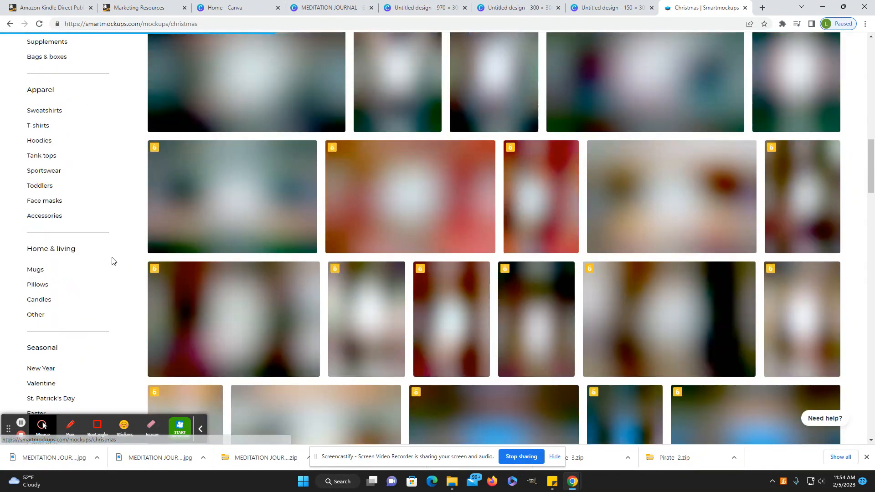
- Scroll through the Christmas mockups, then open the Halloween collection
{"action": "scroll", "coordinate": [113, 261], "scroll_direction": "down", "scroll_amount": 3}
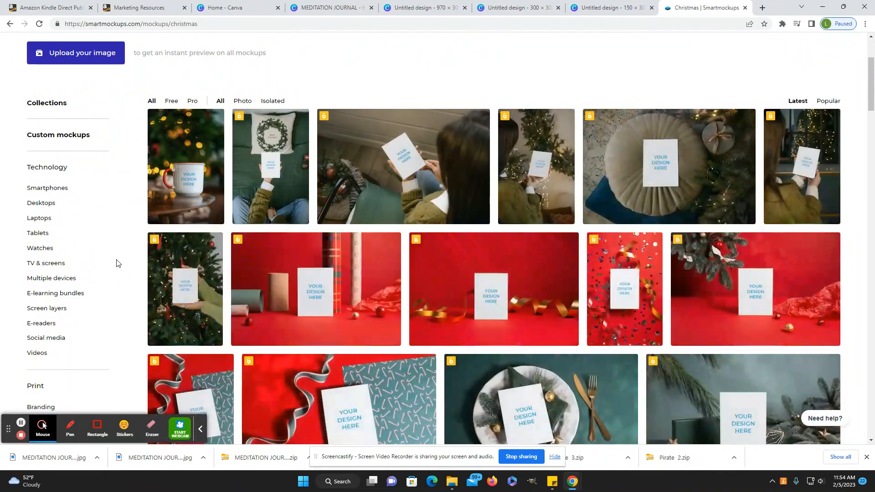
{"action": "scroll", "coordinate": [118, 263], "scroll_direction": "down", "scroll_amount": 5}
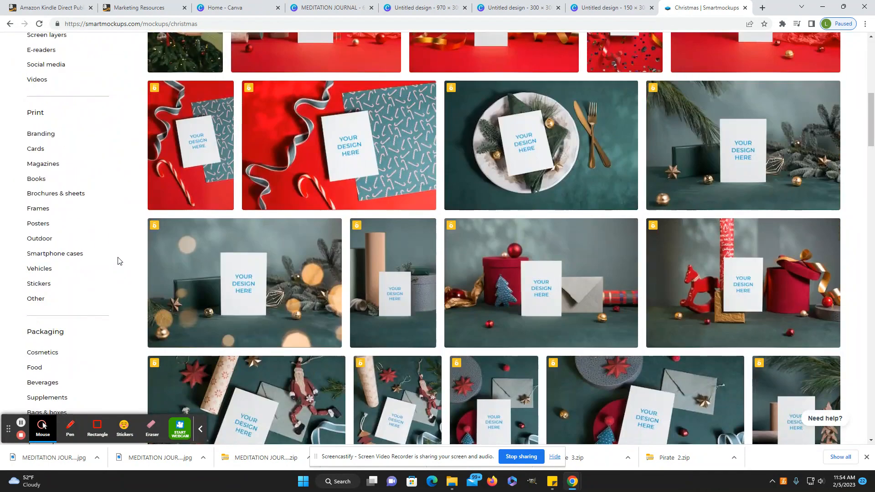
{"action": "scroll", "coordinate": [117, 261], "scroll_direction": "down", "scroll_amount": 10}
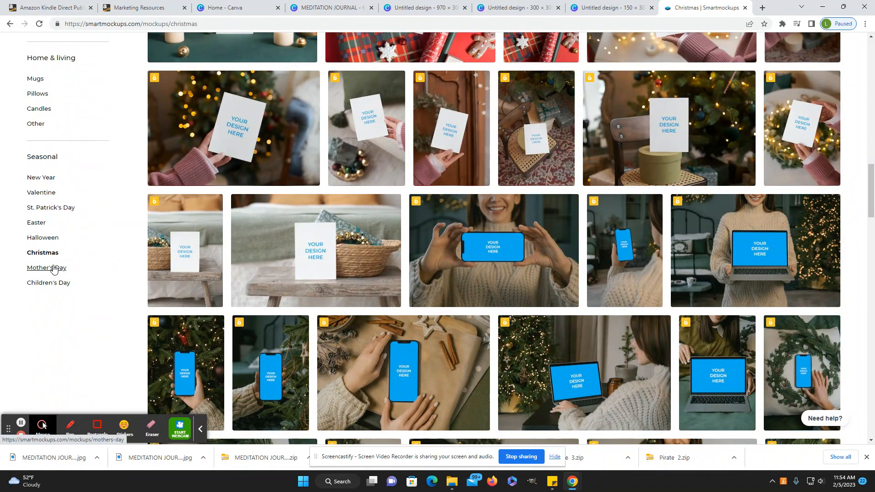
{"action": "left_click", "coordinate": [42, 238]}
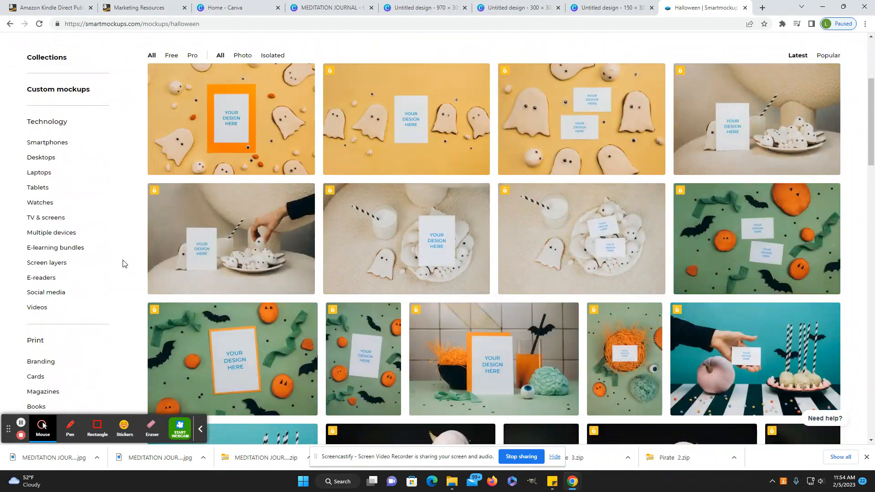
- Browse the ghost-cookie, pumpkin and bat-themed Halloween mockups
{"action": "scroll", "coordinate": [123, 263], "scroll_direction": "down", "scroll_amount": 10}
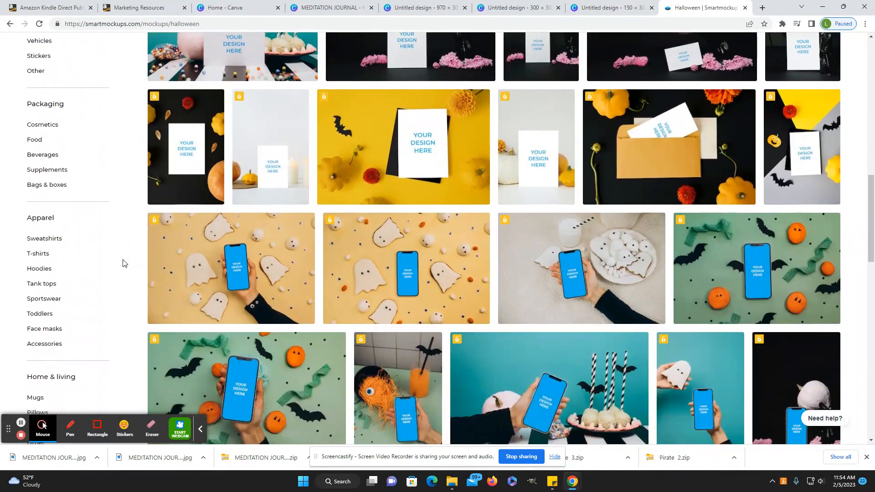
{"action": "scroll", "coordinate": [123, 263], "scroll_direction": "down", "scroll_amount": 10}
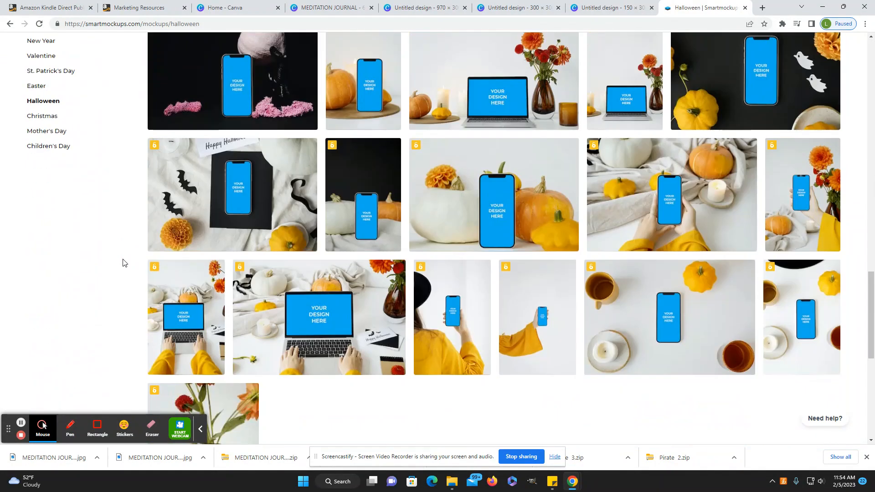
{"action": "scroll", "coordinate": [123, 263], "scroll_direction": "down", "scroll_amount": 2}
{"action": "scroll", "coordinate": [123, 263], "scroll_direction": "up", "scroll_amount": 10}
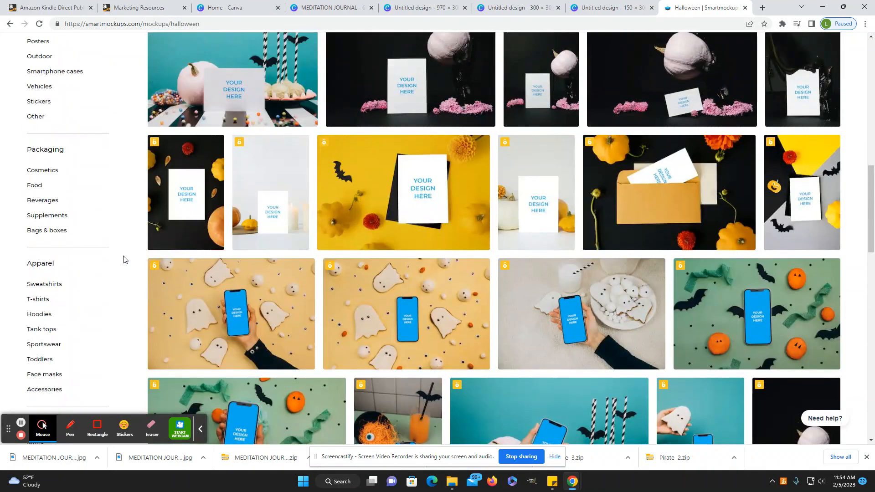
- Check the Canva home, MEDITATION JOURNAL and 970×300 tabs, then return to the Halloween mockups
{"action": "left_click", "coordinate": [225, 7]}
{"action": "left_click", "coordinate": [321, 5]}
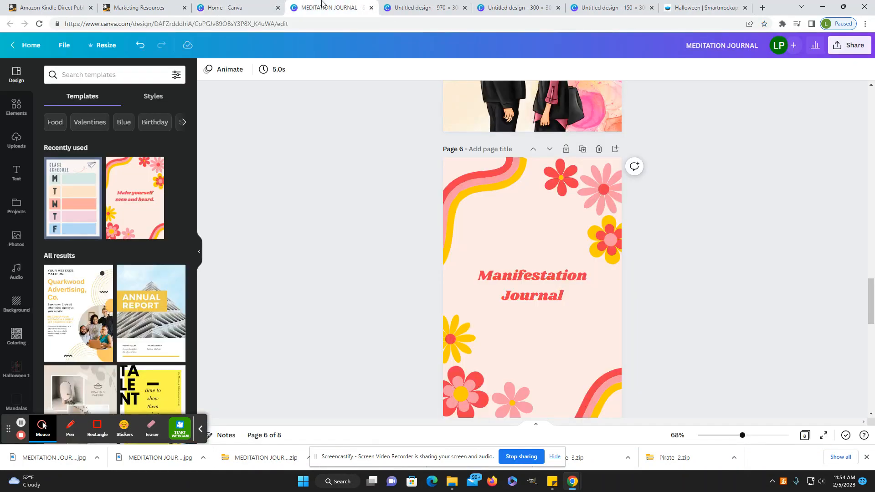
{"action": "left_click", "coordinate": [414, 5]}
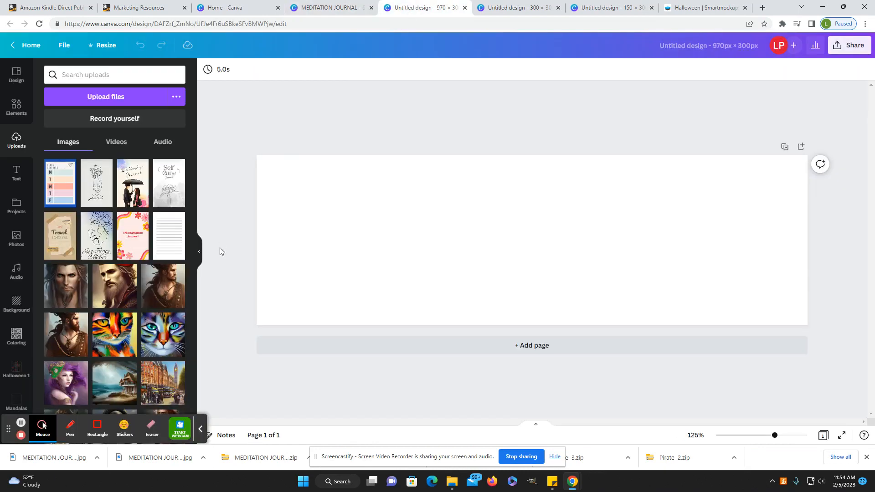
{"action": "left_click", "coordinate": [715, 3]}
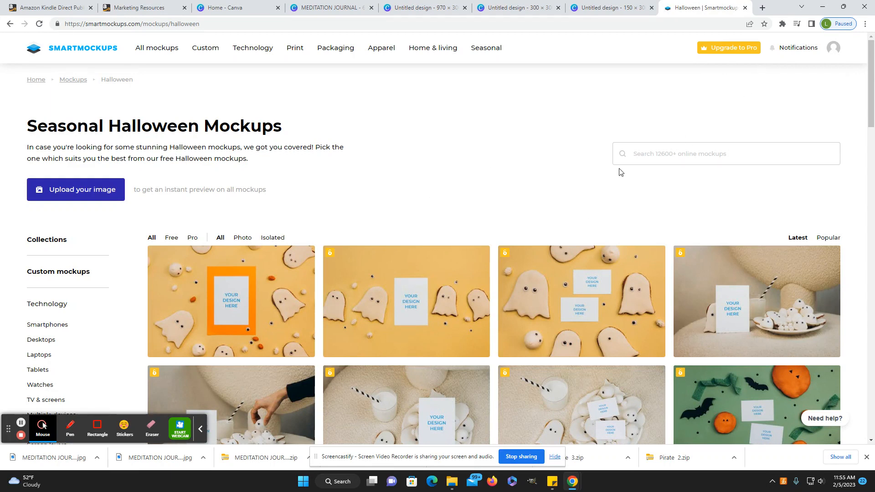
- Search the mockup catalogue for 'book' and open the Portrait books collection
{"action": "left_click", "coordinate": [624, 157]}
{"action": "type", "text": "book"}
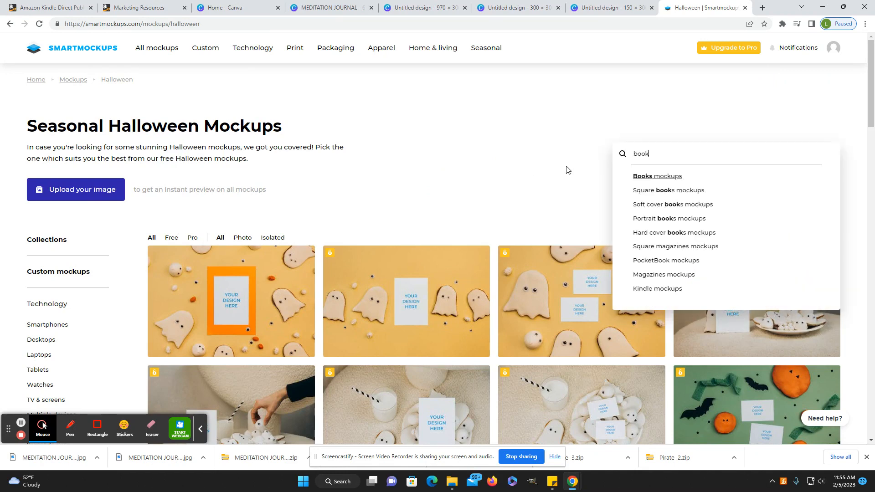
{"action": "left_click", "coordinate": [674, 221]}
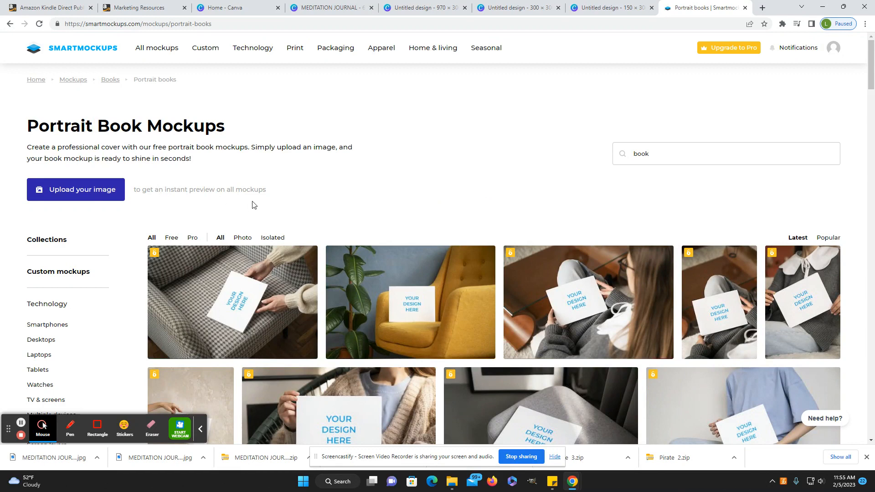
- Scroll the Portrait books grid to the 'Book 5.5x8.5 on the table' mockup
{"action": "scroll", "coordinate": [253, 204], "scroll_direction": "down", "scroll_amount": 4}
{"action": "scroll", "coordinate": [253, 205], "scroll_direction": "up", "scroll_amount": 4}
{"action": "scroll", "coordinate": [265, 172], "scroll_direction": "down", "scroll_amount": 3}
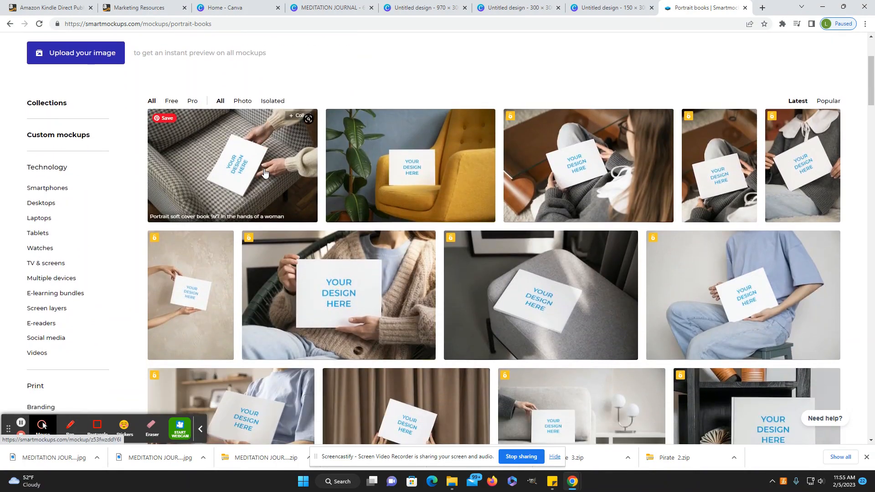
{"action": "scroll", "coordinate": [265, 172], "scroll_direction": "down", "scroll_amount": 10}
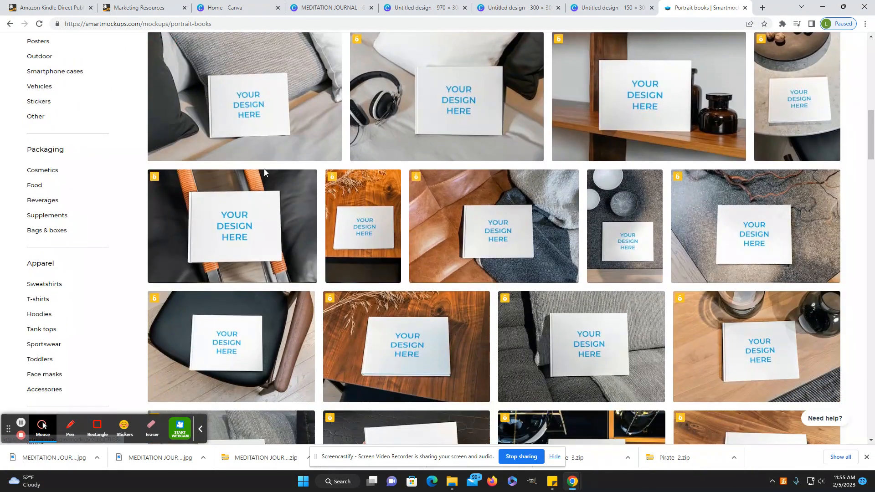
{"action": "scroll", "coordinate": [264, 172], "scroll_direction": "down", "scroll_amount": 10}
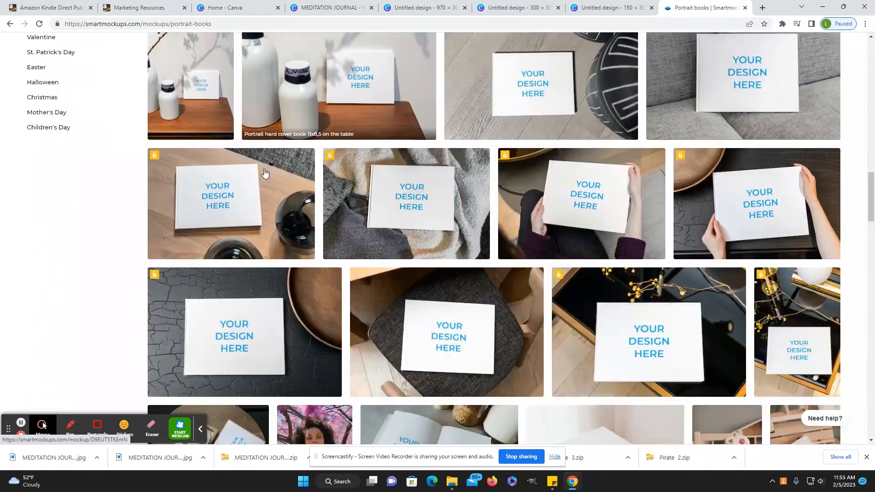
{"action": "scroll", "coordinate": [265, 173], "scroll_direction": "down", "scroll_amount": 5}
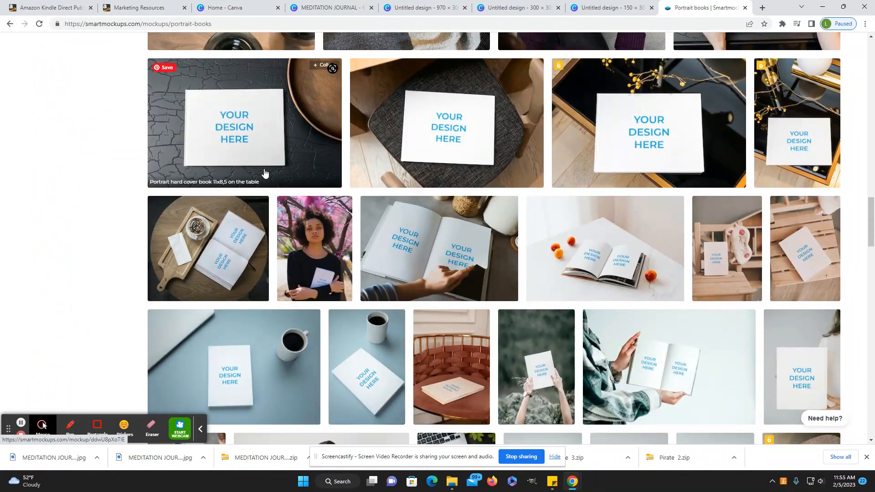
{"action": "scroll", "coordinate": [265, 172], "scroll_direction": "down", "scroll_amount": 2}
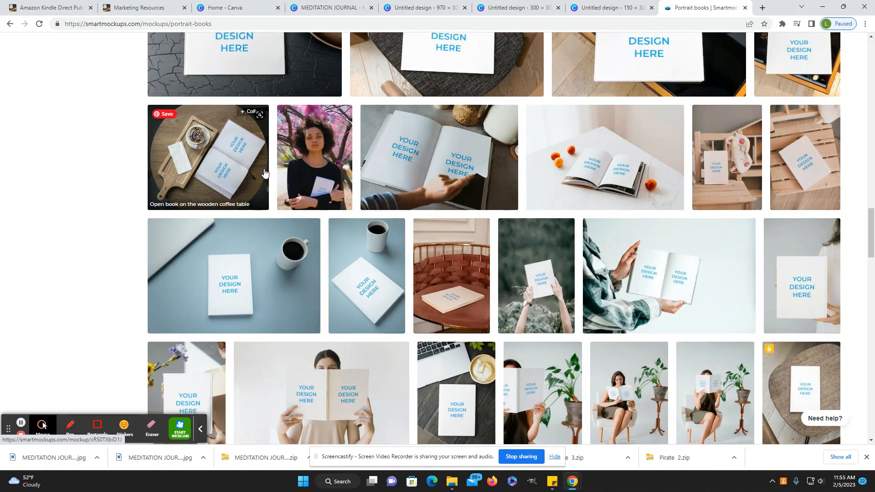
{"action": "scroll", "coordinate": [338, 296], "scroll_direction": "down", "scroll_amount": 1}
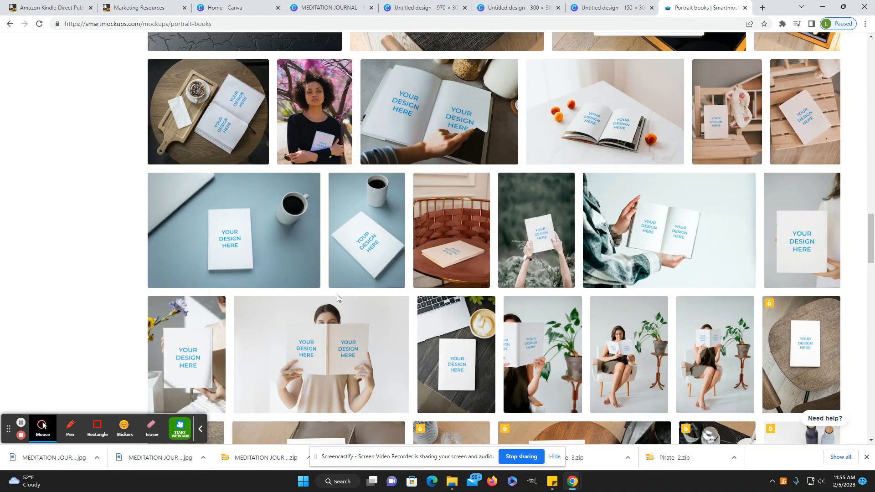
{"action": "scroll", "coordinate": [337, 298], "scroll_direction": "up", "scroll_amount": 1}
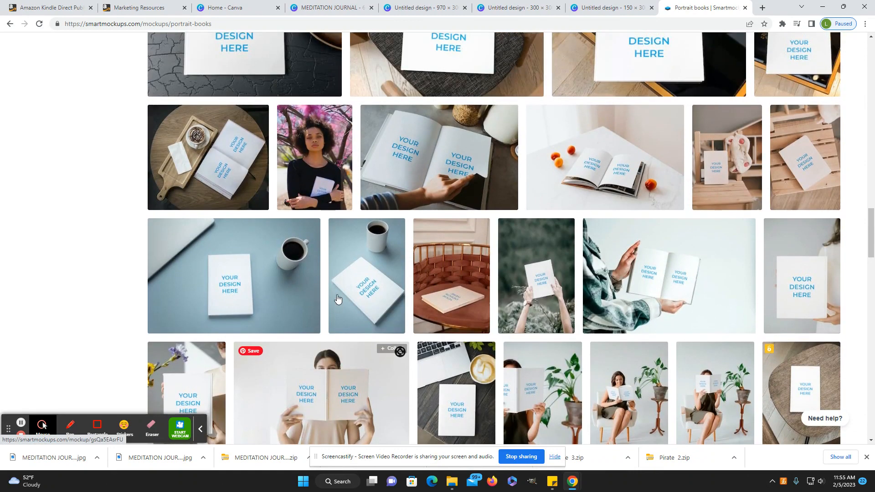
{"action": "scroll", "coordinate": [337, 299], "scroll_direction": "down", "scroll_amount": 3}
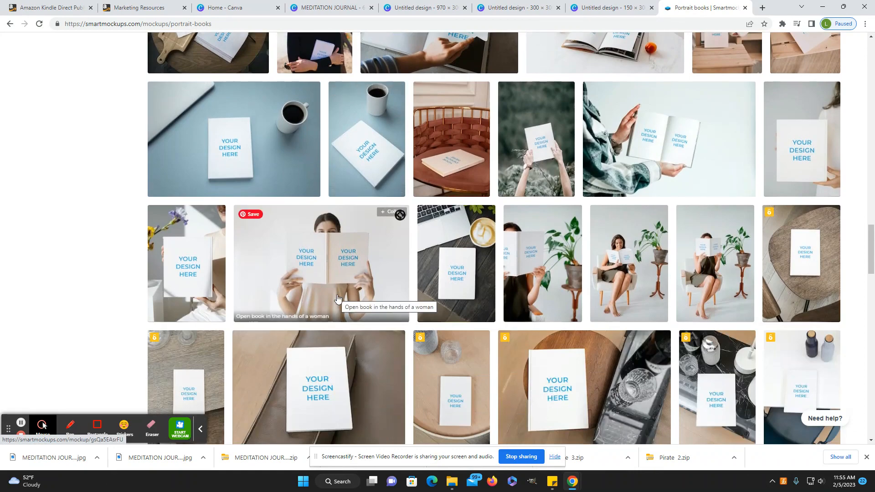
{"action": "scroll", "coordinate": [337, 299], "scroll_direction": "down", "scroll_amount": 6}
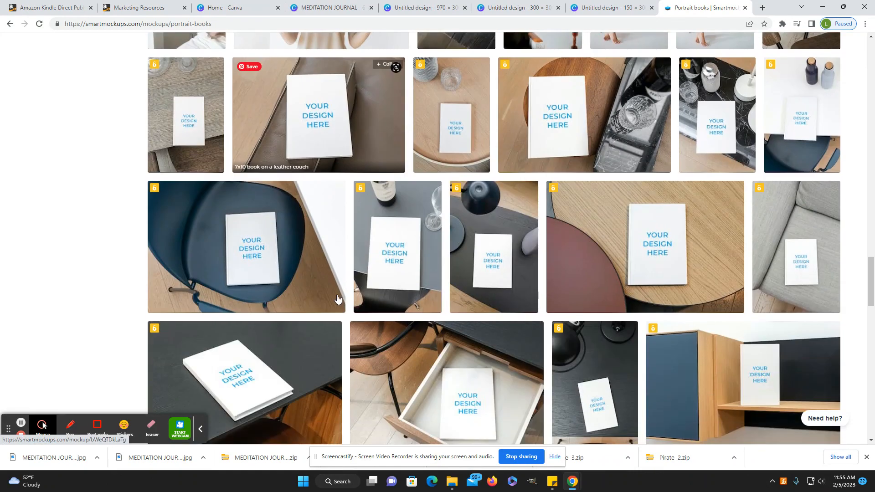
{"action": "scroll", "coordinate": [337, 298], "scroll_direction": "down", "scroll_amount": 5}
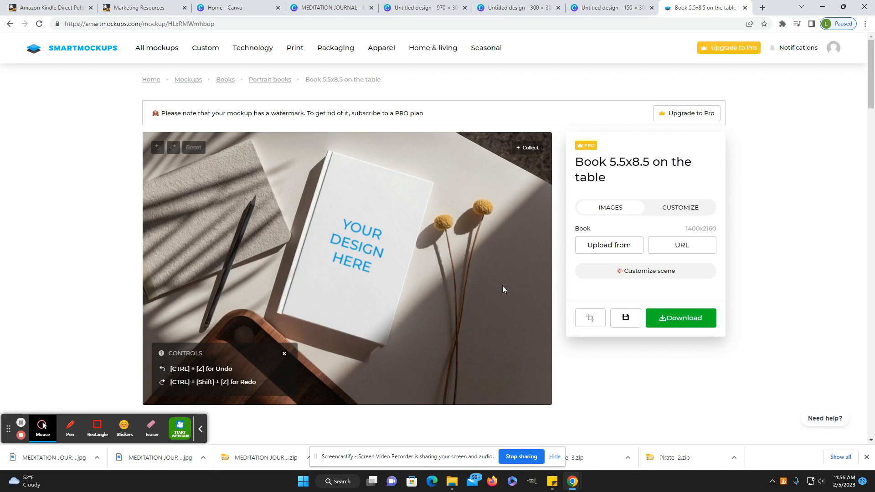
- Place the 1.jpg prayer journal cover onto the book mockup
{"action": "left_click", "coordinate": [592, 248]}
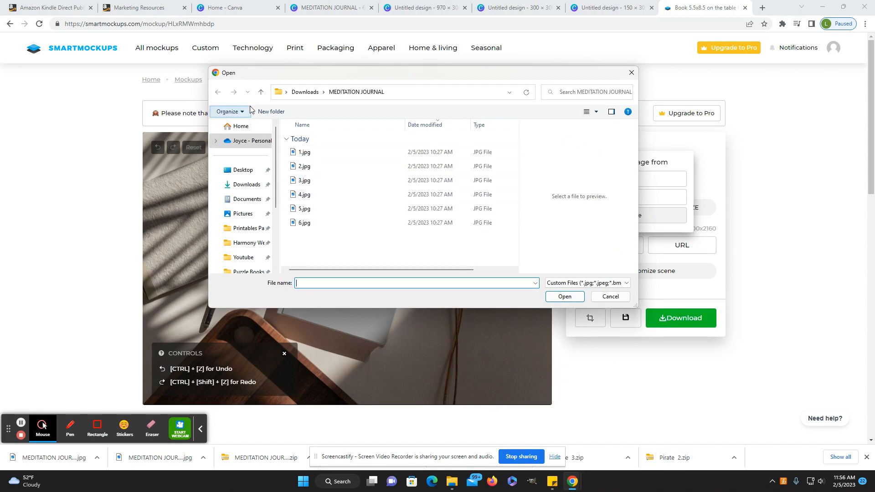
{"action": "left_click", "coordinate": [324, 151]}
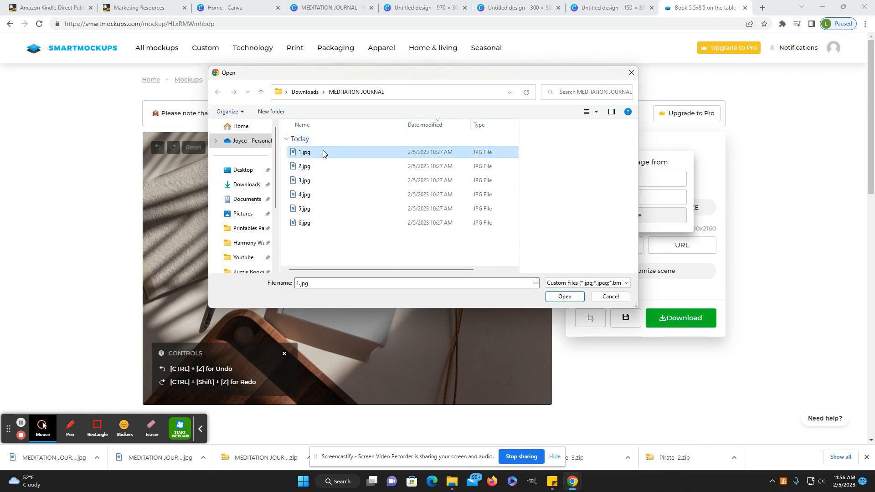
{"action": "left_click", "coordinate": [324, 152]}
{"action": "left_click", "coordinate": [576, 299]}
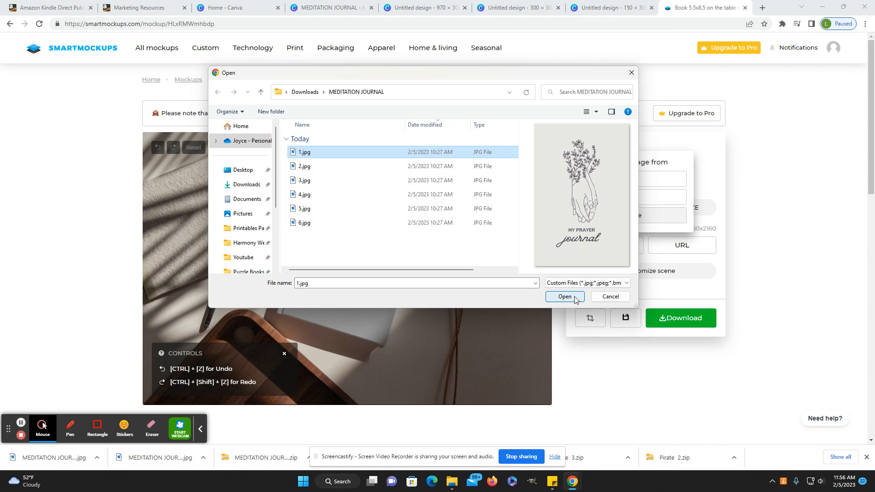
{"action": "left_click", "coordinate": [575, 299]}
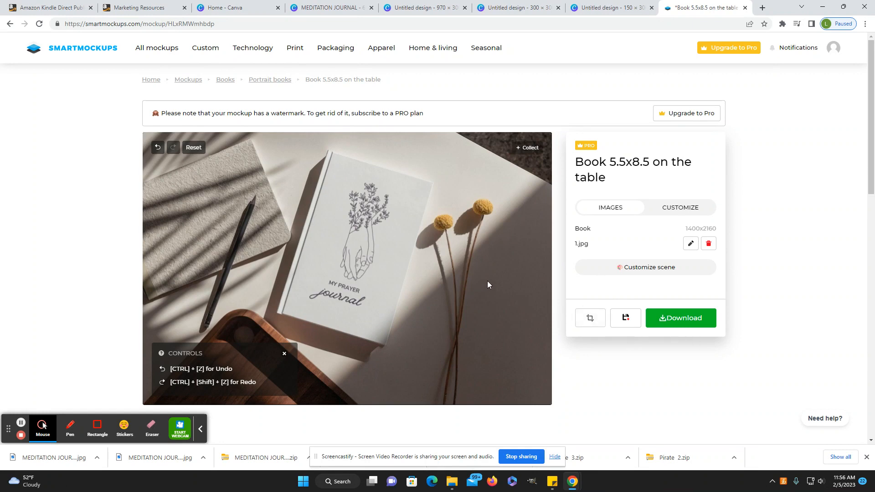
- Review the book colour options, then download the mockup at Medium (1280x853) quality
{"action": "left_click", "coordinate": [697, 207]}
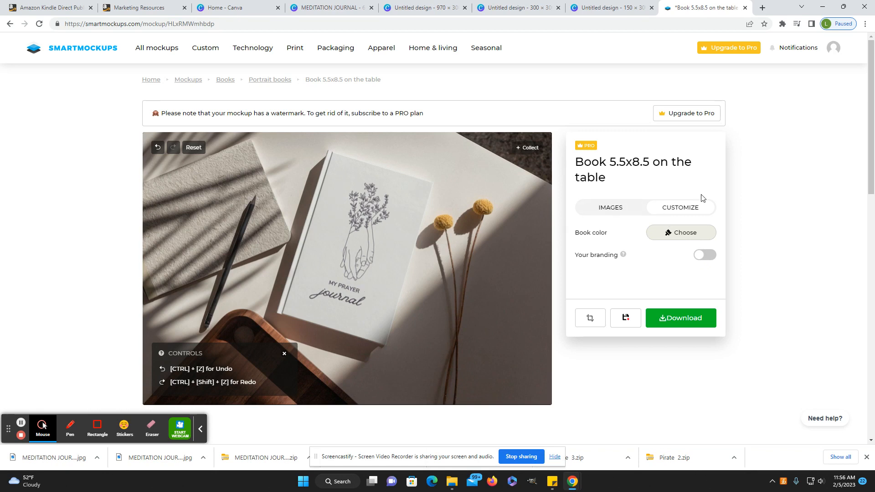
{"action": "left_click", "coordinate": [619, 208]}
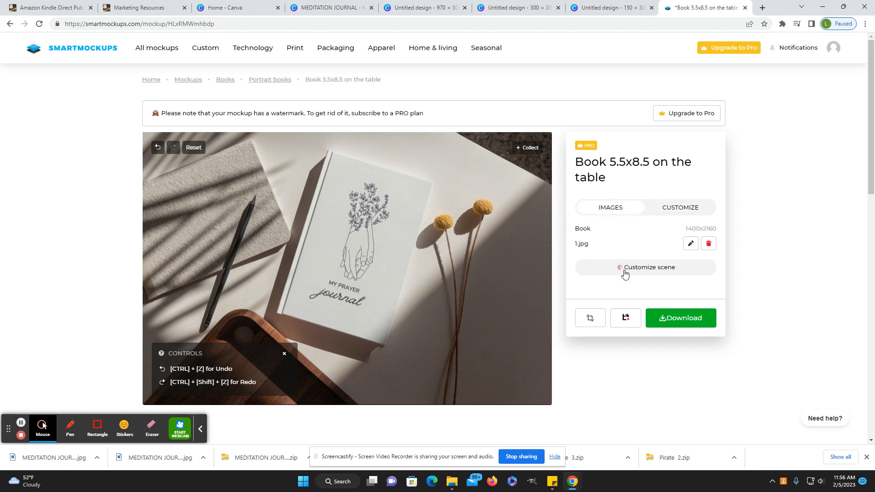
{"action": "left_click", "coordinate": [668, 326]}
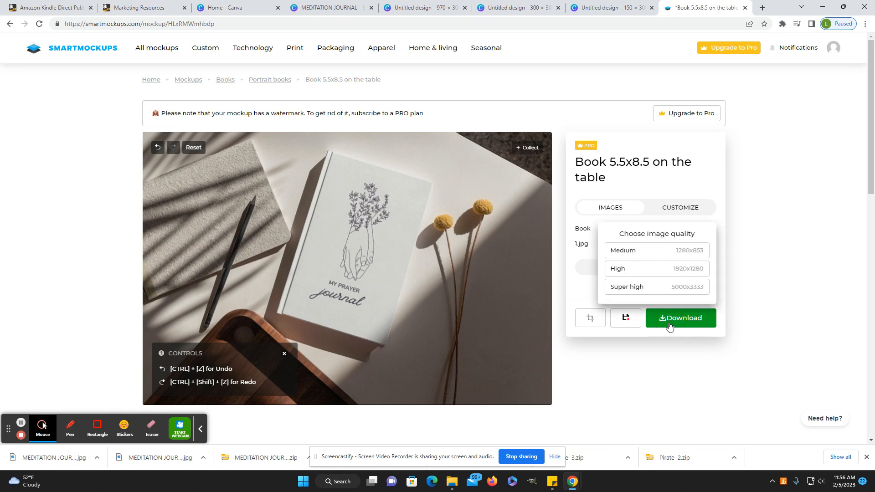
{"action": "left_click", "coordinate": [648, 253]}
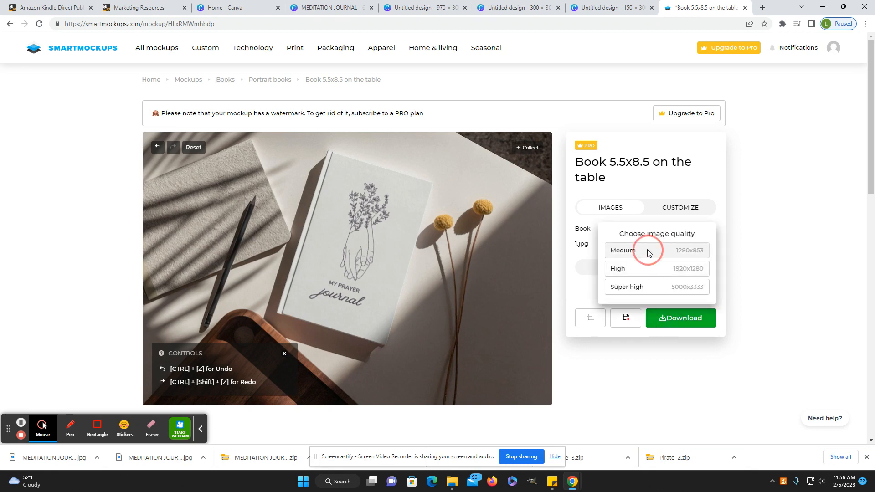
{"action": "left_click", "coordinate": [679, 318]}
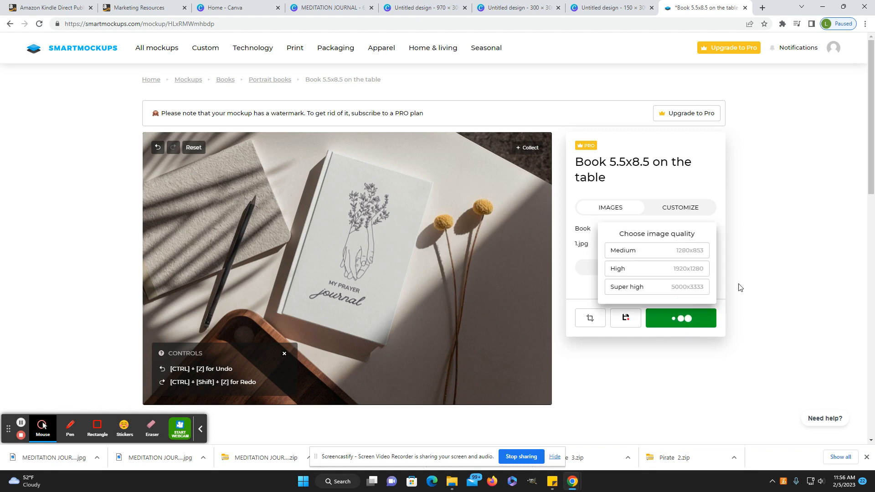
{"action": "left_click", "coordinate": [746, 270]}
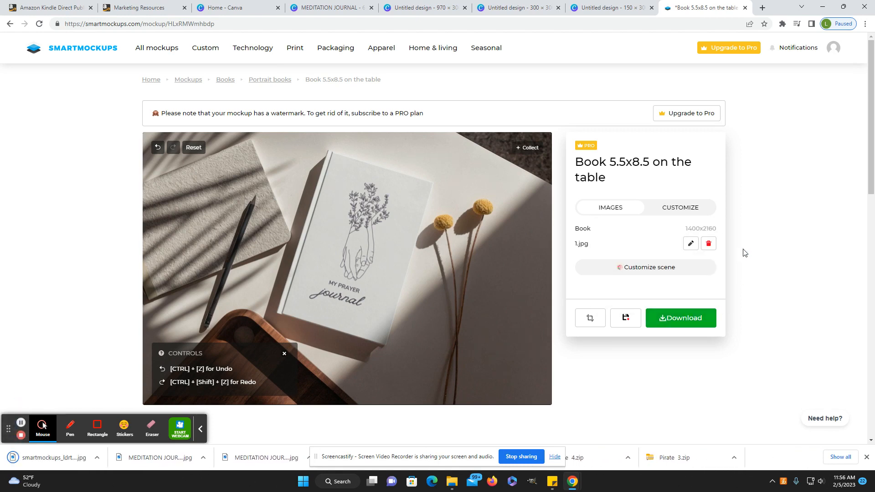
- Drag the downloaded prayer journal mockup into the 970×300 design's uploads, then return to Smartmockups Books
{"action": "left_click", "coordinate": [331, 5]}
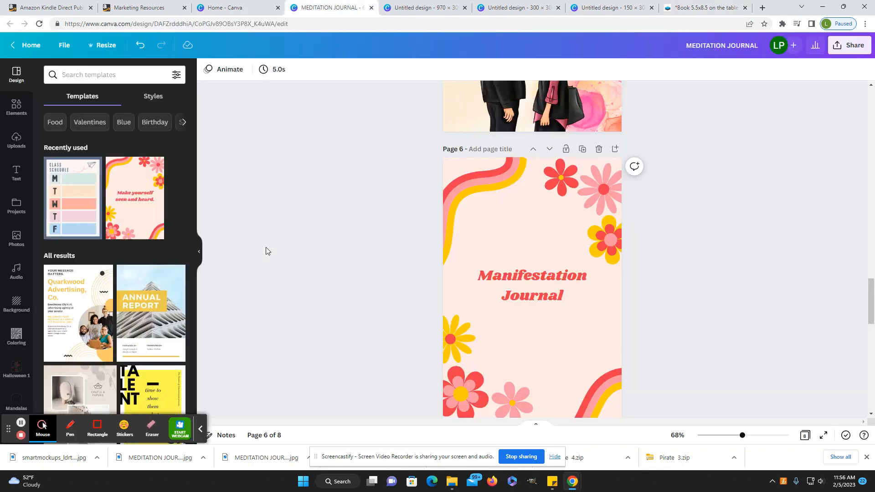
{"action": "left_click", "coordinate": [419, 6]}
{"action": "left_click_drag", "start_coordinate": [51, 467], "coordinate": [78, 190]}
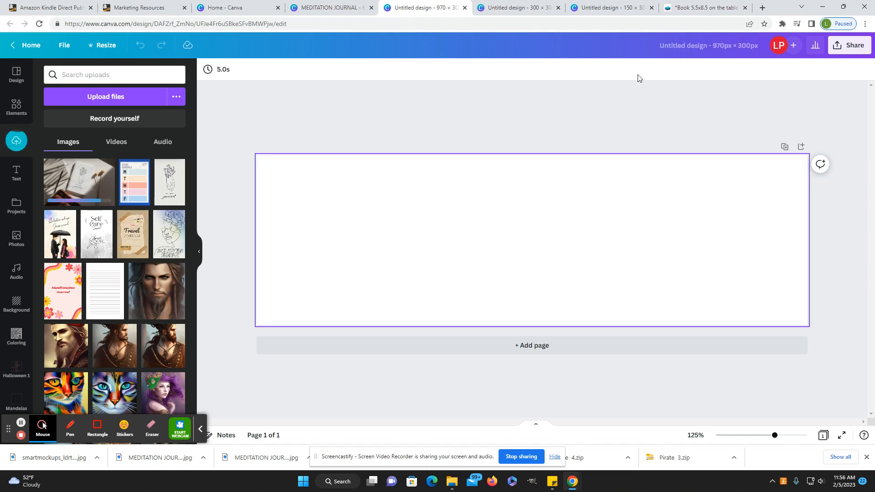
{"action": "left_click", "coordinate": [712, 5]}
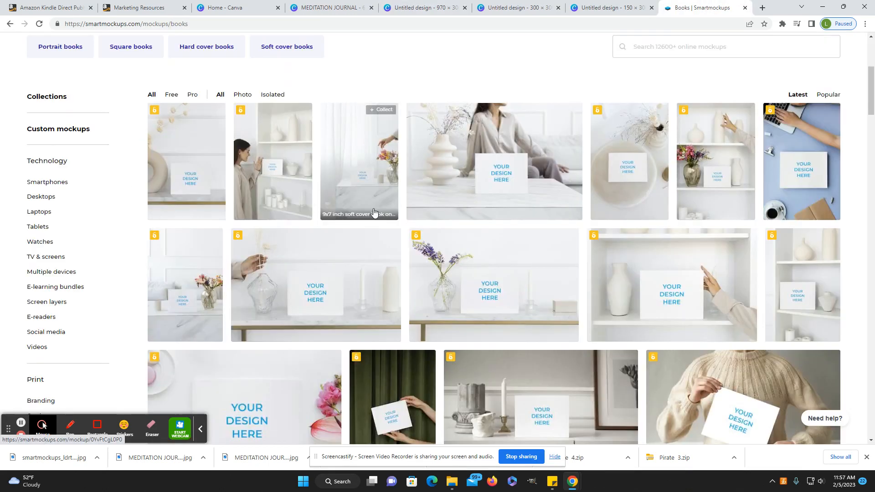
{"action": "scroll", "coordinate": [373, 212], "scroll_direction": "up", "scroll_amount": 5}
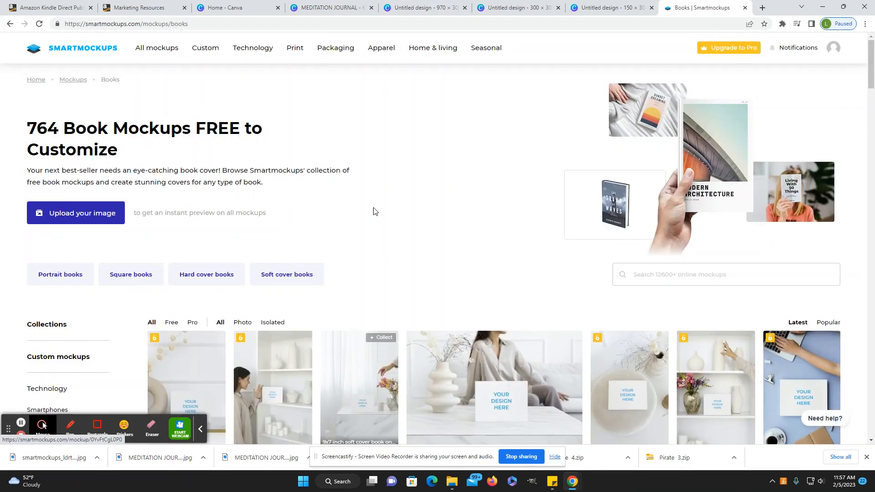
- Load the 2.jpg Meditation Journal cover as the live preview on all book mockups
{"action": "left_click", "coordinate": [88, 218]}
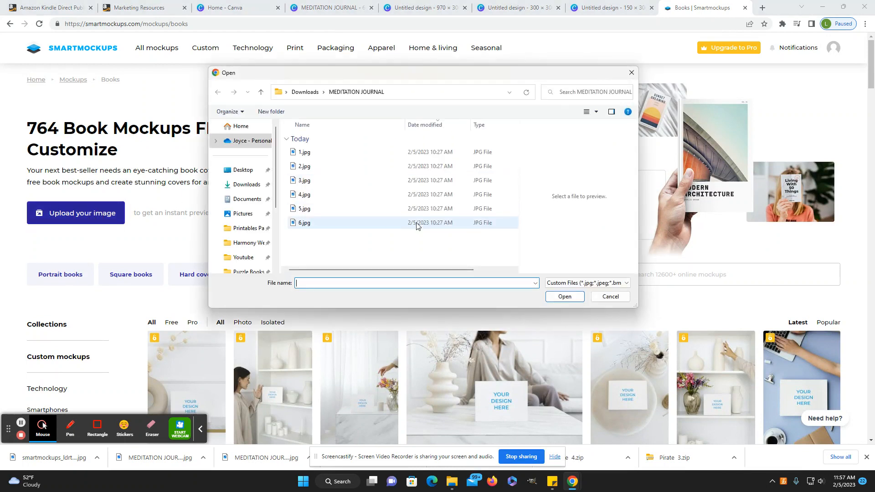
{"action": "left_click", "coordinate": [341, 168]}
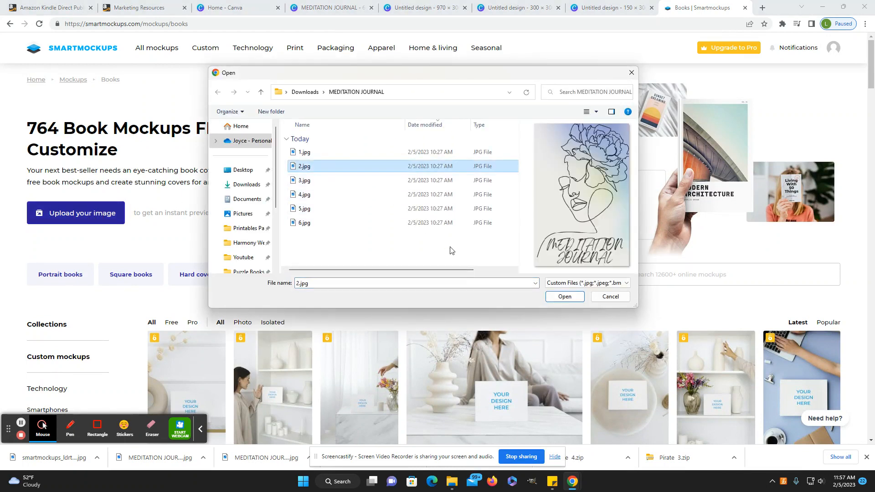
{"action": "left_click", "coordinate": [565, 296]}
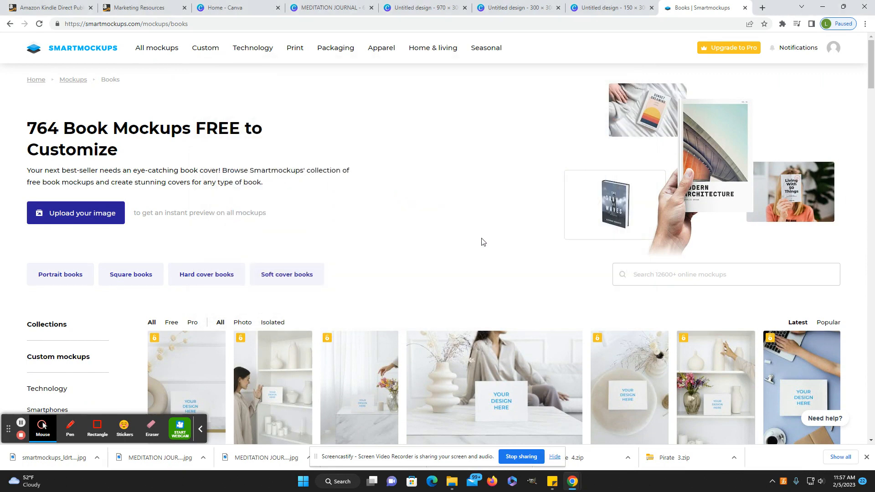
- Scroll through the book mockup previews and open the Portrait books collection
{"action": "scroll", "coordinate": [504, 223], "scroll_direction": "down", "scroll_amount": 1}
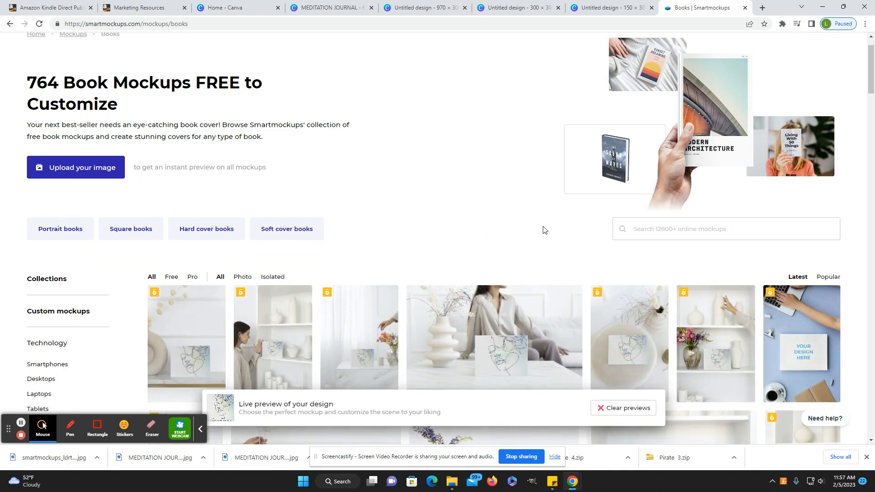
{"action": "scroll", "coordinate": [538, 210], "scroll_direction": "down", "scroll_amount": 6}
{"action": "scroll", "coordinate": [537, 210], "scroll_direction": "down", "scroll_amount": 6}
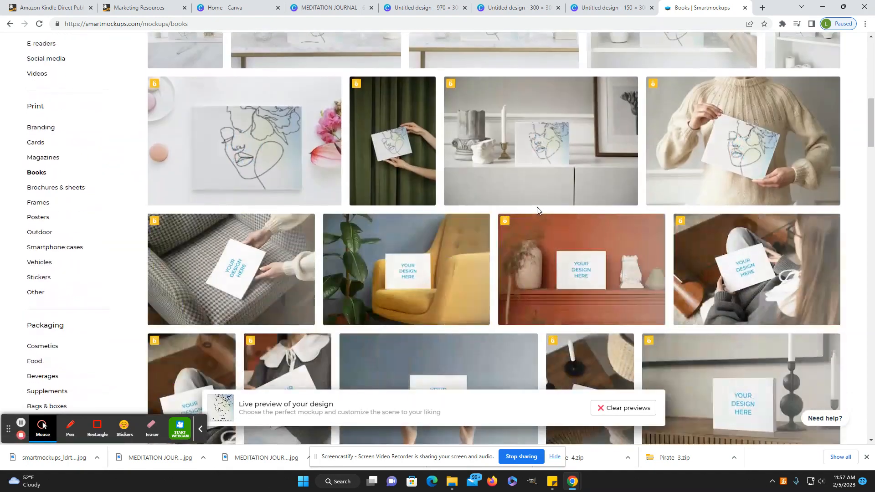
{"action": "scroll", "coordinate": [497, 216], "scroll_direction": "down", "scroll_amount": 6}
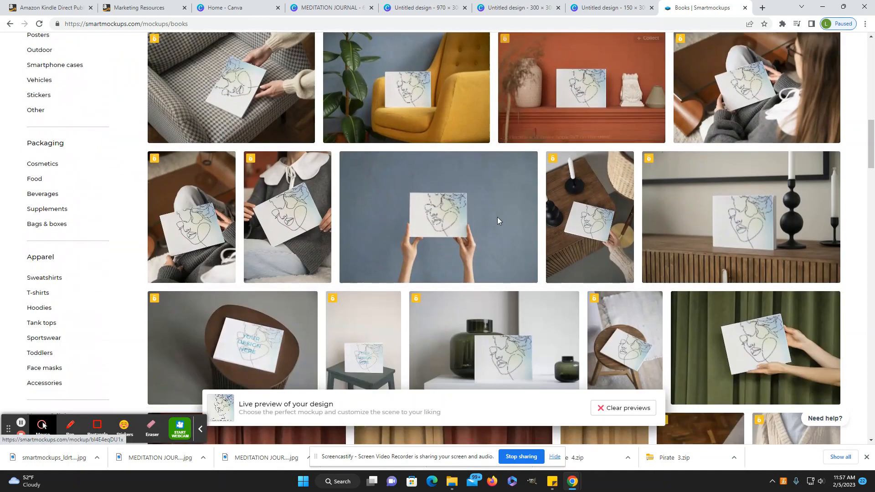
{"action": "scroll", "coordinate": [497, 221], "scroll_direction": "down", "scroll_amount": 8}
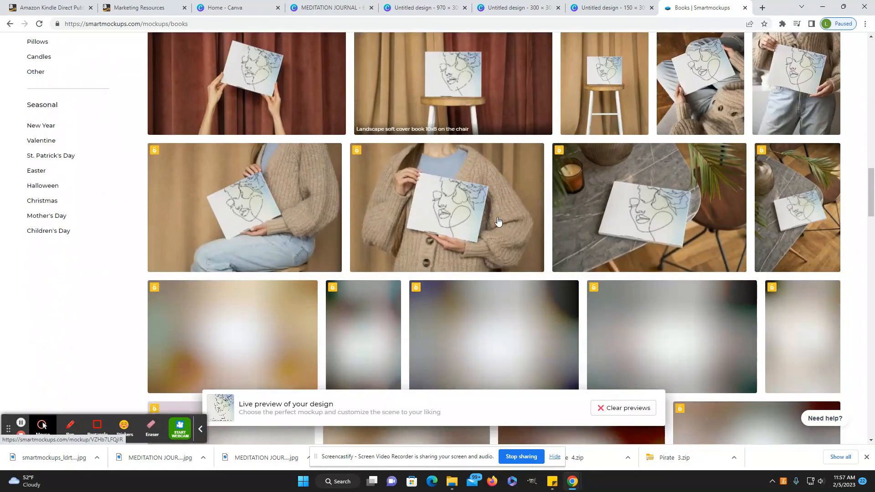
{"action": "scroll", "coordinate": [497, 217], "scroll_direction": "up", "scroll_amount": 2}
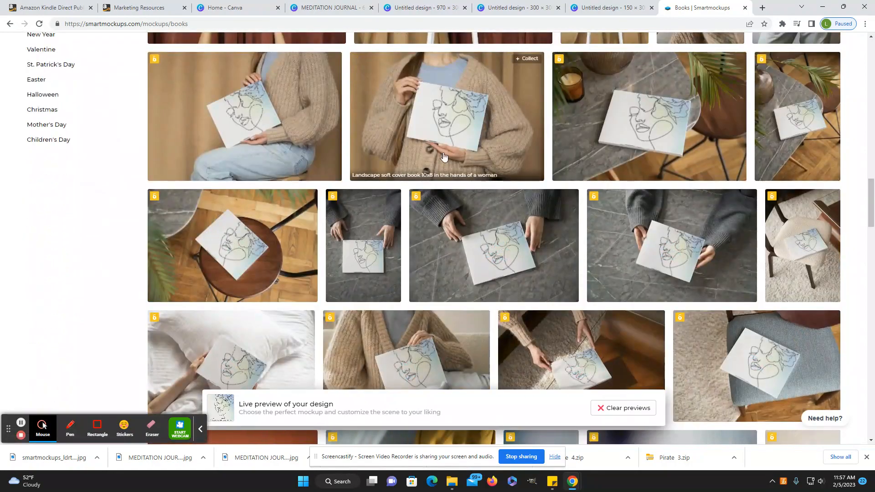
{"action": "scroll", "coordinate": [447, 163], "scroll_direction": "down", "scroll_amount": 6}
{"action": "scroll", "coordinate": [448, 163], "scroll_direction": "down", "scroll_amount": 13}
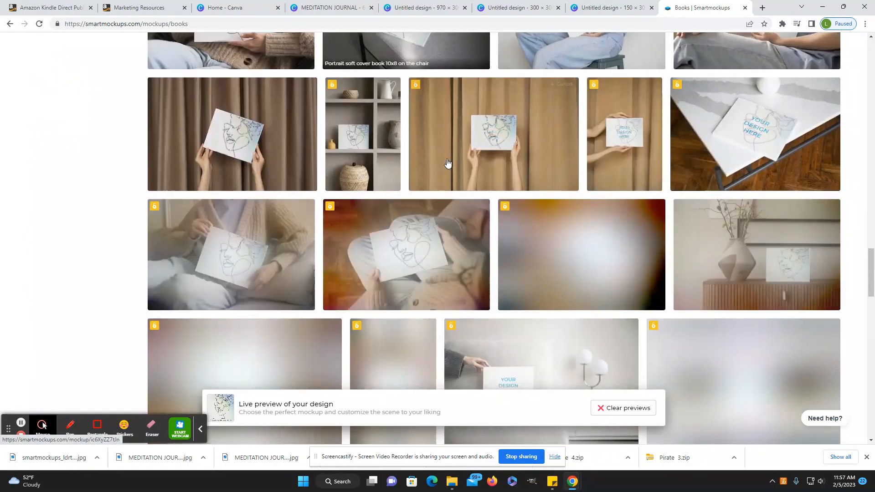
{"action": "scroll", "coordinate": [447, 162], "scroll_direction": "down", "scroll_amount": 15}
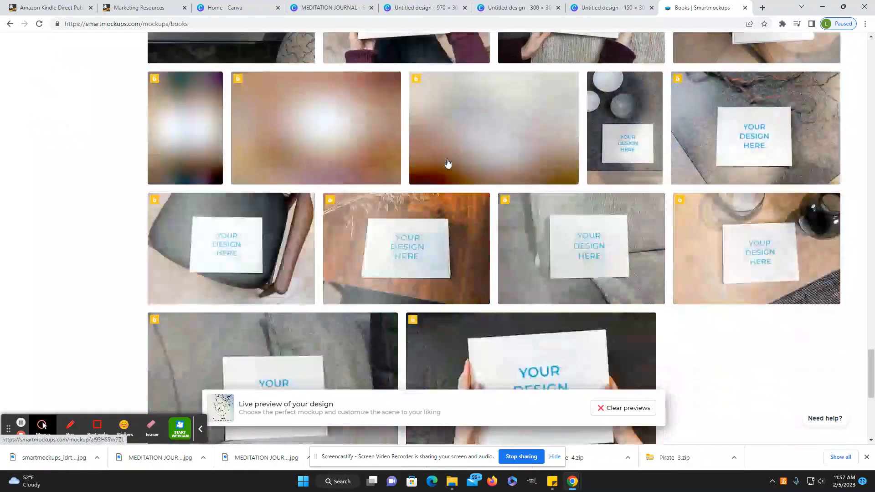
{"action": "scroll", "coordinate": [448, 162], "scroll_direction": "up", "scroll_amount": 15}
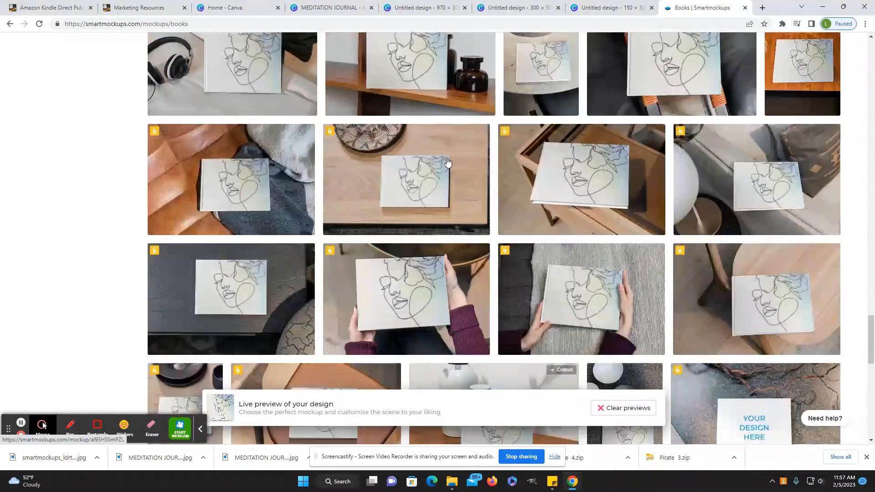
{"action": "left_click", "coordinate": [78, 280]}
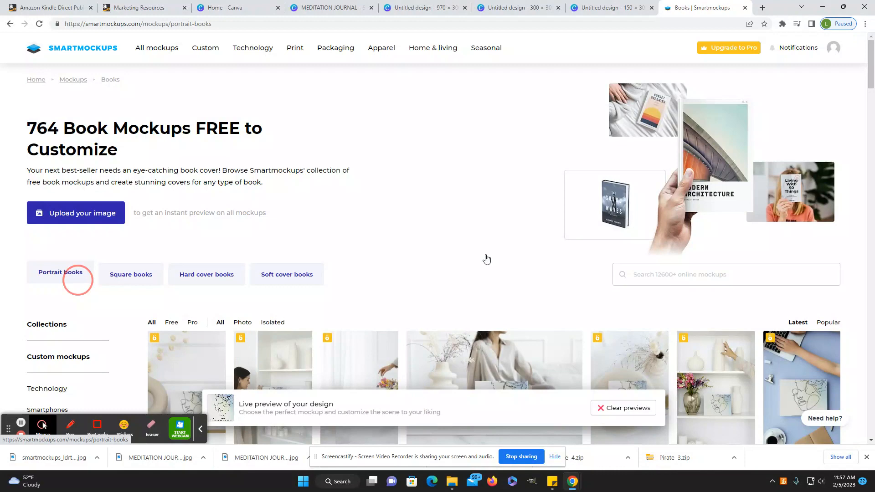
- Upload the lined page 6.jpg onto the open book's first page
{"action": "scroll", "coordinate": [486, 260], "scroll_direction": "down", "scroll_amount": 12}
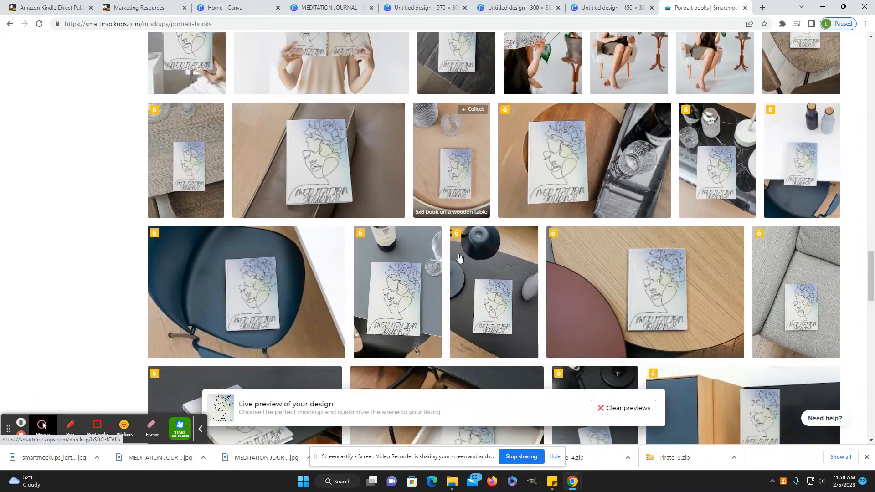
{"action": "scroll", "coordinate": [459, 256], "scroll_direction": "down", "scroll_amount": 6}
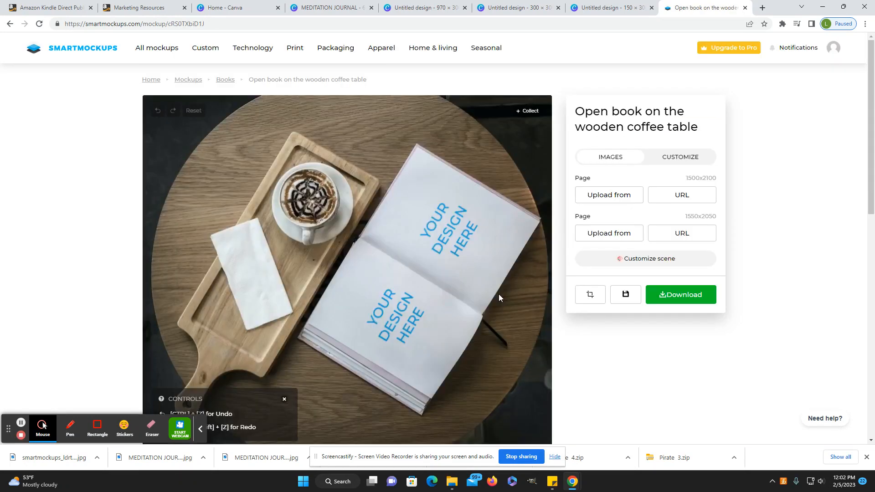
{"action": "left_click", "coordinate": [607, 196]}
{"action": "left_click", "coordinate": [611, 163]}
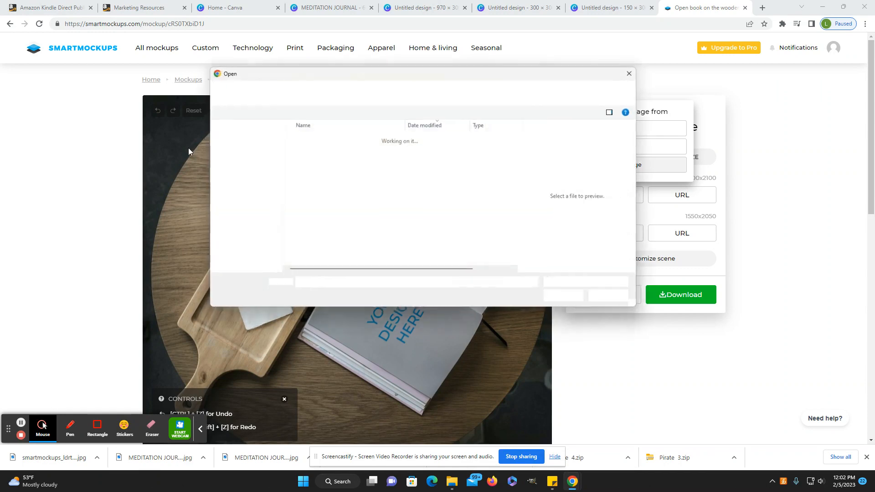
{"action": "left_click", "coordinate": [304, 223]}
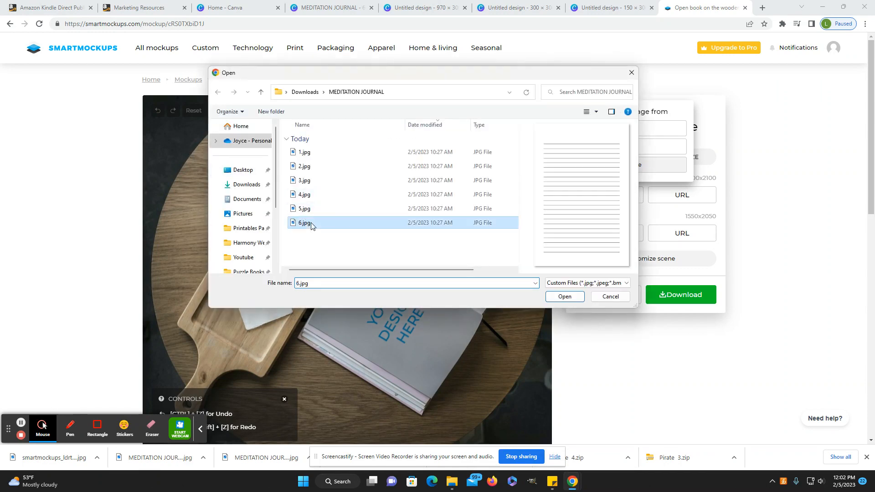
{"action": "left_click", "coordinate": [555, 301]}
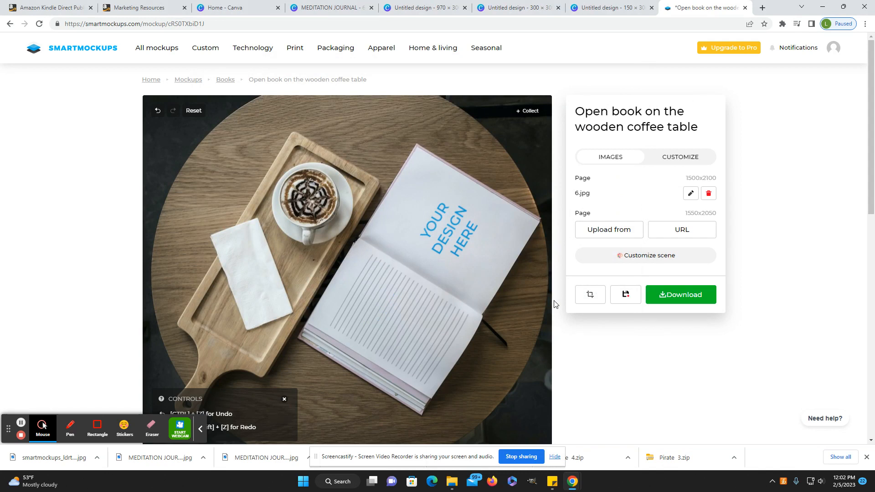
- Put the Class Schedule image from Downloads on the second page and download the mockup
{"action": "left_click", "coordinate": [616, 237]}
{"action": "left_click", "coordinate": [615, 208]}
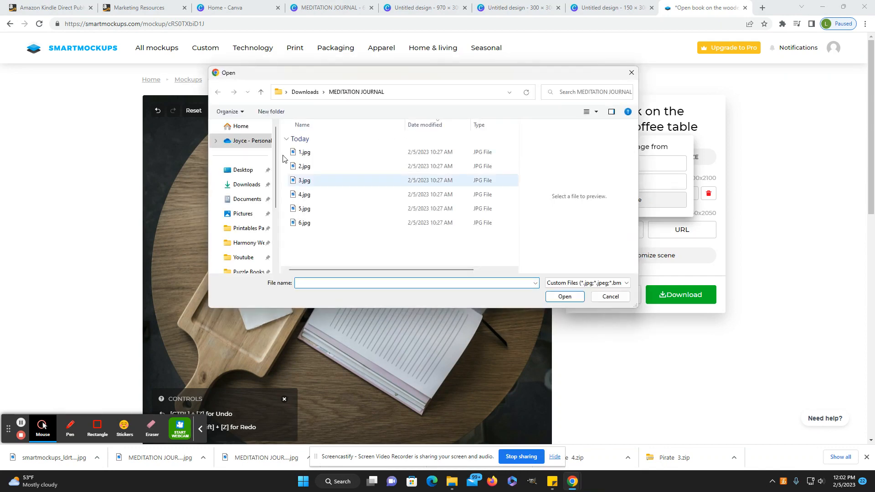
{"action": "left_click", "coordinate": [260, 92]}
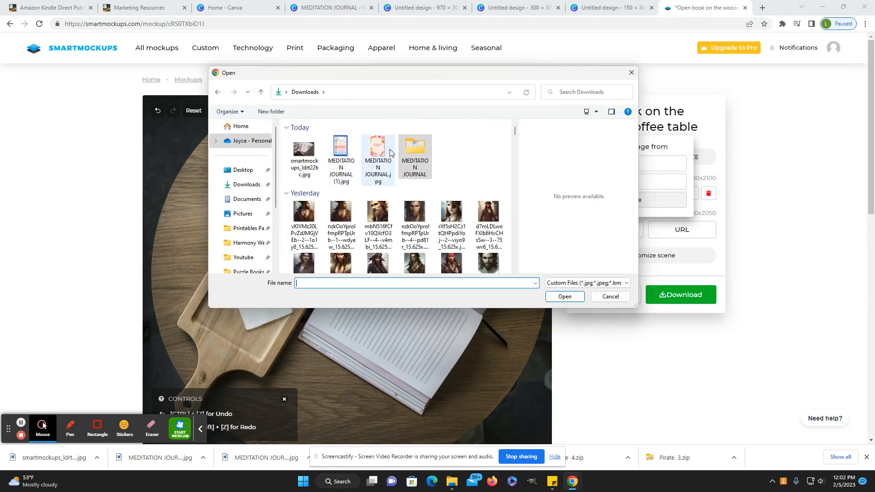
{"action": "left_click", "coordinate": [343, 153]}
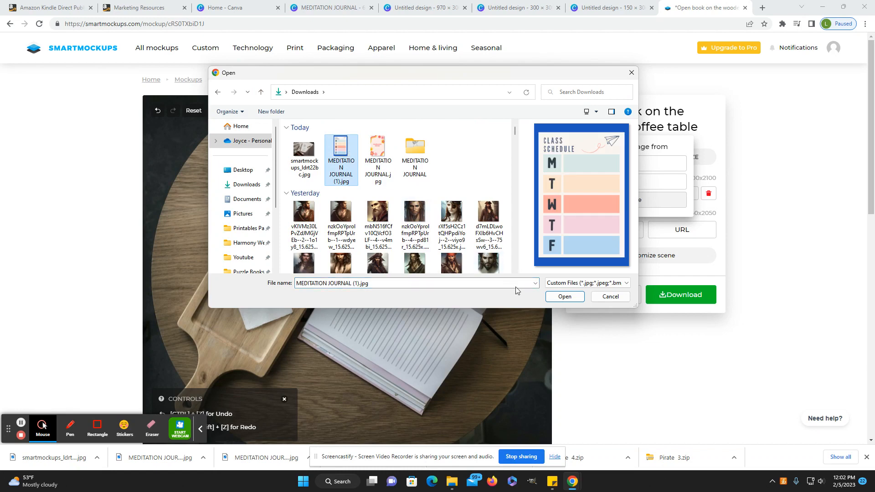
{"action": "left_click", "coordinate": [564, 297]}
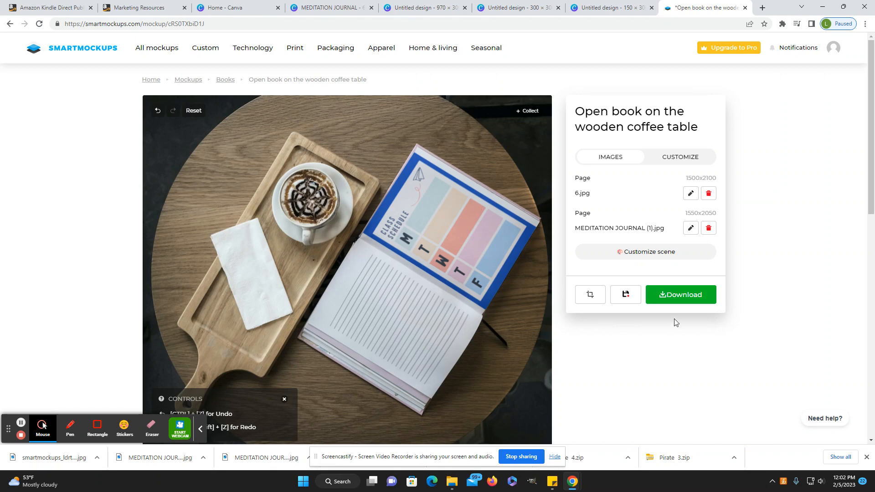
{"action": "left_click", "coordinate": [678, 300]}
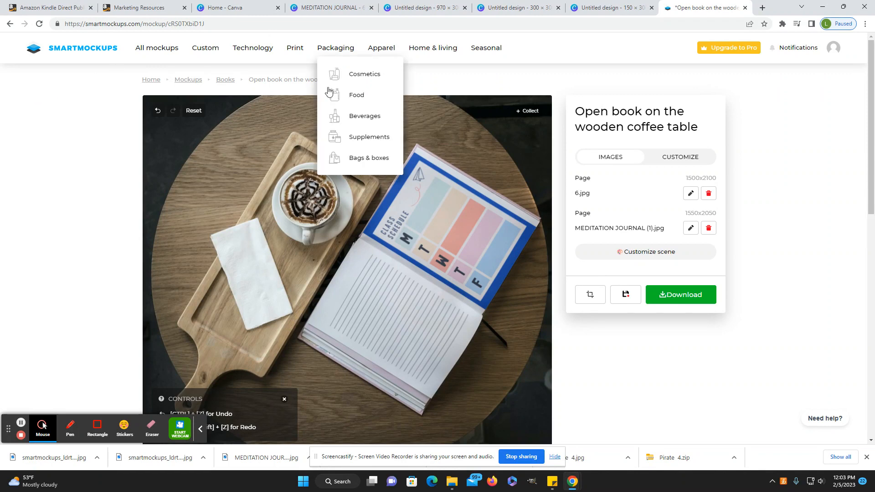
- Drag the downloaded open-book mockup from the download bar into the 970×300 design's Uploads
{"action": "left_click", "coordinate": [320, 7]}
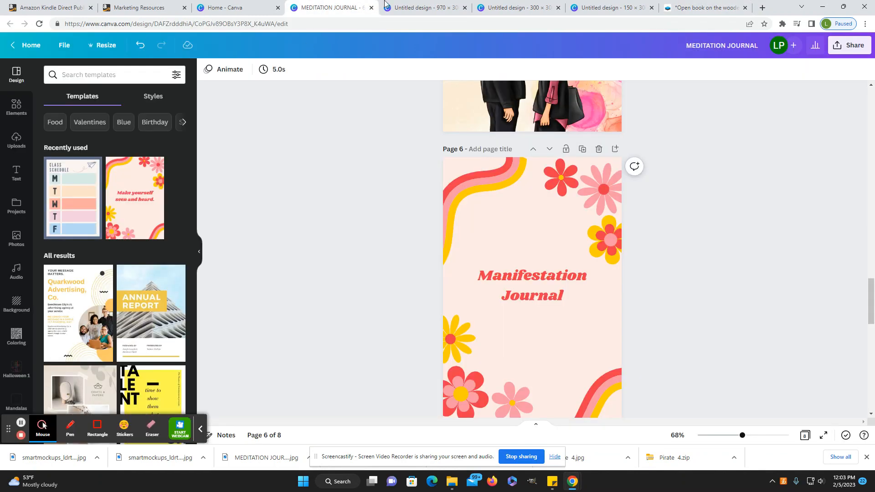
{"action": "left_click", "coordinate": [385, 6]}
{"action": "left_click_drag", "start_coordinate": [32, 457], "coordinate": [84, 392]}
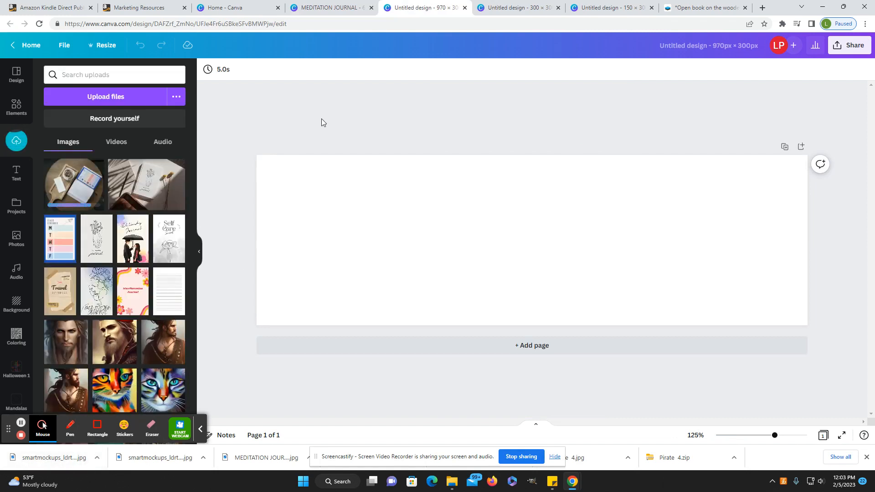
- Go to diybookcovers.com/3Dmockups, pick the top-right Single standing paperback template, and continue
{"action": "left_click", "coordinate": [761, 8]}
{"action": "type", "text": "diy"}
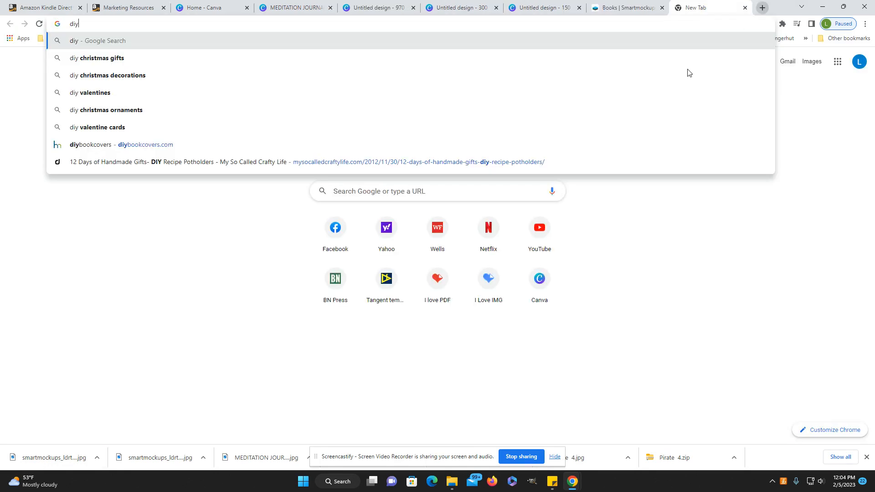
{"action": "left_click", "coordinate": [455, 133]}
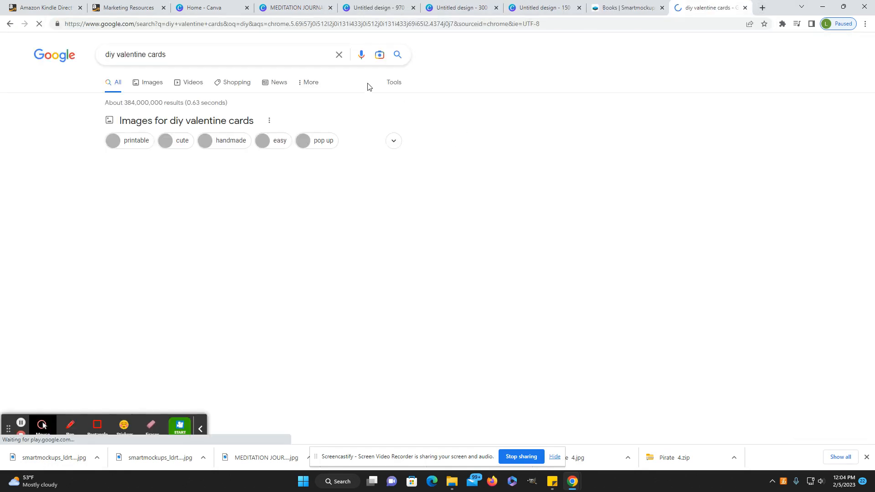
{"action": "key", "text": "ctrl+l"}
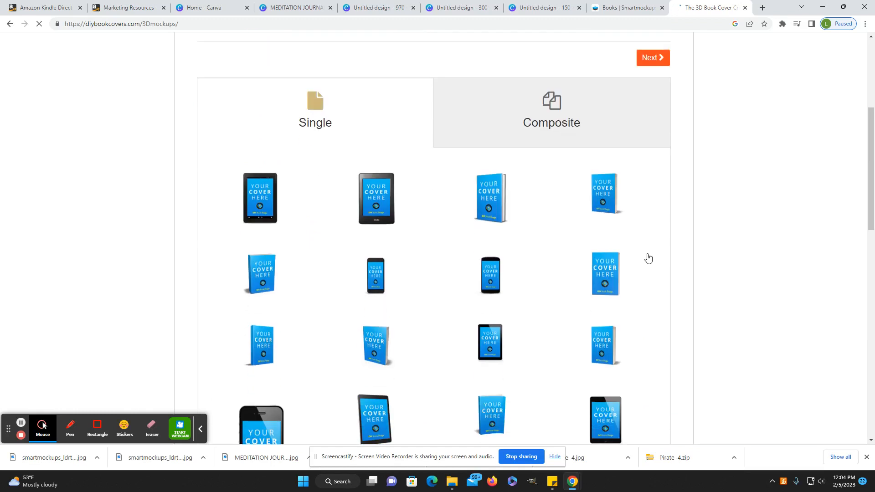
{"action": "scroll", "coordinate": [650, 241], "scroll_direction": "down", "scroll_amount": 2}
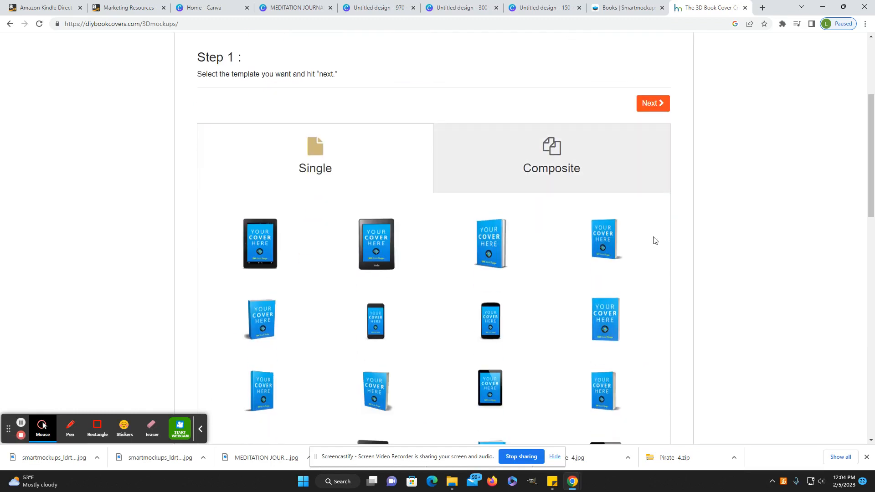
{"action": "scroll", "coordinate": [654, 241], "scroll_direction": "down", "scroll_amount": 1}
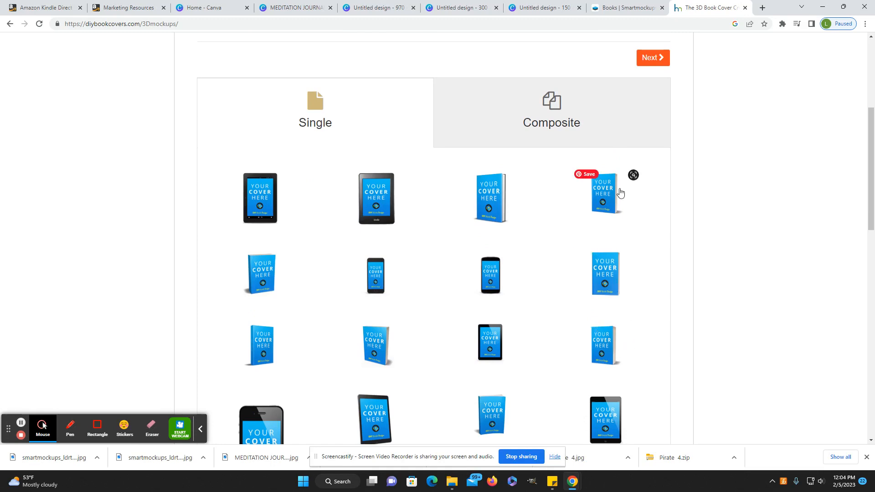
{"action": "left_click", "coordinate": [608, 199]}
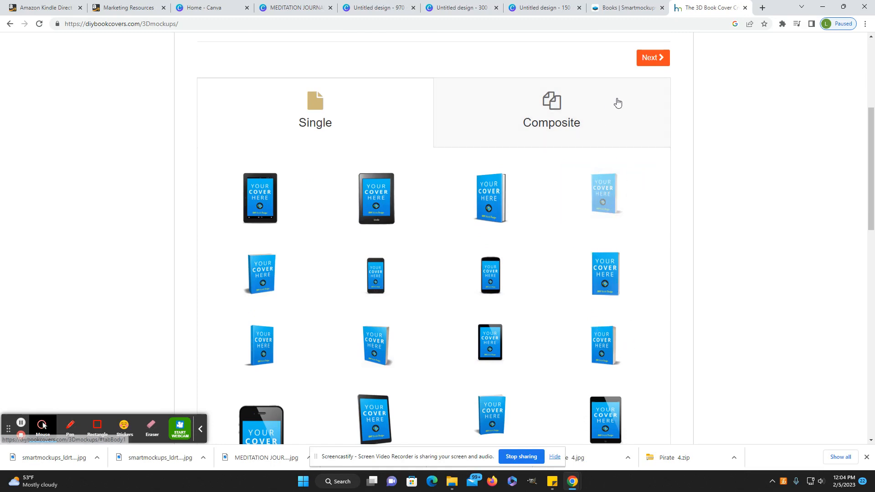
{"action": "left_click", "coordinate": [652, 58]}
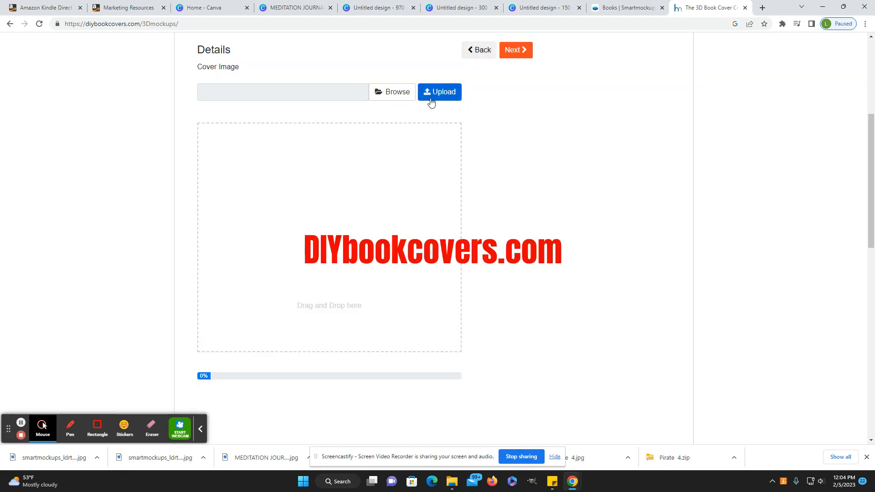
- Upload MEDITATION JOURNAL\5.jpg, the Relationship Journal cover, as the mockup's cover image
{"action": "left_click", "coordinate": [395, 94]}
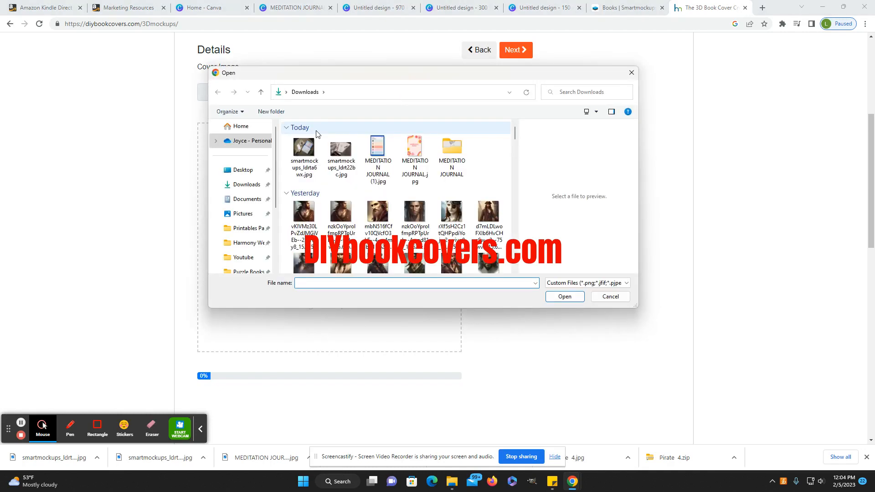
{"action": "double_click", "coordinate": [451, 155]}
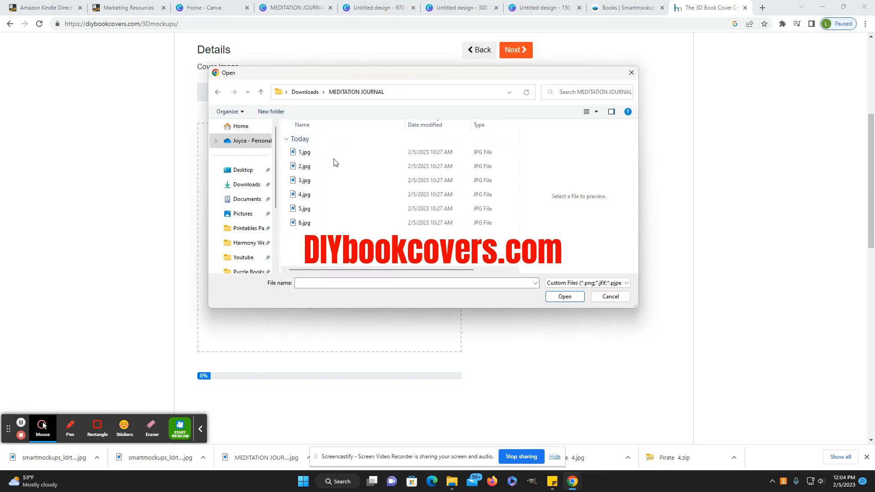
{"action": "left_click", "coordinate": [329, 181]}
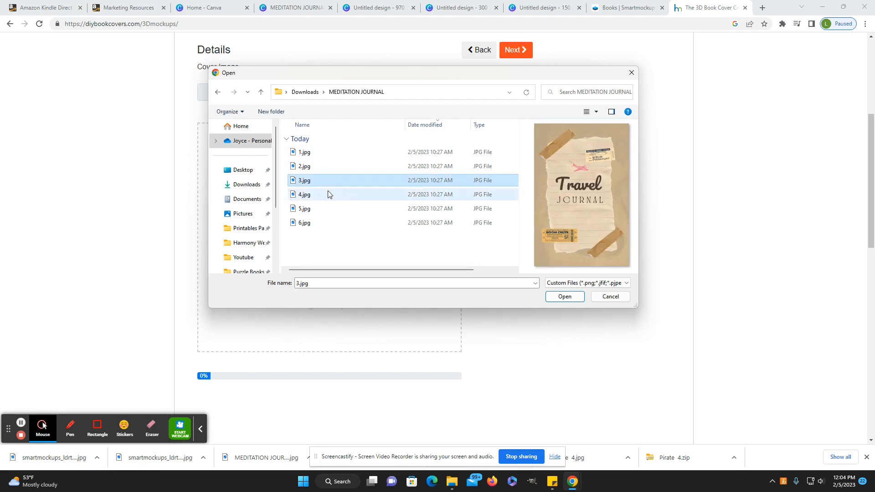
{"action": "left_click", "coordinate": [328, 195]}
{"action": "left_click", "coordinate": [326, 208]}
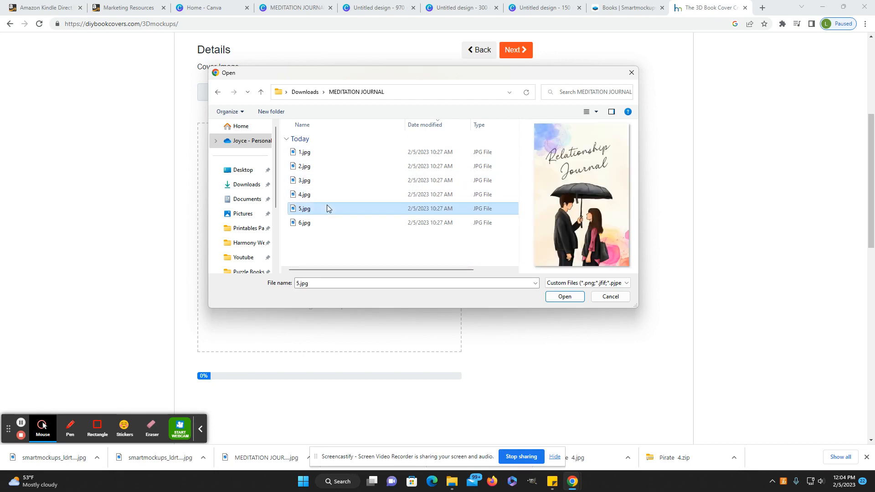
{"action": "left_click", "coordinate": [573, 296]}
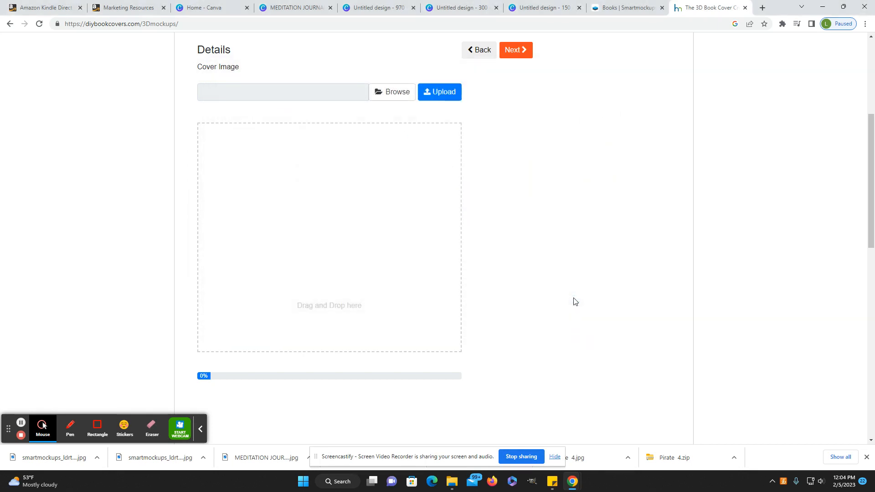
{"action": "scroll", "coordinate": [444, 190], "scroll_direction": "up", "scroll_amount": 2}
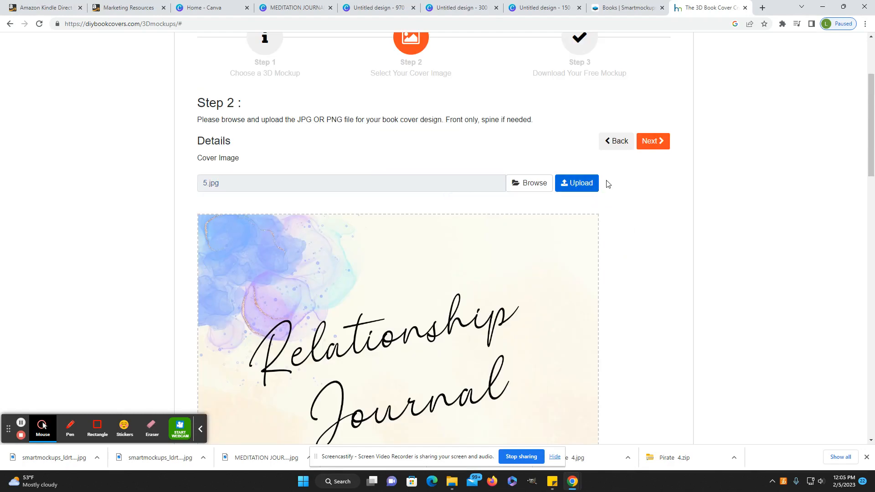
{"action": "scroll", "coordinate": [613, 183], "scroll_direction": "down", "scroll_amount": 3}
{"action": "scroll", "coordinate": [606, 129], "scroll_direction": "up", "scroll_amount": 2}
{"action": "scroll", "coordinate": [606, 131], "scroll_direction": "up", "scroll_amount": 1}
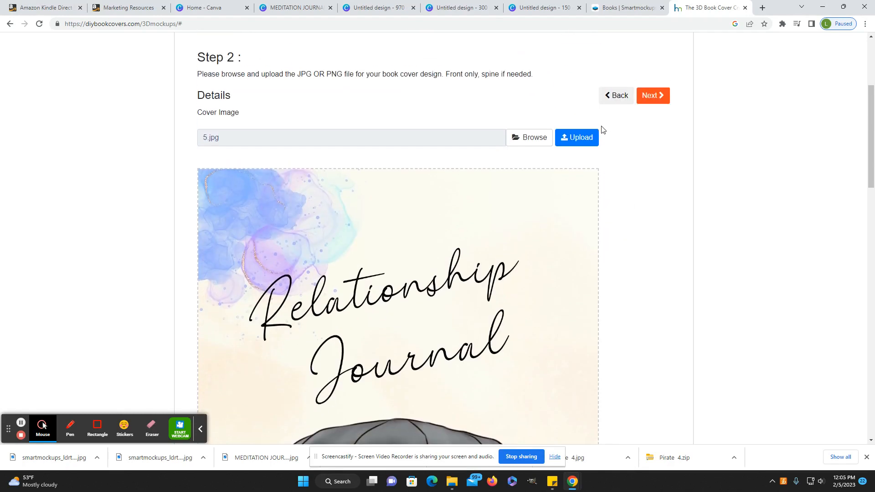
{"action": "left_click", "coordinate": [583, 138]}
- Generate the 3D book mockup, download it as JPG, and return to the MEDITATION JOURNAL design
{"action": "scroll", "coordinate": [615, 160], "scroll_direction": "down", "scroll_amount": 5}
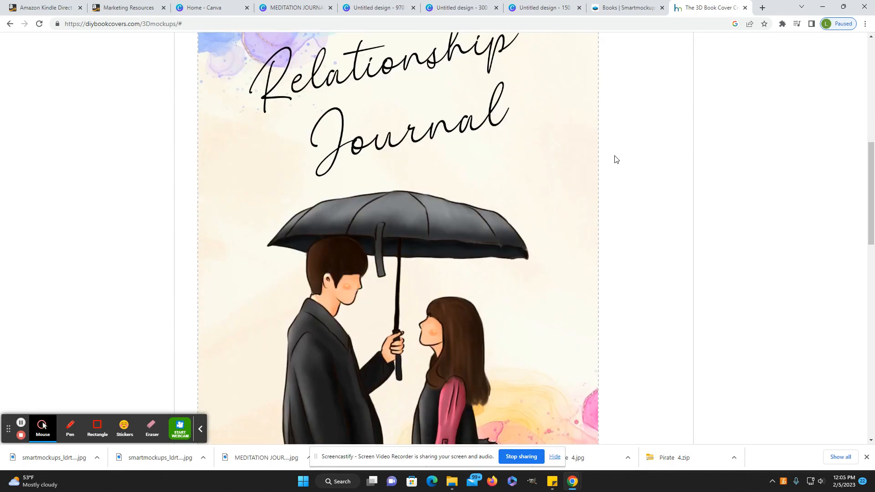
{"action": "scroll", "coordinate": [615, 160], "scroll_direction": "up", "scroll_amount": 6}
{"action": "left_click", "coordinate": [659, 141]}
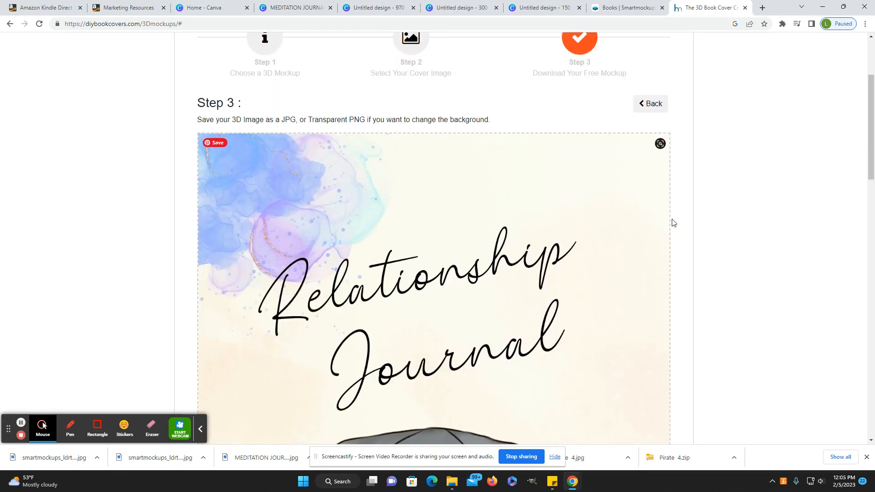
{"action": "scroll", "coordinate": [669, 223], "scroll_direction": "down", "scroll_amount": 10}
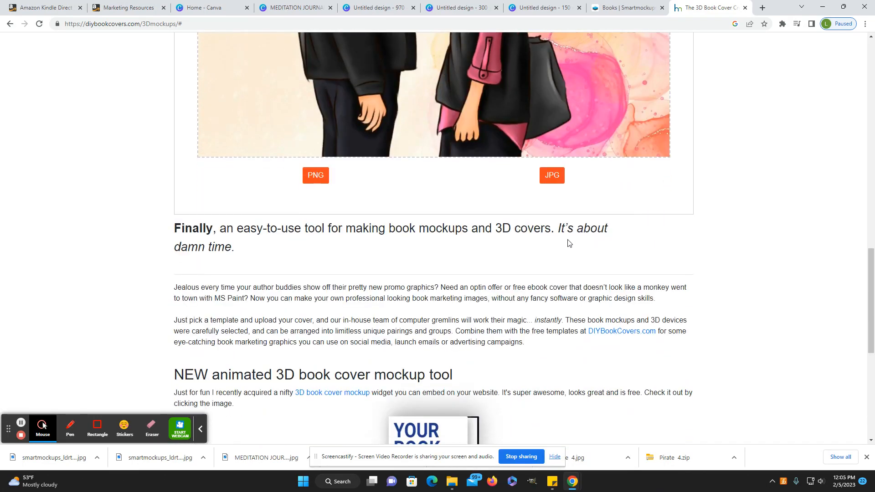
{"action": "left_click", "coordinate": [553, 177]}
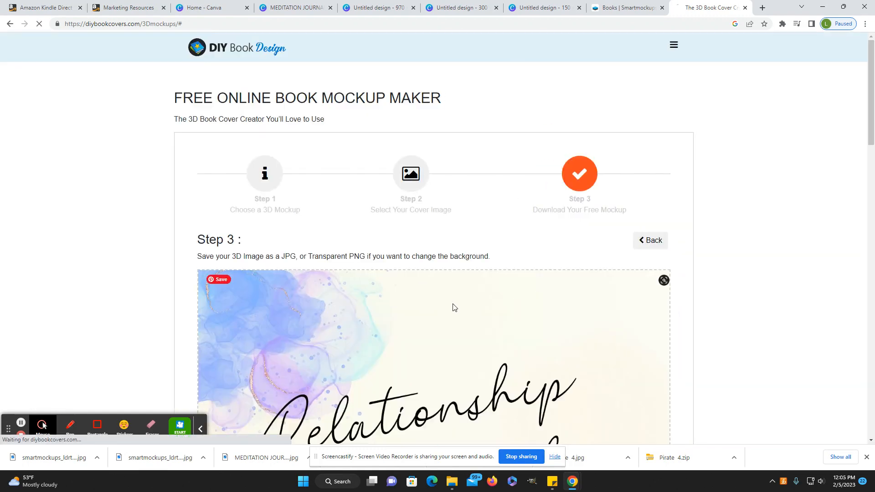
{"action": "scroll", "coordinate": [454, 308], "scroll_direction": "down", "scroll_amount": 15}
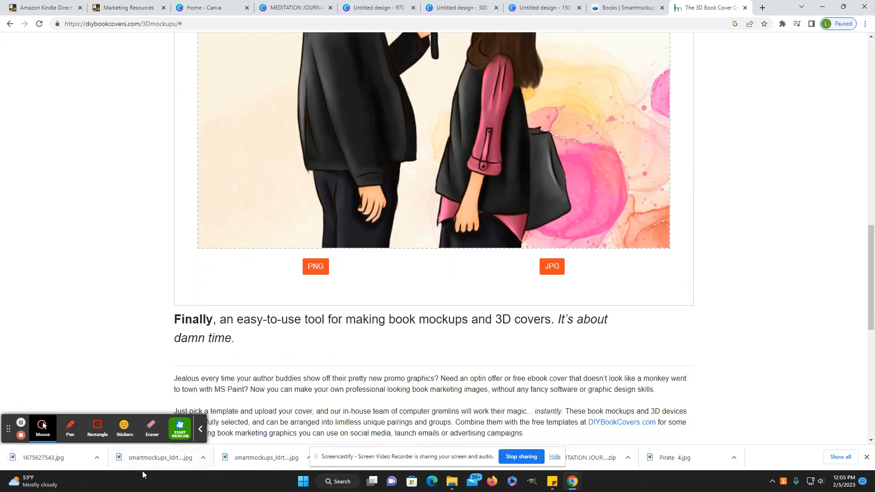
{"action": "left_click", "coordinate": [330, 12]}
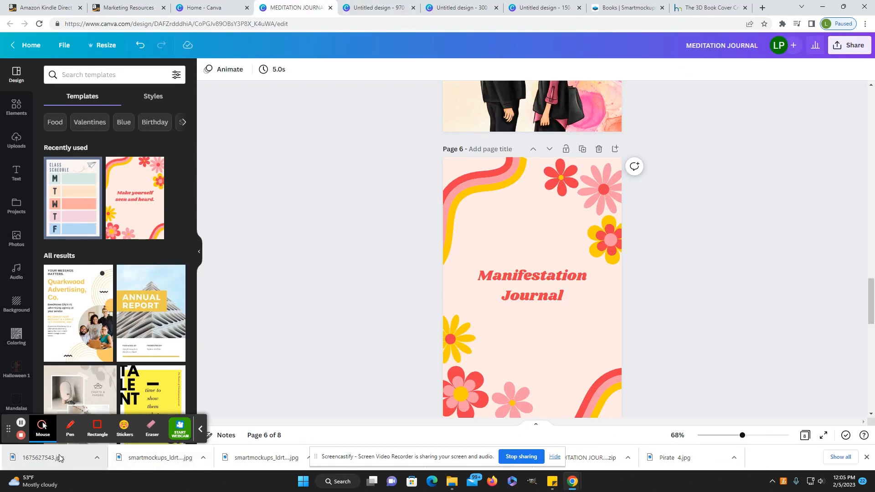
- Also download the Relationship Journal mockup as PNG, then select the blank 970×300 banner page
{"action": "left_click", "coordinate": [374, 8]}
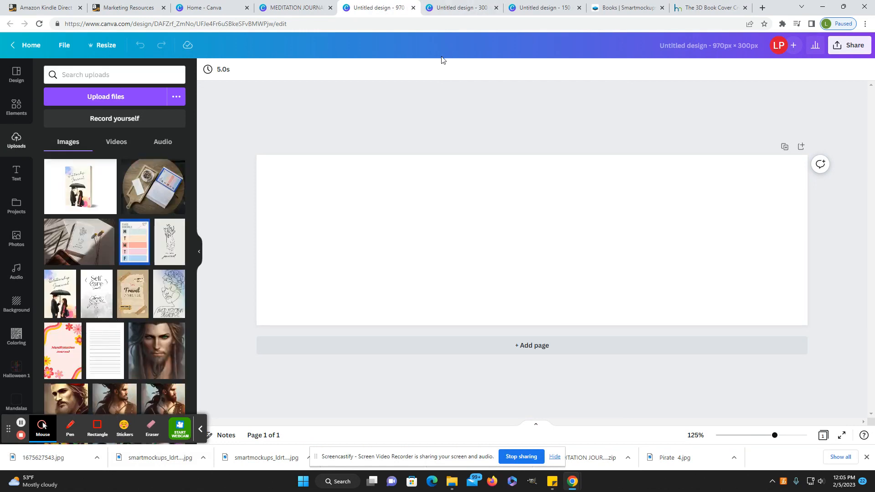
{"action": "left_click", "coordinate": [692, 7]}
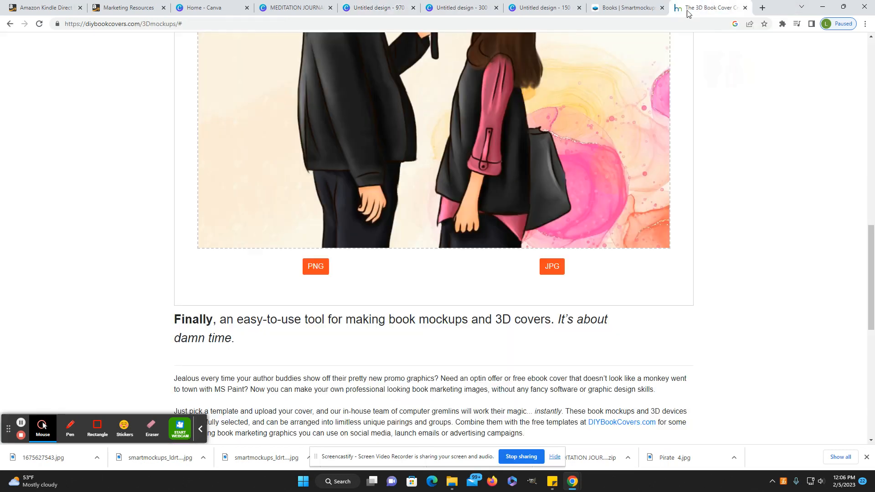
{"action": "left_click", "coordinate": [321, 265]}
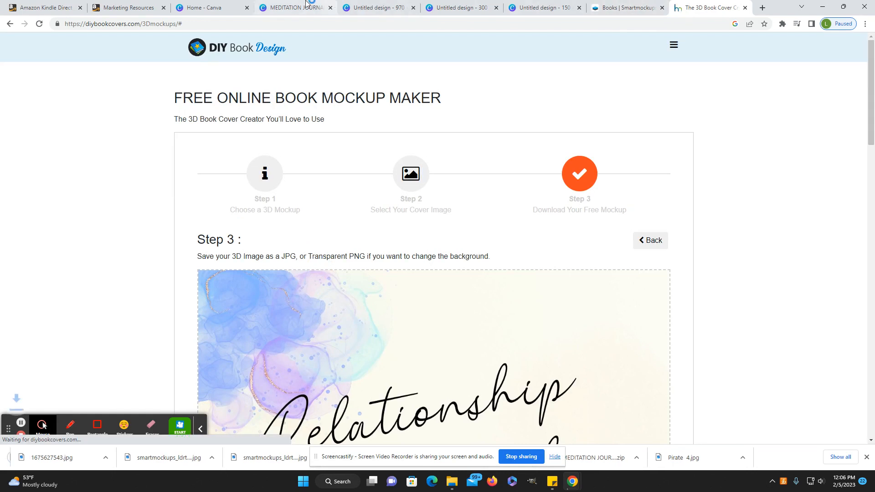
{"action": "left_click", "coordinate": [373, 7]}
{"action": "left_click", "coordinate": [385, 163]}
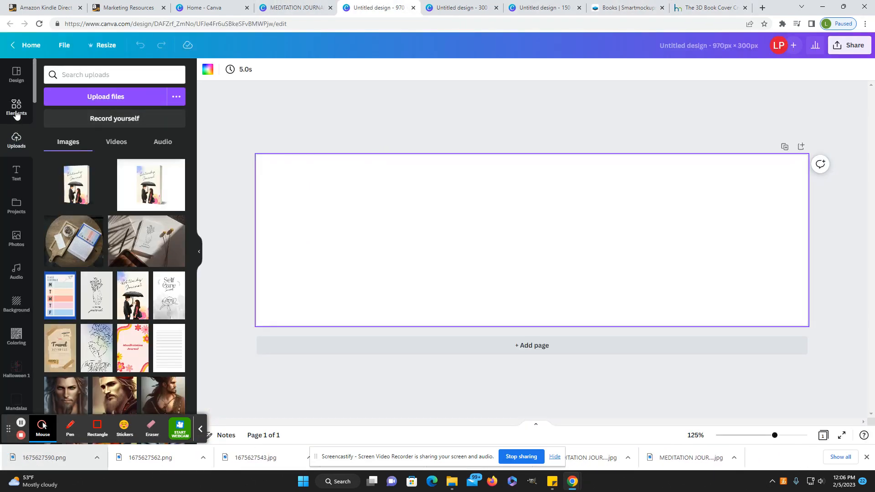
- Apply the 'Explore the Deepest Waters' ocean template from the Design panel to the banner
{"action": "left_click", "coordinate": [16, 73]}
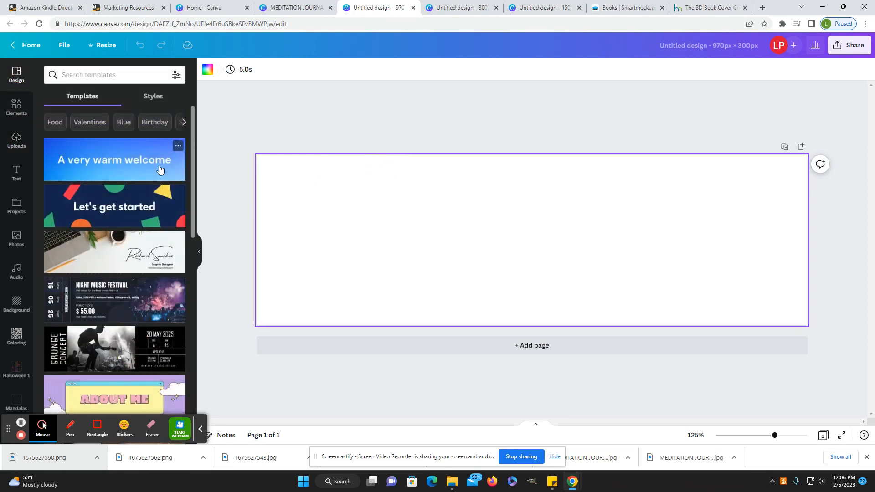
{"action": "scroll", "coordinate": [124, 219], "scroll_direction": "down", "scroll_amount": 2}
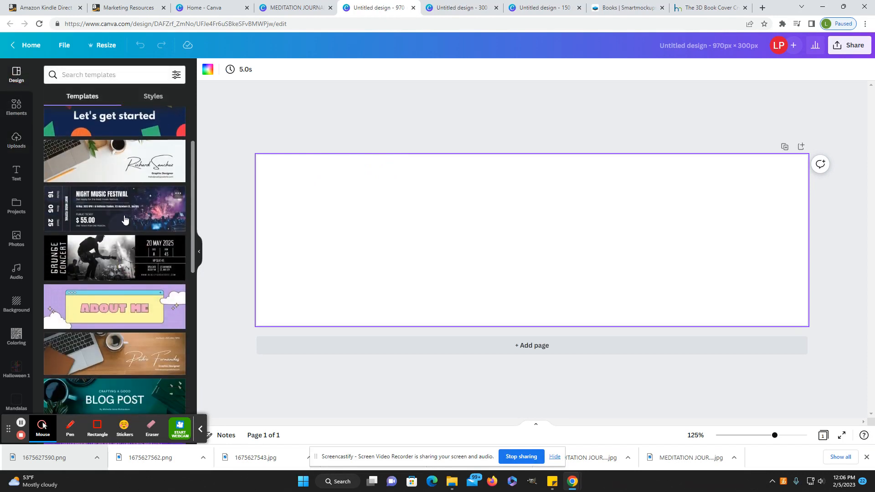
{"action": "scroll", "coordinate": [124, 220], "scroll_direction": "down", "scroll_amount": 5}
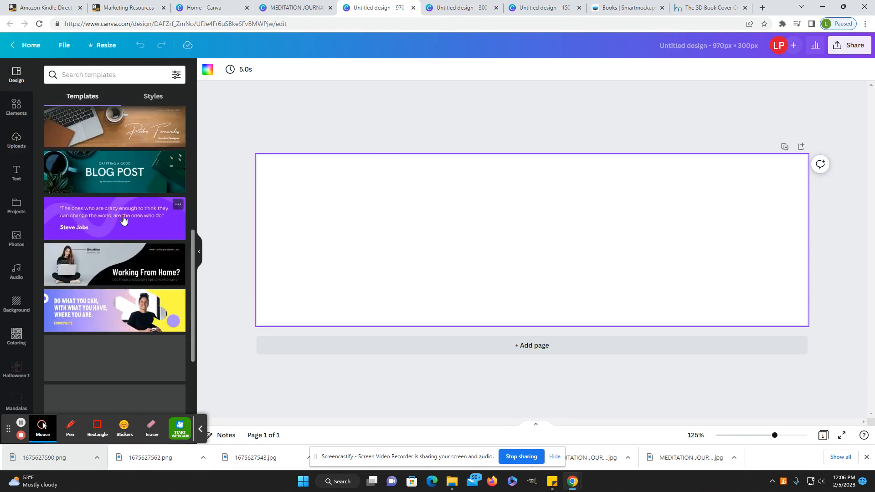
{"action": "scroll", "coordinate": [120, 218], "scroll_direction": "down", "scroll_amount": 4}
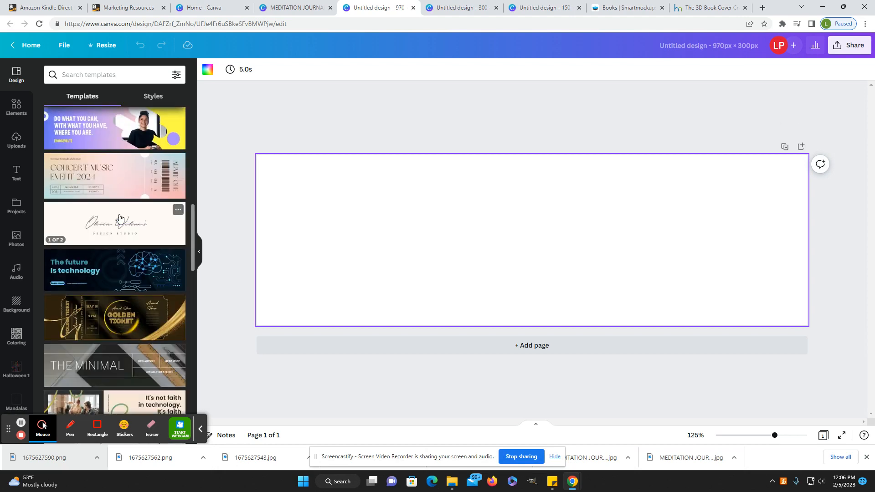
{"action": "scroll", "coordinate": [120, 218], "scroll_direction": "up", "scroll_amount": 2}
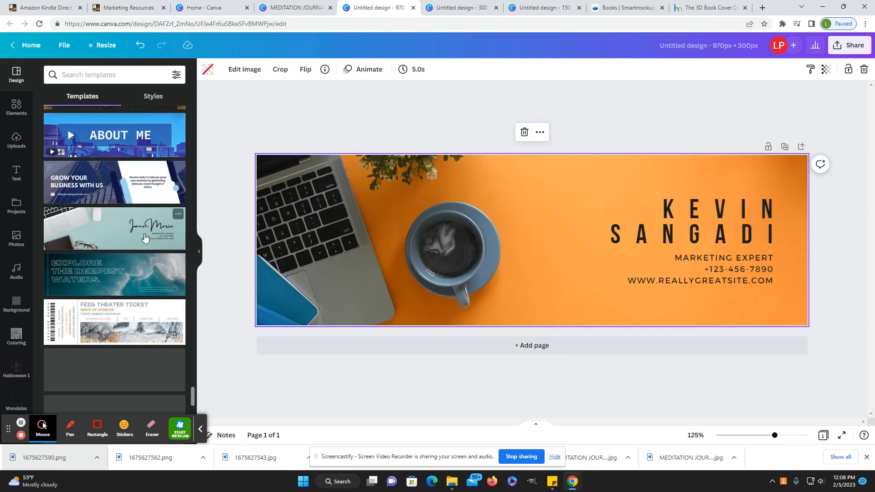
{"action": "scroll", "coordinate": [145, 237], "scroll_direction": "down", "scroll_amount": 3}
{"action": "scroll", "coordinate": [145, 237], "scroll_direction": "up", "scroll_amount": 2}
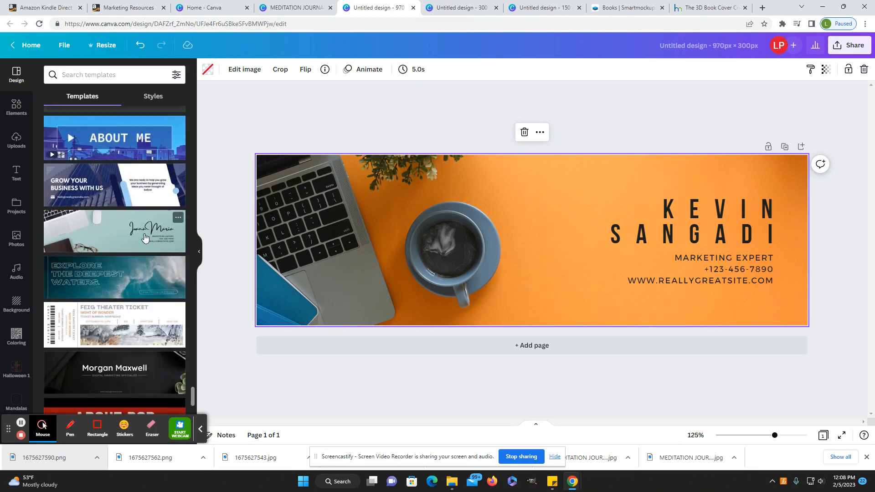
{"action": "left_click", "coordinate": [121, 283]}
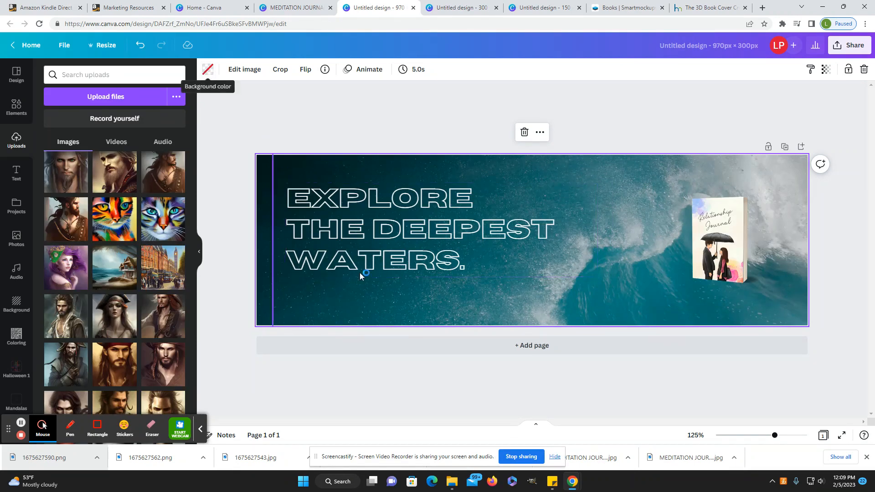
- Delete the ocean photo and colour the outlined headline text near-black #1B1B1B
{"action": "key", "text": "Delete"}
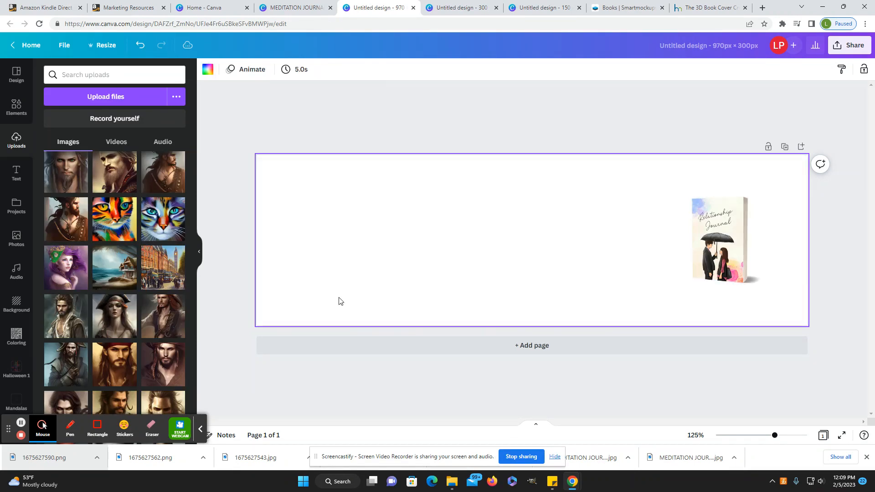
{"action": "left_click", "coordinate": [397, 213]}
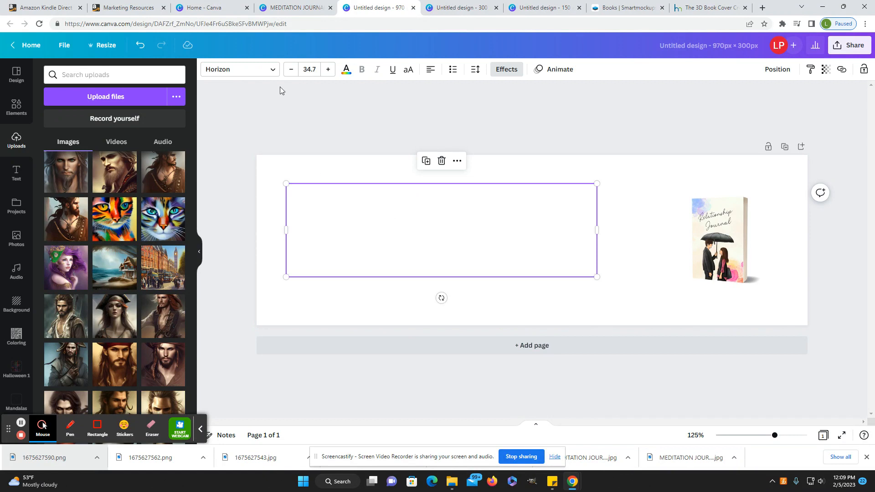
{"action": "left_click", "coordinate": [346, 69]}
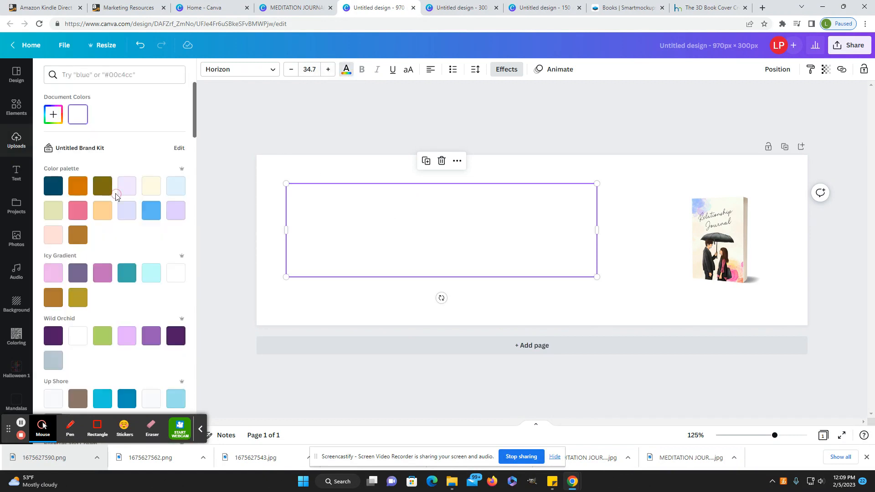
{"action": "left_click", "coordinate": [51, 117]}
{"action": "left_click", "coordinate": [53, 184]}
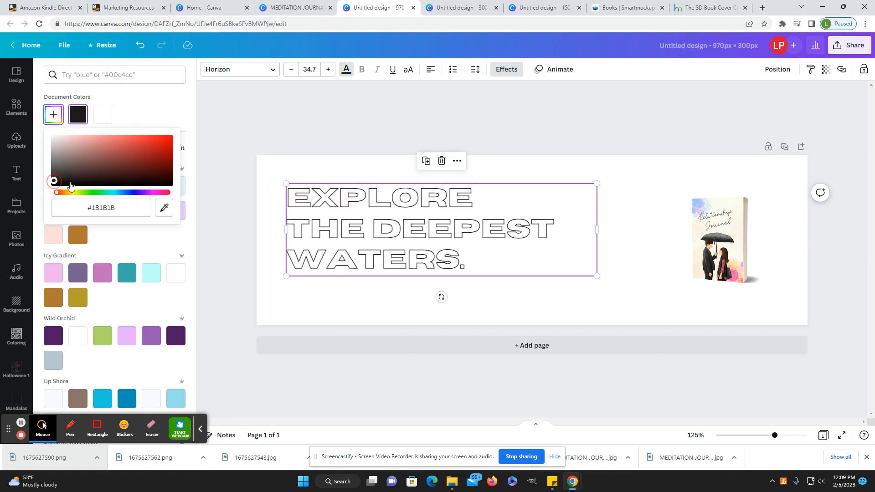
{"action": "left_click", "coordinate": [416, 310]}
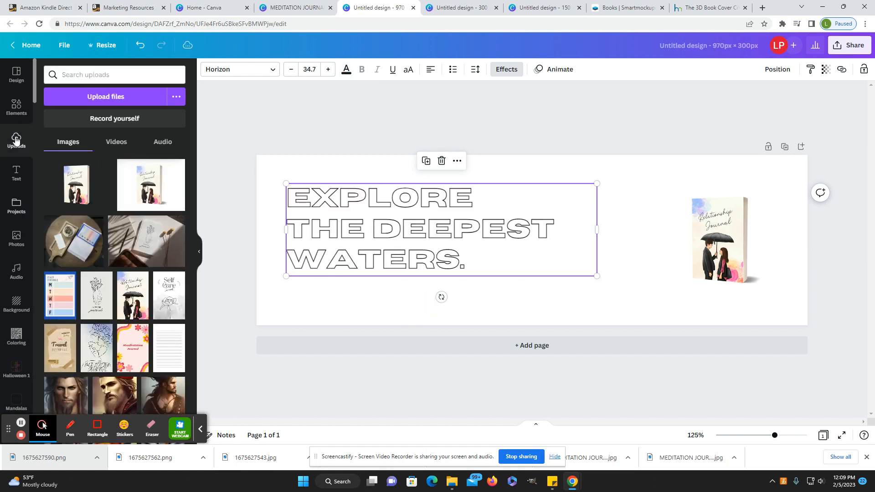
- Set the cloudy-sky image from Background > Gradients and shift it so clouds fill the bottom
{"action": "left_click", "coordinate": [16, 108]}
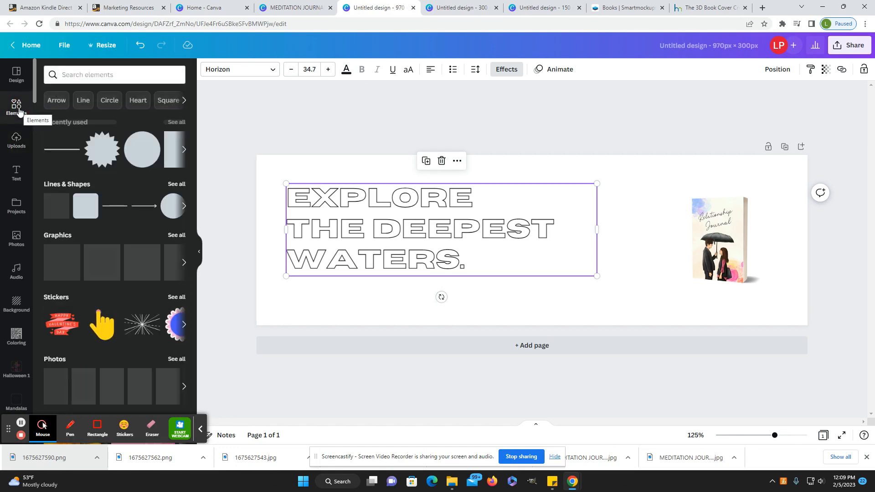
{"action": "left_click", "coordinate": [17, 304]}
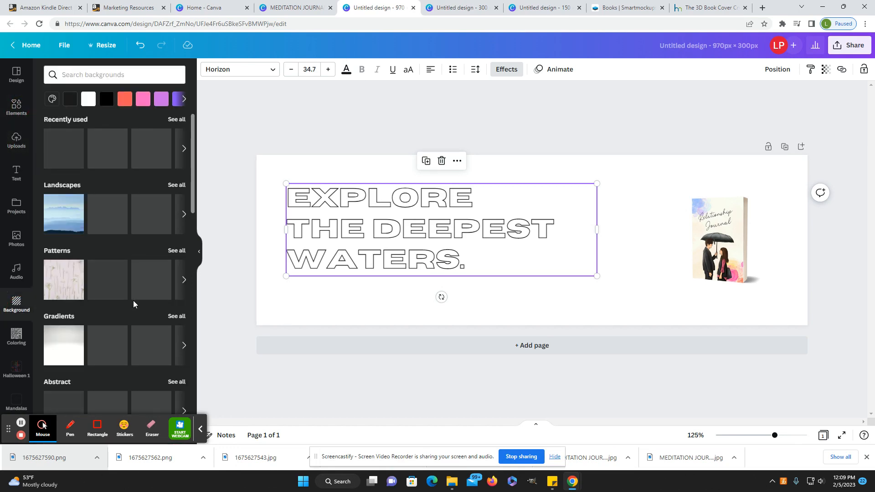
{"action": "scroll", "coordinate": [134, 303], "scroll_direction": "down", "scroll_amount": 2}
{"action": "scroll", "coordinate": [134, 303], "scroll_direction": "up", "scroll_amount": 3}
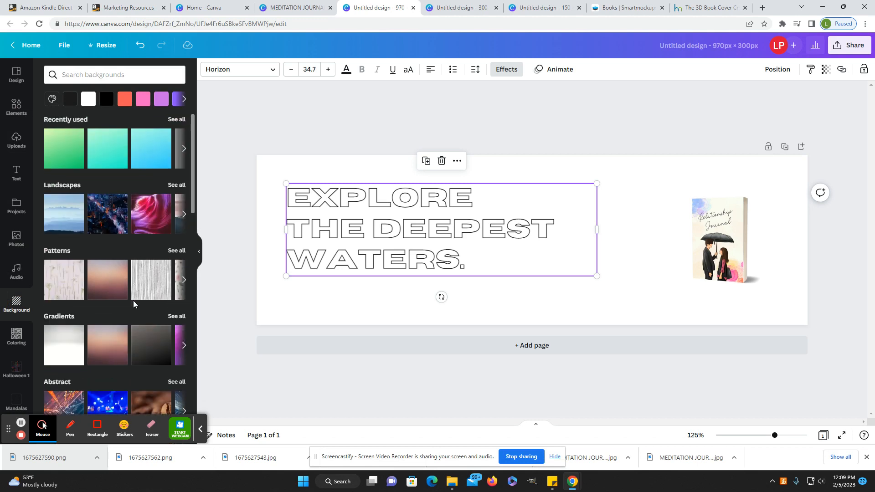
{"action": "scroll", "coordinate": [135, 301], "scroll_direction": "down", "scroll_amount": 1}
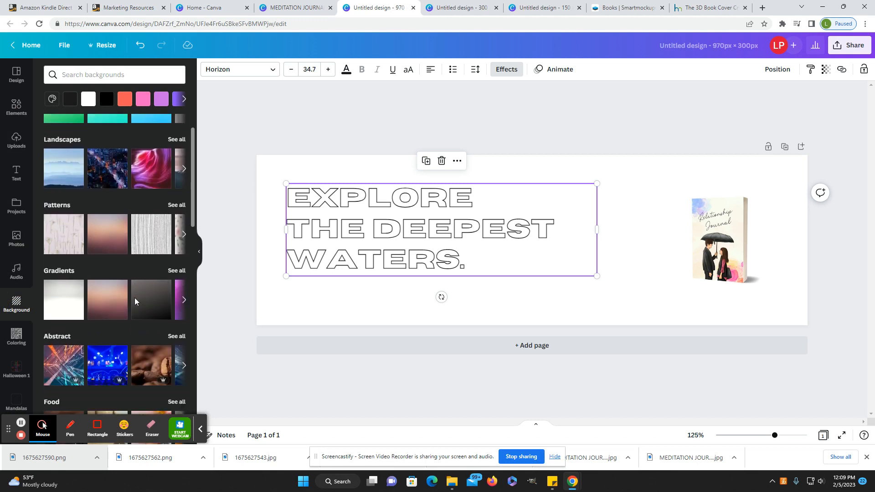
{"action": "left_click", "coordinate": [169, 274]}
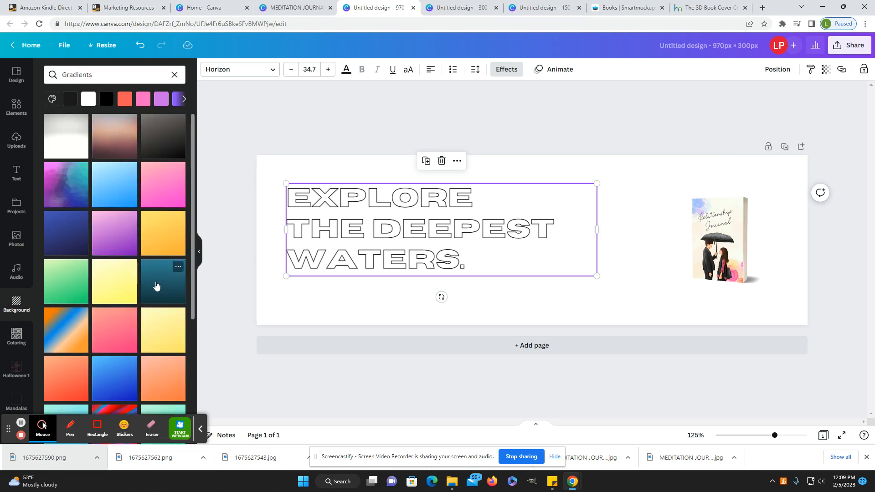
{"action": "scroll", "coordinate": [62, 344], "scroll_direction": "down", "scroll_amount": 5}
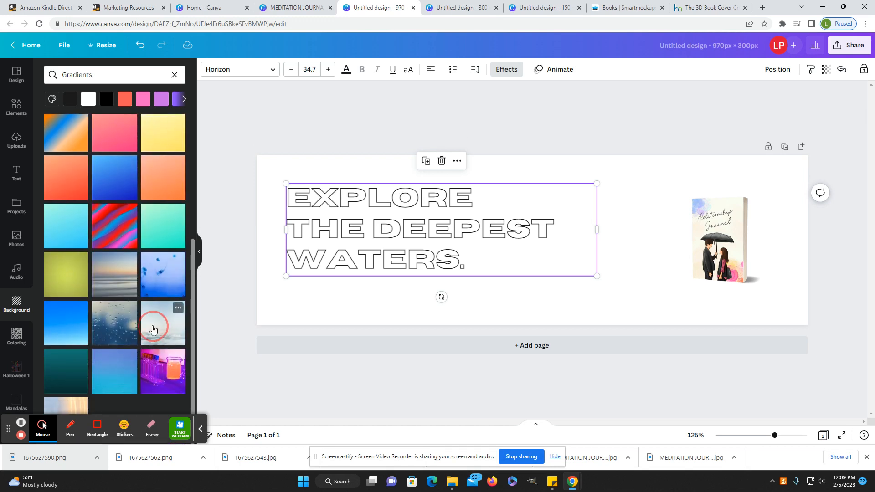
{"action": "left_click", "coordinate": [151, 328]}
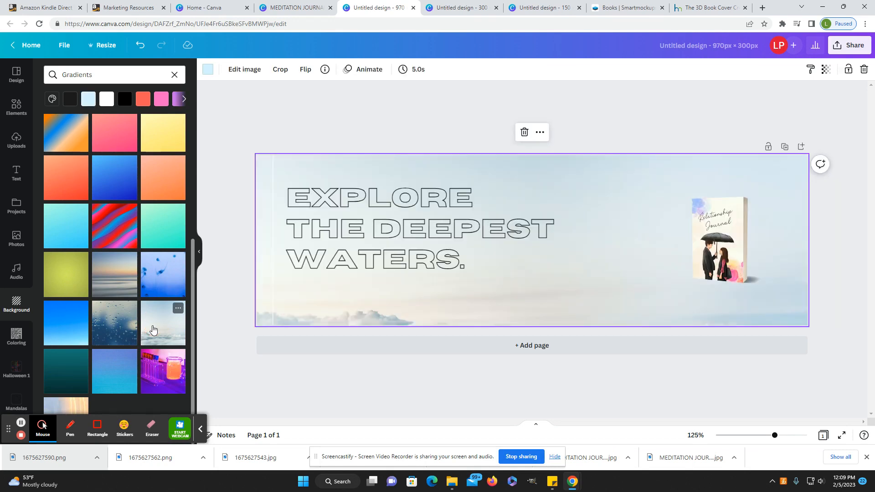
{"action": "double_click", "coordinate": [469, 306]}
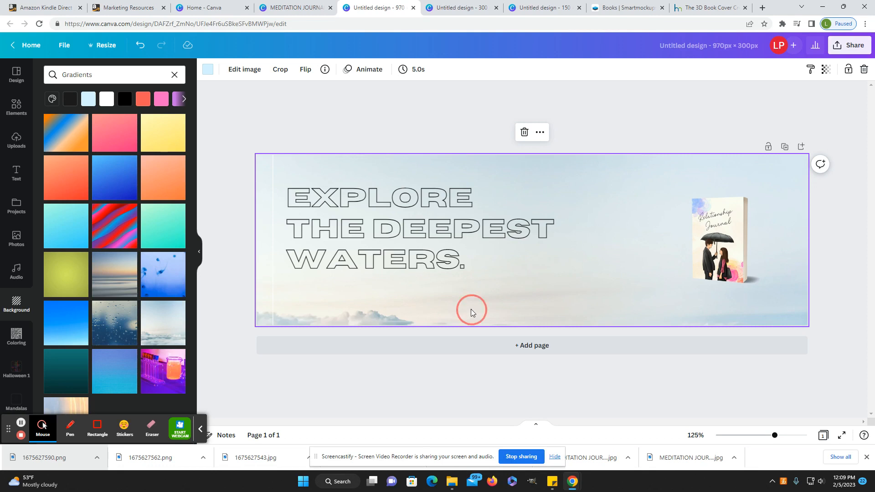
{"action": "left_click_drag", "start_coordinate": [468, 307], "coordinate": [474, 260]}
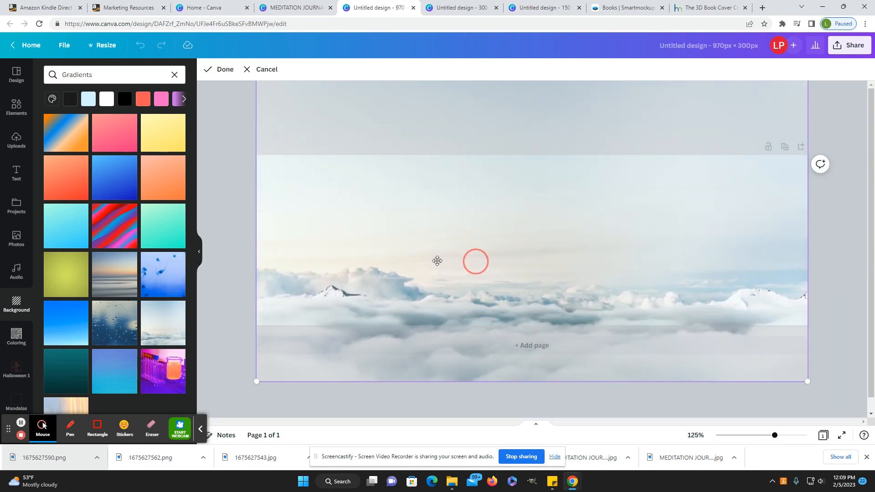
{"action": "left_click", "coordinate": [222, 214]}
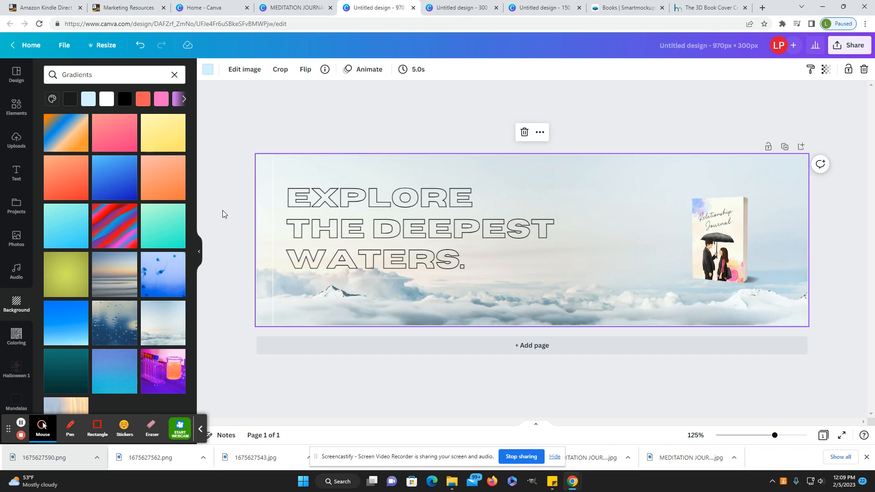
- Enlarge the book mockup and move it to the banner's right edge
{"action": "left_click", "coordinate": [720, 273]}
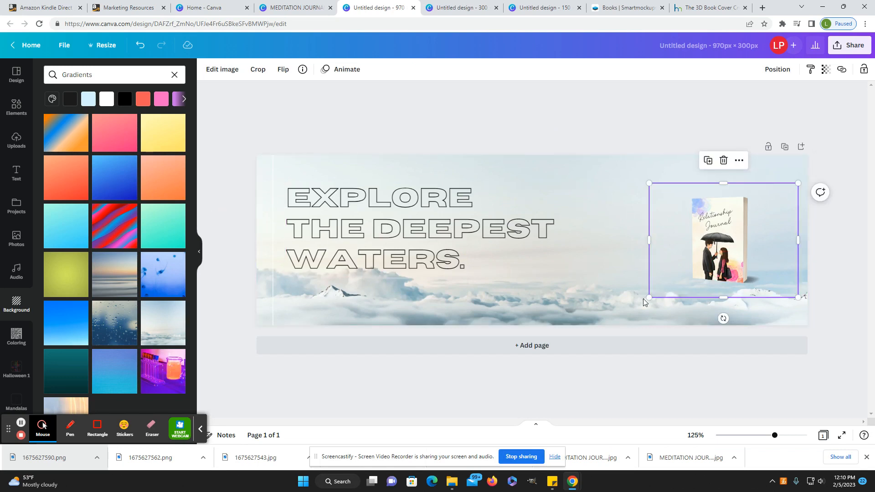
{"action": "left_click_drag", "start_coordinate": [649, 297], "coordinate": [576, 320]}
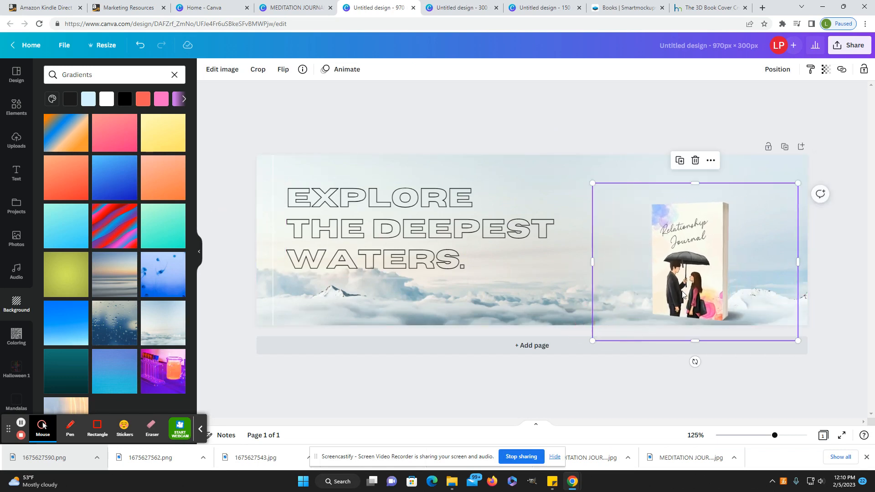
{"action": "left_click_drag", "start_coordinate": [701, 281], "coordinate": [727, 265]}
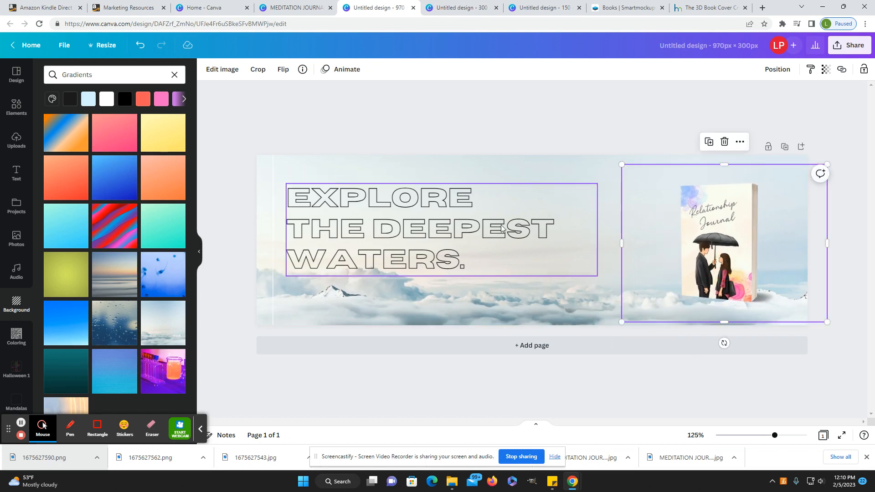
- Replace the headline text with 'RELATIONSHIP' and 'JOURNAL' on two lines
{"action": "left_click", "coordinate": [441, 221]}
{"action": "triple_click", "coordinate": [440, 221]}
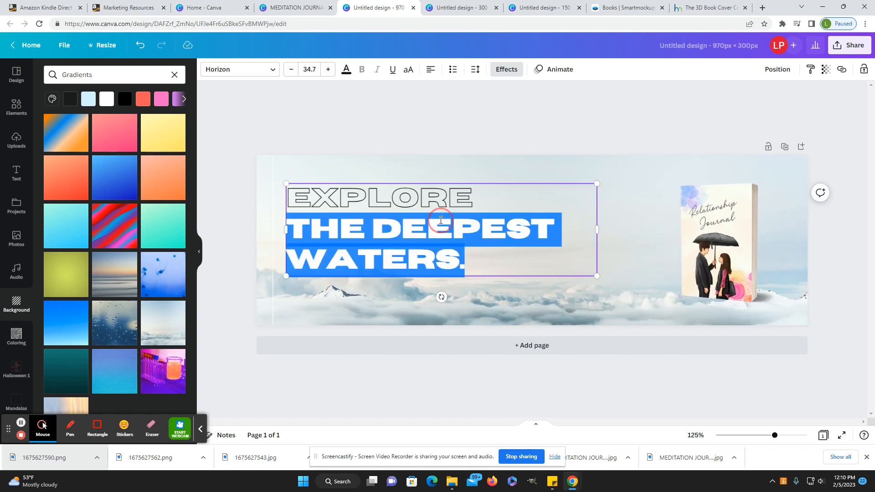
{"action": "left_click", "coordinate": [482, 202]}
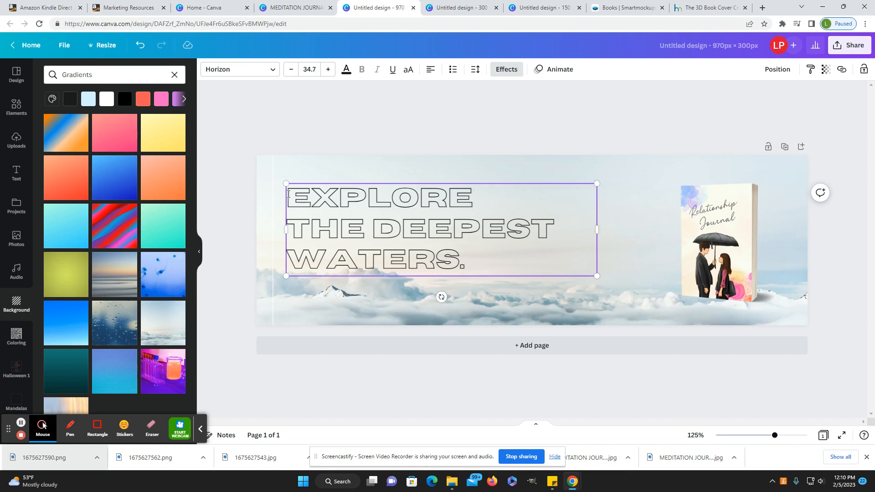
{"action": "left_click_drag", "start_coordinate": [288, 194], "coordinate": [496, 273]}
{"action": "type", "text": "RELATIONSI"}
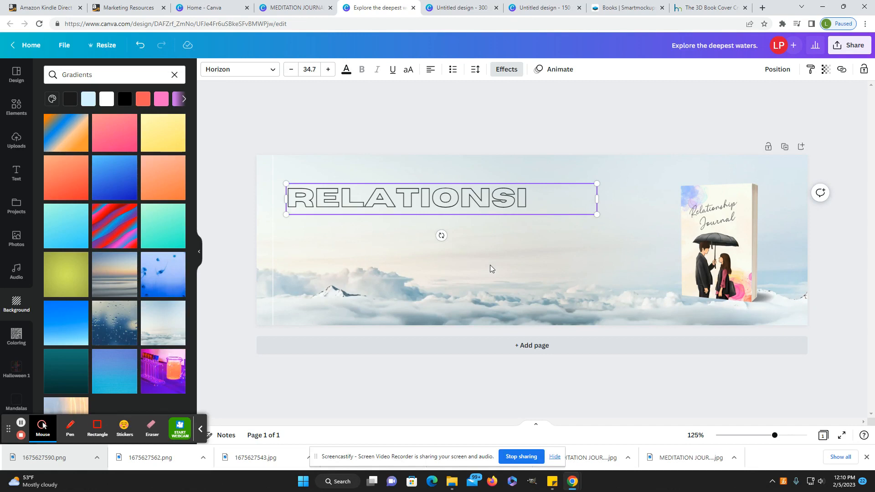
{"action": "key", "text": "BackSpace"}
{"action": "type", "text": "HIP"}
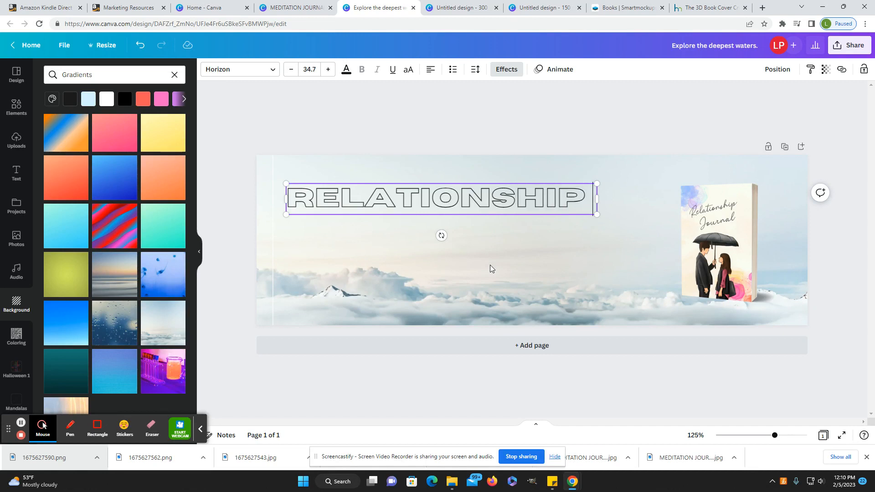
{"action": "key", "text": "Return"}
{"action": "type", "text": "JOURNAL"}
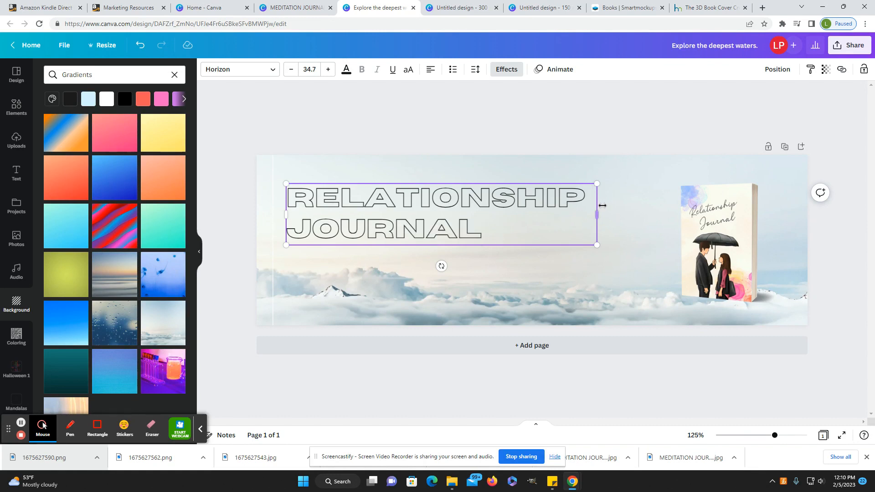
- Move the RELATIONSHIP JOURNAL title right, closer to the book mockup
{"action": "left_click", "coordinate": [548, 169]}
{"action": "left_click", "coordinate": [556, 211]}
{"action": "left_click_drag", "start_coordinate": [556, 211], "coordinate": [626, 210]}
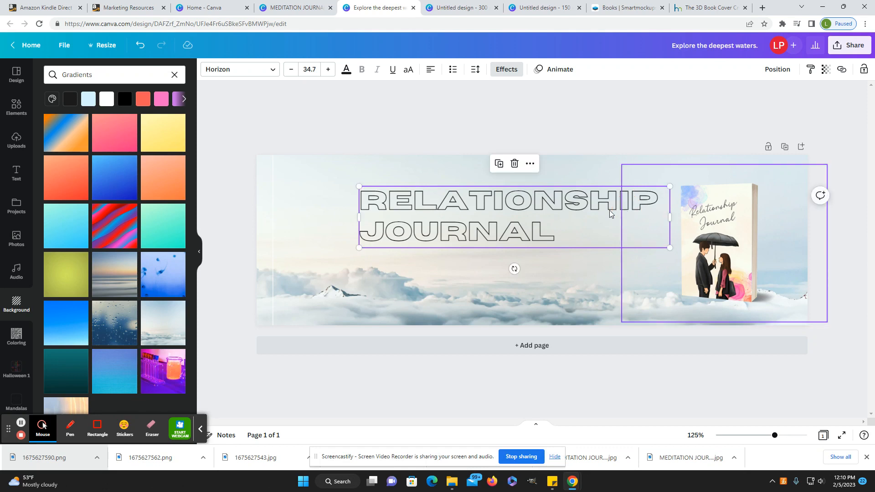
{"action": "left_click", "coordinate": [319, 117]}
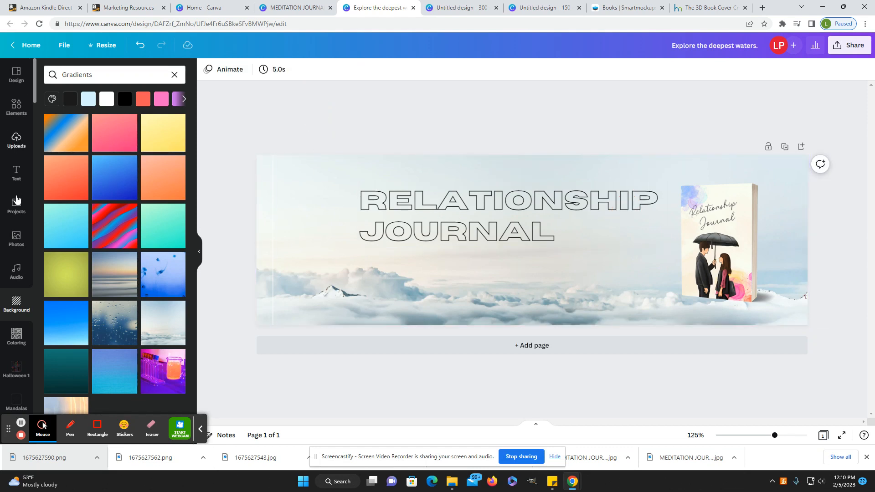
- Add an enlarged body-text box below the title and type the author's name
{"action": "left_click", "coordinate": [16, 173]}
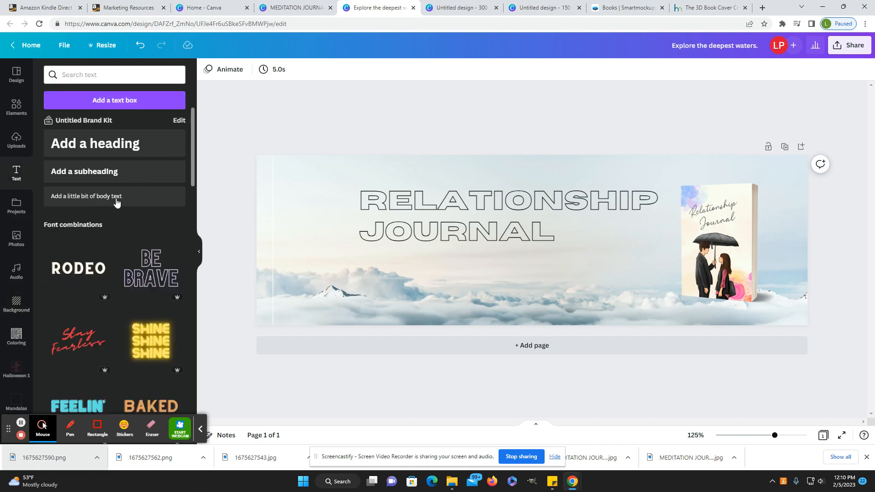
{"action": "left_click", "coordinate": [111, 196]}
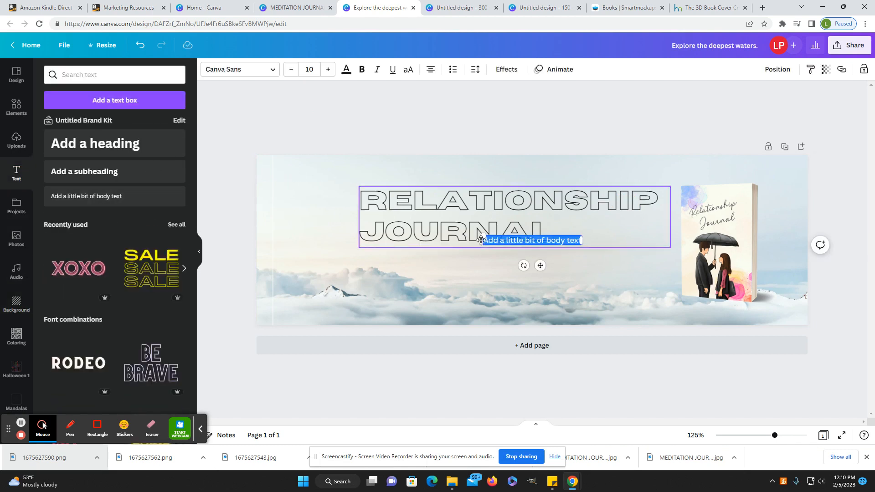
{"action": "left_click_drag", "start_coordinate": [539, 263], "coordinate": [539, 297]}
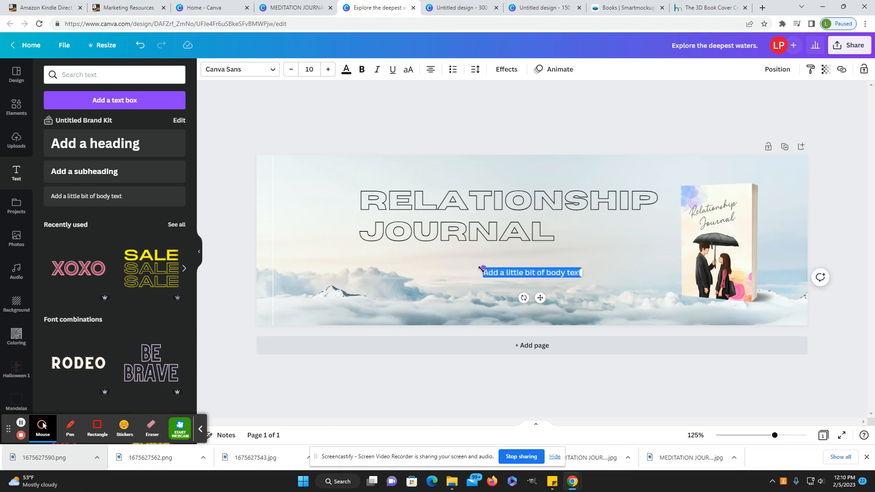
{"action": "left_click_drag", "start_coordinate": [481, 269], "coordinate": [423, 263]}
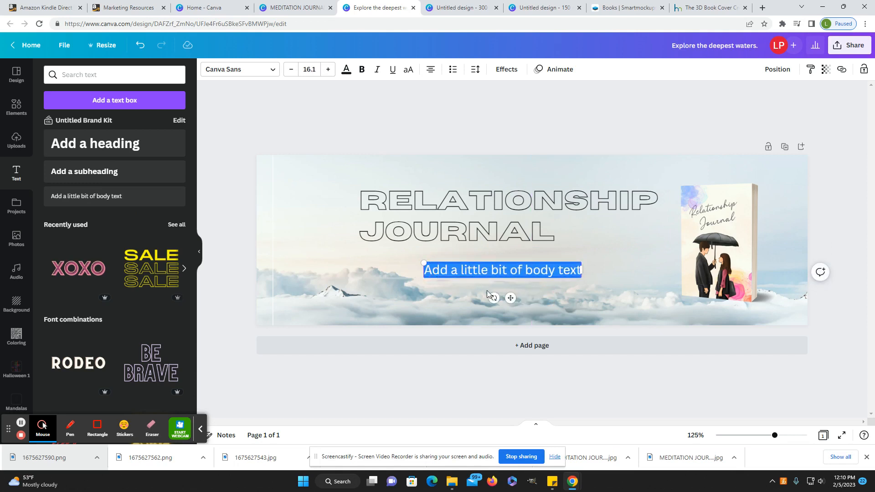
{"action": "left_click_drag", "start_coordinate": [510, 298], "coordinate": [514, 298]}
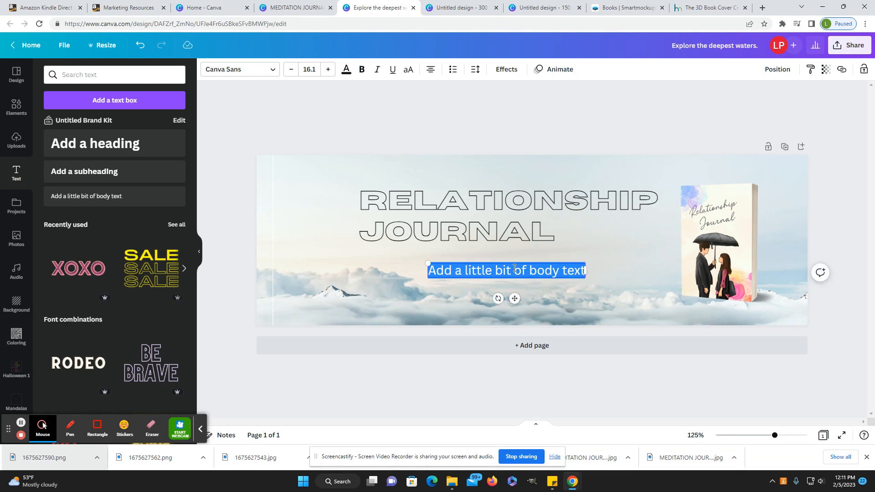
{"action": "type", "text": "andra"}
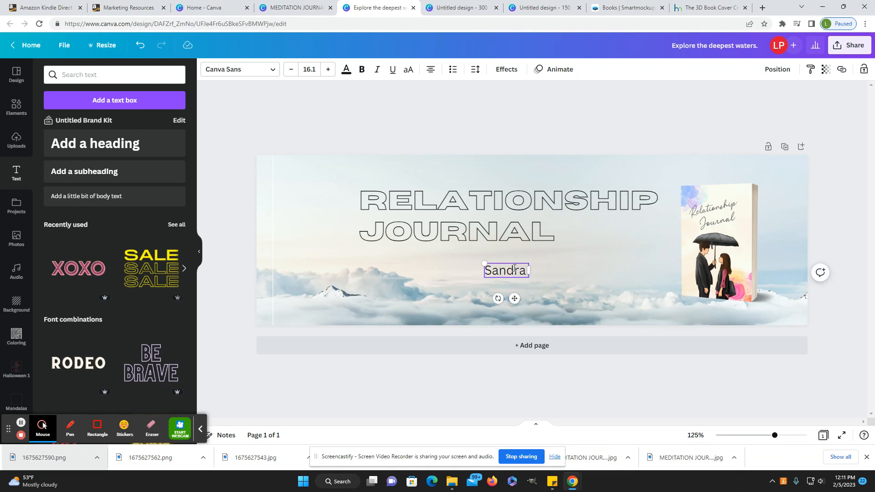
{"action": "type", "text": " Brown"}
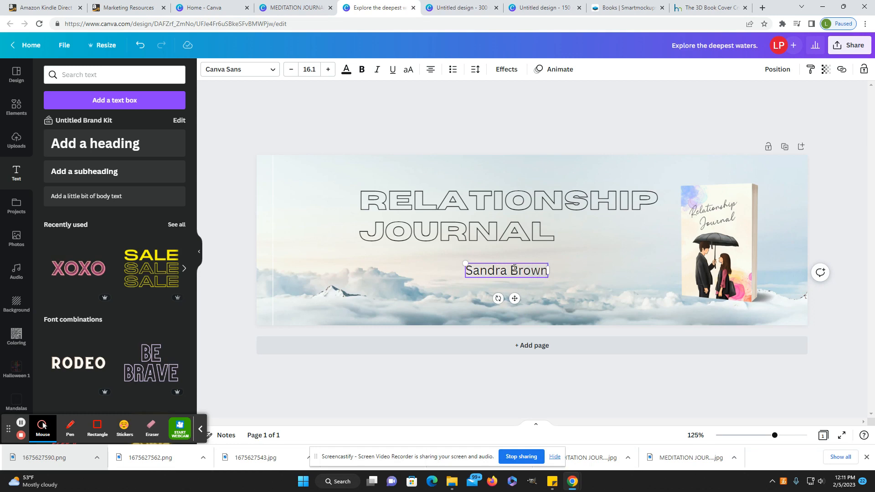
- Set the author's name in the Baby Giovani Script font
{"action": "left_click", "coordinate": [258, 74]}
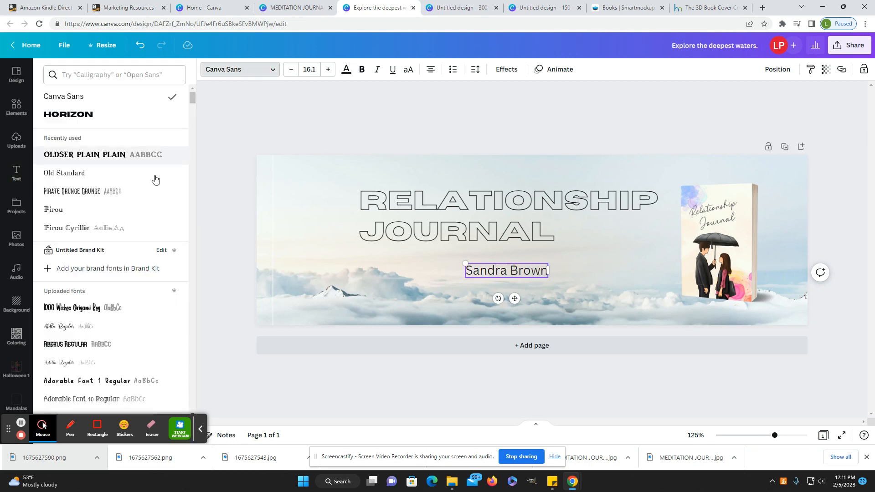
{"action": "scroll", "coordinate": [100, 201], "scroll_direction": "down", "scroll_amount": 7}
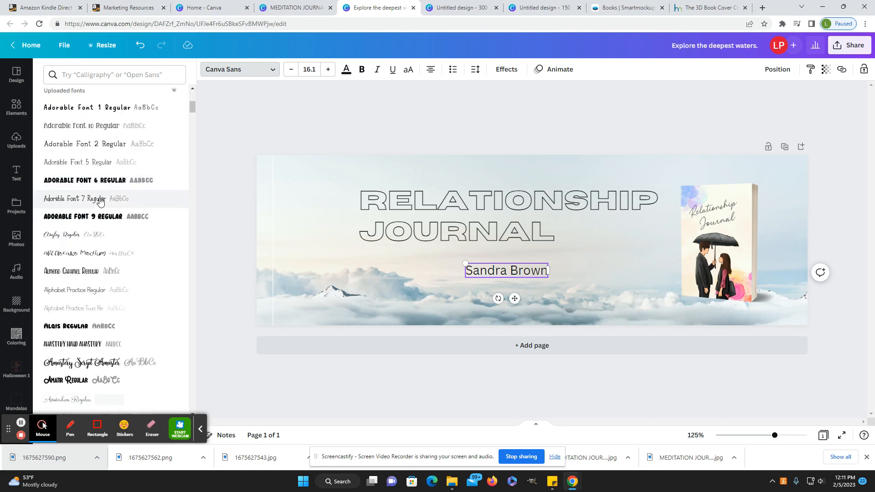
{"action": "left_click", "coordinate": [96, 198]}
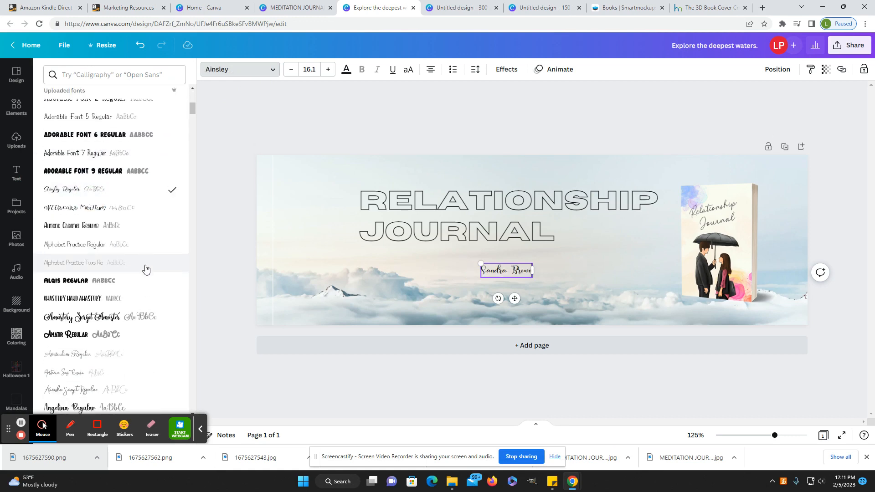
{"action": "left_click", "coordinate": [113, 316]}
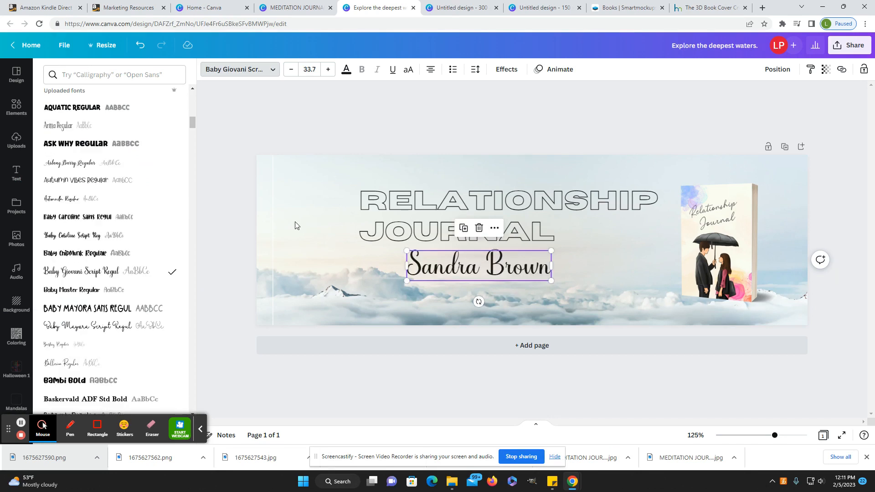
{"action": "key", "text": "Escape"}
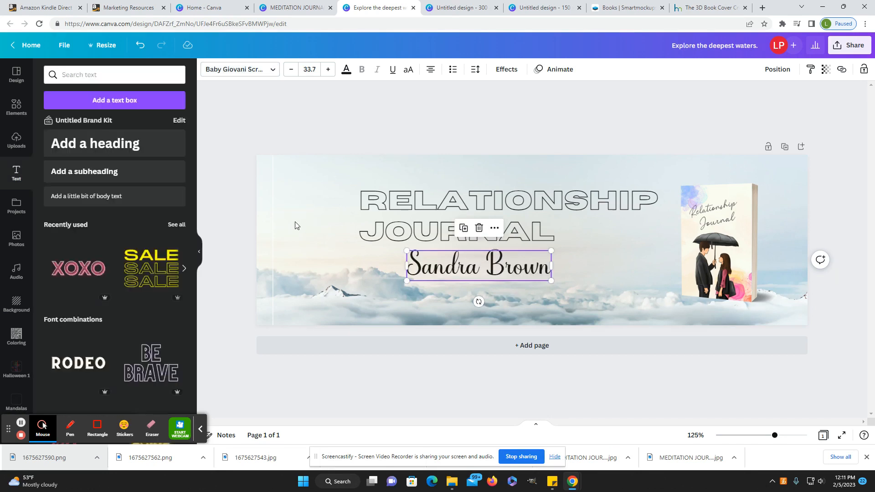
{"action": "left_click", "coordinate": [296, 225]}
{"action": "left_click", "coordinate": [367, 216]}
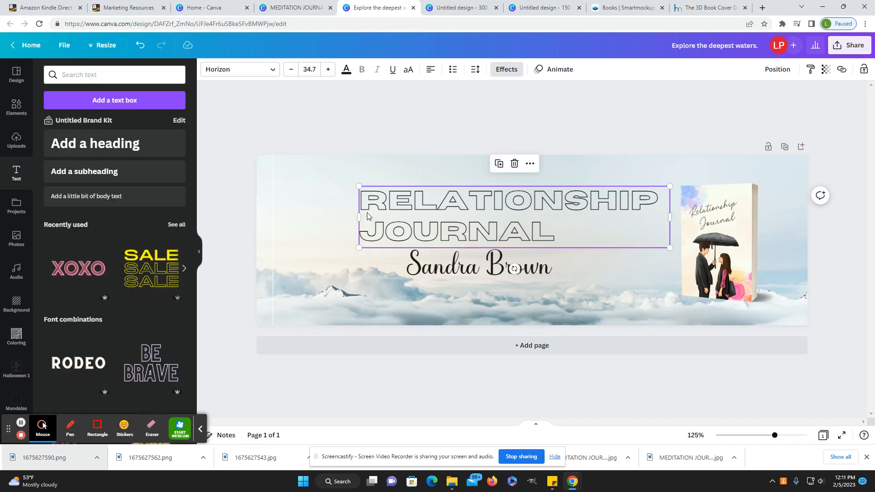
- Change the RELATIONSHIP JOURNAL title to the Beauty Florist font and nudge it into place
{"action": "left_click", "coordinate": [240, 69]}
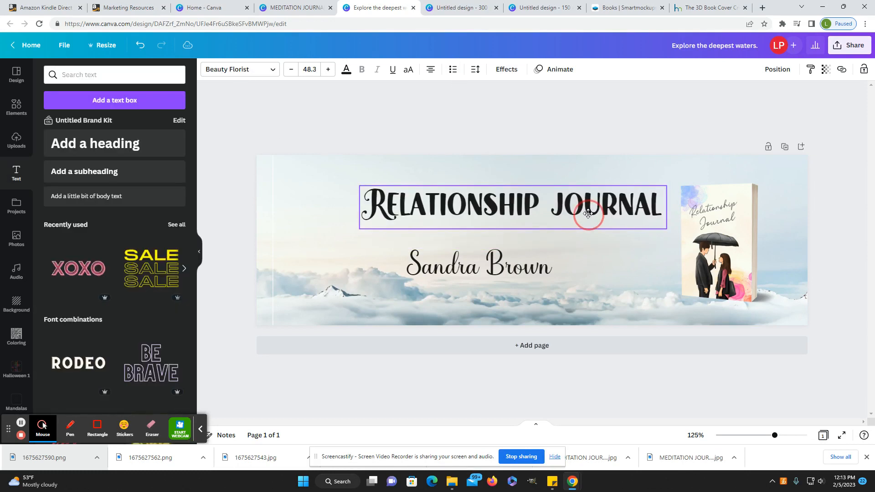
{"action": "left_click_drag", "start_coordinate": [588, 210], "coordinate": [588, 208]}
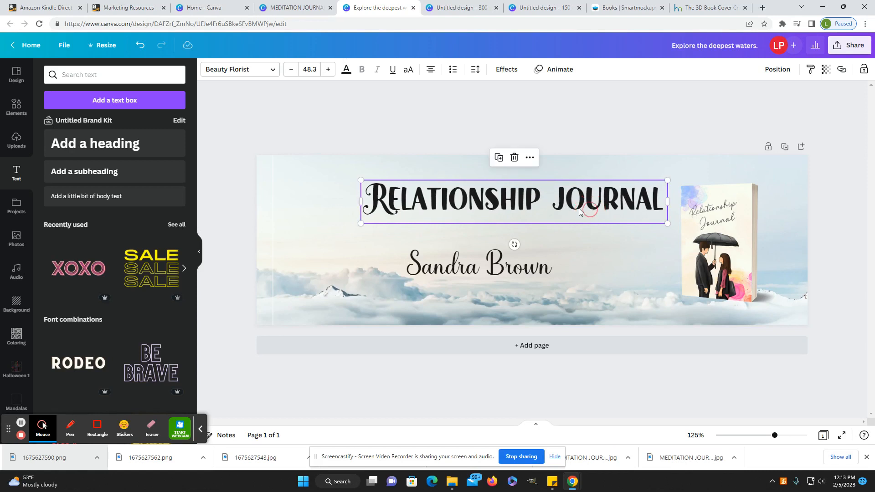
{"action": "left_click", "coordinate": [316, 203]}
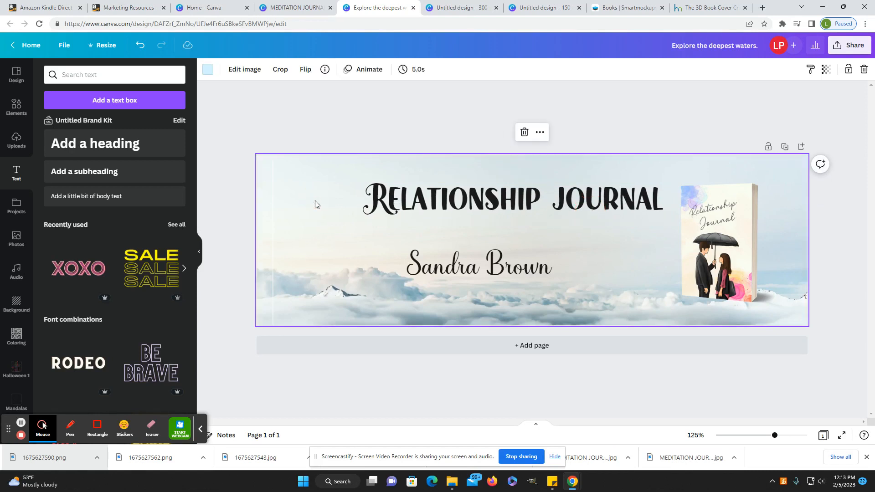
{"action": "left_click", "coordinate": [533, 209]}
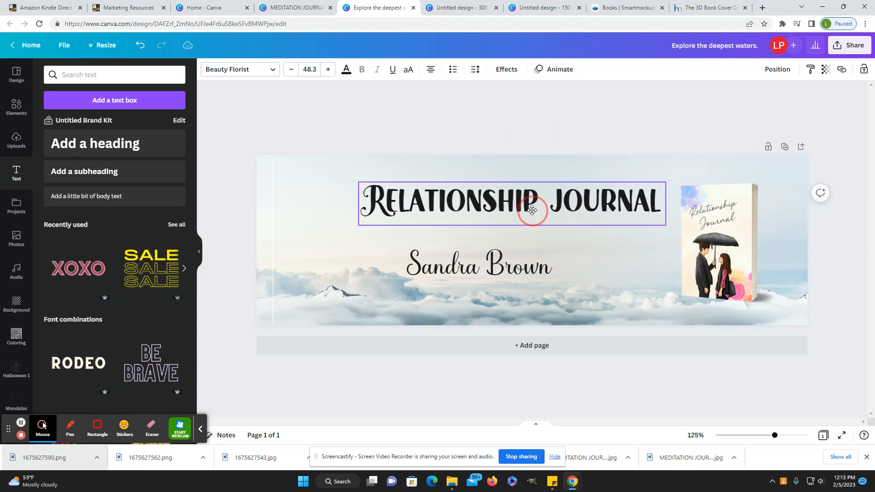
{"action": "left_click_drag", "start_coordinate": [532, 210], "coordinate": [516, 216]}
- Move the author's name up closer beneath the title
{"action": "left_click", "coordinate": [242, 202]}
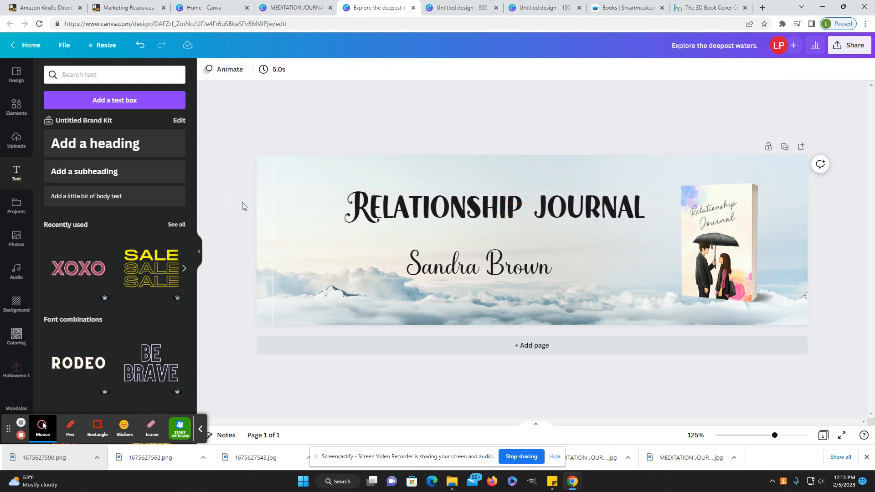
{"action": "left_click_drag", "start_coordinate": [499, 262], "coordinate": [509, 254]}
{"action": "left_click", "coordinate": [343, 253]}
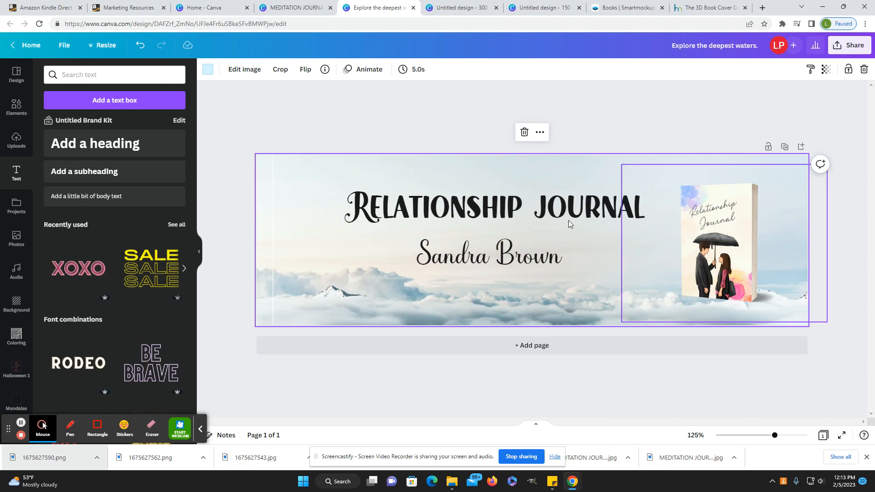
- Add a small splash graphic left of the title, recoloured to the sampled sky blue and tilted
{"action": "left_click", "coordinate": [16, 105]}
{"action": "left_click", "coordinate": [114, 304]}
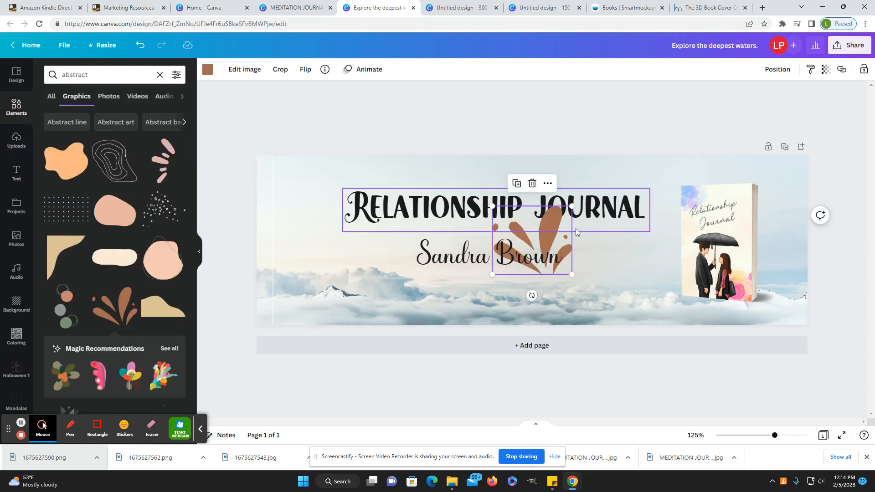
{"action": "left_click_drag", "start_coordinate": [572, 206], "coordinate": [321, 209]}
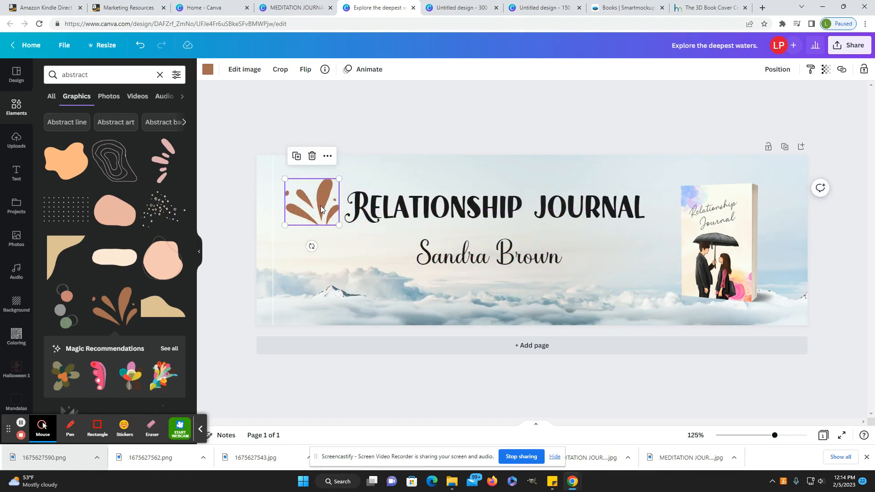
{"action": "left_click", "coordinate": [212, 76]}
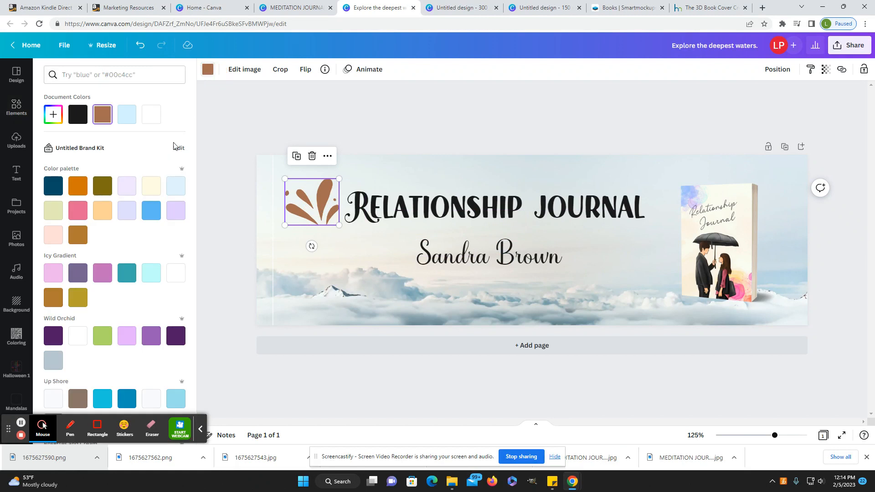
{"action": "left_click", "coordinate": [53, 115]}
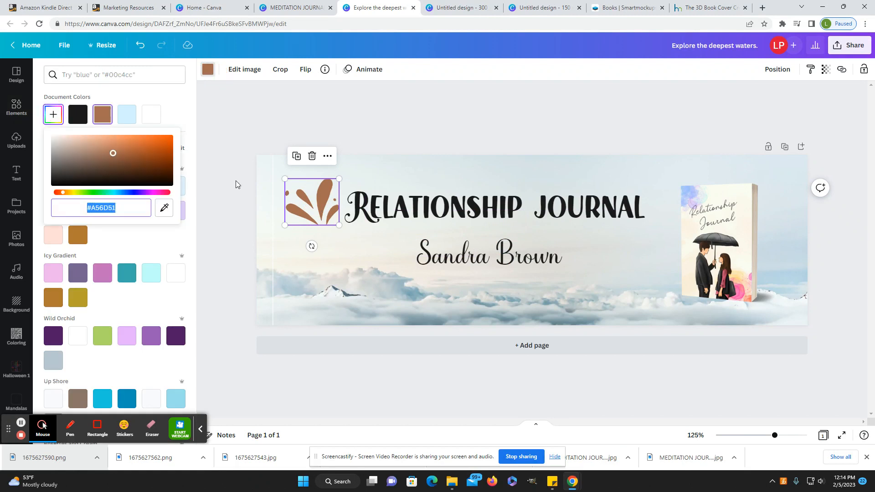
{"action": "left_click", "coordinate": [166, 213]}
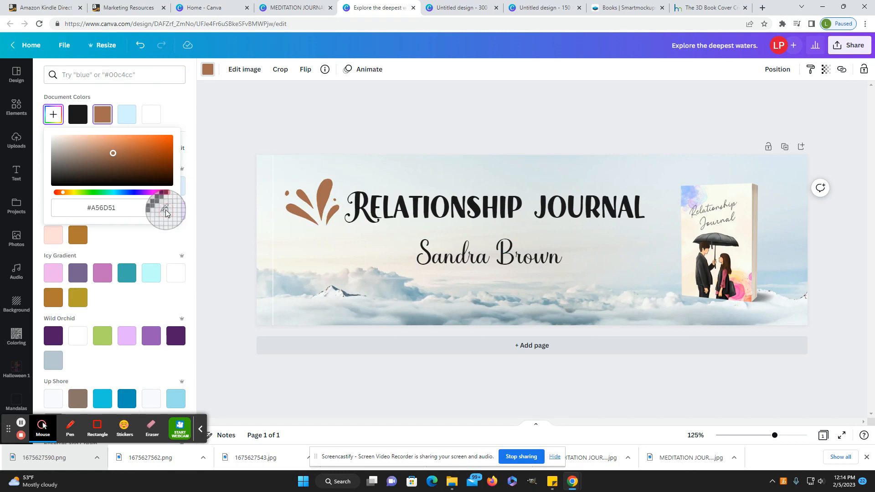
{"action": "left_click", "coordinate": [419, 293]}
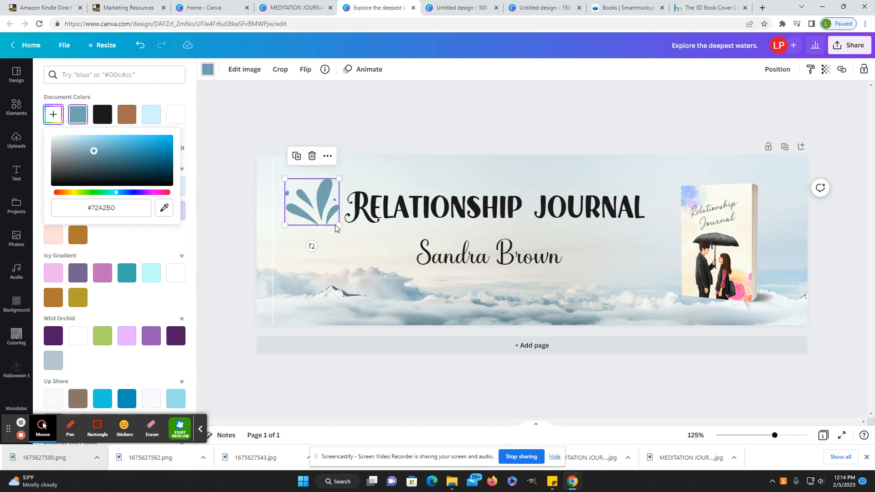
{"action": "left_click_drag", "start_coordinate": [338, 224], "coordinate": [328, 196]}
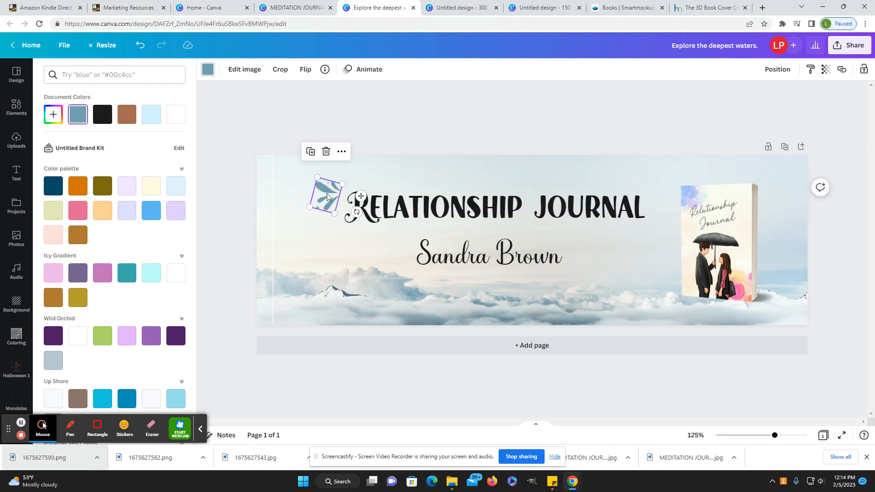
{"action": "key", "text": "Escape"}
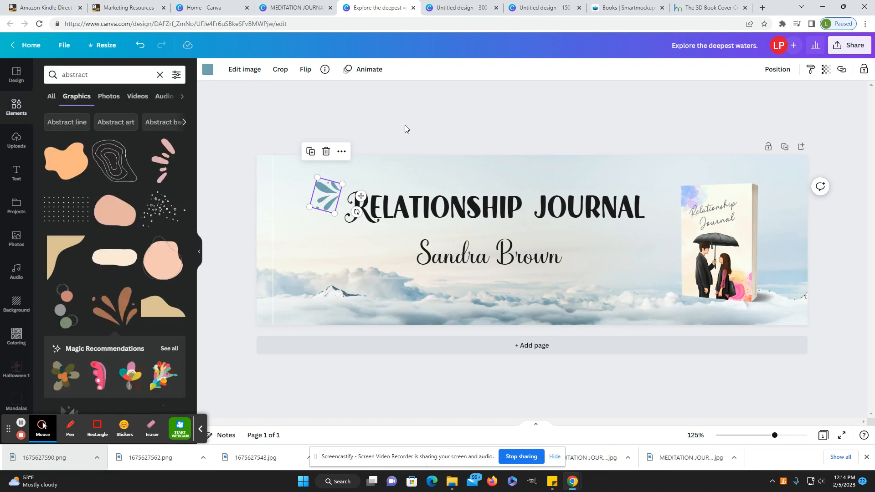
- Duplicate the splash, flip the copy vertically, and place it at the title's right end
{"action": "left_click", "coordinate": [404, 127]}
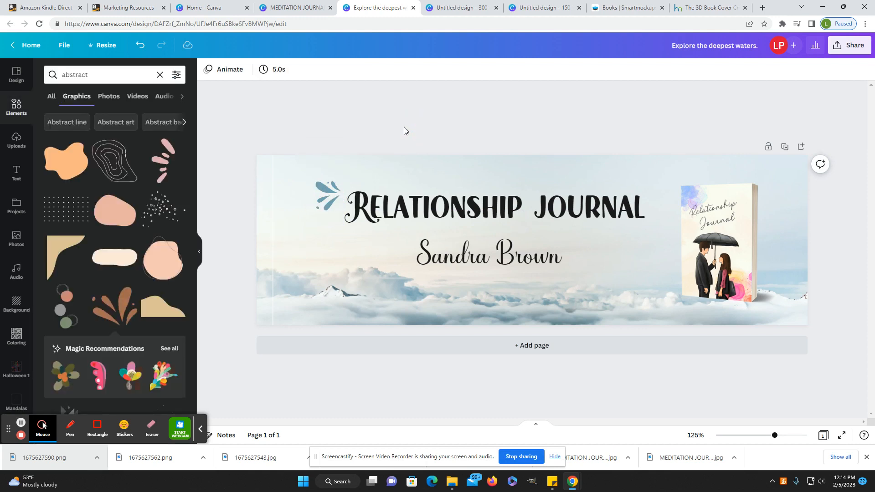
{"action": "left_click", "coordinate": [328, 196]}
{"action": "left_click", "coordinate": [318, 161]}
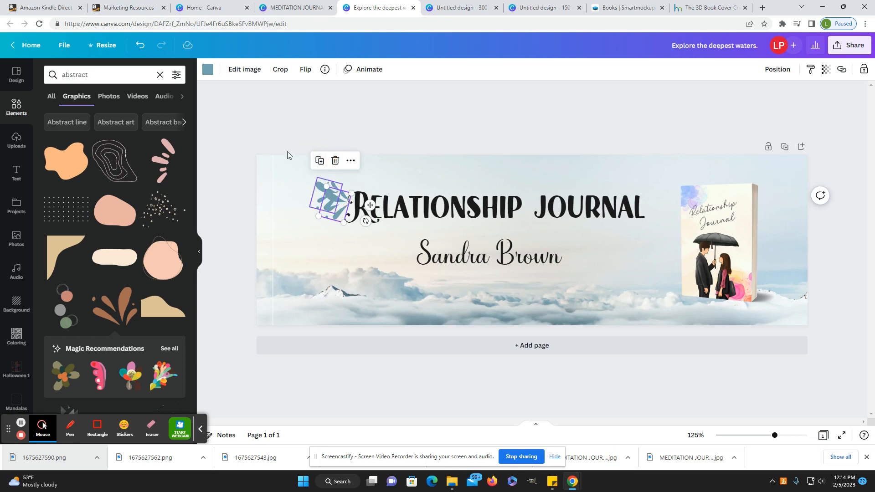
{"action": "left_click", "coordinate": [301, 71]}
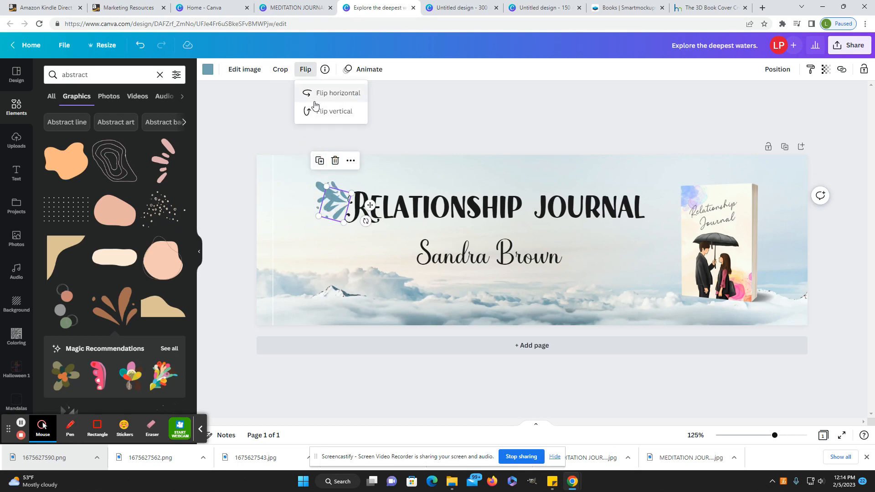
{"action": "left_click", "coordinate": [329, 111]}
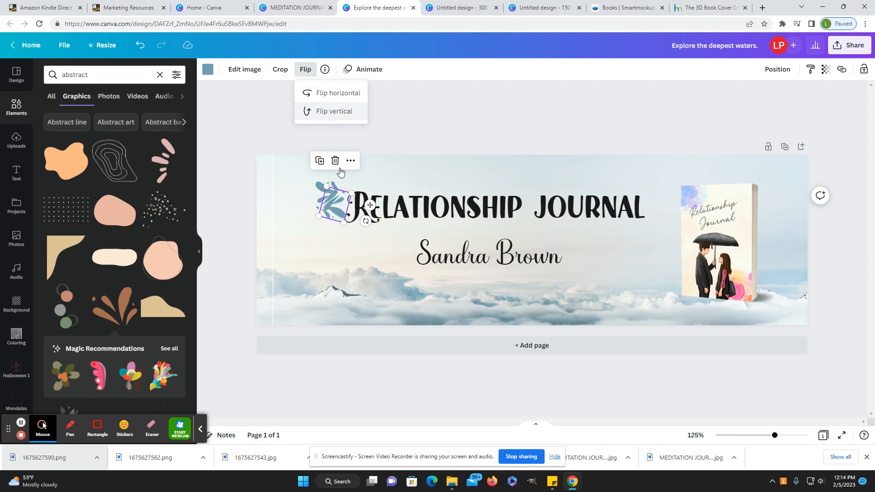
{"action": "left_click_drag", "start_coordinate": [366, 205], "coordinate": [669, 201]}
- Shrink the 3D book mockup slightly and settle it against the banner's right edge
{"action": "left_click_drag", "start_coordinate": [705, 248], "coordinate": [725, 245]}
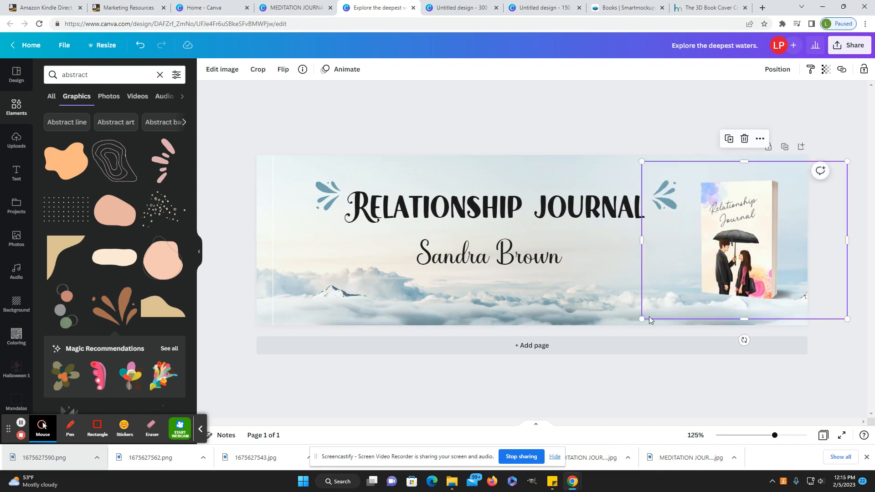
{"action": "left_click", "coordinate": [440, 384]}
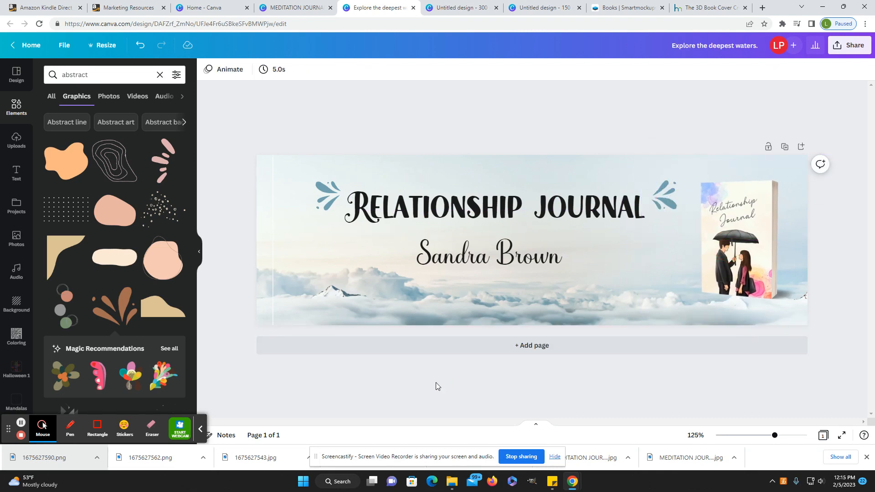
{"action": "left_click", "coordinate": [743, 231]}
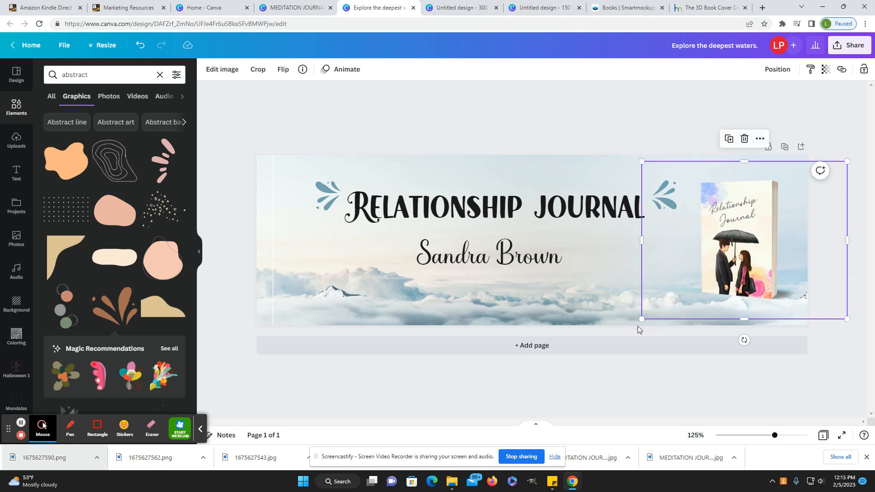
{"action": "left_click", "coordinate": [640, 322]}
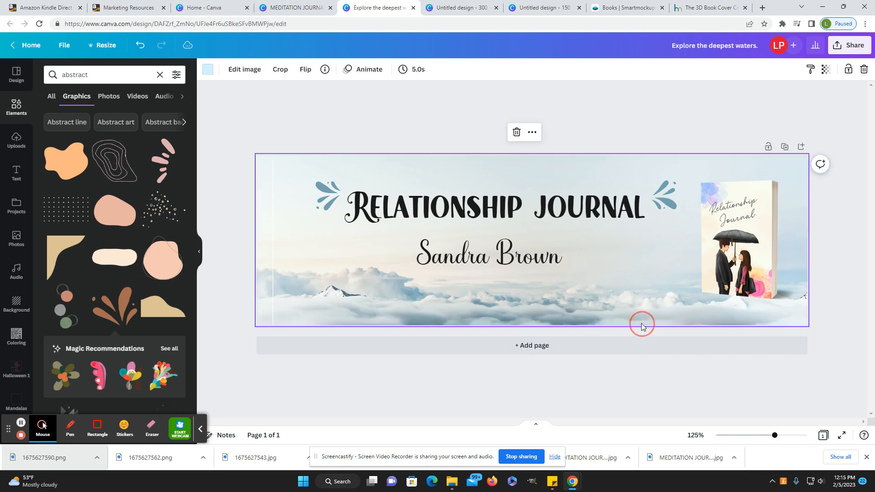
{"action": "left_click", "coordinate": [733, 265]}
{"action": "left_click_drag", "start_coordinate": [641, 319], "coordinate": [674, 281]}
{"action": "left_click_drag", "start_coordinate": [798, 253], "coordinate": [781, 254]}
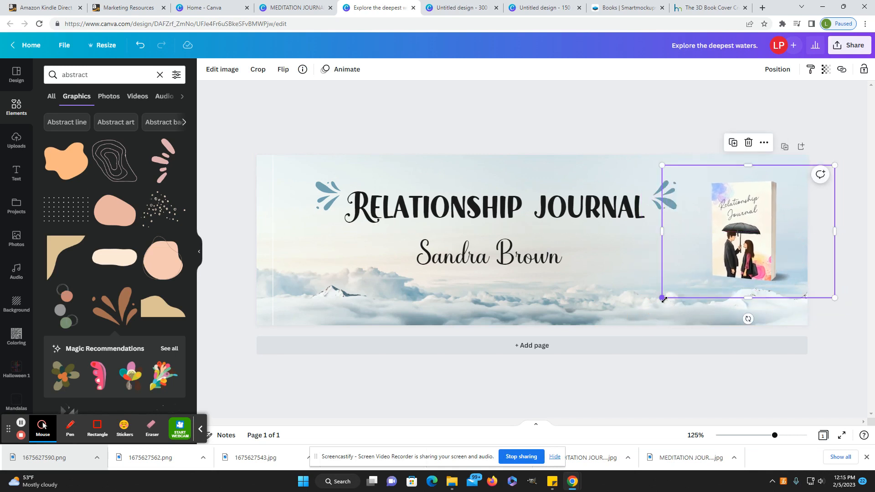
{"action": "left_click_drag", "start_coordinate": [662, 296], "coordinate": [641, 312]}
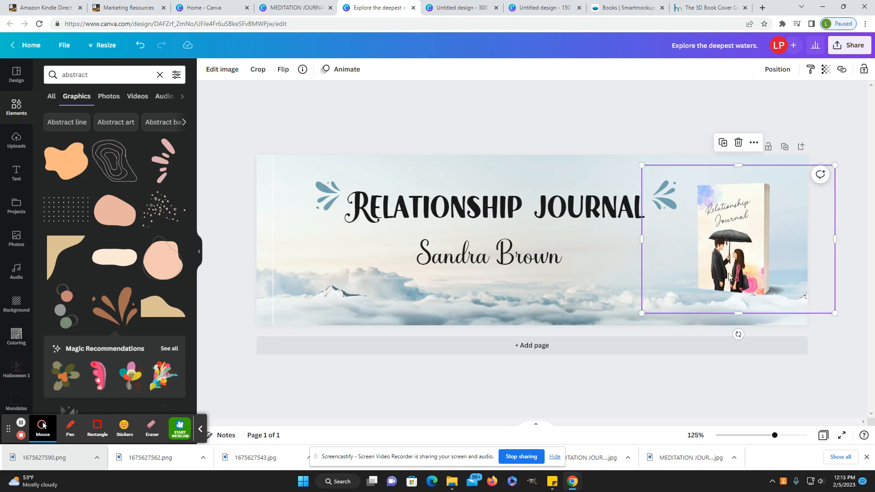
{"action": "left_click_drag", "start_coordinate": [732, 275], "coordinate": [738, 272]}
{"action": "left_click", "coordinate": [435, 377]}
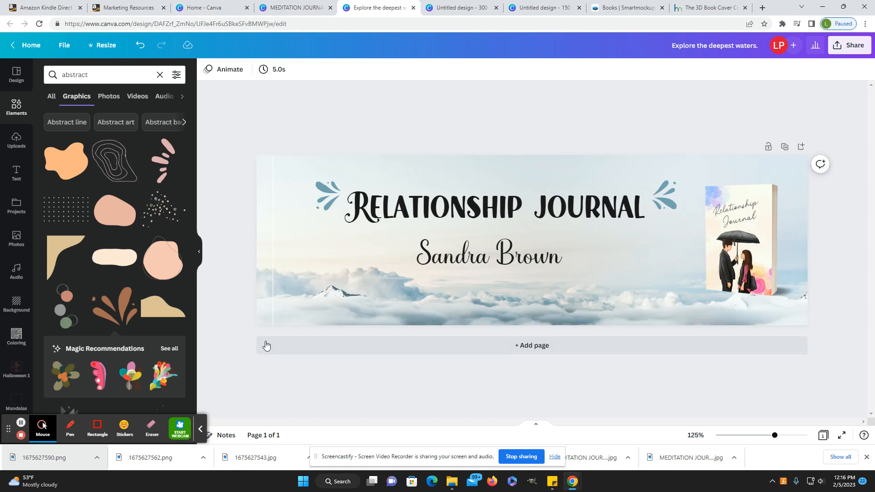
- Copy the banner's cloudy-sky photo and paste it onto the blank 300×300 square page
{"action": "left_click", "coordinate": [432, 4]}
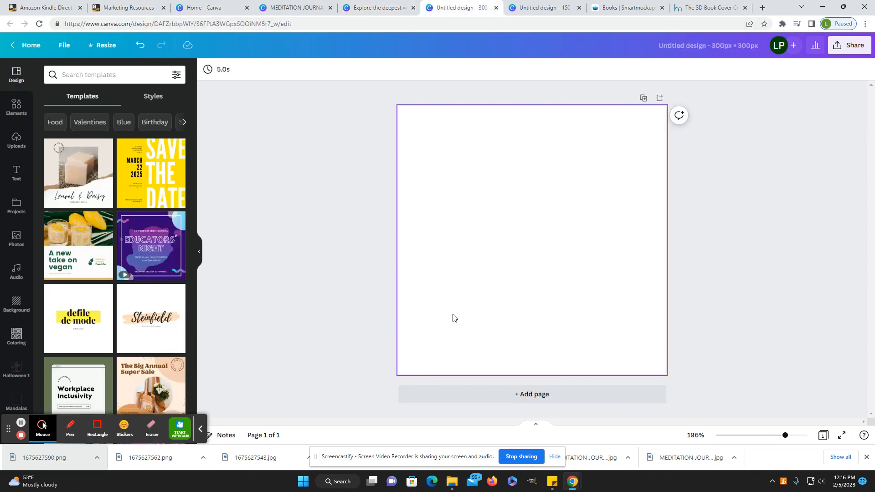
{"action": "left_click", "coordinate": [475, 233]}
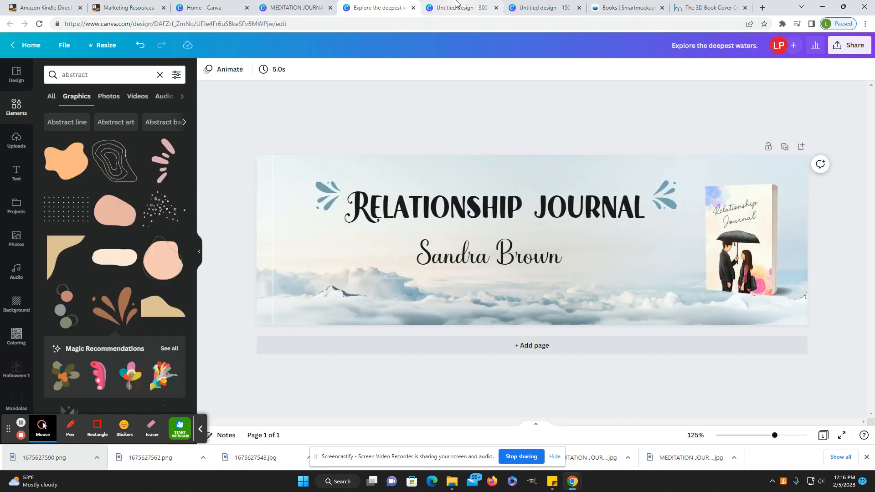
{"action": "left_click", "coordinate": [456, 4]}
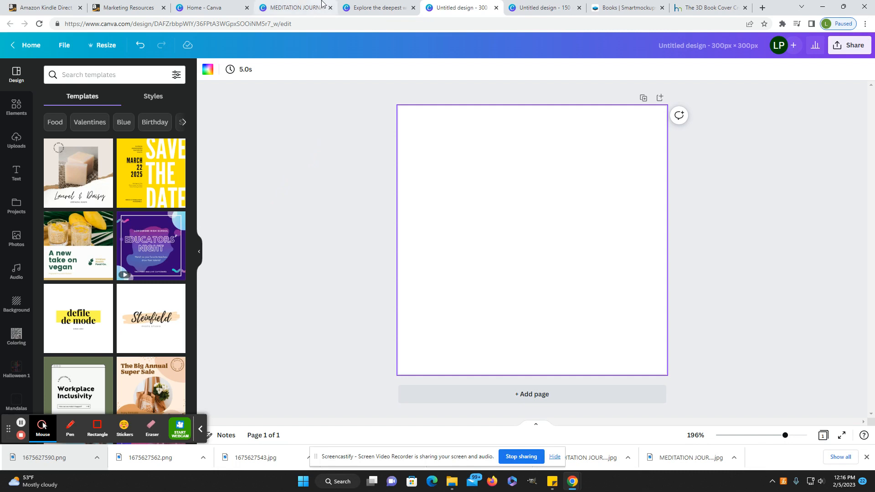
{"action": "mouse_move", "coordinate": [310, 3]}
{"action": "left_click", "coordinate": [376, 7]}
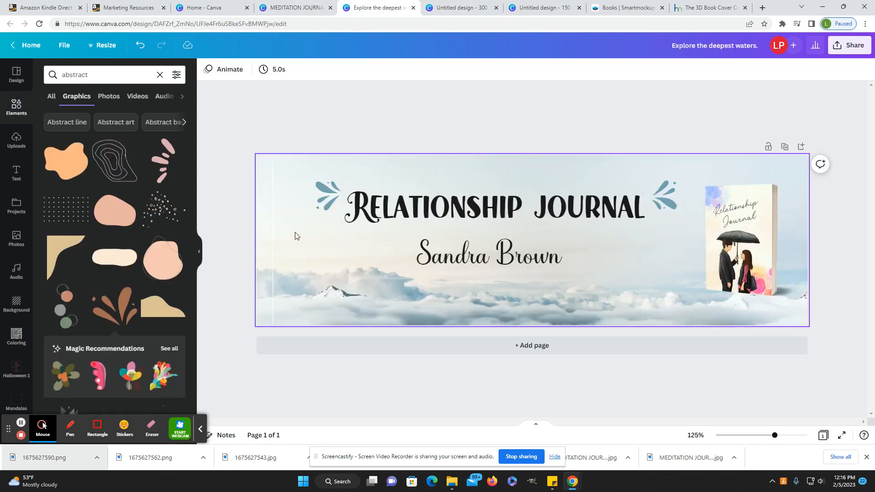
{"action": "left_click", "coordinate": [399, 304]}
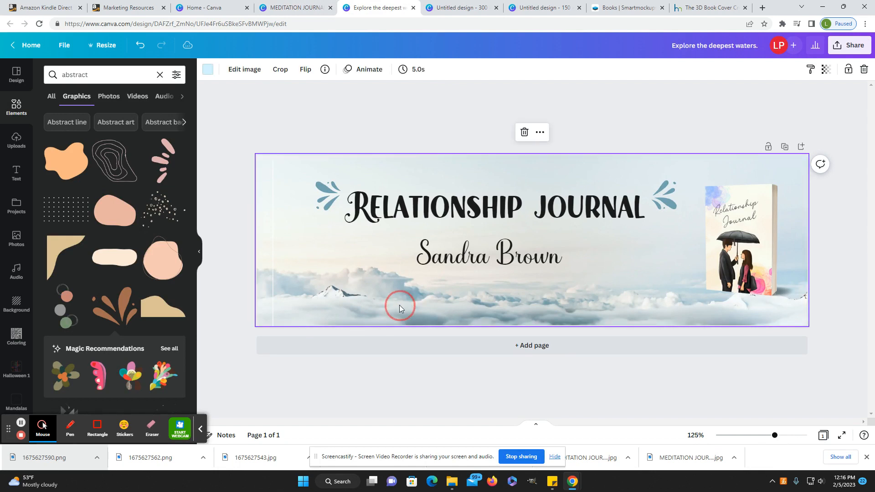
{"action": "left_click", "coordinate": [468, 7]}
{"action": "left_click", "coordinate": [433, 276]}
{"action": "key", "text": "ctrl+v"}
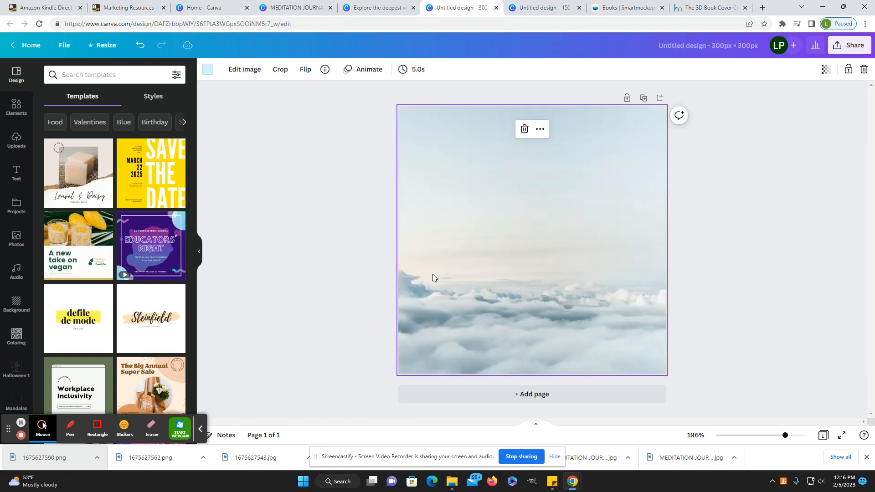
{"action": "left_click", "coordinate": [335, 272]}
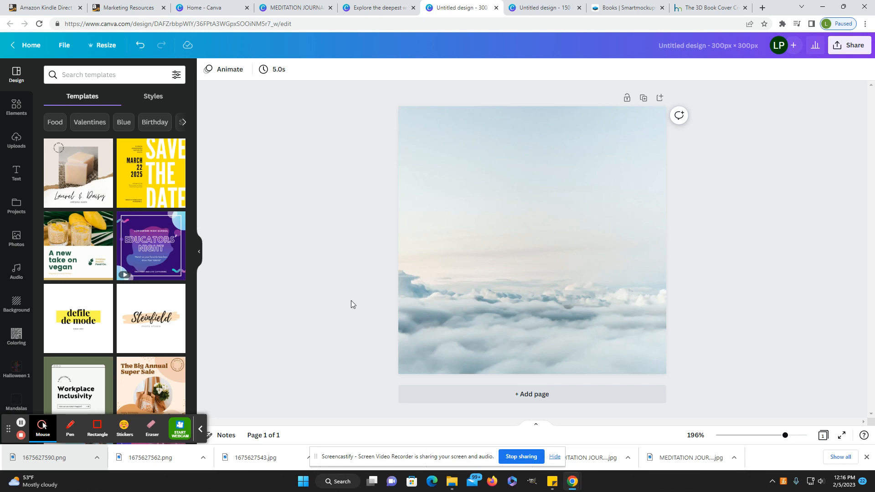
{"action": "left_click", "coordinate": [430, 203]}
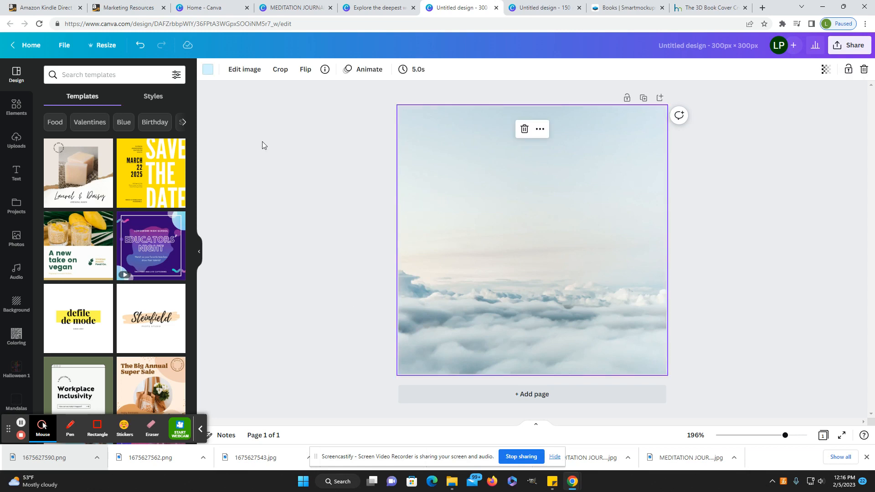
- Sample the grey #CDD7DA from the clouds with the colour picker's eyedropper
{"action": "left_click", "coordinate": [208, 73]}
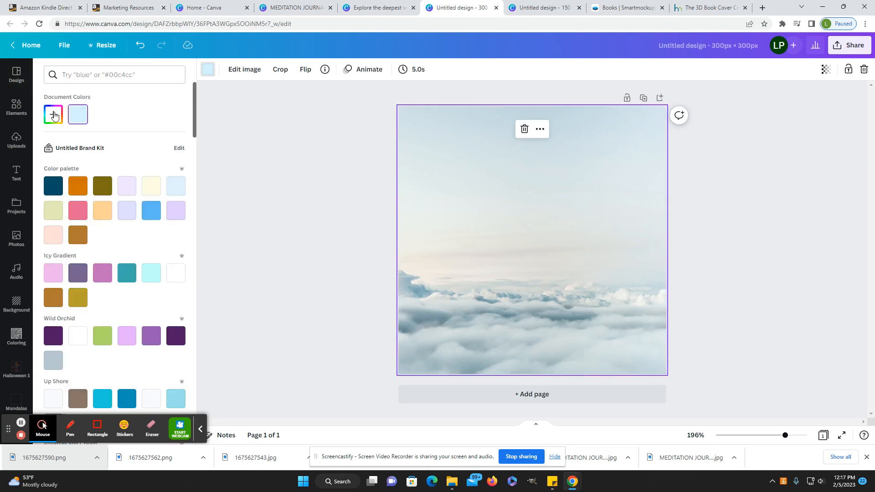
{"action": "left_click", "coordinate": [54, 116]}
{"action": "left_click", "coordinate": [178, 209]}
{"action": "left_click", "coordinate": [161, 210]}
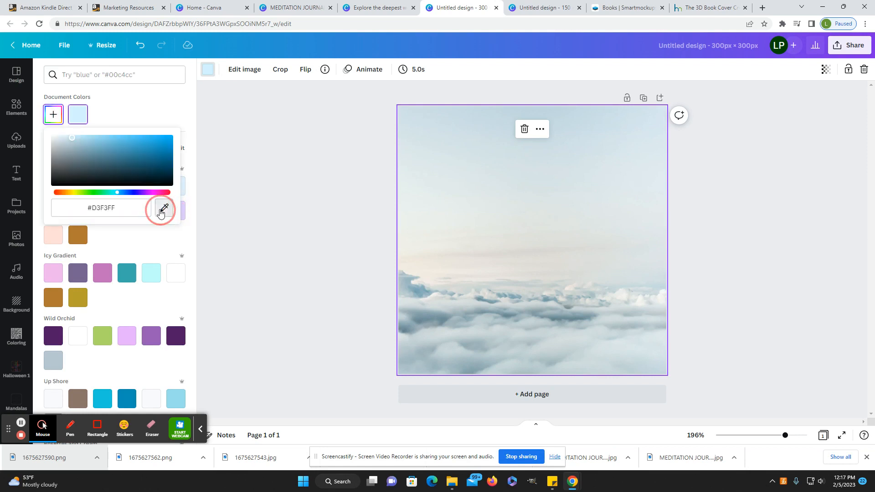
{"action": "left_click", "coordinate": [457, 169]}
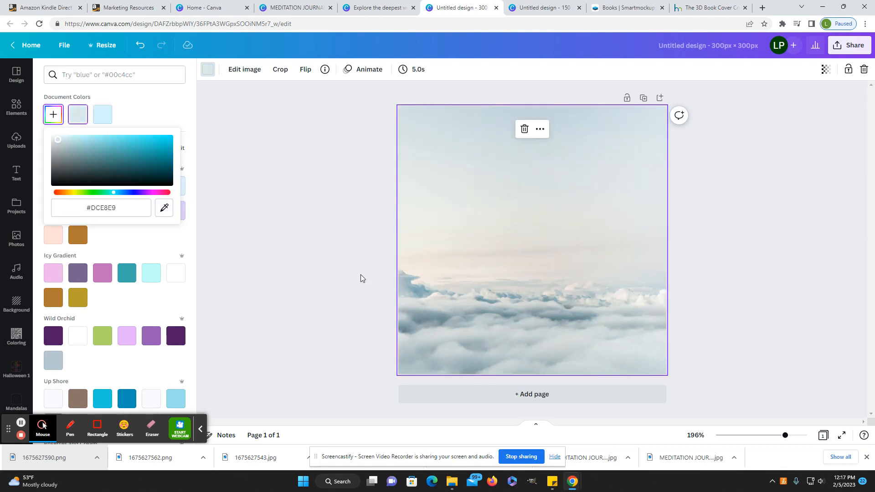
{"action": "left_click", "coordinate": [169, 216]}
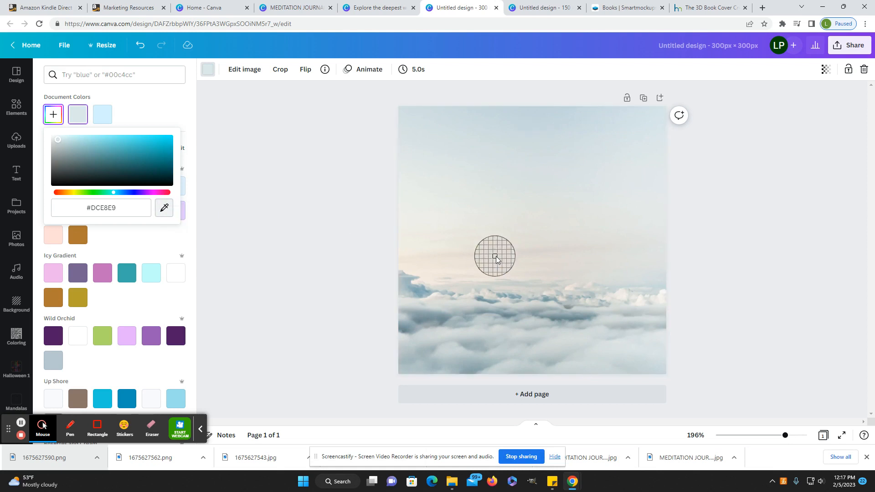
{"action": "left_click", "coordinate": [494, 255]}
{"action": "left_click", "coordinate": [84, 207]}
{"action": "key", "text": "ctrl+c"}
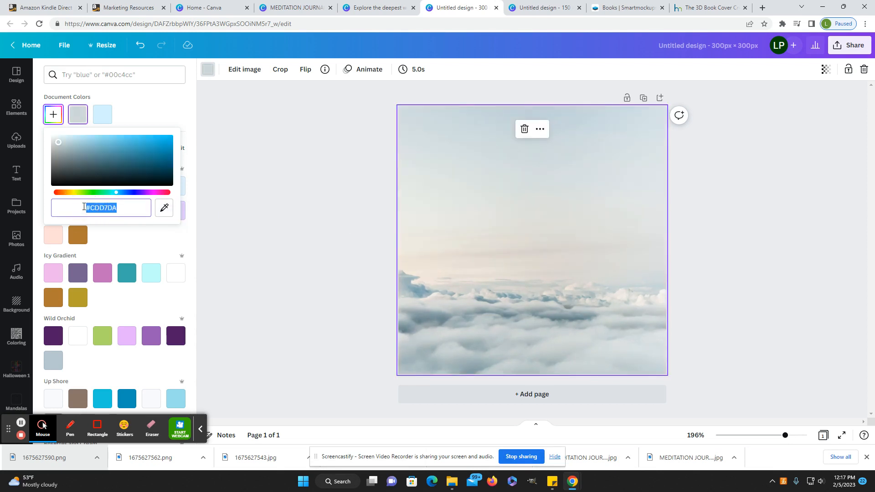
{"action": "left_click", "coordinate": [398, 269]}
- Delete the cloud photo and fill the square page with #CDD7DA
{"action": "left_click", "coordinate": [430, 265]}
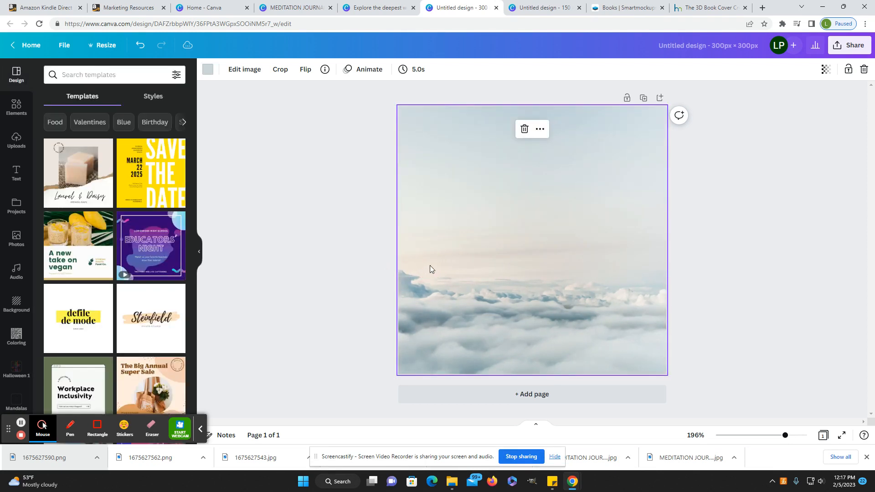
{"action": "key", "text": "Delete"}
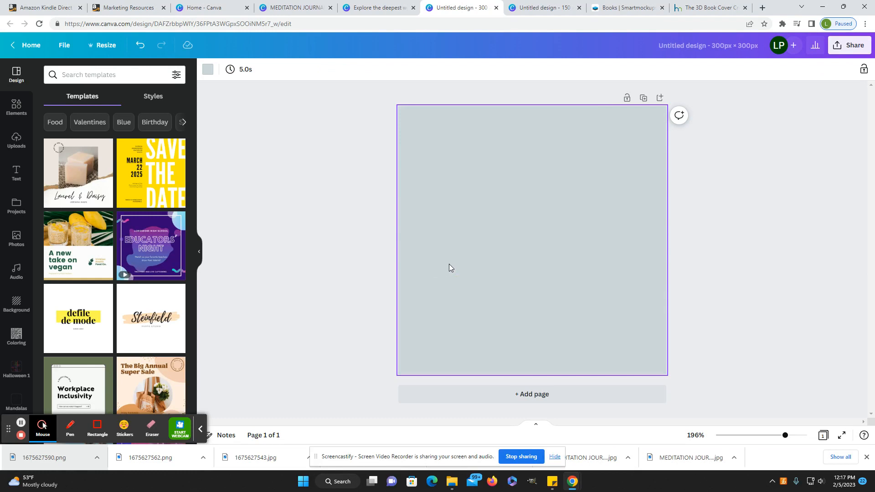
{"action": "key", "text": "ctrl+v"}
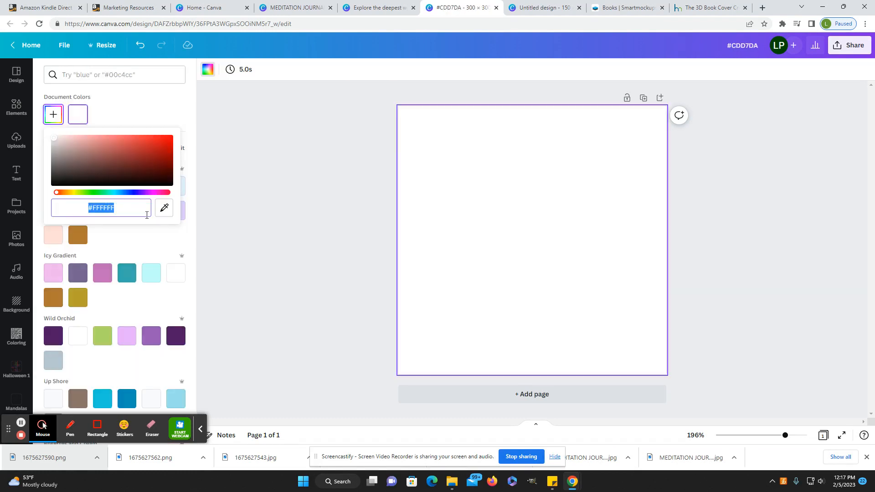
{"action": "key", "text": "ctrl+v"}
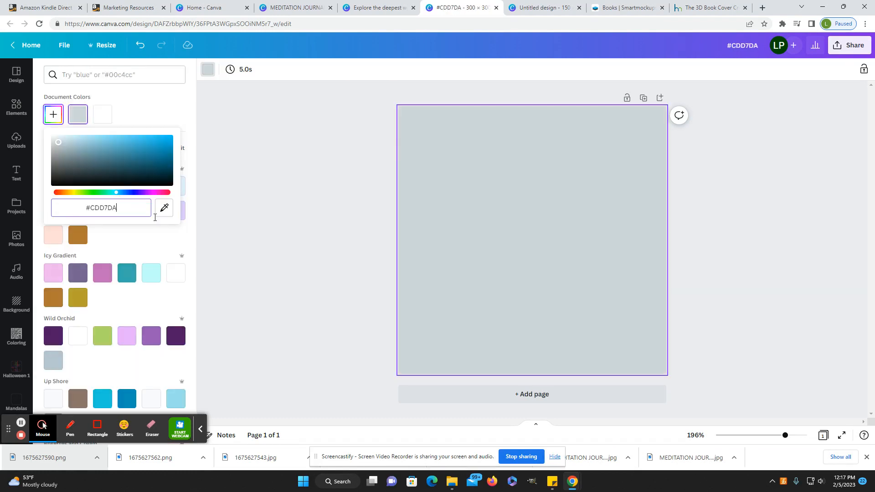
{"action": "left_click", "coordinate": [583, 337]}
{"action": "left_click", "coordinate": [791, 286]}
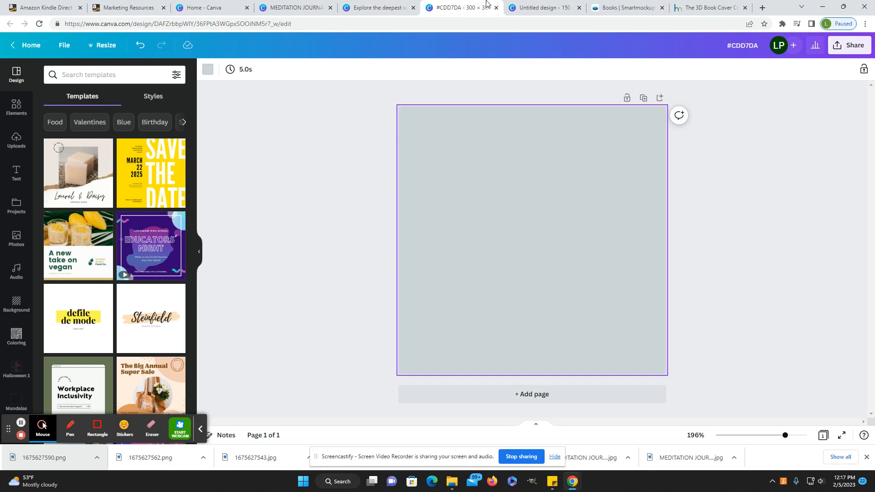
- Compare the grey square with the Relationship Journal banner, then reload the square design
{"action": "left_click", "coordinate": [384, 5]}
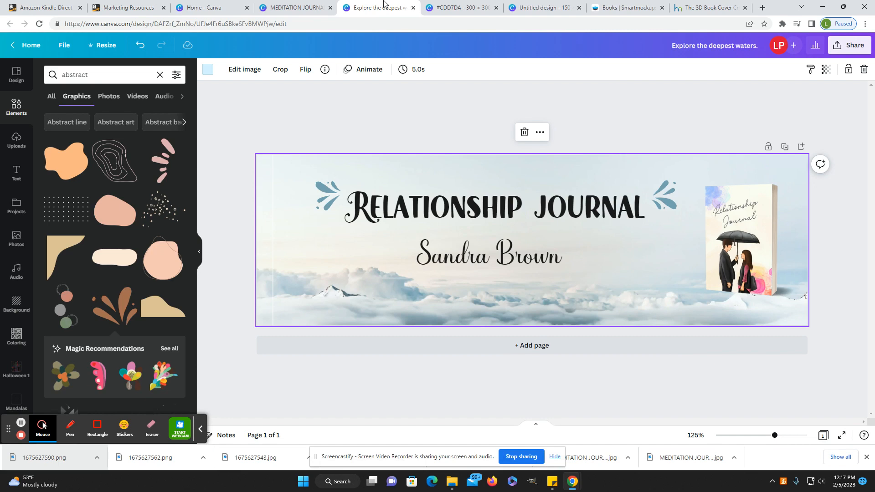
{"action": "left_click", "coordinate": [449, 4]}
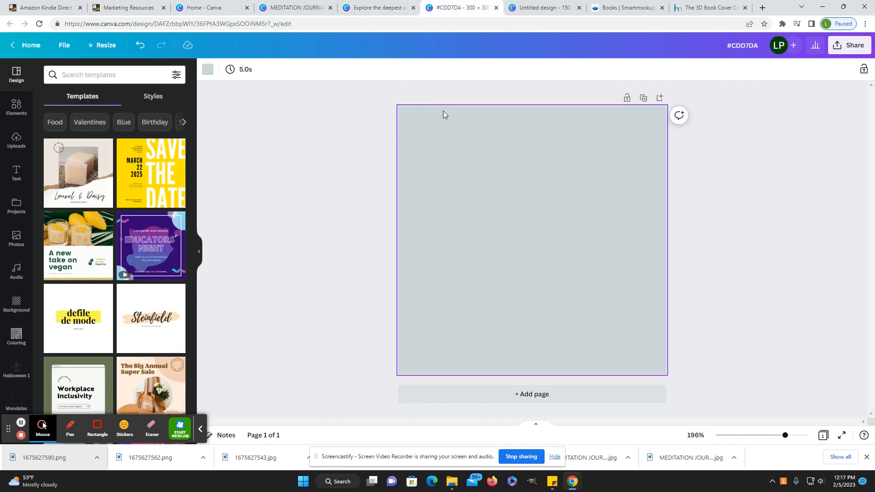
{"action": "left_click", "coordinate": [377, 4]}
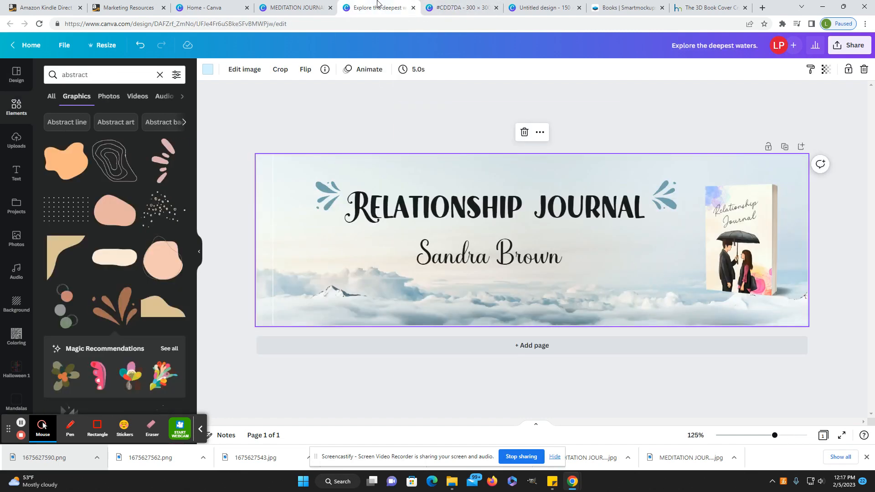
{"action": "left_click", "coordinate": [471, 9]}
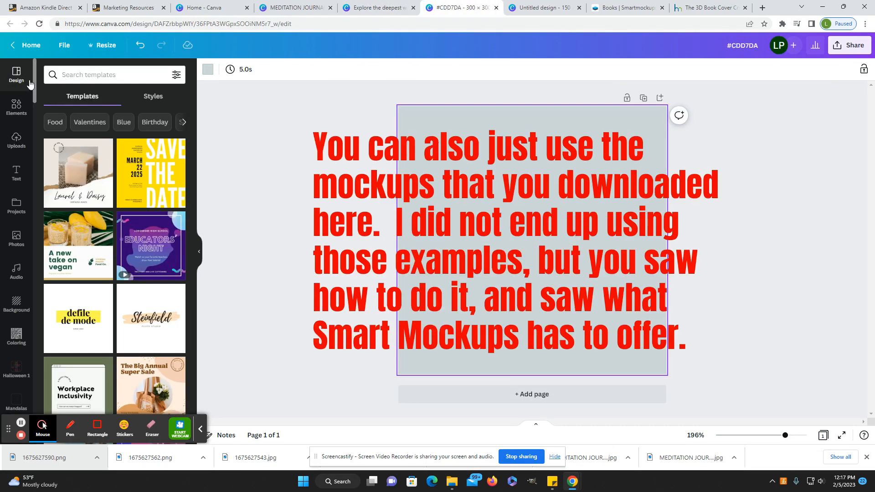
{"action": "left_click", "coordinate": [41, 24]}
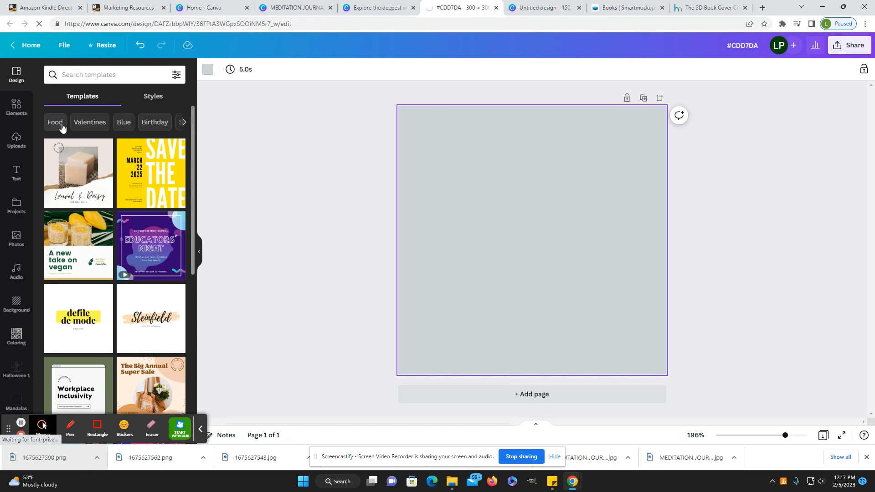
{"action": "scroll", "coordinate": [164, 308], "scroll_direction": "down", "scroll_amount": 1}
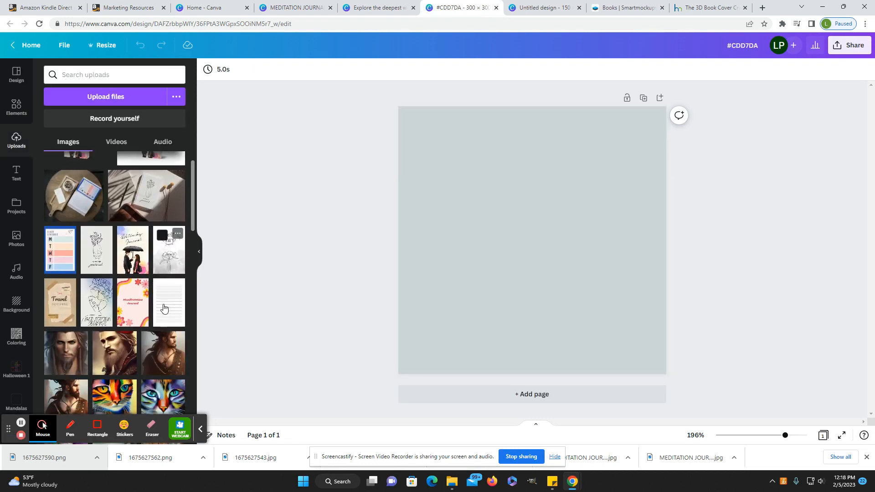
{"action": "left_click", "coordinate": [165, 308]}
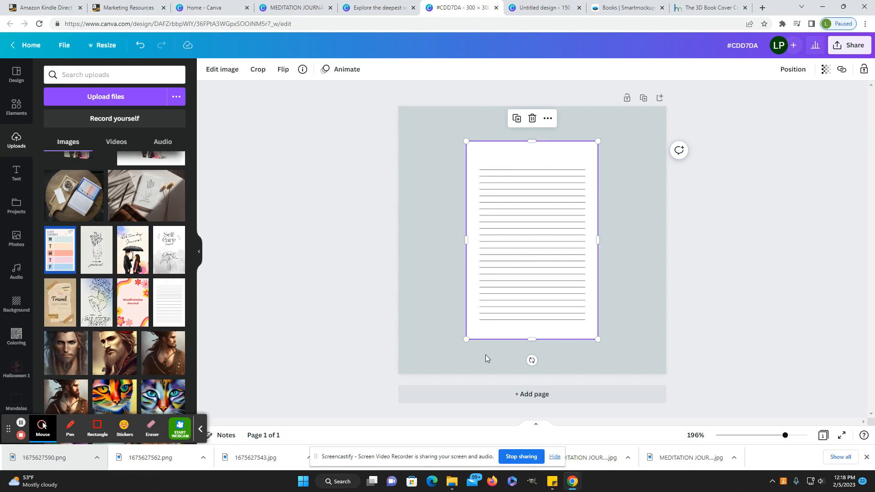
{"action": "left_click_drag", "start_coordinate": [465, 340], "coordinate": [453, 359]}
{"action": "left_click_drag", "start_coordinate": [524, 379], "coordinate": [548, 378]}
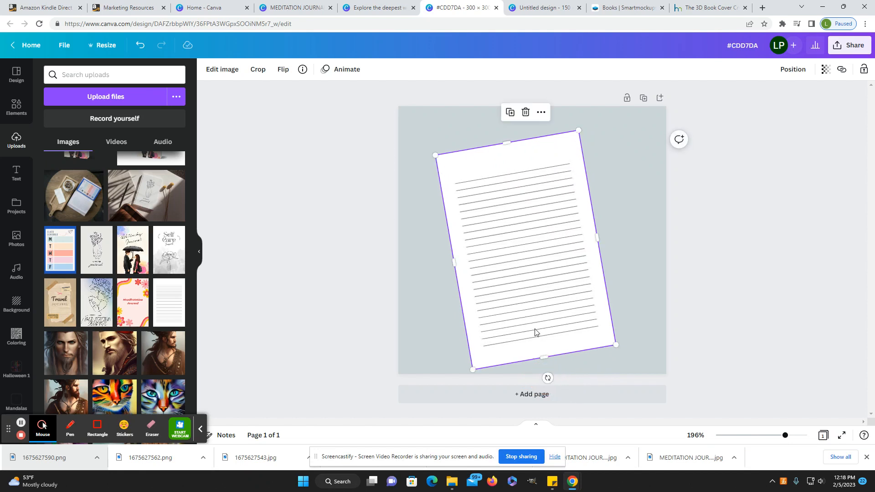
{"action": "mouse_move", "coordinate": [535, 332]}
{"action": "left_mouse_down"}
{"action": "mouse_move", "coordinate": [533, 321]}
{"action": "mouse_move", "coordinate": [541, 322]}
{"action": "left_mouse_up"}
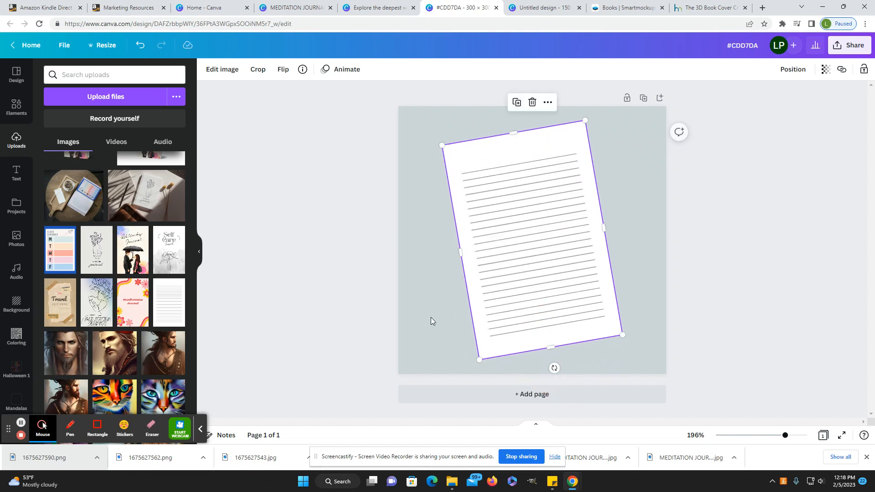
{"action": "left_click", "coordinate": [426, 317]}
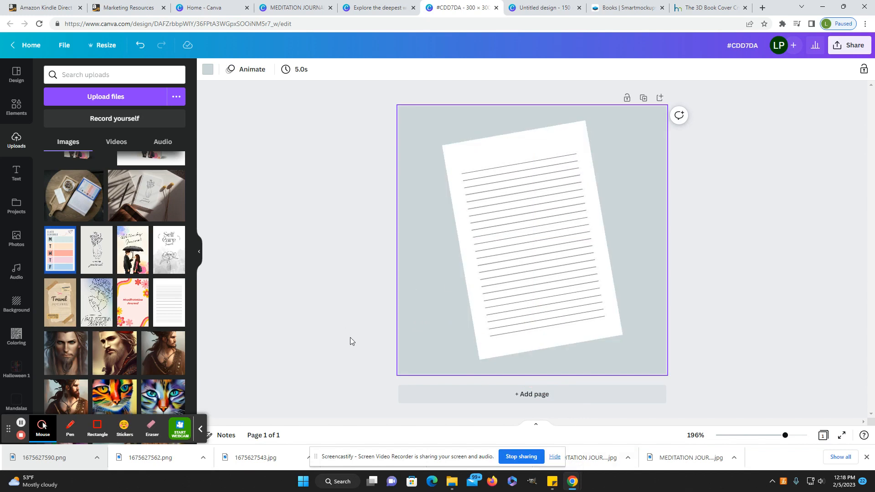
{"action": "left_click", "coordinate": [555, 306]}
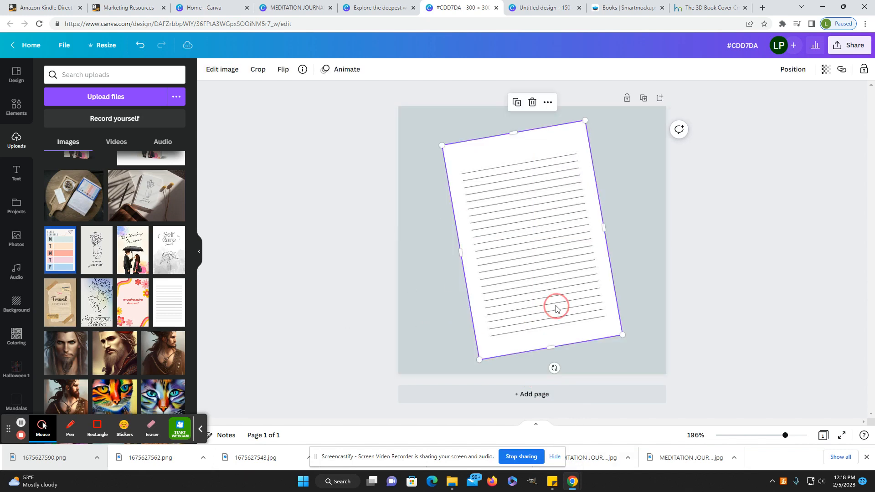
{"action": "left_click", "coordinate": [553, 369]}
{"action": "left_click_drag", "start_coordinate": [554, 372], "coordinate": [554, 373]}
{"action": "left_click", "coordinate": [427, 322]}
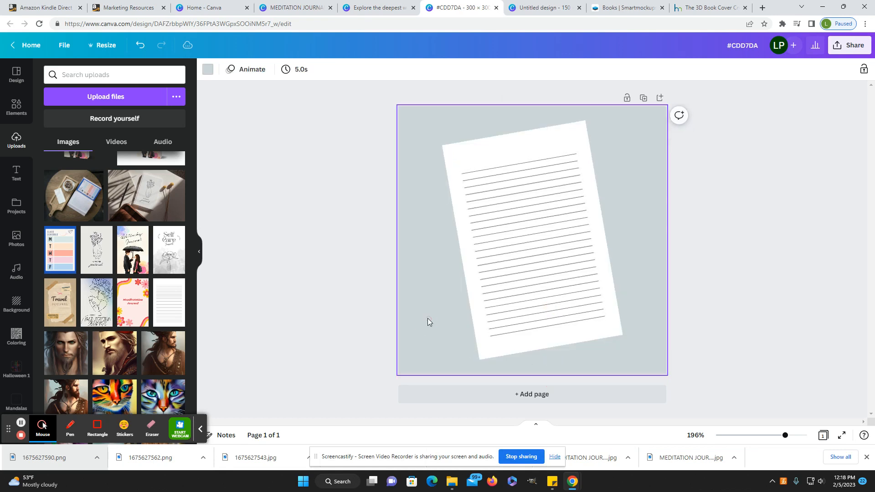
{"action": "left_click", "coordinate": [559, 160]}
{"action": "left_click_drag", "start_coordinate": [584, 119], "coordinate": [585, 119]}
{"action": "left_click_drag", "start_coordinate": [543, 271], "coordinate": [543, 274]}
{"action": "left_click", "coordinate": [430, 282]}
- Search Elements for 'abstract' and place a shrunken green blob in the top-right corner
{"action": "left_click", "coordinate": [7, 113]}
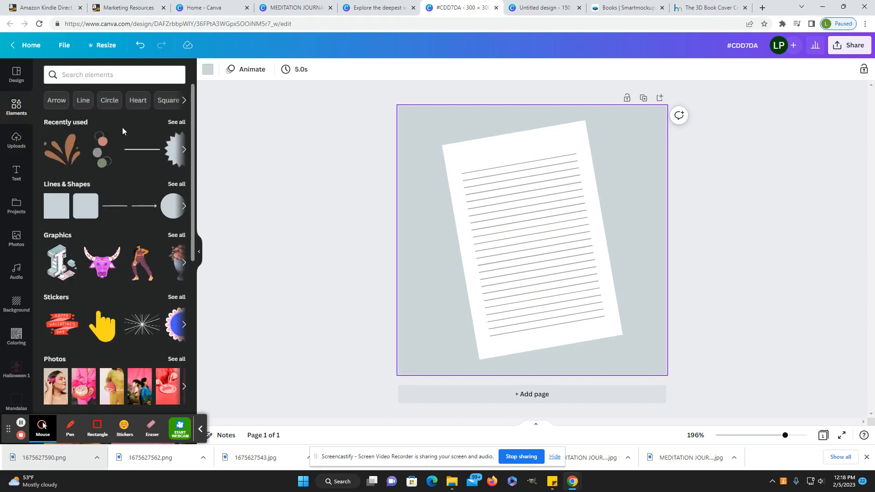
{"action": "left_click", "coordinate": [92, 78]}
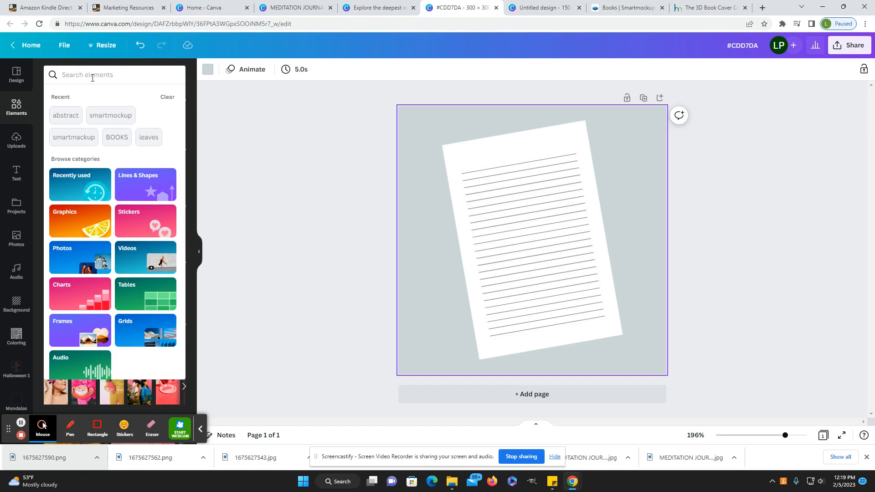
{"action": "left_click", "coordinate": [67, 116]}
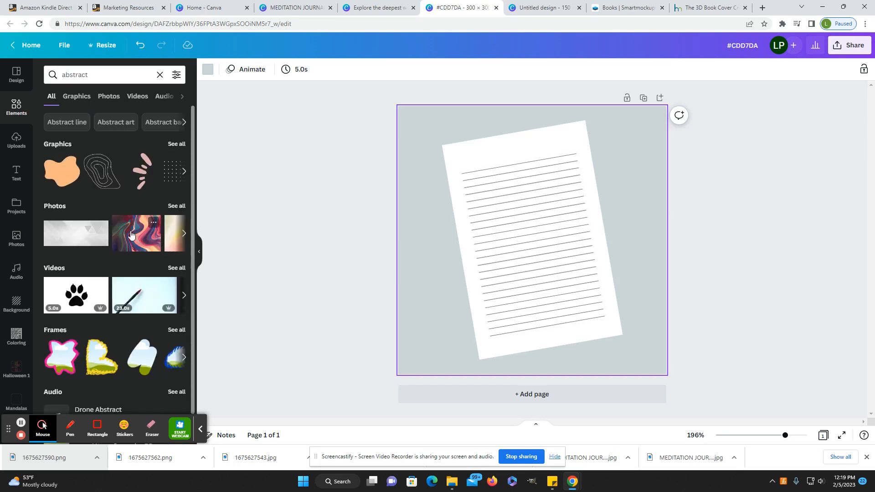
{"action": "left_click", "coordinate": [176, 144]}
{"action": "scroll", "coordinate": [134, 259], "scroll_direction": "down", "scroll_amount": 2}
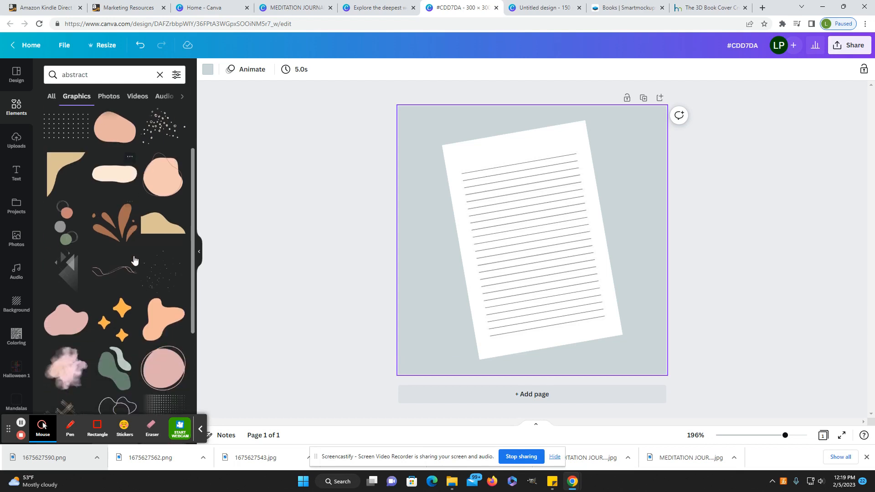
{"action": "scroll", "coordinate": [134, 260], "scroll_direction": "down", "scroll_amount": 3}
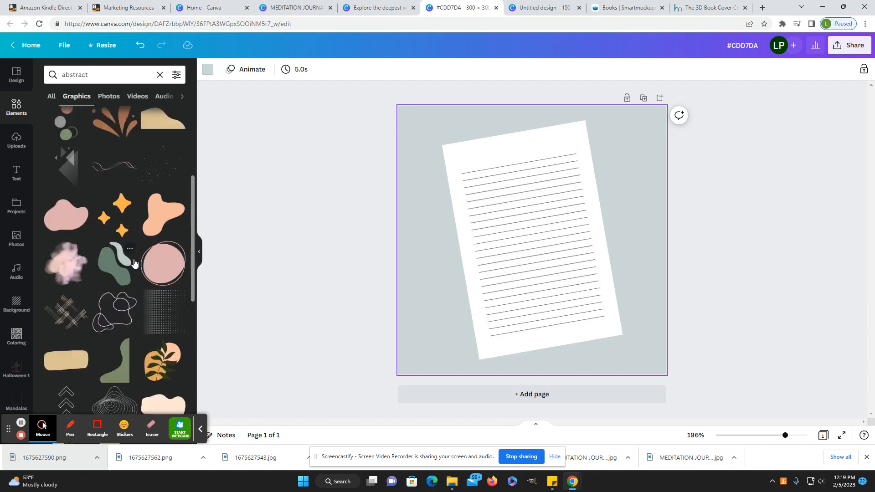
{"action": "left_click", "coordinate": [128, 272]}
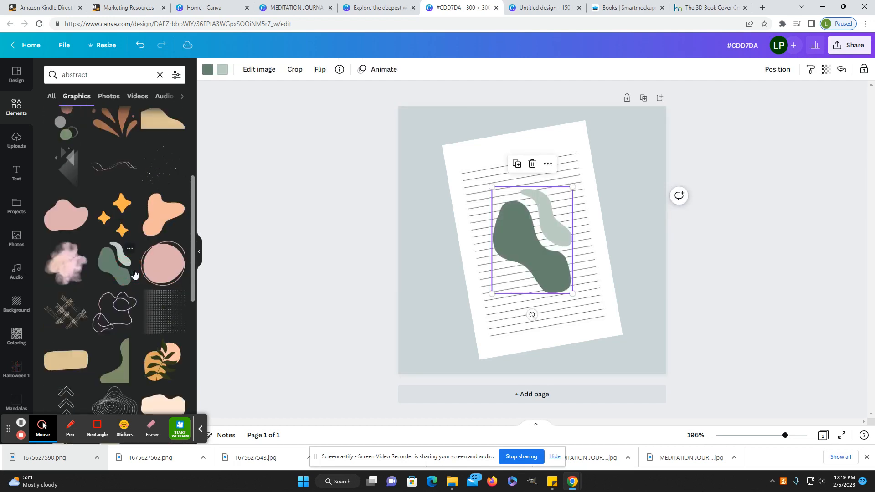
{"action": "left_click_drag", "start_coordinate": [572, 185], "coordinate": [556, 209]}
{"action": "left_click_drag", "start_coordinate": [528, 257], "coordinate": [410, 315]}
- Duplicate the blob, flip it, rotate it about 108°, and move it bottom-left
{"action": "left_click", "coordinate": [626, 195]}
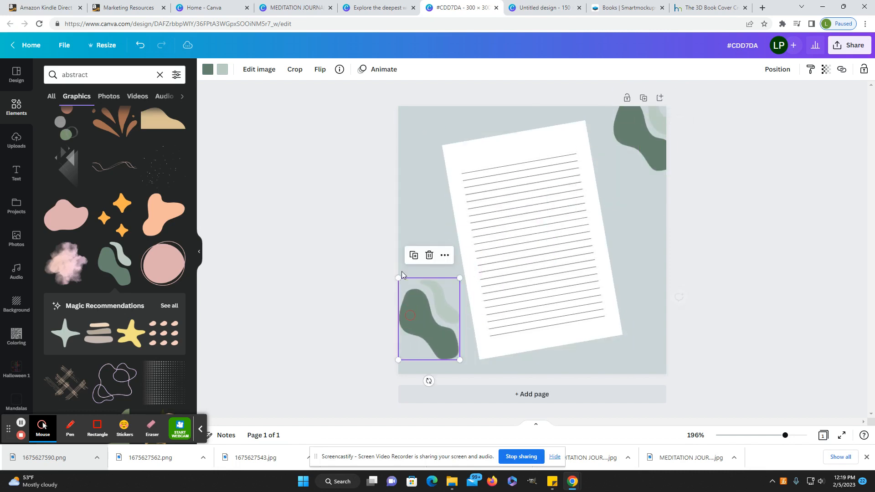
{"action": "left_click", "coordinate": [320, 69]}
{"action": "left_click", "coordinate": [328, 93]}
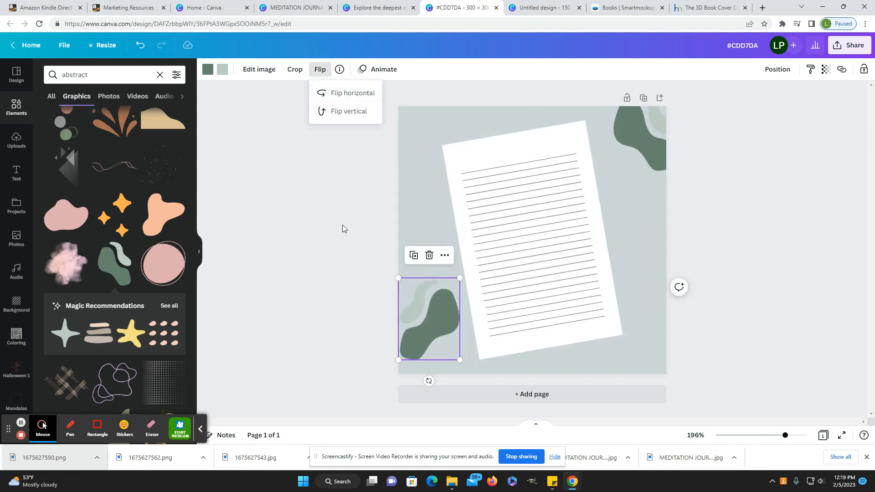
{"action": "left_click", "coordinate": [338, 93]}
{"action": "left_click", "coordinate": [346, 112]}
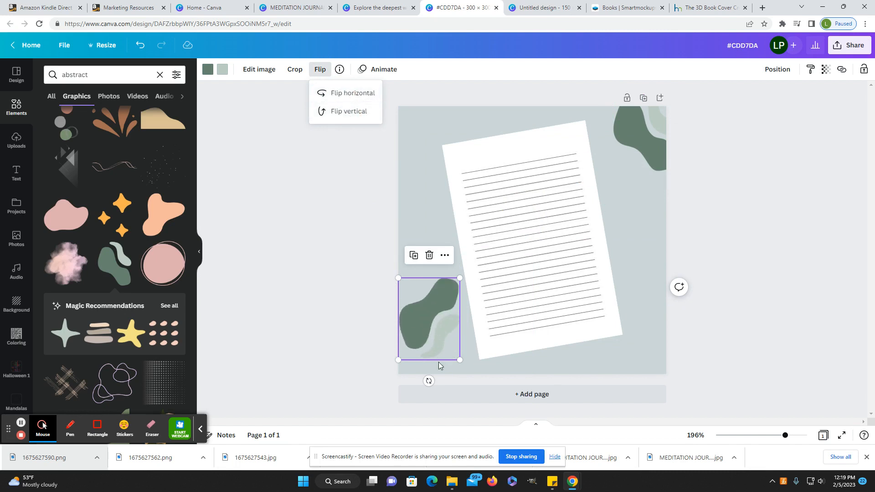
{"action": "left_click_drag", "start_coordinate": [428, 380], "coordinate": [348, 296]}
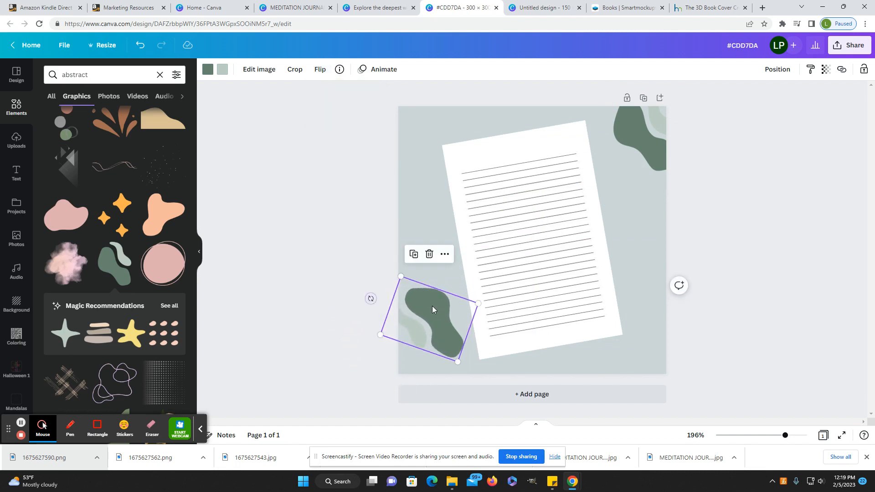
{"action": "left_click_drag", "start_coordinate": [431, 306], "coordinate": [424, 335]}
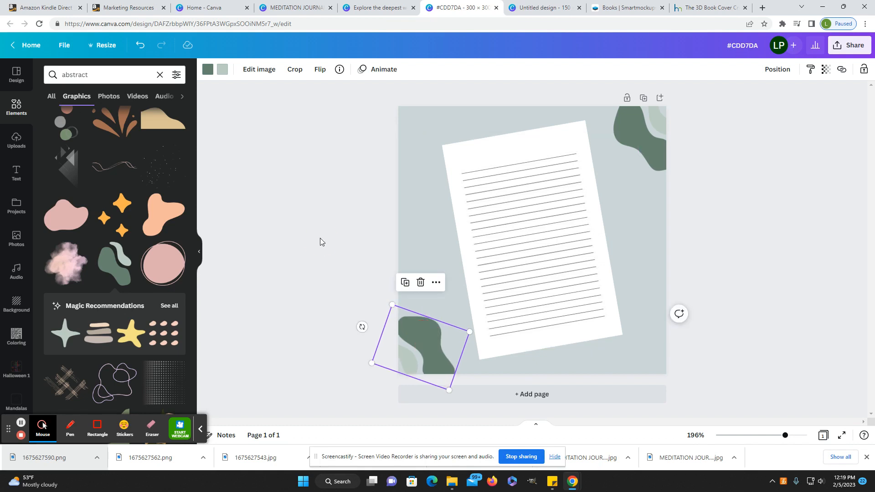
{"action": "left_click", "coordinate": [321, 238]}
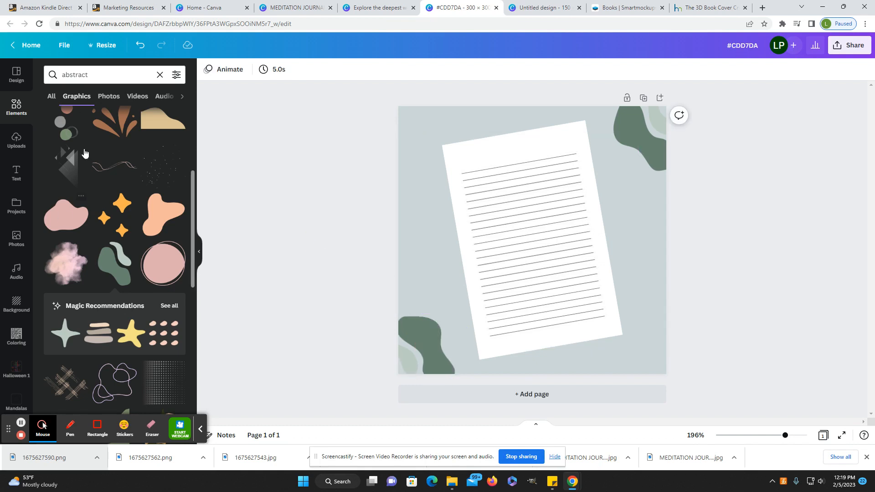
{"action": "left_click_drag", "start_coordinate": [88, 75], "coordinate": [51, 77]}
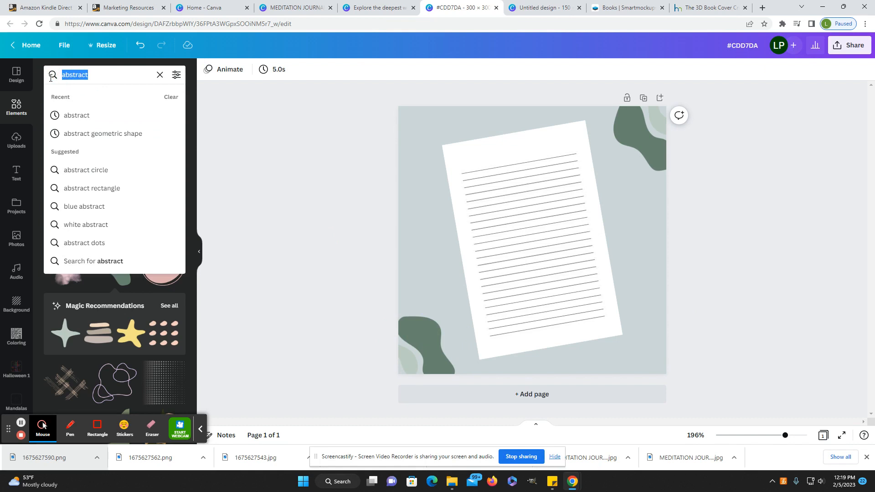
- Search Elements for 'flowers' and add a shrunken eucalyptus bouquet near the left edge
{"action": "type", "text": "flowers"}
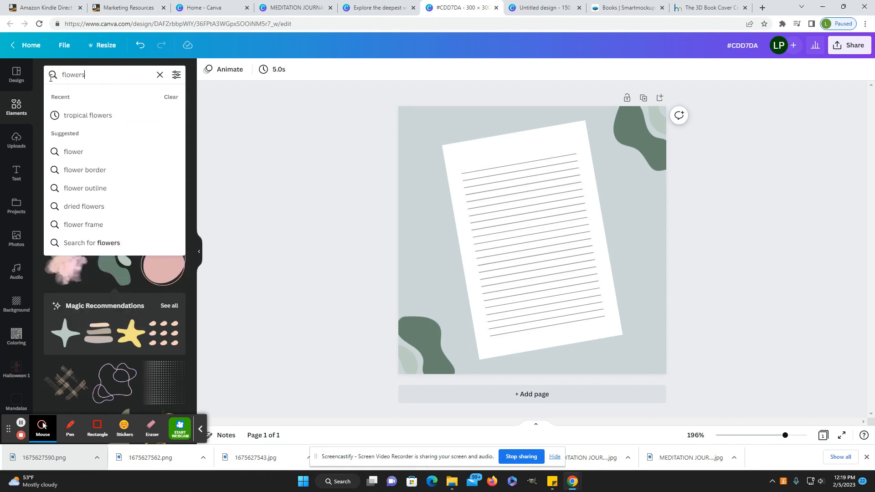
{"action": "key", "text": "Return"}
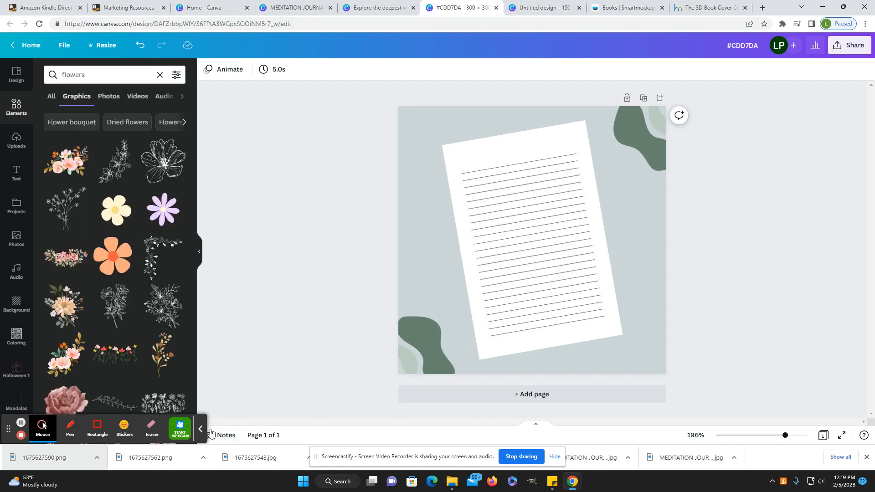
{"action": "scroll", "coordinate": [155, 319], "scroll_direction": "down", "scroll_amount": 4}
{"action": "scroll", "coordinate": [154, 382], "scroll_direction": "down", "scroll_amount": 10}
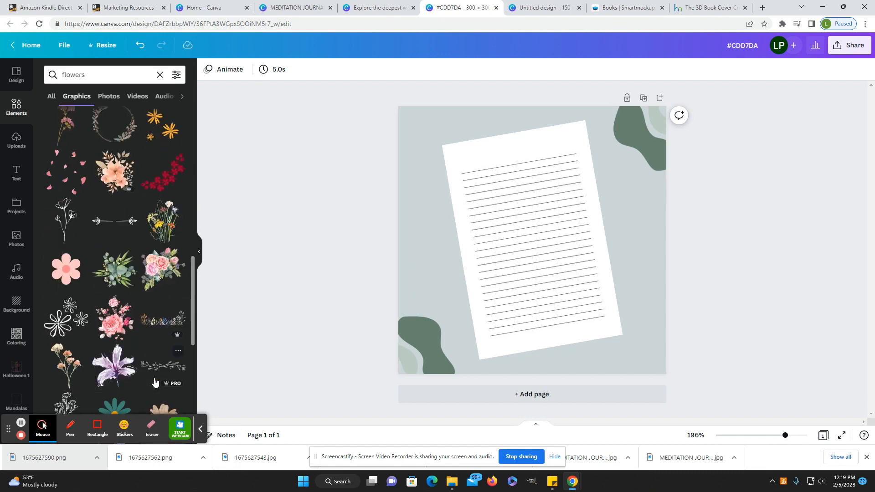
{"action": "left_click", "coordinate": [124, 259]}
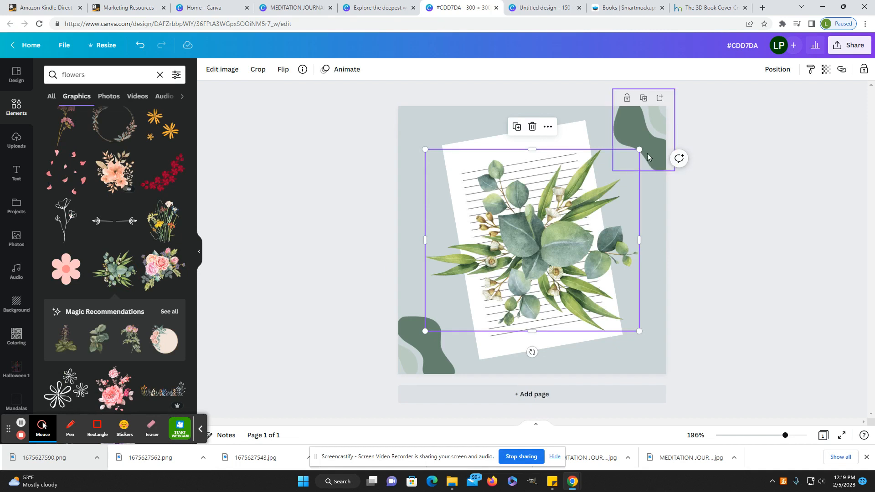
{"action": "left_click_drag", "start_coordinate": [639, 149], "coordinate": [528, 244]}
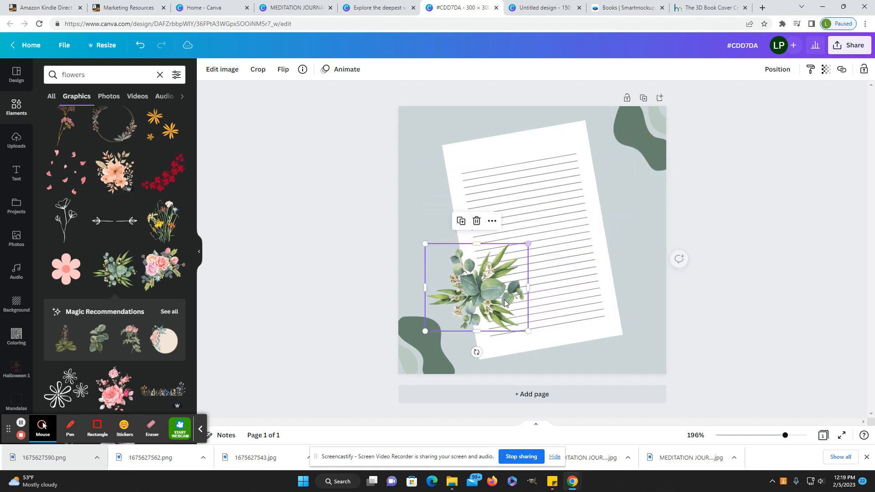
{"action": "left_click_drag", "start_coordinate": [502, 297], "coordinate": [452, 301]}
- Remove the bottom-left green blob and fit the eucalyptus bouquet into that corner
{"action": "left_click_drag", "start_coordinate": [437, 377], "coordinate": [45, 379]}
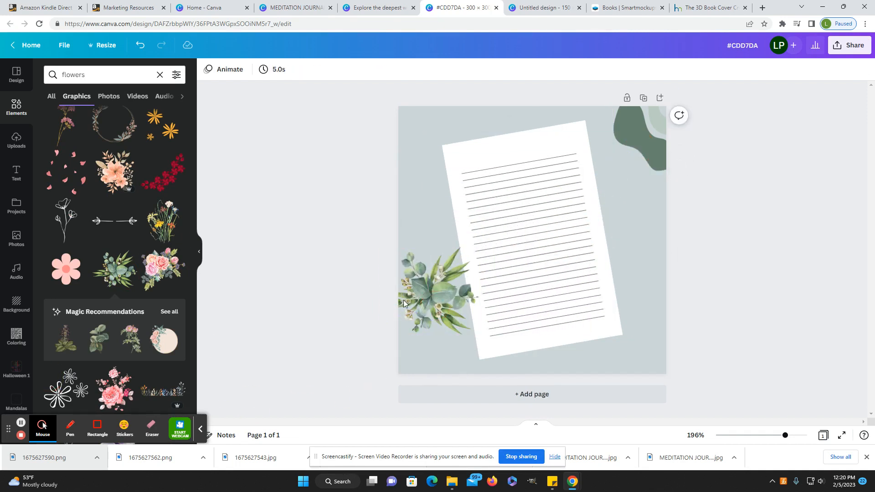
{"action": "left_click_drag", "start_coordinate": [423, 293], "coordinate": [441, 347]}
{"action": "left_click_drag", "start_coordinate": [498, 300], "coordinate": [506, 293]}
{"action": "left_click_drag", "start_coordinate": [457, 351], "coordinate": [448, 350]}
{"action": "left_click", "coordinate": [817, 253]}
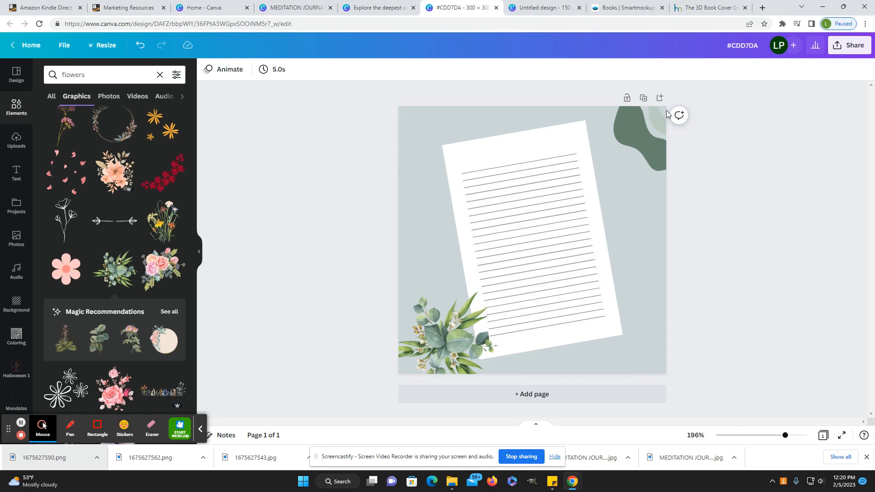
- Duplicate the page and swap the lined paper for the Class Schedule image, tilted about 30°
{"action": "left_click", "coordinate": [643, 98]}
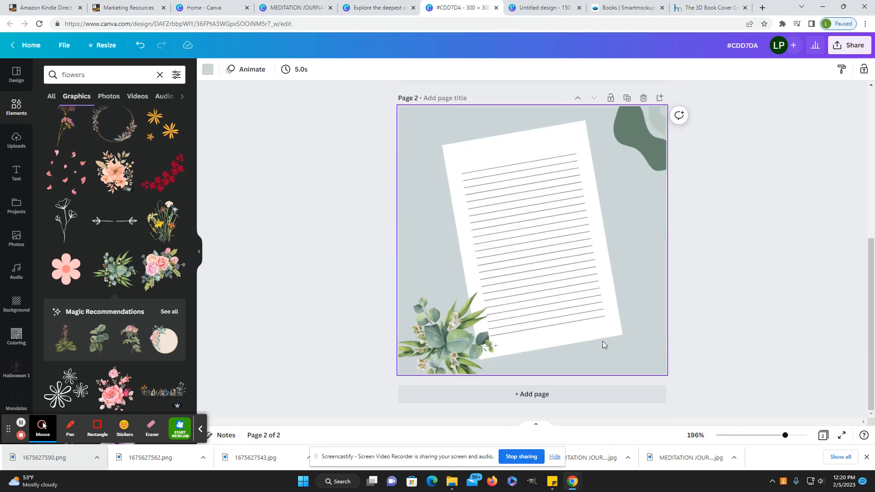
{"action": "left_click", "coordinate": [551, 269]}
{"action": "left_click_drag", "start_coordinate": [551, 268], "coordinate": [77, 278]}
{"action": "left_click", "coordinate": [17, 138]}
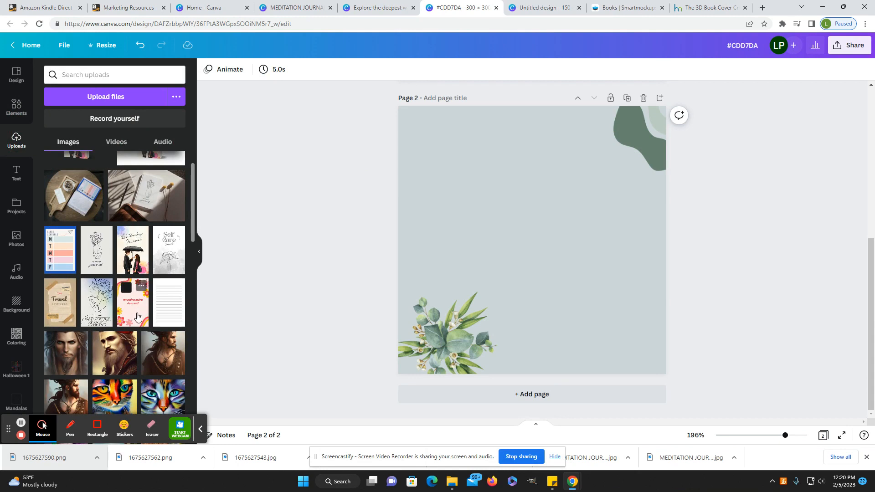
{"action": "left_click", "coordinate": [60, 250]}
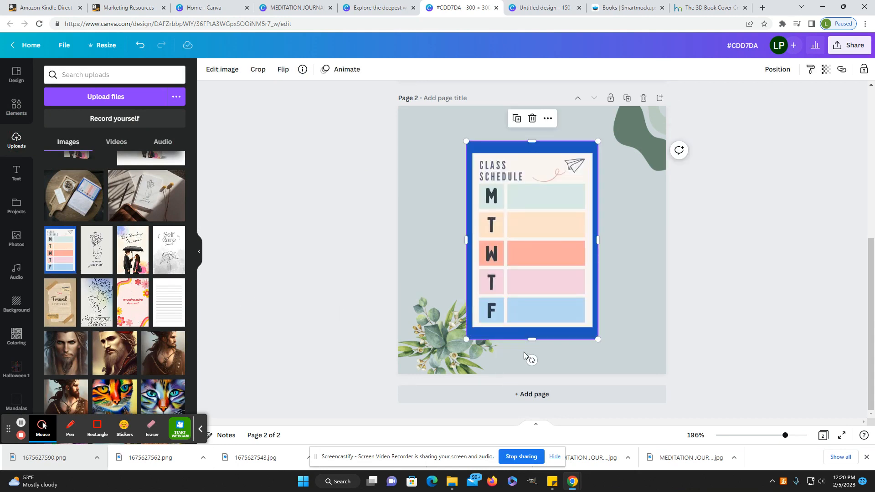
{"action": "left_click_drag", "start_coordinate": [532, 360], "coordinate": [589, 346]}
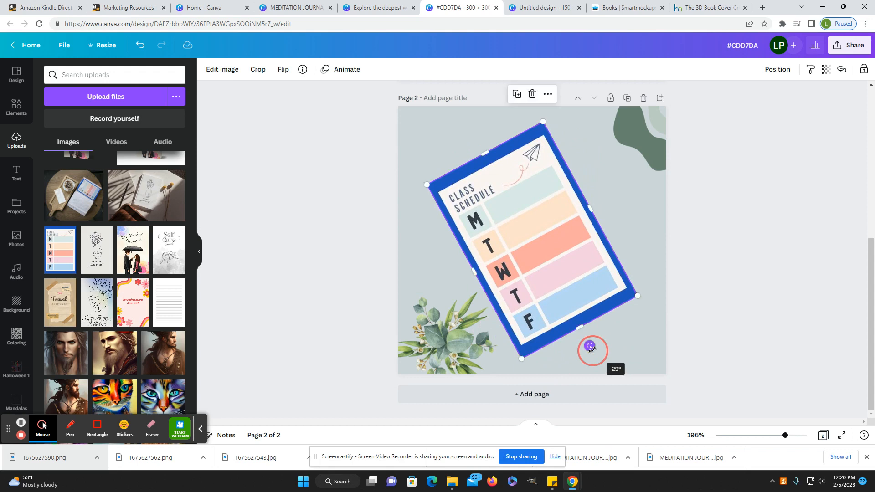
{"action": "left_click", "coordinate": [612, 232]}
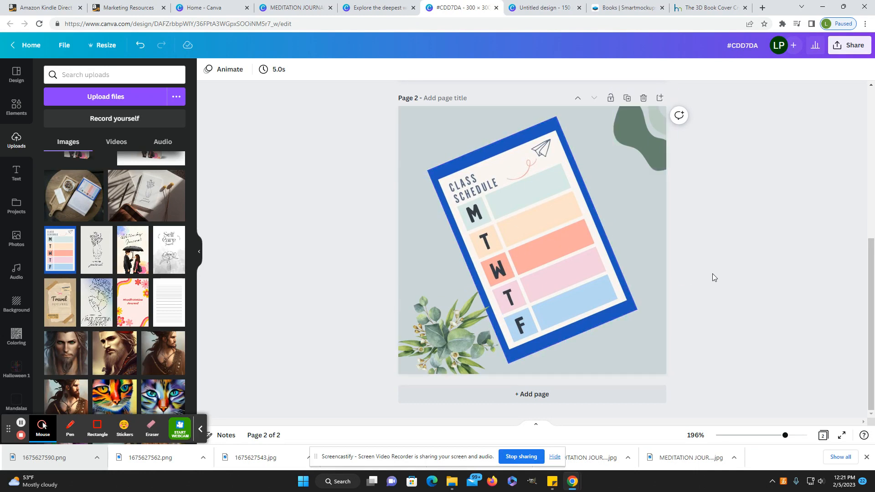
- Scroll between Page 2's class schedule and Page 1's lined page to review them
{"action": "scroll", "coordinate": [711, 273], "scroll_direction": "up", "scroll_amount": 6}
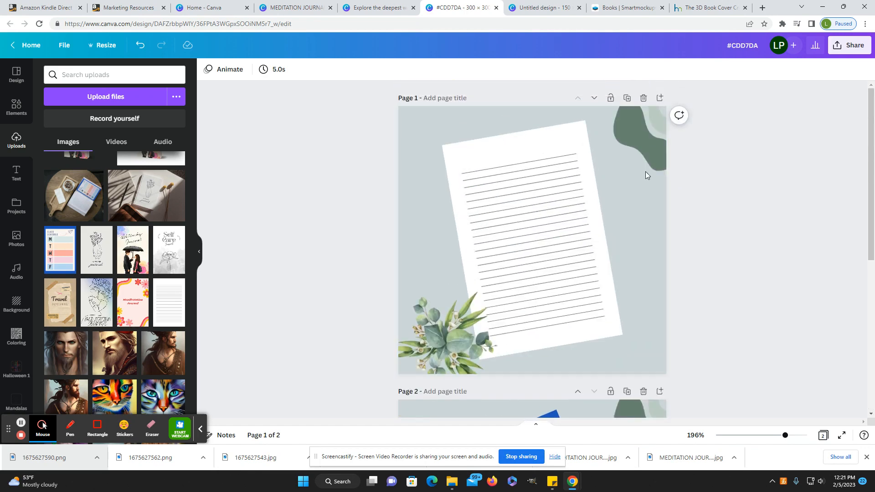
{"action": "scroll", "coordinate": [799, 222], "scroll_direction": "down", "scroll_amount": 6}
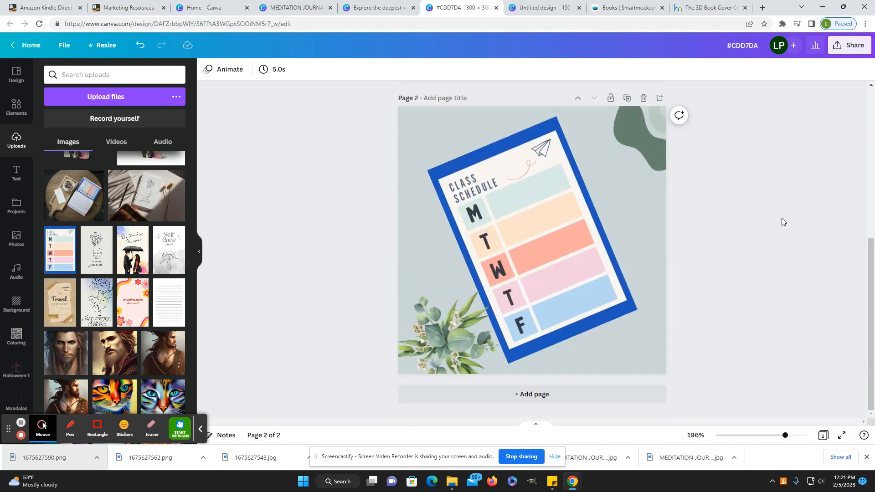
{"action": "scroll", "coordinate": [780, 213], "scroll_direction": "up", "scroll_amount": 6}
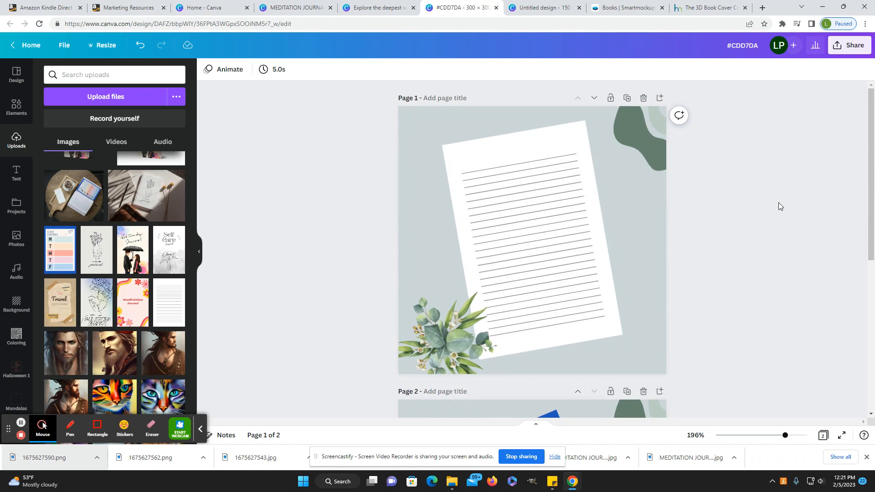
{"action": "scroll", "coordinate": [769, 208], "scroll_direction": "down", "scroll_amount": 6}
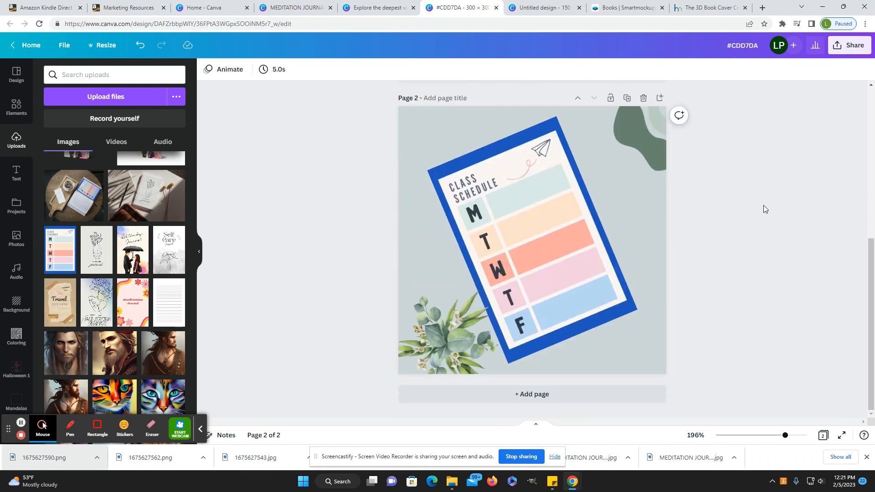
{"action": "scroll", "coordinate": [764, 205], "scroll_direction": "up", "scroll_amount": 6}
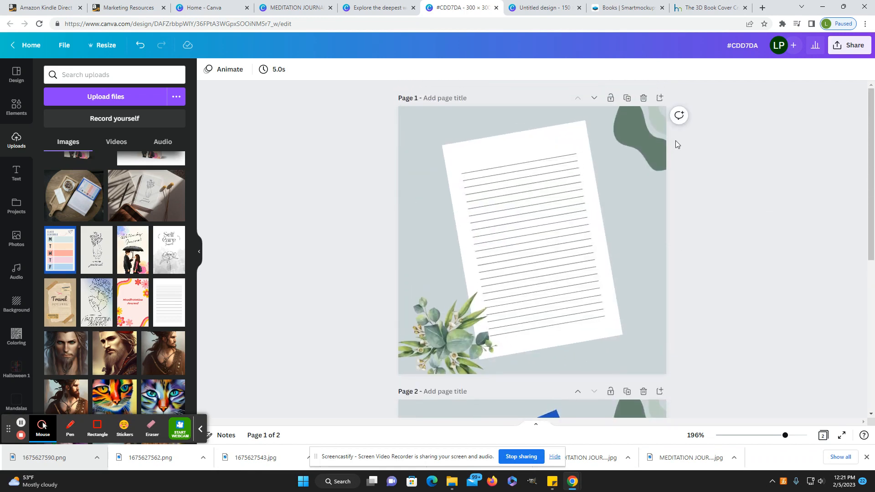
- Download both pages of the square design as 525 × 525 px JPG files
{"action": "left_click", "coordinate": [850, 50]}
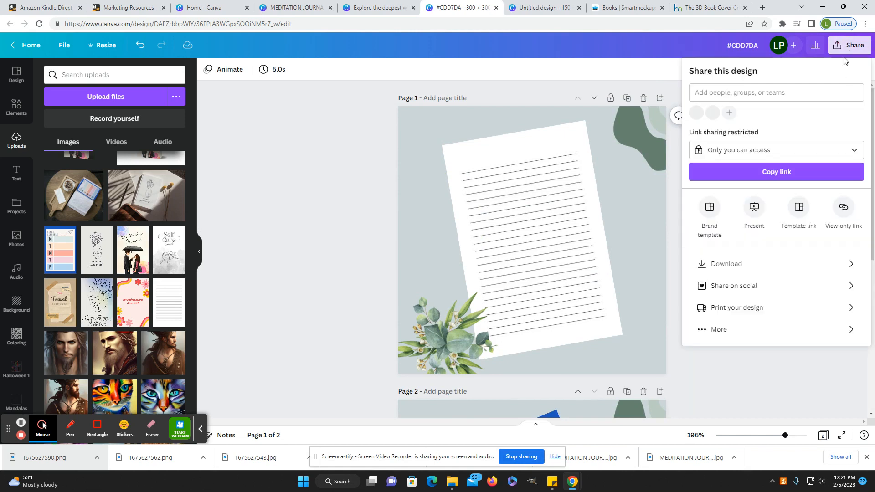
{"action": "left_click", "coordinate": [773, 271]}
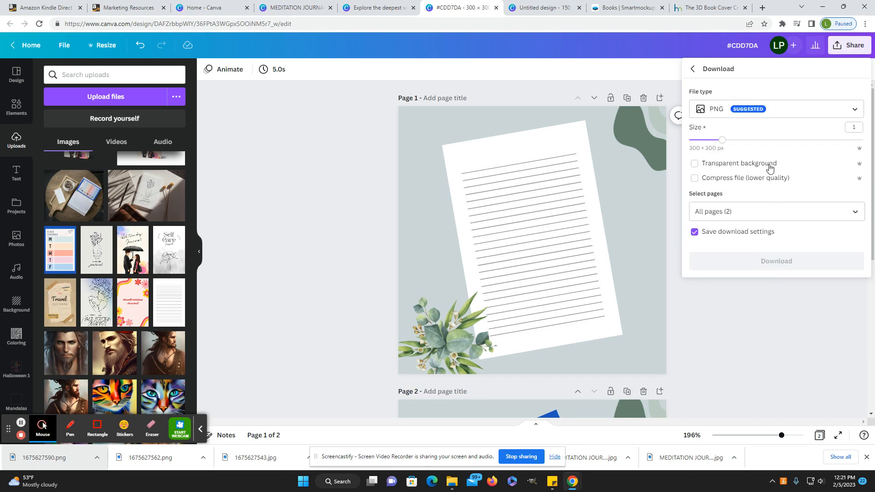
{"action": "left_click", "coordinate": [771, 108]}
{"action": "left_click", "coordinate": [770, 110]}
{"action": "left_click", "coordinate": [770, 109]}
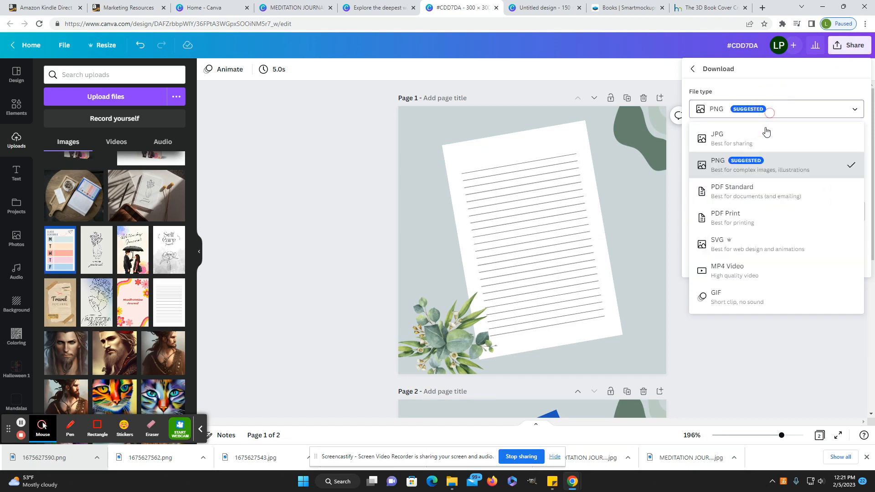
{"action": "left_click", "coordinate": [733, 139]}
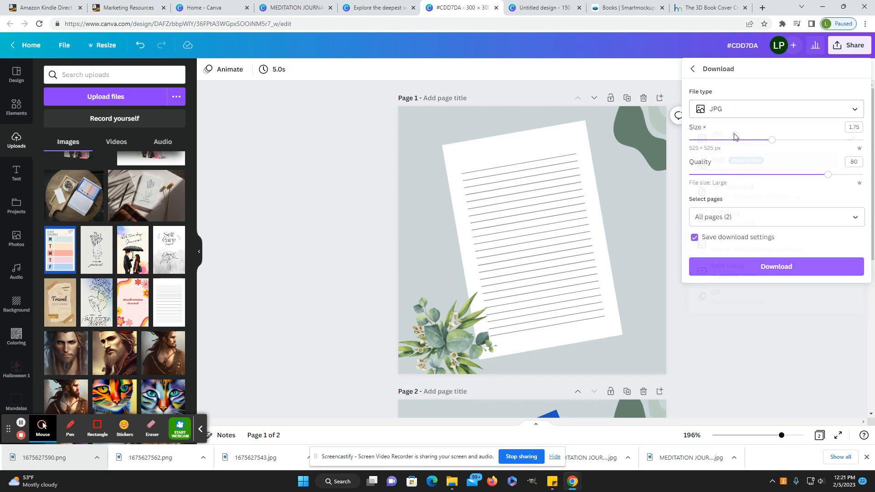
{"action": "left_click", "coordinate": [819, 266]}
{"action": "left_click", "coordinate": [821, 267]}
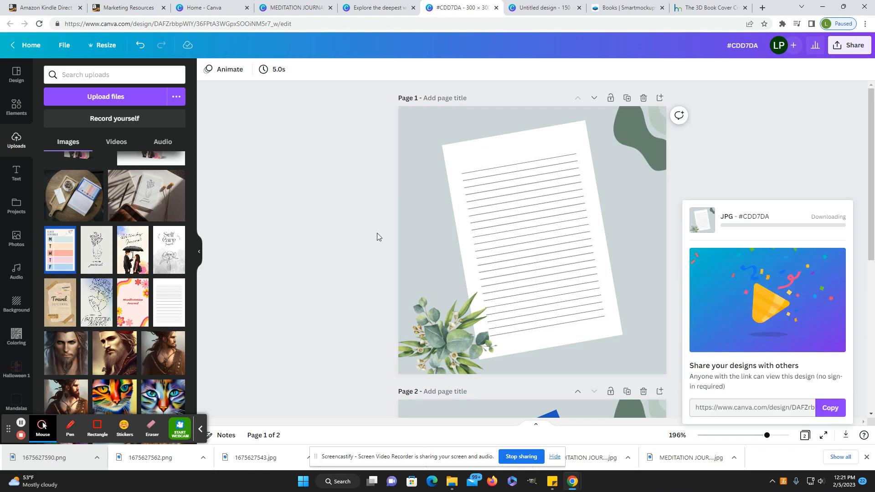
{"action": "left_click", "coordinate": [380, 3]}
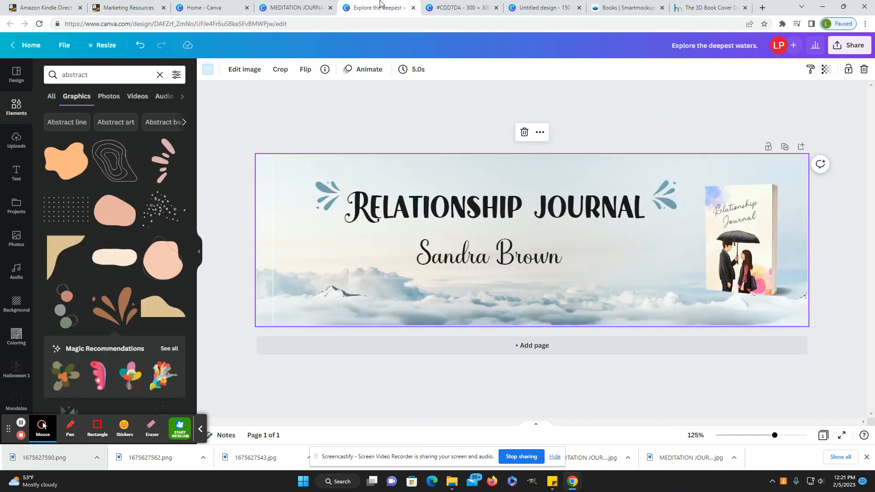
- Download the Relationship Journal cloud banner as a 970×300 JPG
{"action": "left_click", "coordinate": [849, 45]}
{"action": "left_click", "coordinate": [800, 264]}
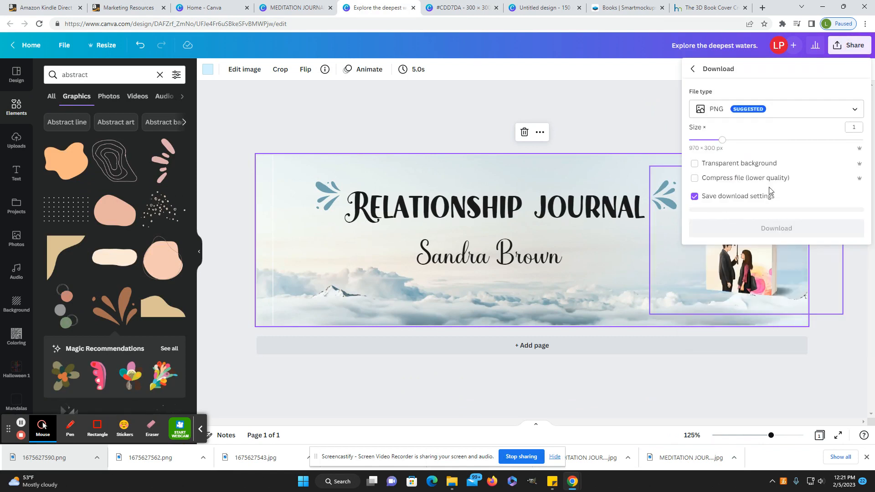
{"action": "left_click", "coordinate": [742, 113]}
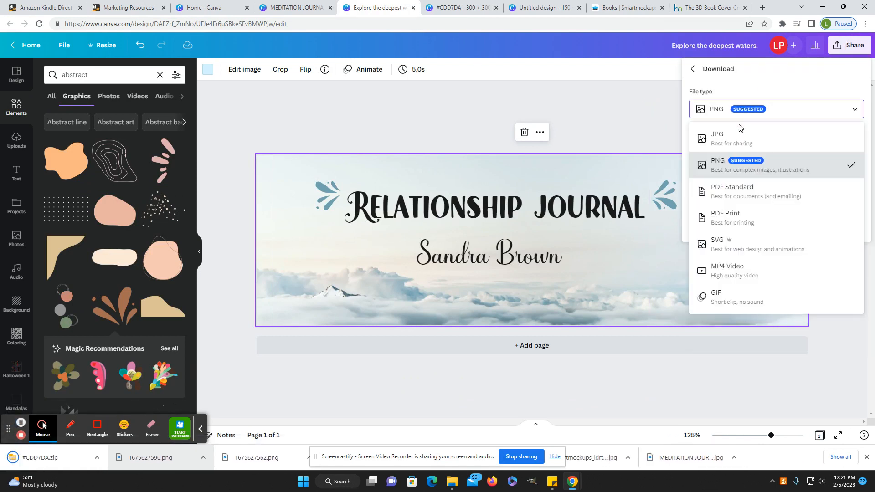
{"action": "left_click", "coordinate": [740, 138]}
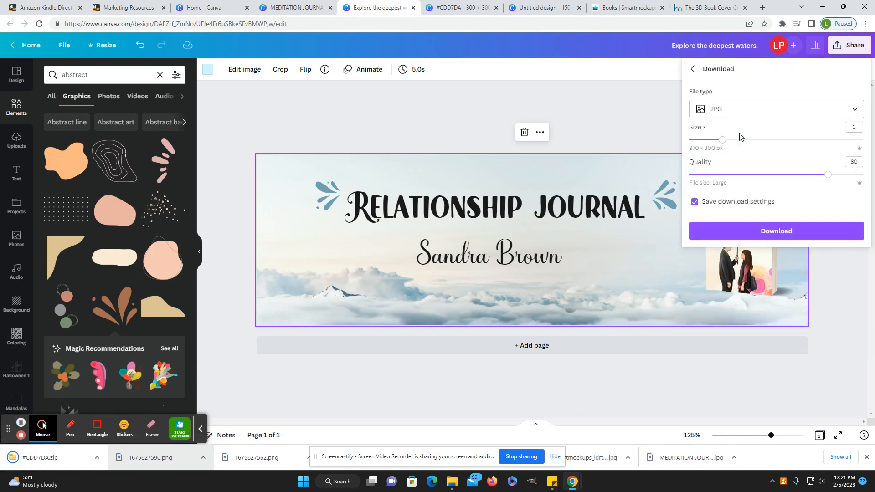
{"action": "left_click", "coordinate": [796, 233]}
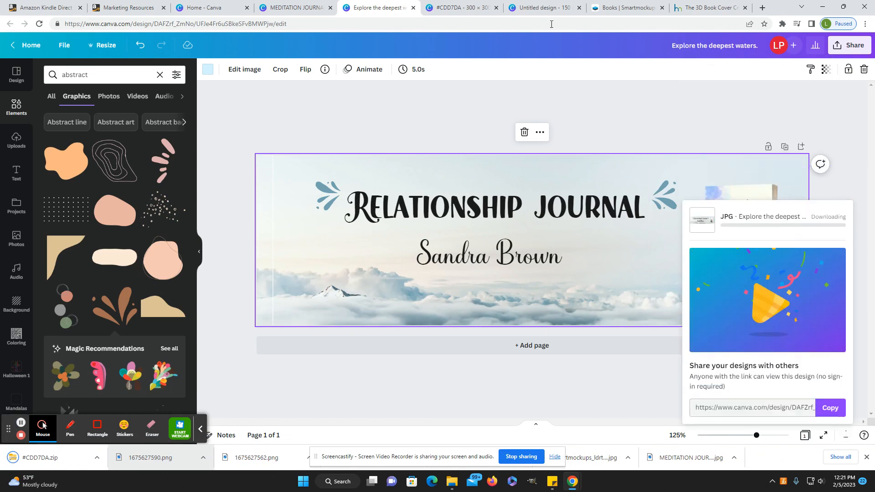
{"action": "left_click", "coordinate": [543, 6]}
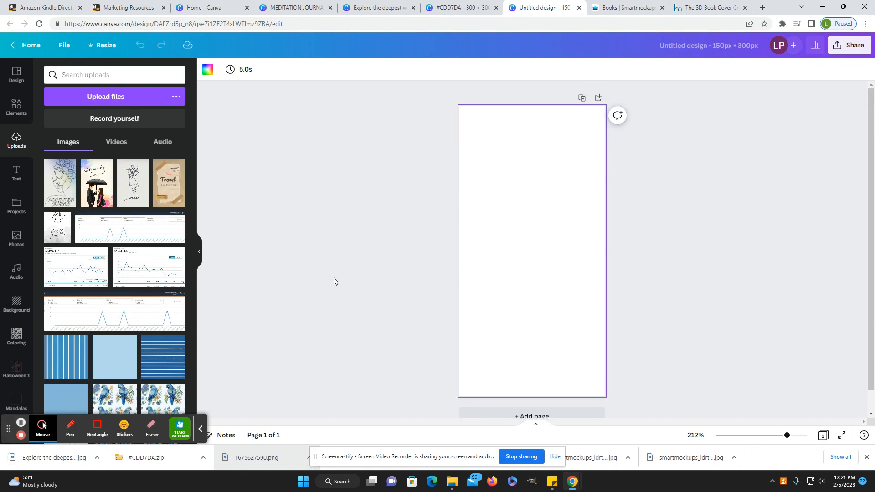
- Add the Meditation Journal cover from Uploads, widen it to the full 150 px, and centre it
{"action": "left_click", "coordinate": [58, 196]}
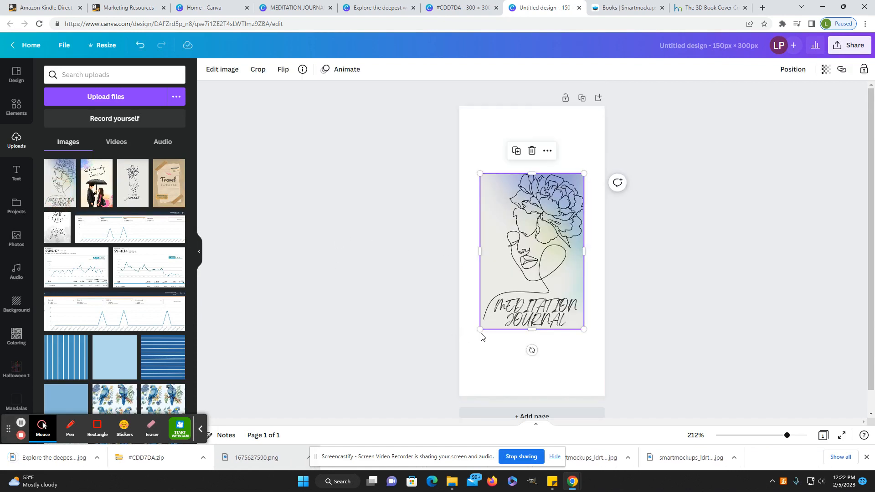
{"action": "left_click_drag", "start_coordinate": [479, 329], "coordinate": [445, 354]}
{"action": "left_click_drag", "start_coordinate": [582, 172], "coordinate": [618, 152]}
{"action": "scroll", "coordinate": [530, 218], "scroll_direction": "down", "scroll_amount": 1}
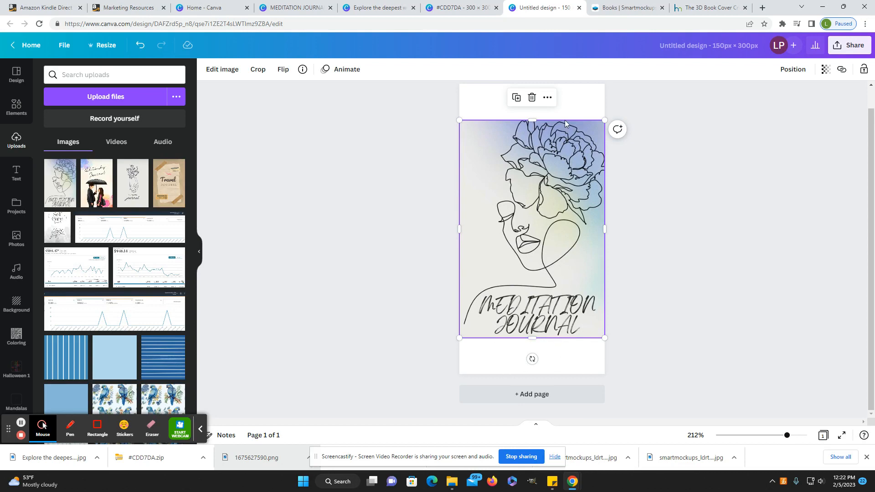
{"action": "left_click", "coordinate": [628, 227]}
{"action": "left_click_drag", "start_coordinate": [580, 277], "coordinate": [578, 277]}
{"action": "left_click", "coordinate": [647, 282]}
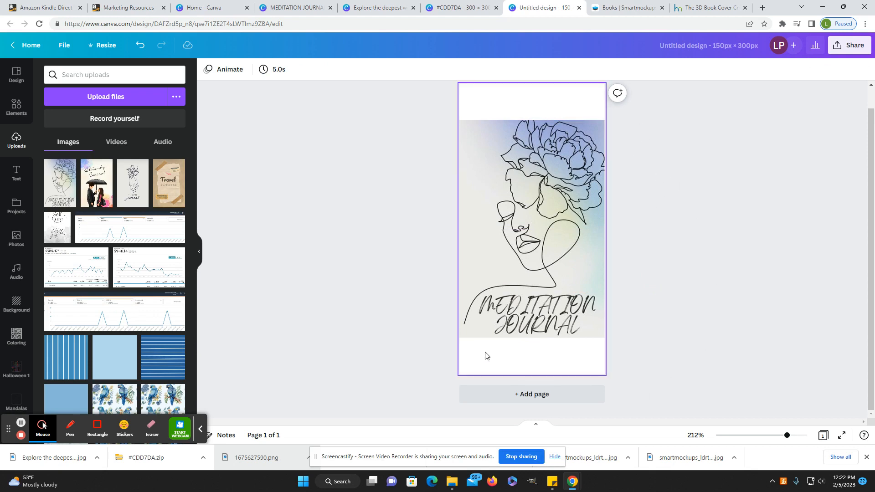
{"action": "scroll", "coordinate": [591, 402], "scroll_direction": "up", "scroll_amount": 1}
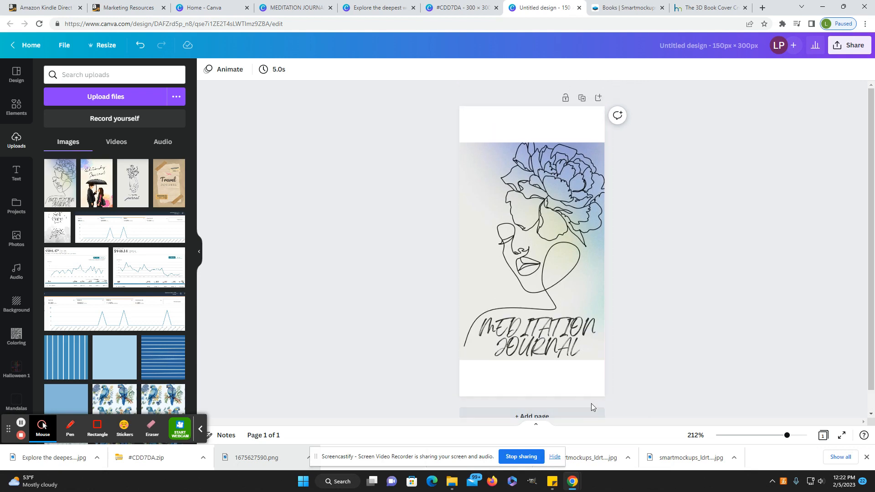
{"action": "scroll", "coordinate": [591, 403], "scroll_direction": "down", "scroll_amount": 1}
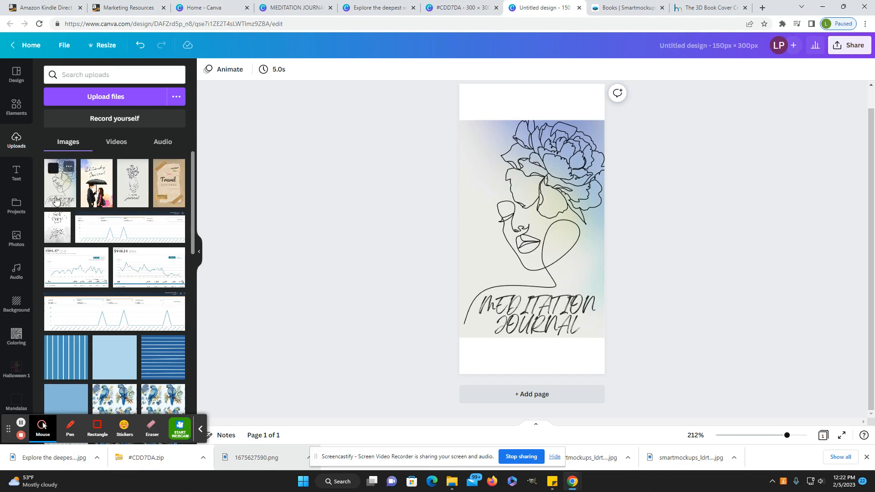
- Add page 2 with the prayer journal cover enlarged and centred
{"action": "left_click", "coordinate": [484, 396]}
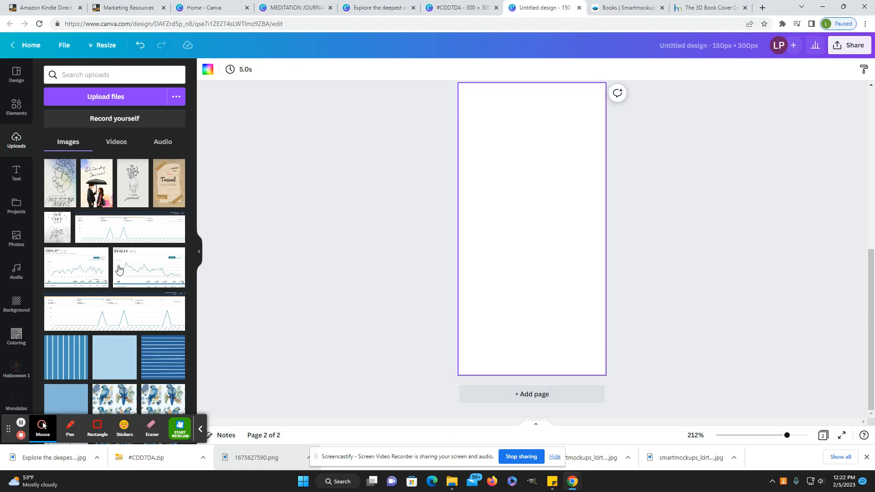
{"action": "left_click", "coordinate": [127, 196]}
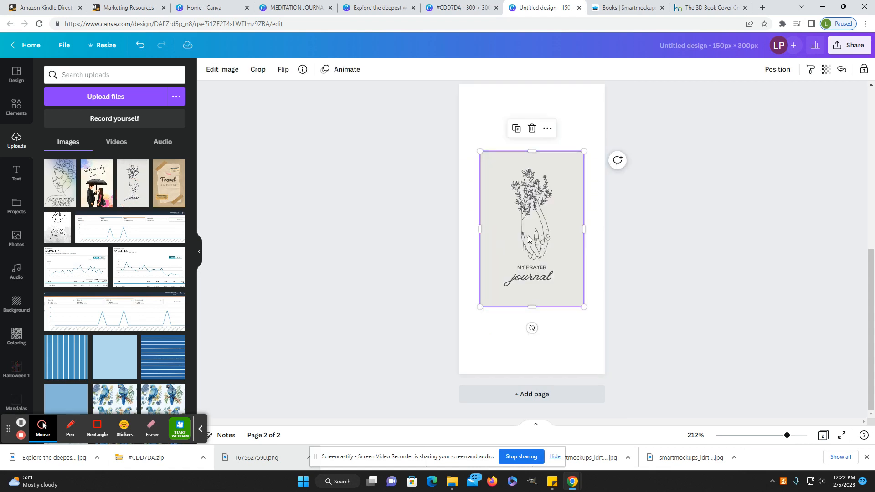
{"action": "left_click_drag", "start_coordinate": [529, 233], "coordinate": [549, 205]}
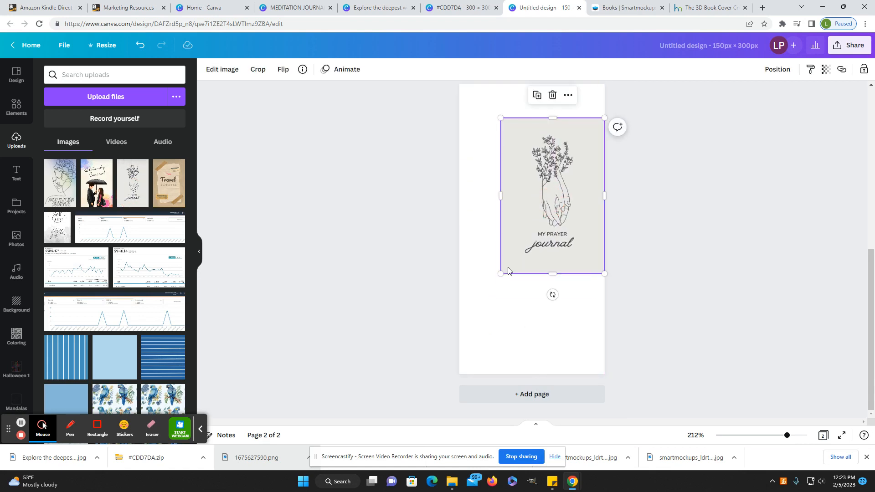
{"action": "left_click_drag", "start_coordinate": [501, 278], "coordinate": [444, 325]}
{"action": "mouse_move", "coordinate": [547, 315]}
{"action": "left_mouse_down"}
{"action": "mouse_move", "coordinate": [545, 303]}
{"action": "mouse_move", "coordinate": [546, 315]}
{"action": "left_mouse_up"}
- Add page 3 with the Travel Journal cover at full page width, centred
{"action": "left_click", "coordinate": [539, 400]}
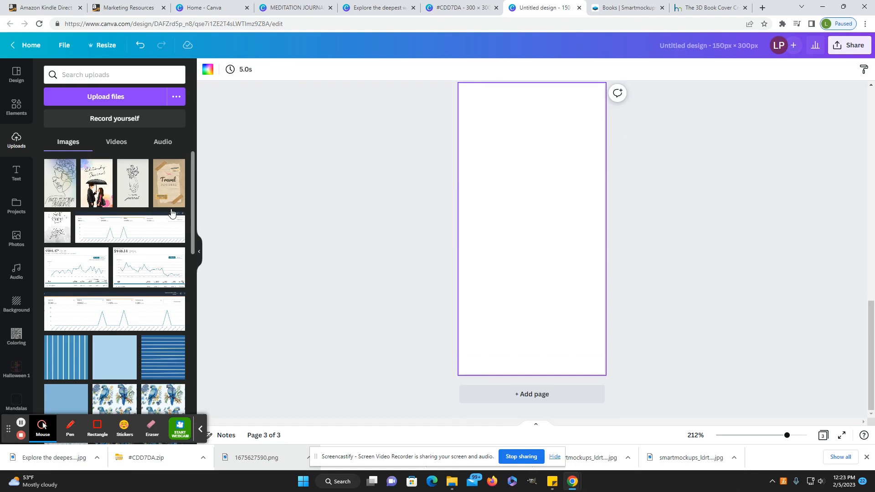
{"action": "left_click_drag", "start_coordinate": [527, 231], "coordinate": [528, 230]}
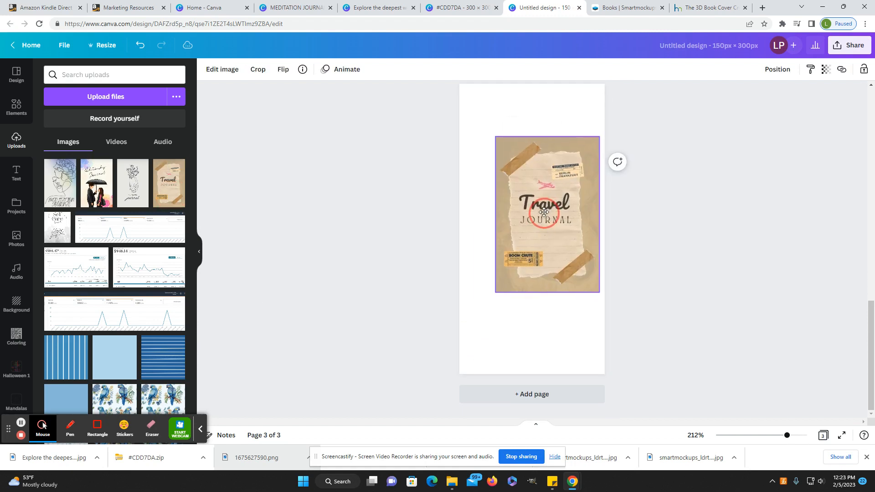
{"action": "left_click_drag", "start_coordinate": [500, 283], "coordinate": [444, 332]}
{"action": "left_click_drag", "start_coordinate": [532, 324], "coordinate": [531, 317]}
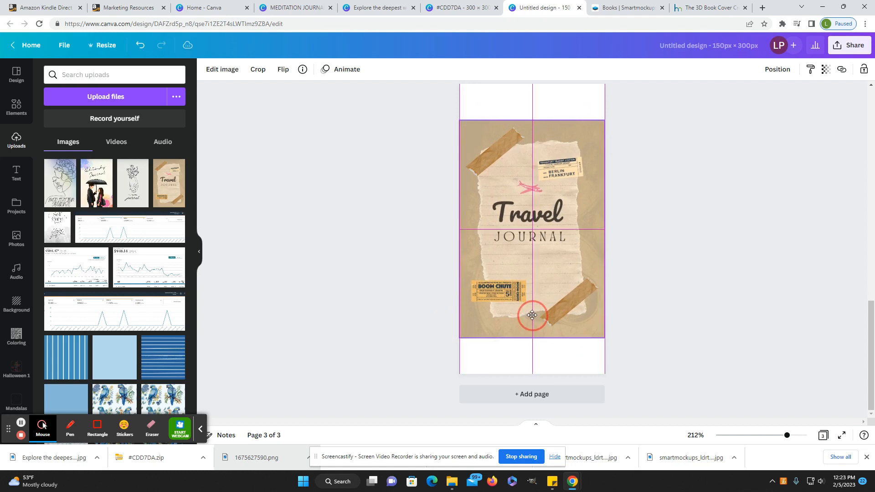
- Add page 4 with the Self Care Journal cover enlarged and centred
{"action": "left_click", "coordinate": [549, 394]}
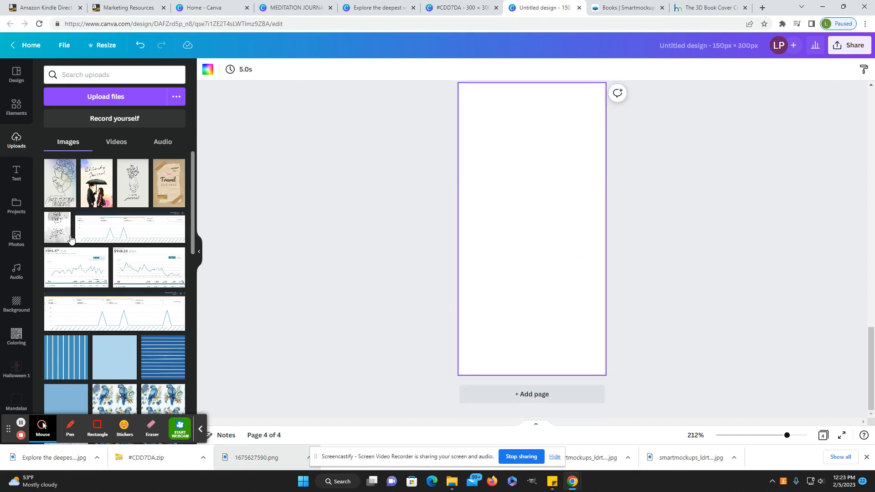
{"action": "left_click_drag", "start_coordinate": [56, 227], "coordinate": [563, 189]}
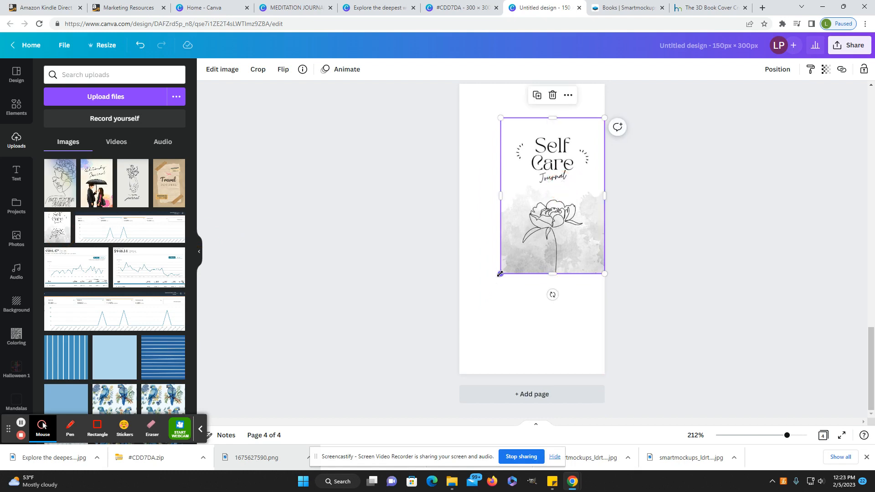
{"action": "left_click_drag", "start_coordinate": [499, 274], "coordinate": [448, 329]}
{"action": "mouse_move", "coordinate": [521, 247]}
{"action": "left_mouse_down"}
{"action": "mouse_move", "coordinate": [522, 229]}
{"action": "mouse_move", "coordinate": [521, 246]}
{"action": "left_mouse_up"}
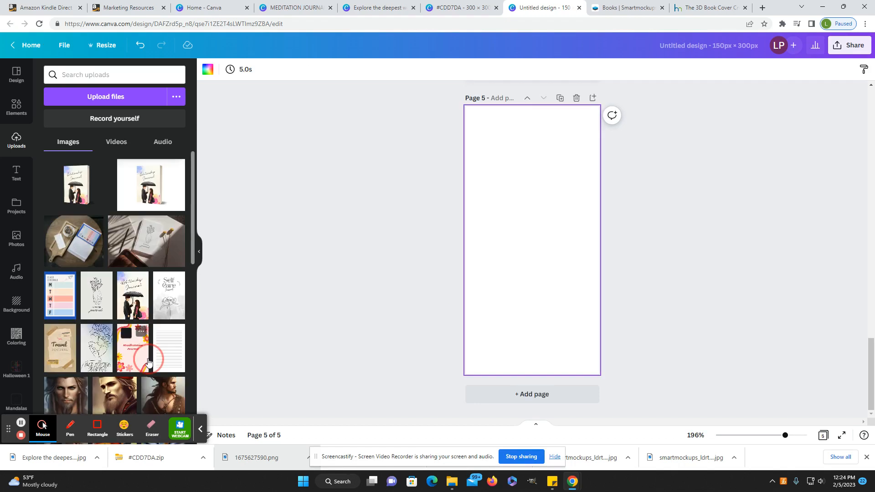
- Place the Manifestation Journal cover on page 5 at full page width, centred
{"action": "left_click", "coordinate": [132, 348]}
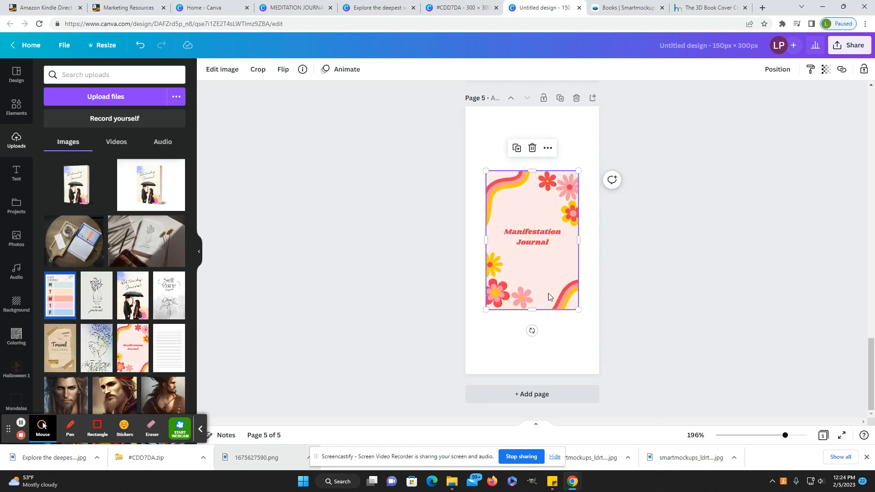
{"action": "left_click_drag", "start_coordinate": [551, 280], "coordinate": [573, 255]}
{"action": "left_click_drag", "start_coordinate": [504, 287], "coordinate": [464, 348]}
{"action": "left_click_drag", "start_coordinate": [519, 331], "coordinate": [521, 324]}
{"action": "left_click", "coordinate": [711, 305]}
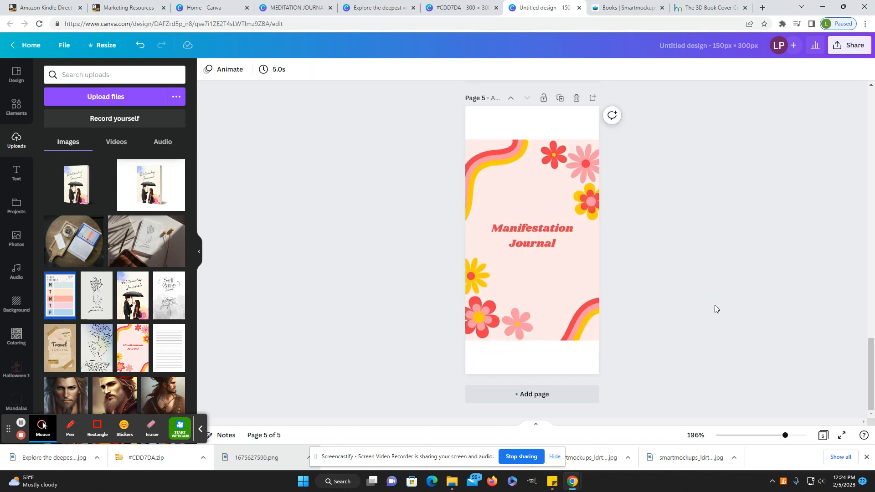
- Export all 5 pages of the 150×300 cover design as JPG at quality 80
{"action": "scroll", "coordinate": [715, 304], "scroll_direction": "up", "scroll_amount": 10}
{"action": "left_click", "coordinate": [848, 44]}
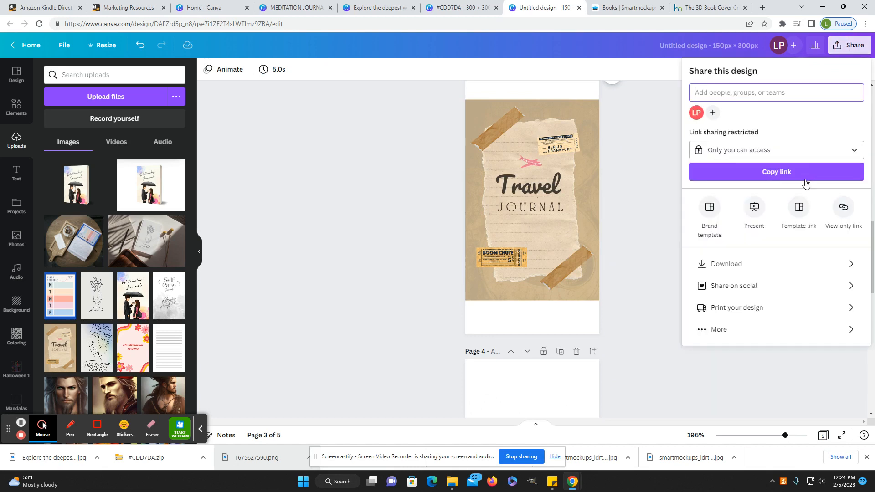
{"action": "left_click", "coordinate": [793, 263]}
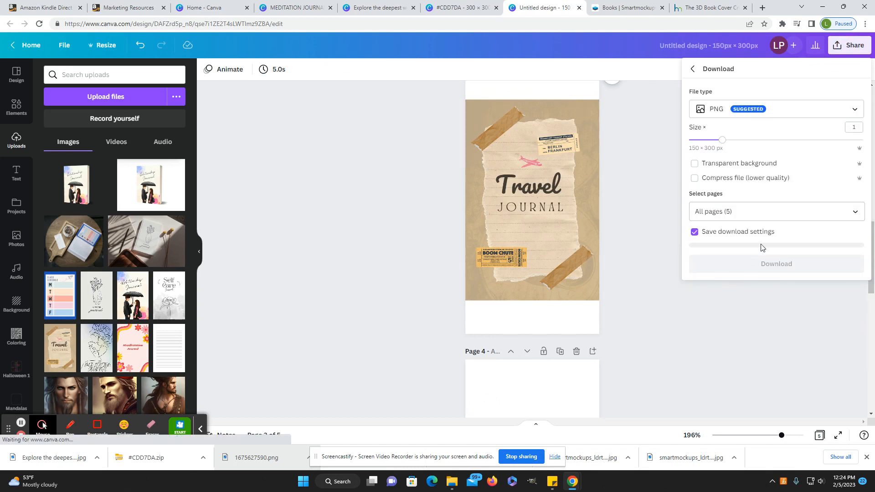
{"action": "left_click", "coordinate": [733, 110]}
{"action": "left_click", "coordinate": [743, 139]}
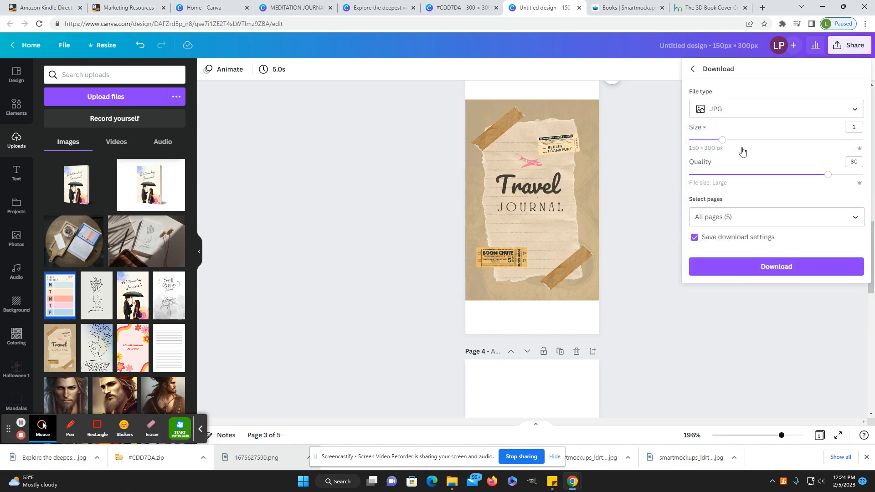
{"action": "left_click", "coordinate": [757, 267]}
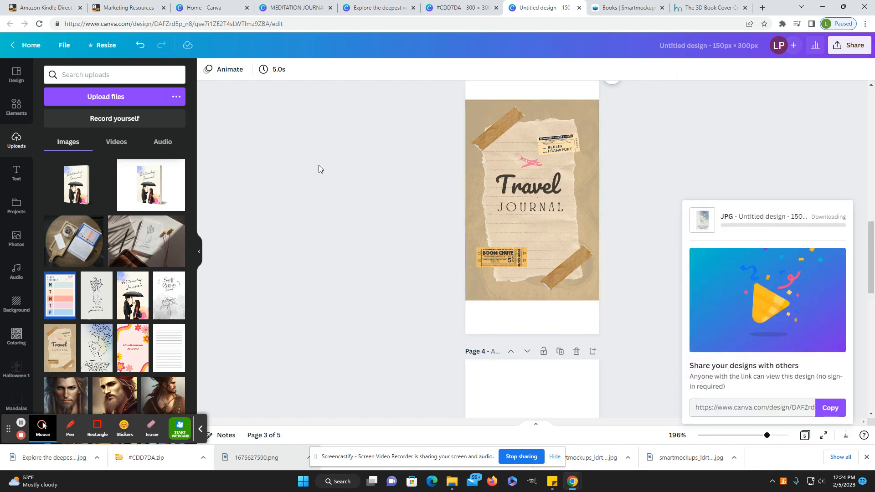
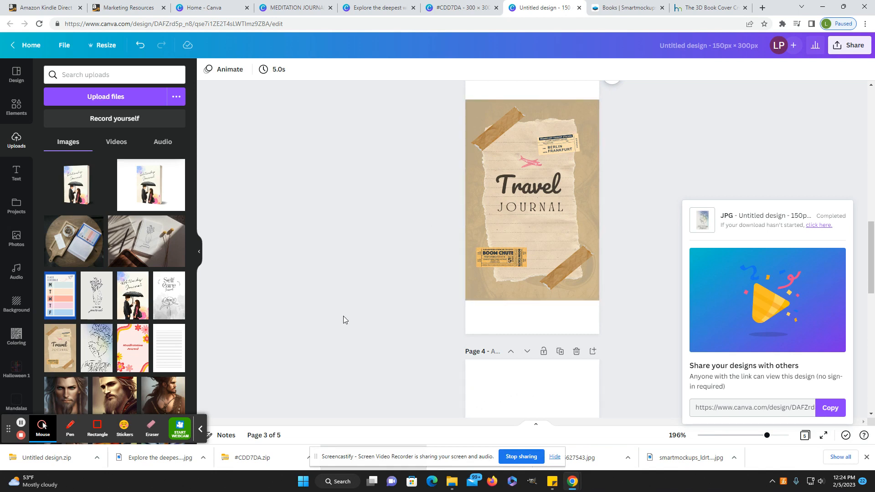
- Flip through the #CDD7DA, Relationship Journal, Untitled and MEDITATION JOURNAL Canva designs, then go to KDP Marketing Resources
{"action": "scroll", "coordinate": [354, 307], "scroll_direction": "up", "scroll_amount": 1}
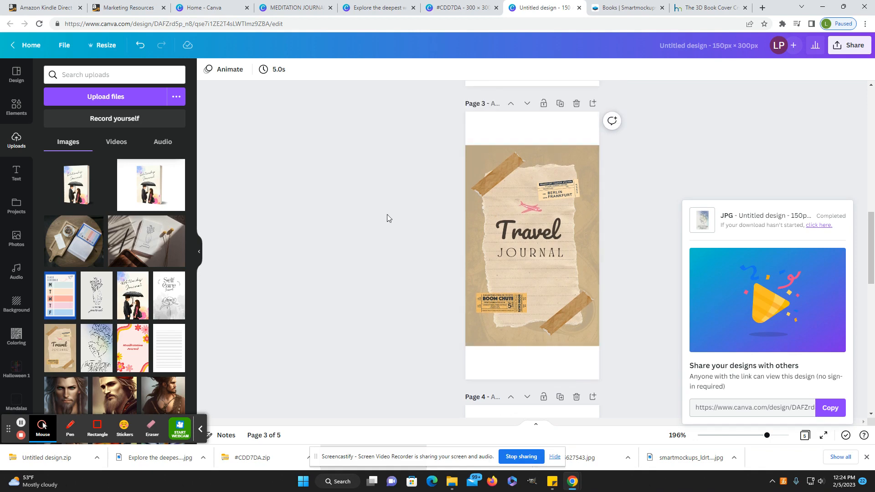
{"action": "scroll", "coordinate": [390, 227], "scroll_direction": "up", "scroll_amount": 1}
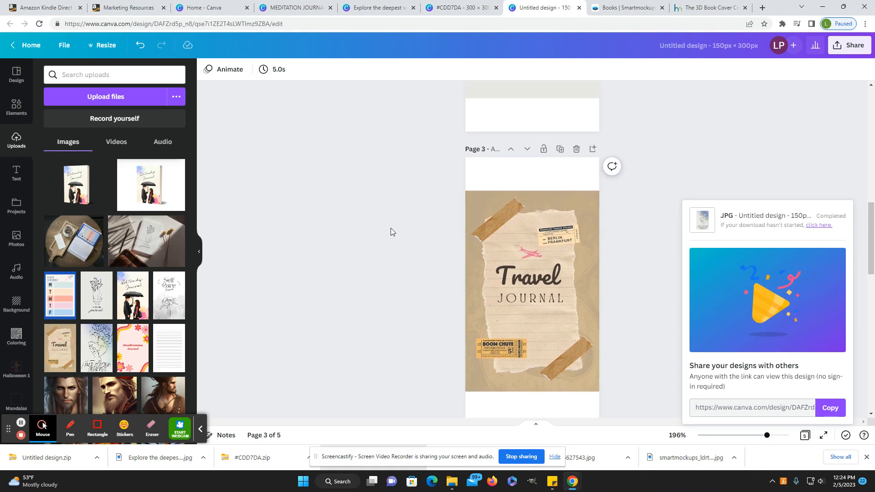
{"action": "scroll", "coordinate": [390, 228], "scroll_direction": "down", "scroll_amount": 5}
{"action": "scroll", "coordinate": [390, 228], "scroll_direction": "up", "scroll_amount": 10}
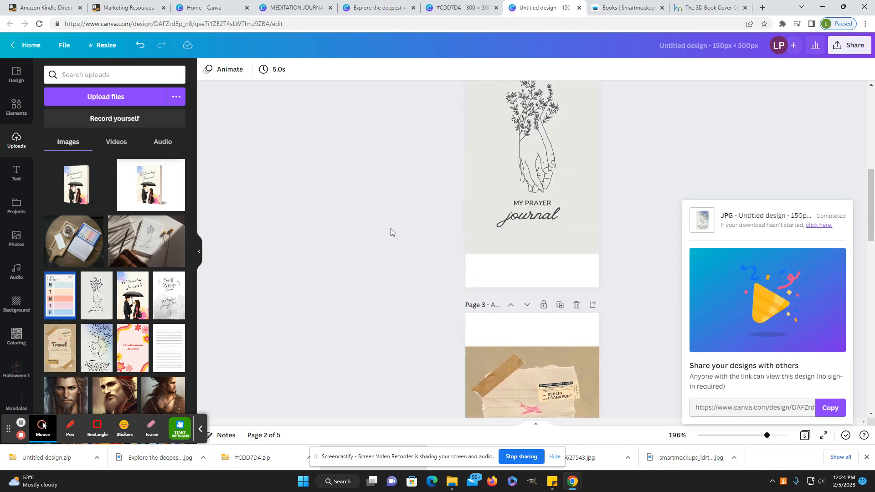
{"action": "left_click", "coordinate": [459, 7]}
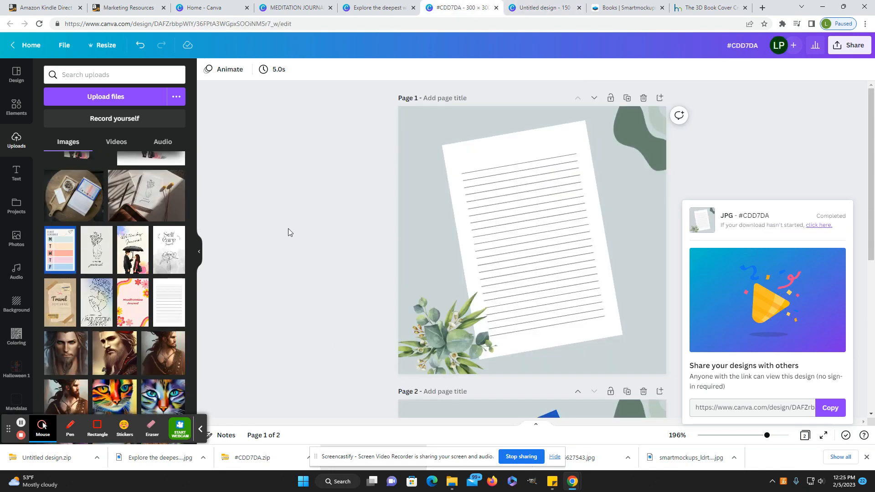
{"action": "left_click", "coordinate": [355, 8]}
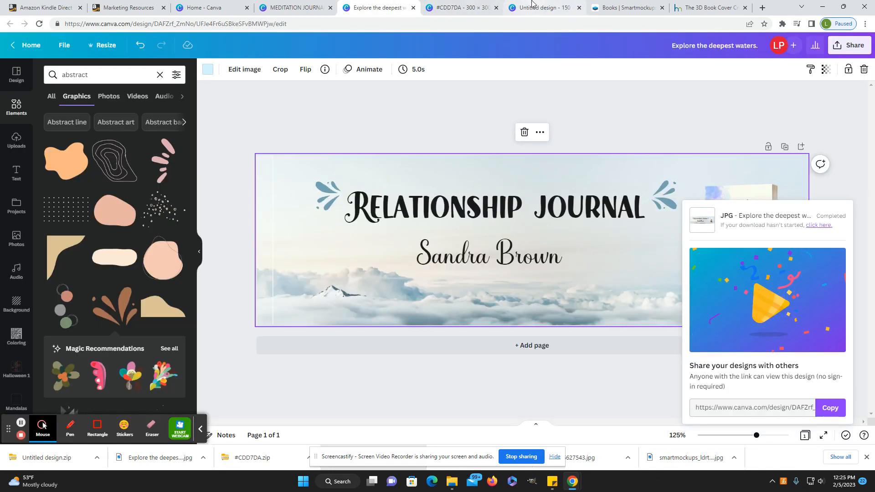
{"action": "left_click", "coordinate": [532, 4]}
{"action": "left_click", "coordinate": [279, 8]}
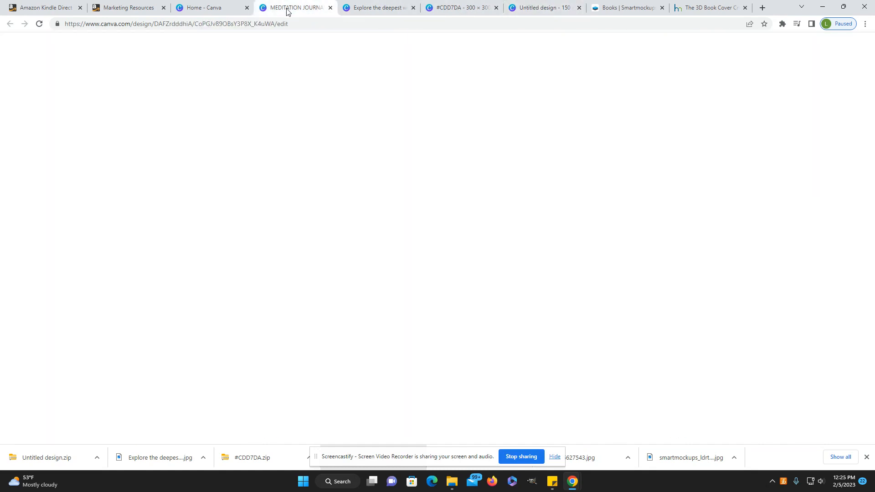
{"action": "left_click", "coordinate": [370, 5]}
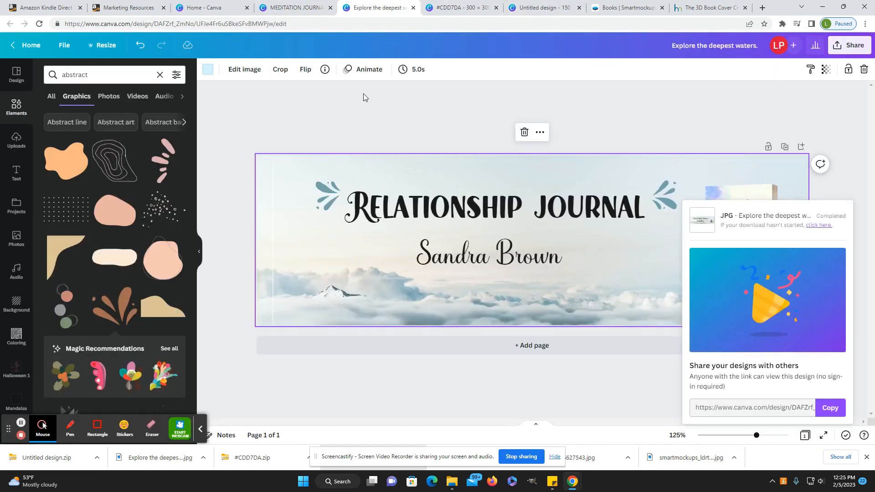
{"action": "left_click", "coordinate": [449, 8]}
{"action": "left_click", "coordinate": [538, 4]}
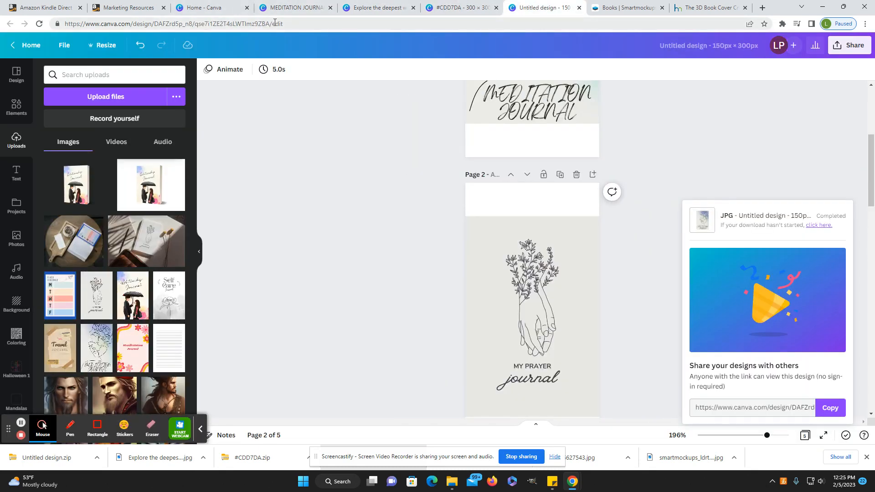
{"action": "left_click", "coordinate": [136, 11]}
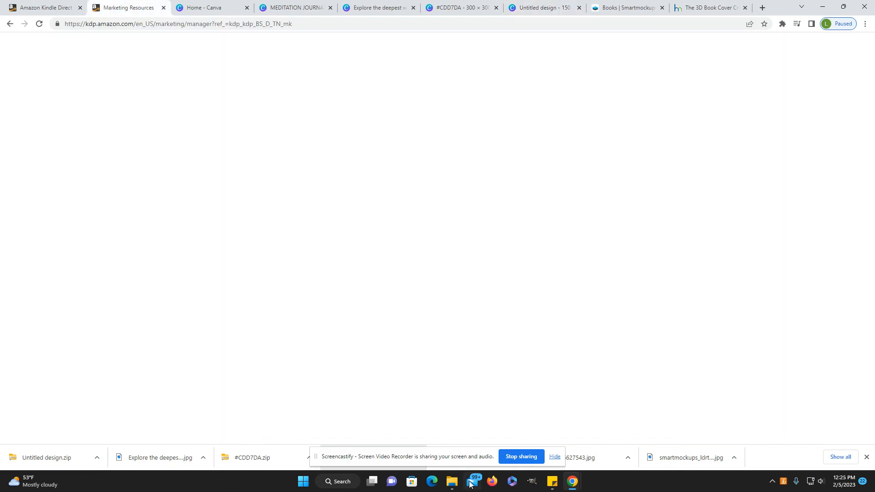
- Extract #CDD7DA.zip into the Downloads folder
{"action": "left_click", "coordinate": [451, 482]}
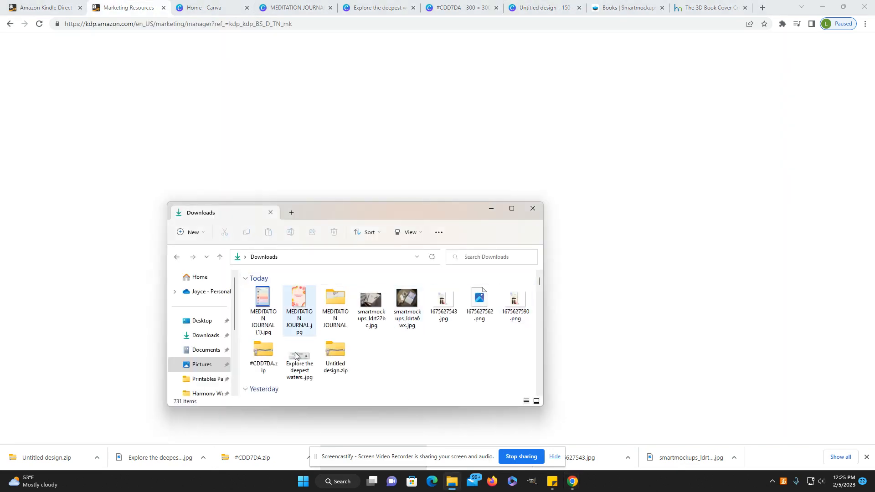
{"action": "double_click", "coordinate": [263, 360]}
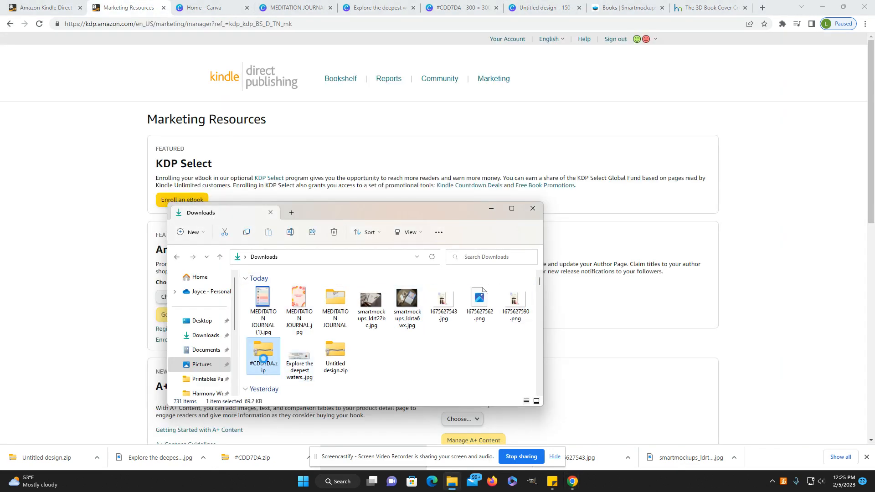
{"action": "right_click", "coordinate": [263, 362]}
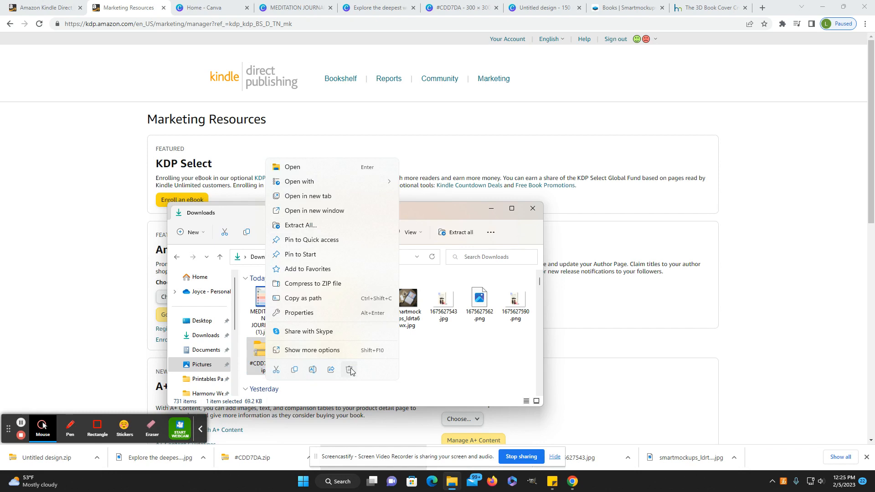
{"action": "left_click", "coordinate": [319, 225]}
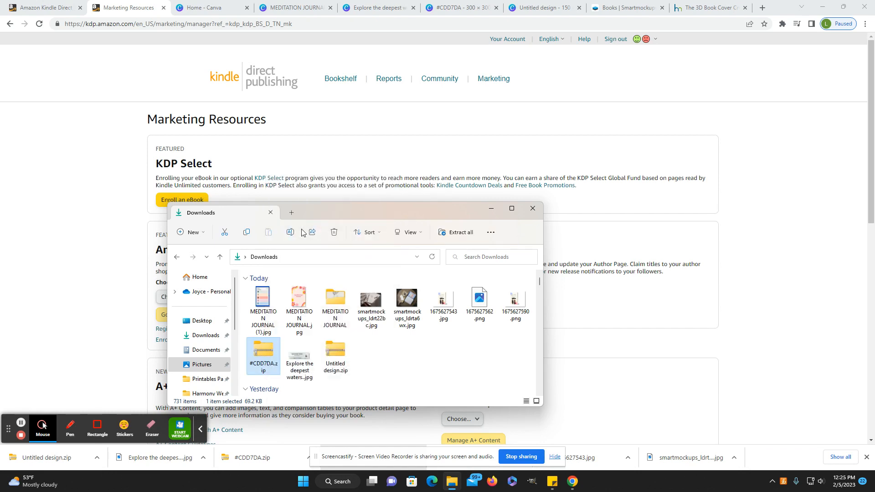
{"action": "left_click", "coordinate": [519, 327]}
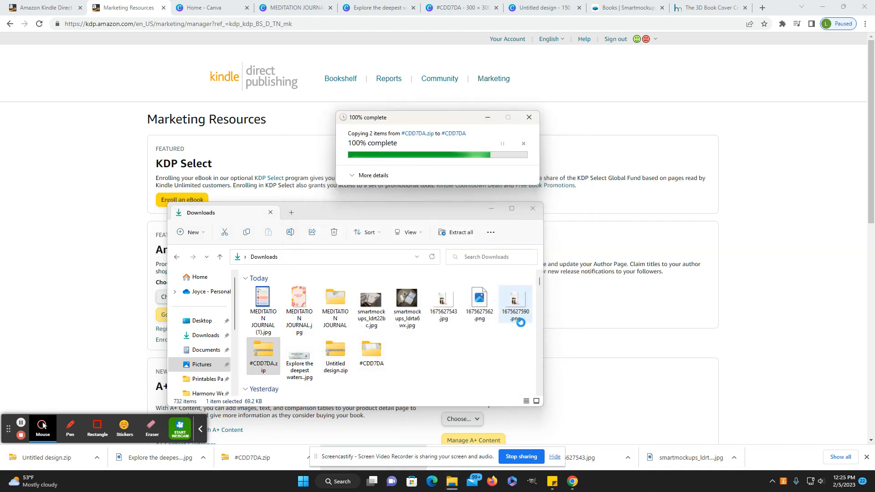
- Extract Untitled design.zip into Downloads and close File Explorer
{"action": "left_click", "coordinate": [337, 355]}
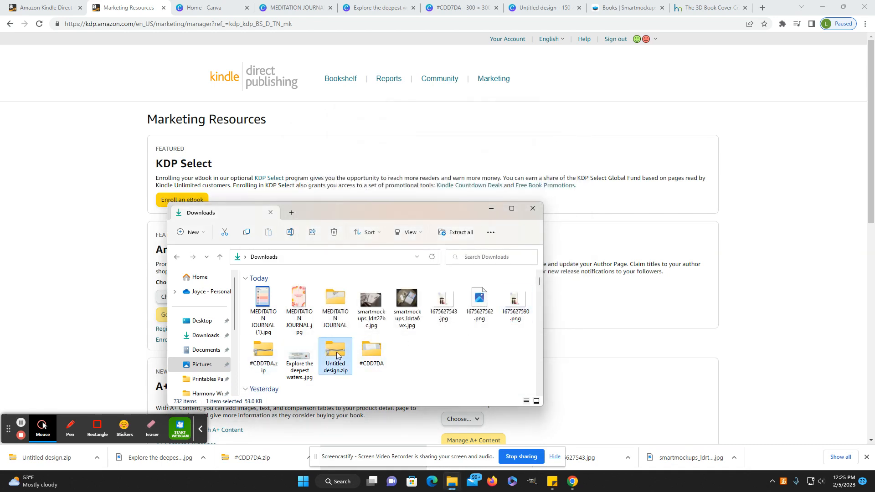
{"action": "right_click", "coordinate": [337, 355]}
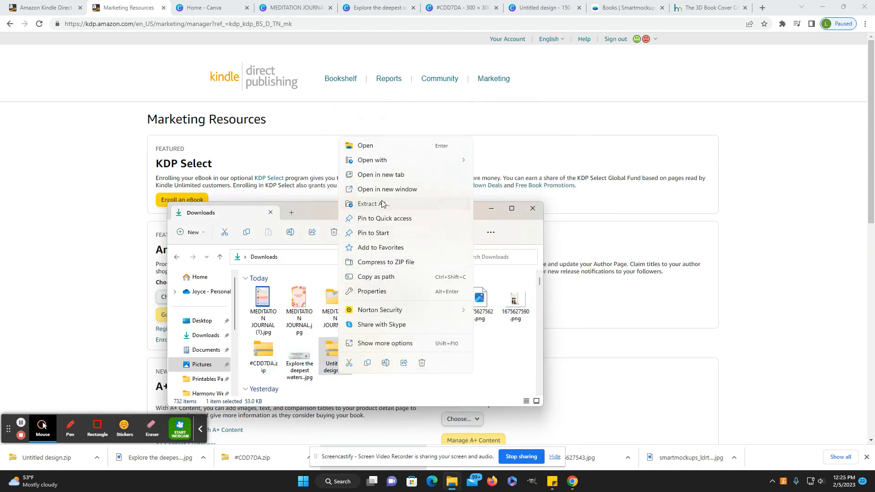
{"action": "left_click", "coordinate": [381, 204]}
{"action": "left_click", "coordinate": [518, 327]}
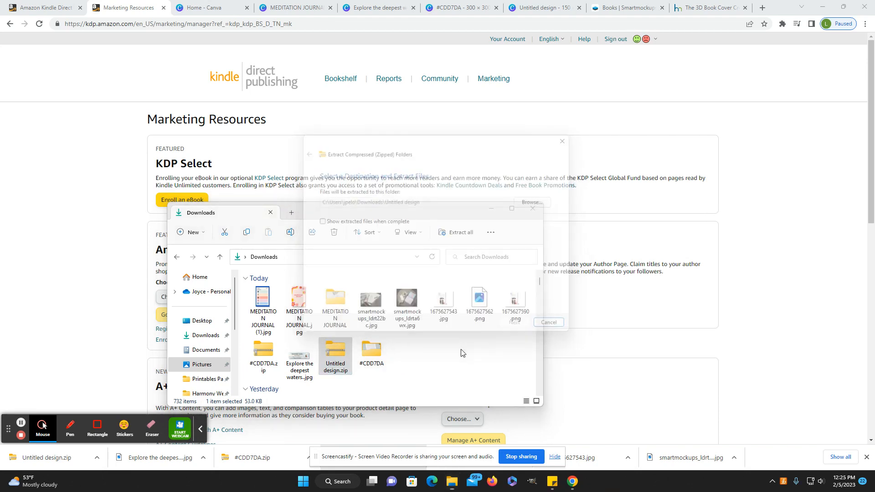
{"action": "left_click", "coordinate": [392, 197]}
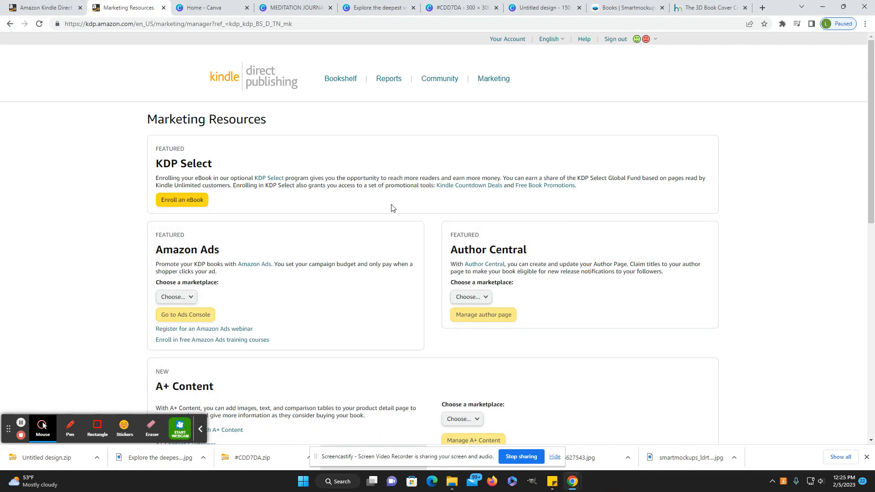
- Reload Marketing Resources, pick Amazon.com under A+ Content, and open Manage A+ Content
{"action": "left_click", "coordinate": [502, 81]}
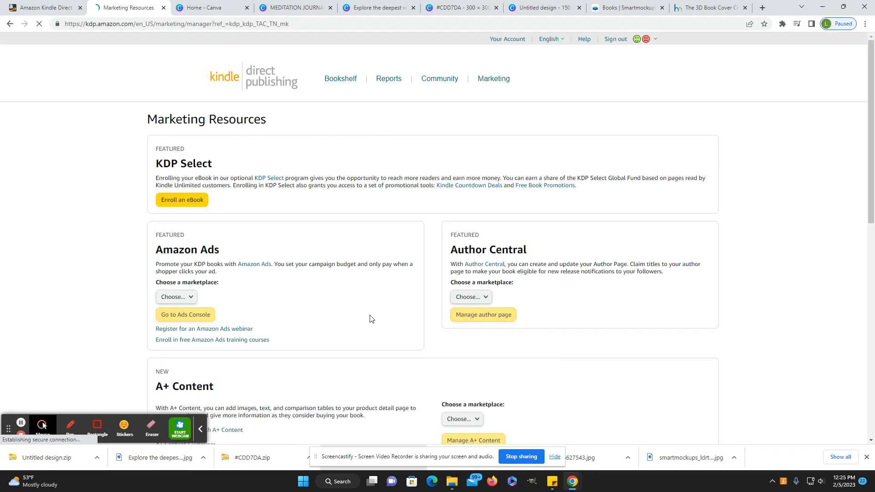
{"action": "scroll", "coordinate": [370, 322], "scroll_direction": "down", "scroll_amount": 3}
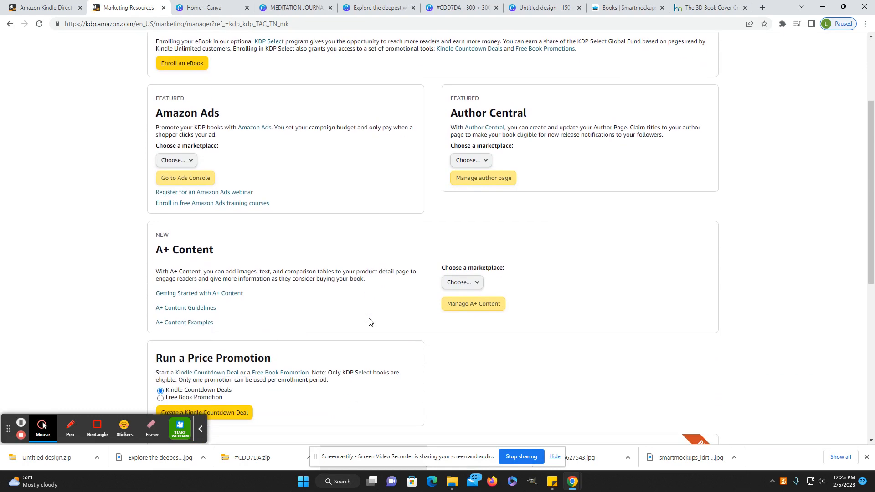
{"action": "scroll", "coordinate": [370, 314], "scroll_direction": "down", "scroll_amount": 1}
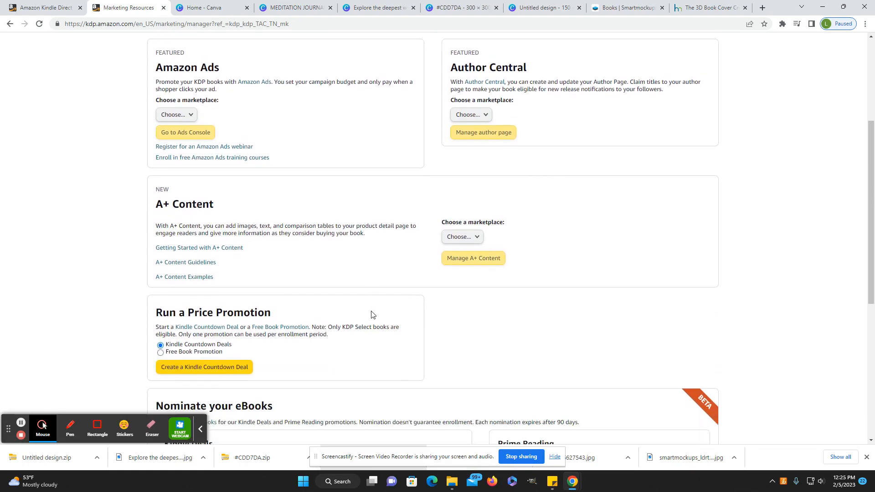
{"action": "scroll", "coordinate": [376, 285], "scroll_direction": "up", "scroll_amount": 1}
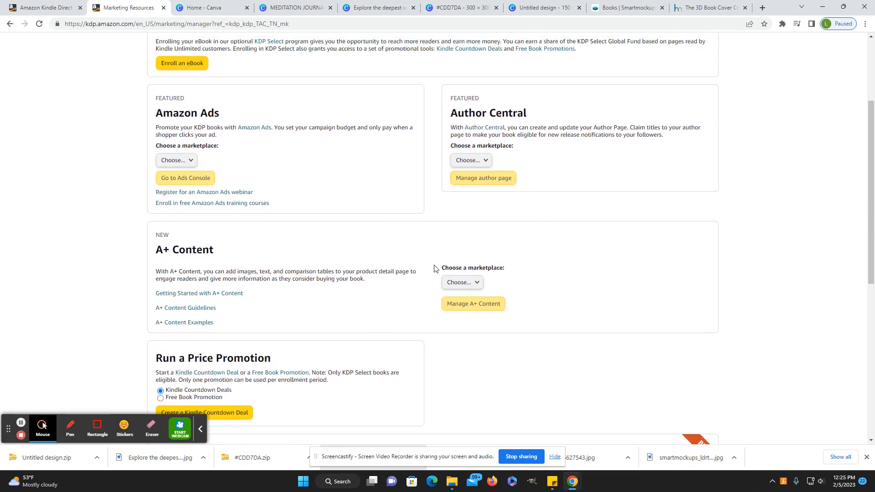
{"action": "left_click", "coordinate": [474, 283]}
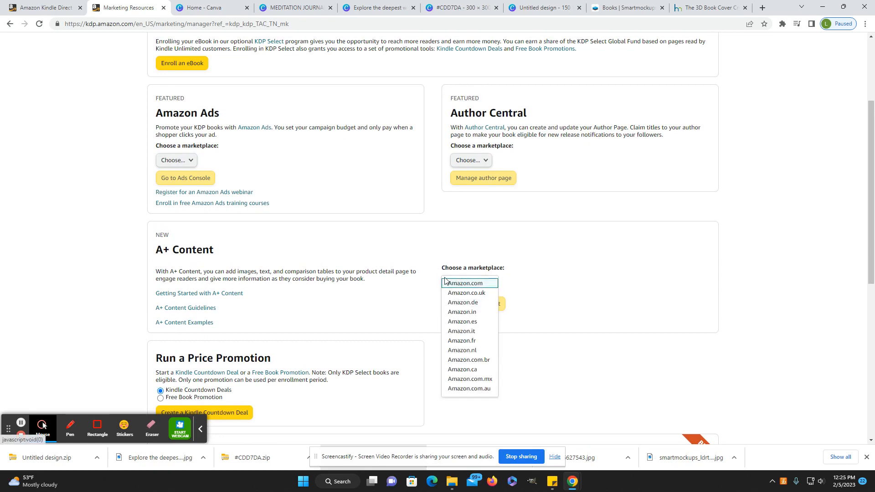
{"action": "left_click", "coordinate": [462, 283]}
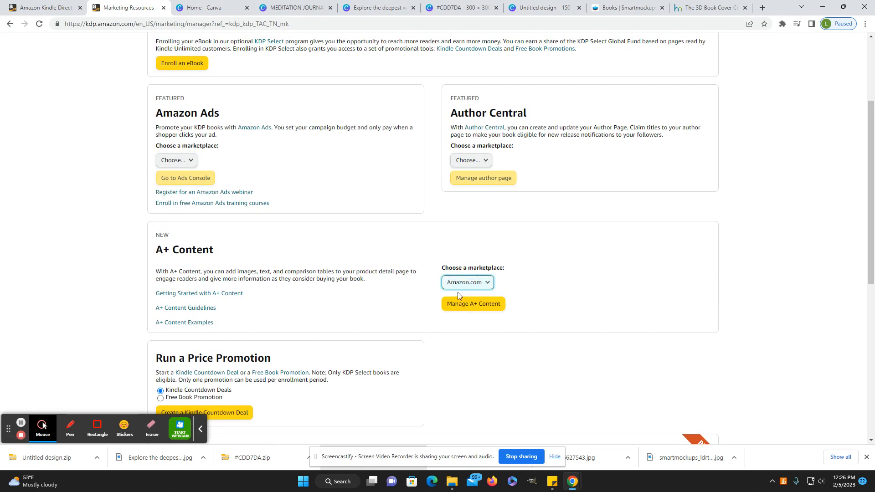
{"action": "left_click", "coordinate": [474, 304]}
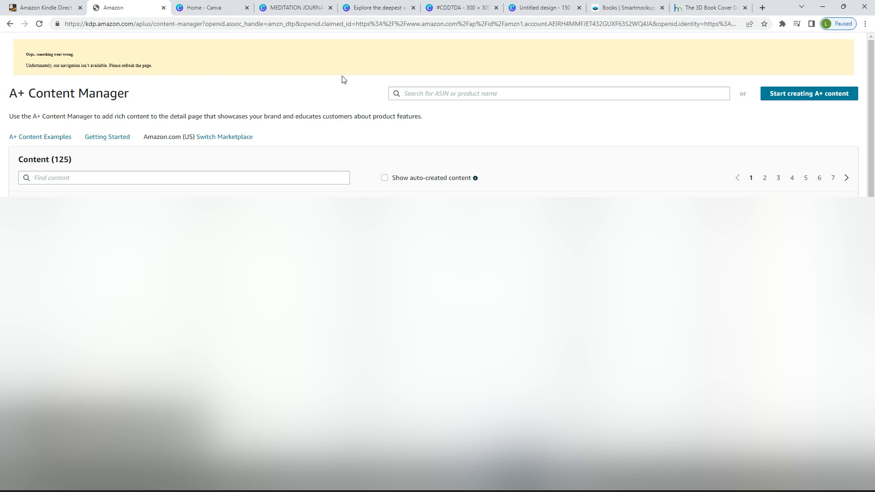
- Create A+ content named 'Relationship Journal' with a Standard Image & Light Text Overlay module
{"action": "left_click", "coordinate": [806, 94]}
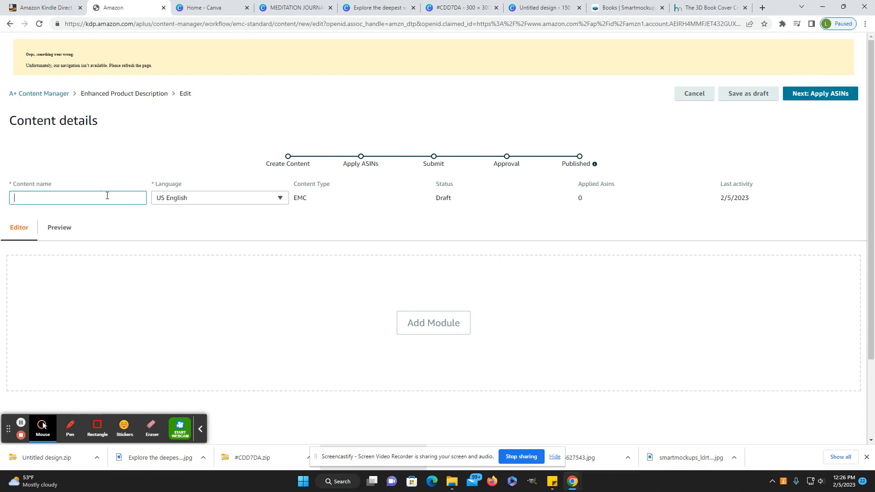
{"action": "type", "text": "Relationship Journal"}
{"action": "left_click", "coordinate": [430, 322]}
{"action": "scroll", "coordinate": [469, 268], "scroll_direction": "down", "scroll_amount": 3}
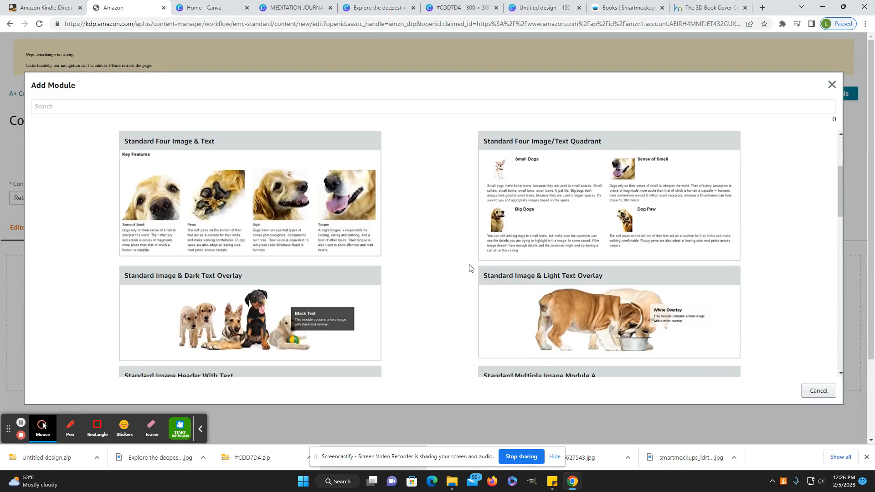
{"action": "scroll", "coordinate": [470, 268], "scroll_direction": "down", "scroll_amount": 2}
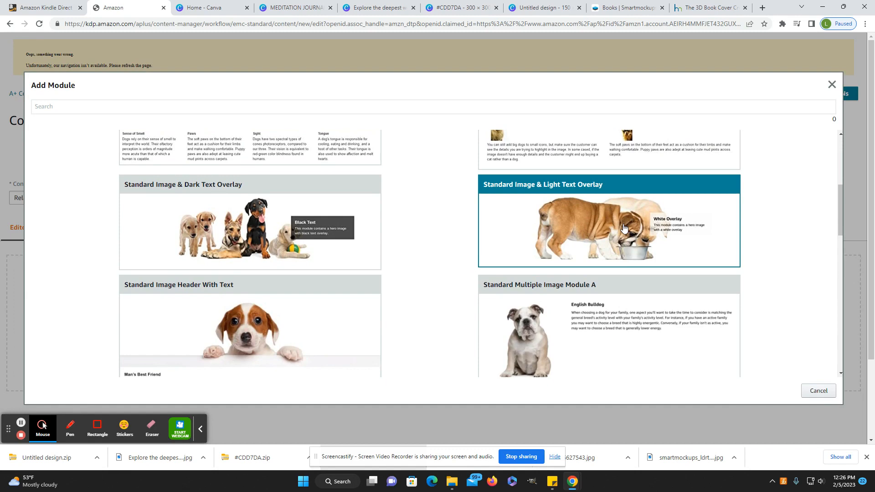
{"action": "scroll", "coordinate": [624, 229], "scroll_direction": "up", "scroll_amount": 5}
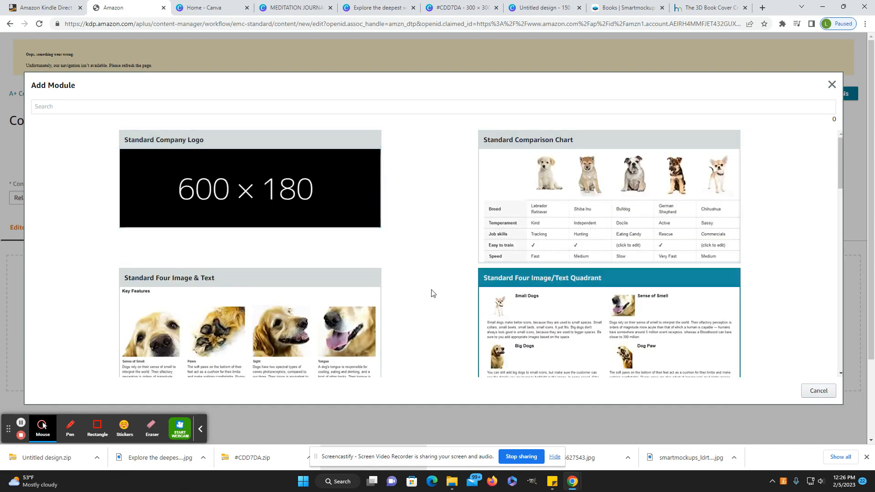
{"action": "scroll", "coordinate": [432, 293], "scroll_direction": "down", "scroll_amount": 4}
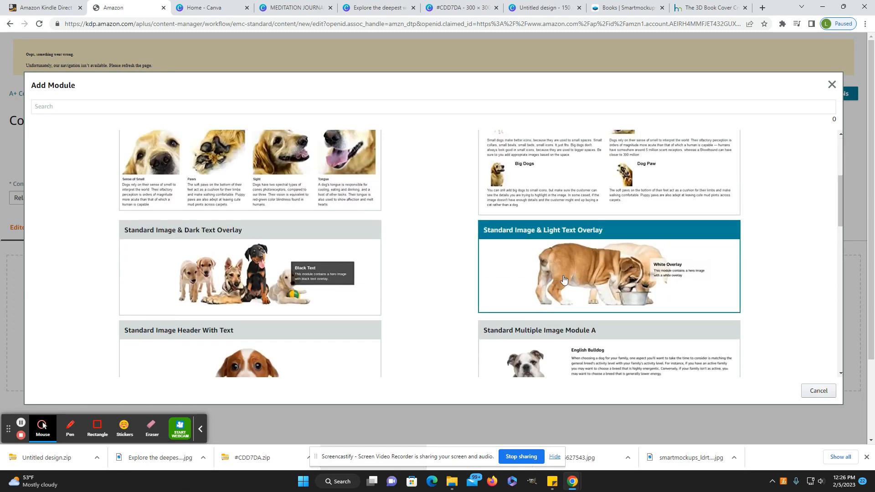
{"action": "left_click", "coordinate": [563, 280]}
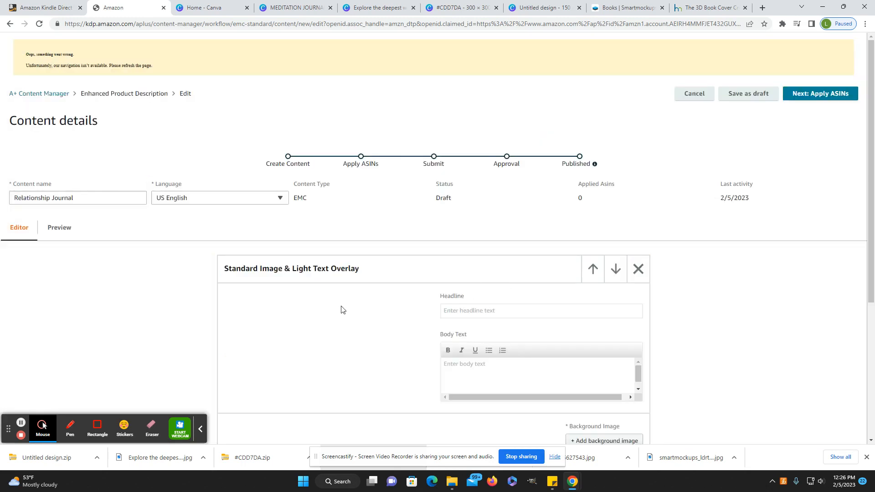
{"action": "scroll", "coordinate": [343, 310], "scroll_direction": "down", "scroll_amount": 1}
{"action": "scroll", "coordinate": [343, 309], "scroll_direction": "down", "scroll_amount": 1}
{"action": "scroll", "coordinate": [342, 310], "scroll_direction": "up", "scroll_amount": 2}
- Switch to the Relationship Journal banner design, close the download panel, and select its title
{"action": "left_click", "coordinate": [294, 7]}
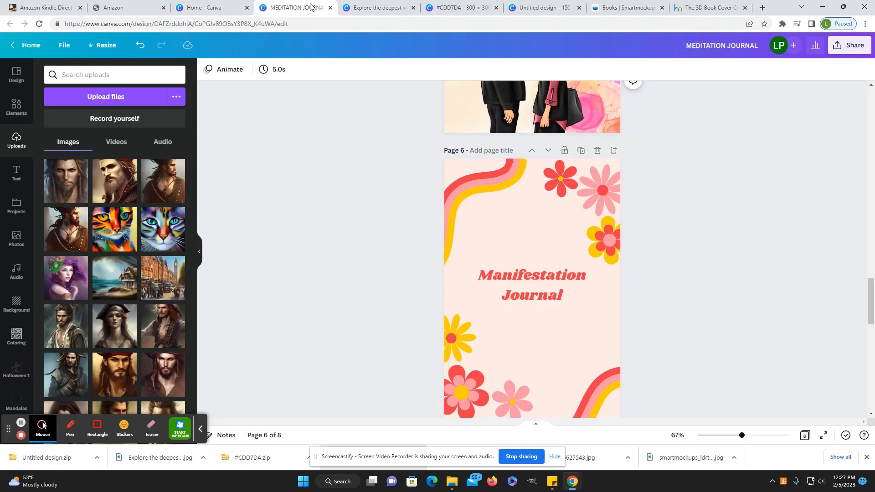
{"action": "left_click", "coordinate": [357, 7]}
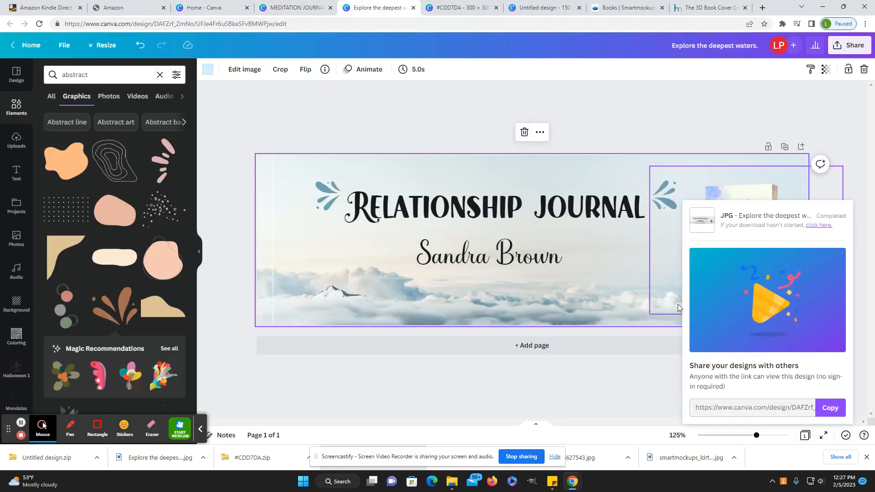
{"action": "left_click", "coordinate": [647, 359]}
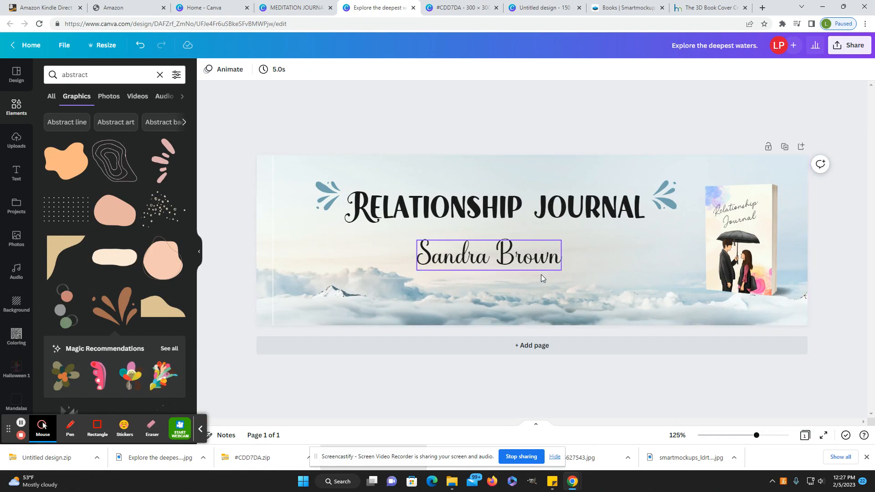
{"action": "left_click", "coordinate": [542, 212]}
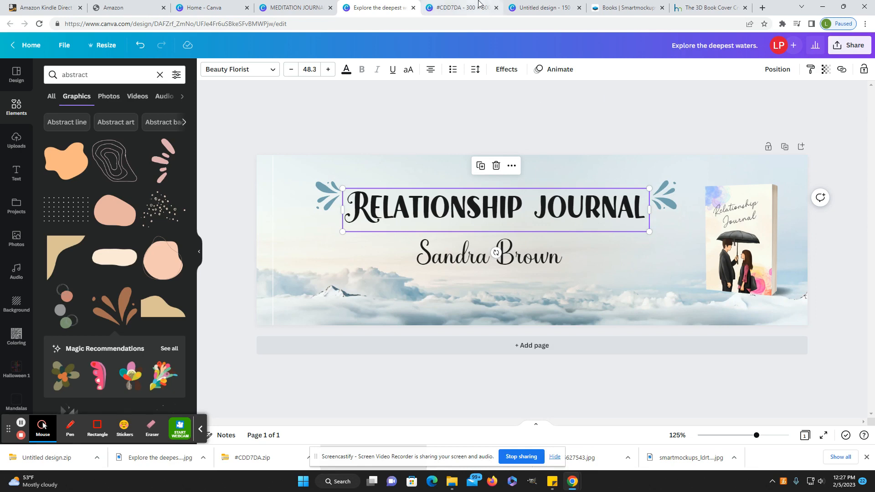
- Add a Standard Three Images & Text module to the Relationship Journal A+ draft
{"action": "left_click", "coordinate": [128, 5]}
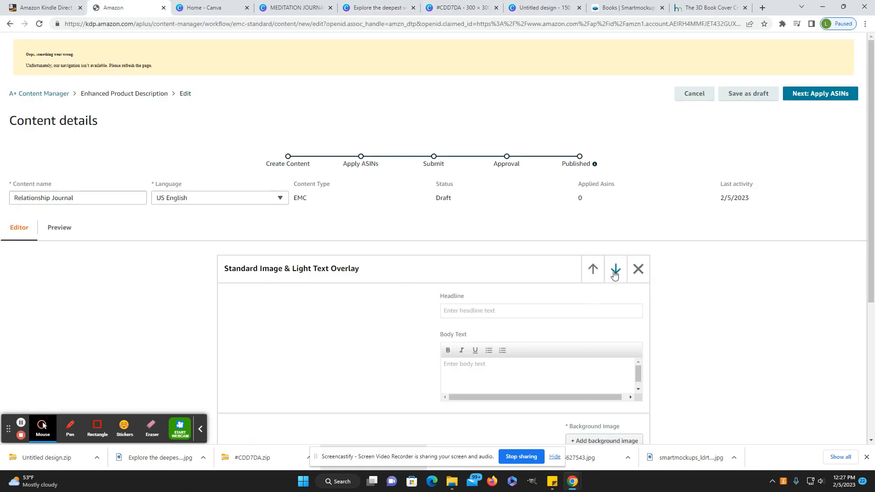
{"action": "scroll", "coordinate": [617, 276], "scroll_direction": "down", "scroll_amount": 5}
{"action": "left_click", "coordinate": [434, 319]}
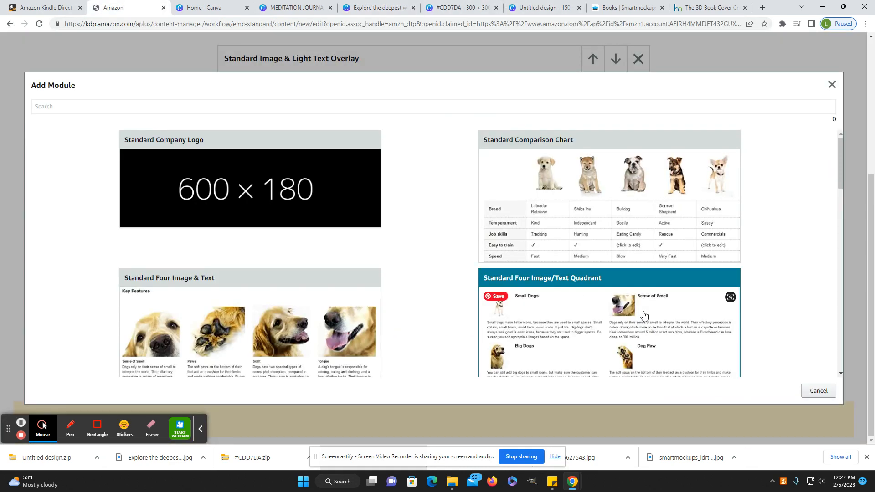
{"action": "scroll", "coordinate": [406, 319], "scroll_direction": "down", "scroll_amount": 5}
{"action": "scroll", "coordinate": [425, 292], "scroll_direction": "up", "scroll_amount": 5}
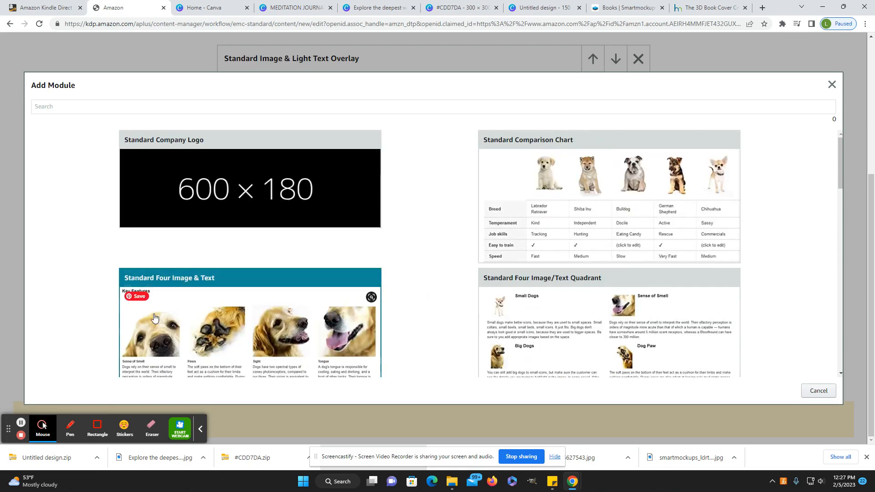
{"action": "scroll", "coordinate": [457, 305], "scroll_direction": "down", "scroll_amount": 2}
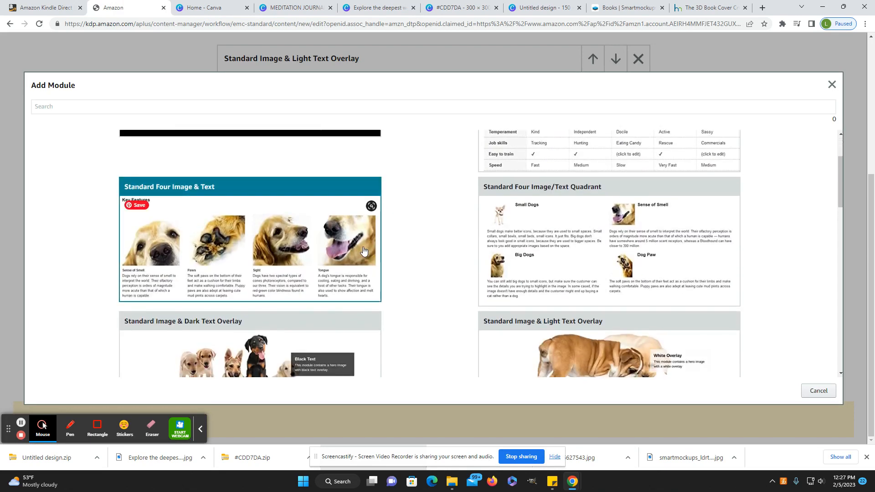
{"action": "scroll", "coordinate": [427, 275], "scroll_direction": "down", "scroll_amount": 10}
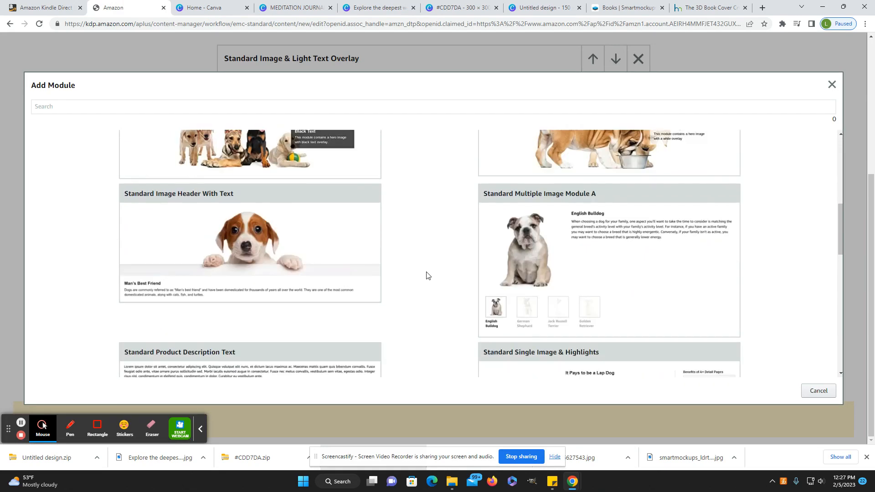
{"action": "scroll", "coordinate": [427, 276], "scroll_direction": "down", "scroll_amount": 7}
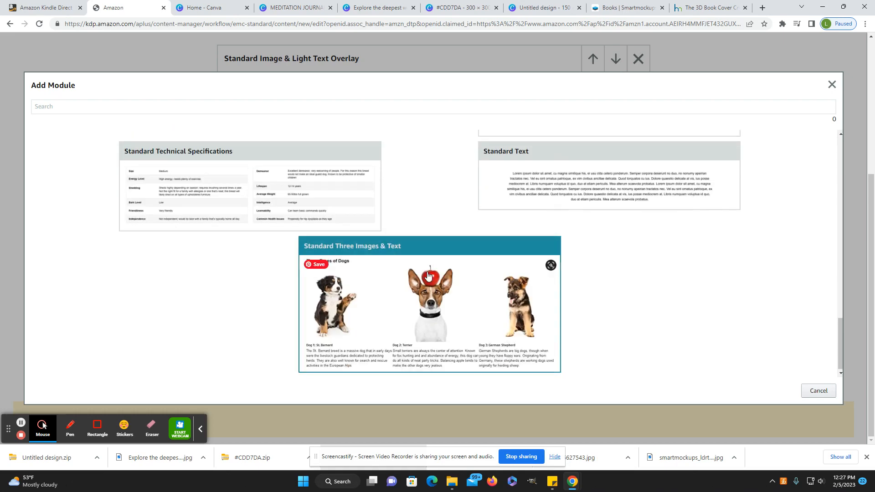
{"action": "left_click", "coordinate": [454, 312]}
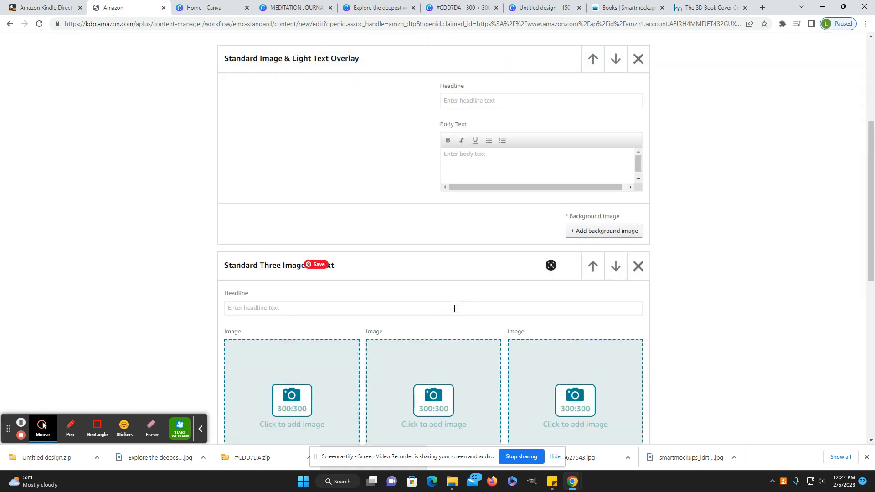
- Add a Standard Comparison Chart module below it
{"action": "scroll", "coordinate": [455, 308], "scroll_direction": "down", "scroll_amount": 10}
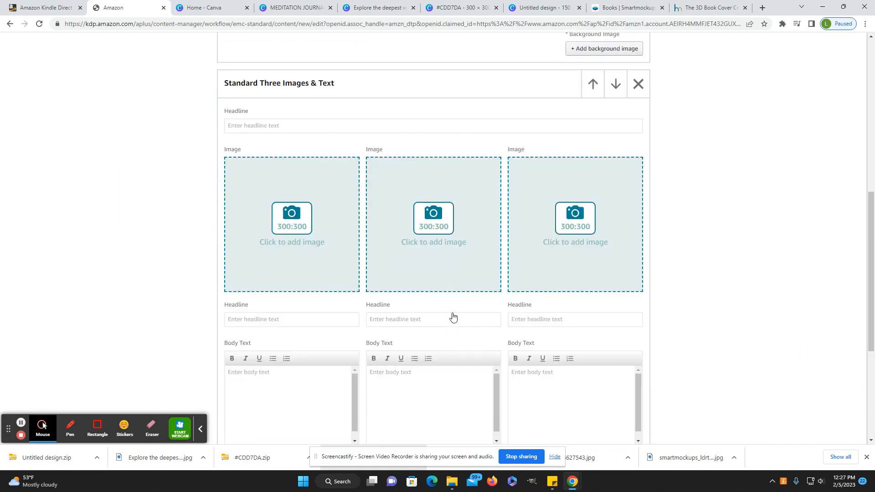
{"action": "scroll", "coordinate": [453, 317], "scroll_direction": "down", "scroll_amount": 1}
{"action": "left_click", "coordinate": [453, 317]}
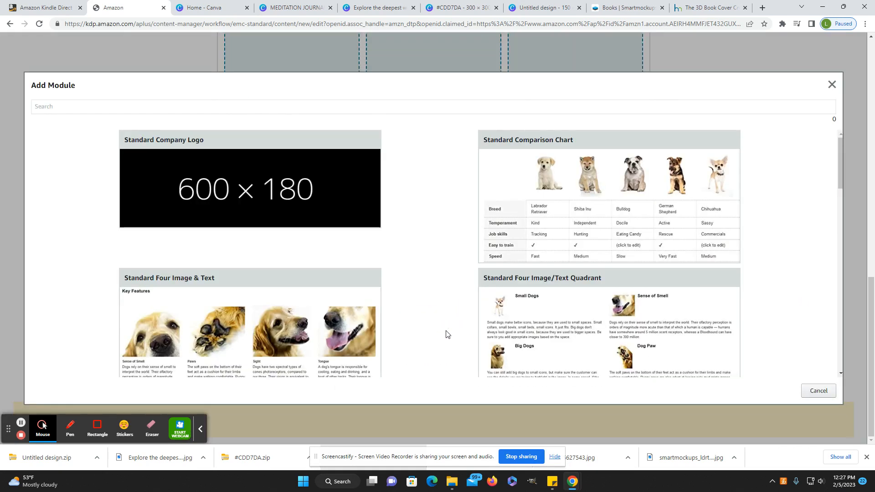
{"action": "left_click", "coordinate": [566, 172]}
{"action": "scroll", "coordinate": [652, 259], "scroll_direction": "up", "scroll_amount": 10}
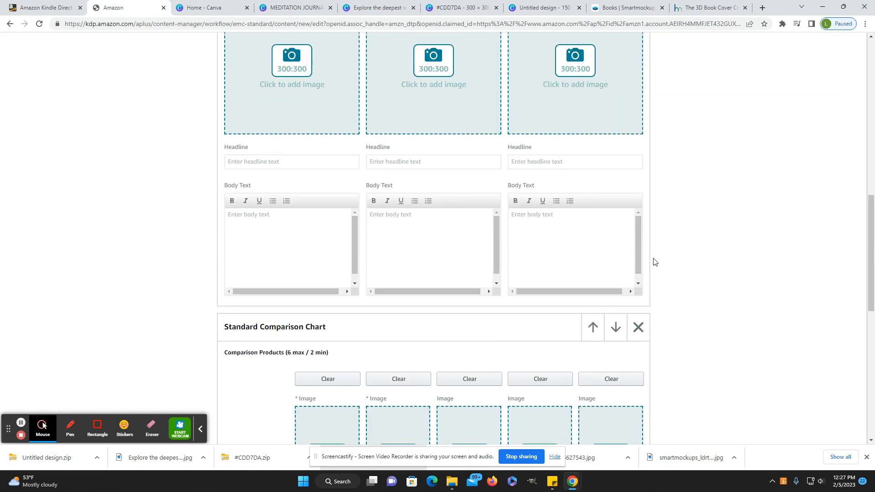
{"action": "scroll", "coordinate": [654, 262], "scroll_direction": "up", "scroll_amount": 4}
{"action": "scroll", "coordinate": [653, 262], "scroll_direction": "down", "scroll_amount": 3}
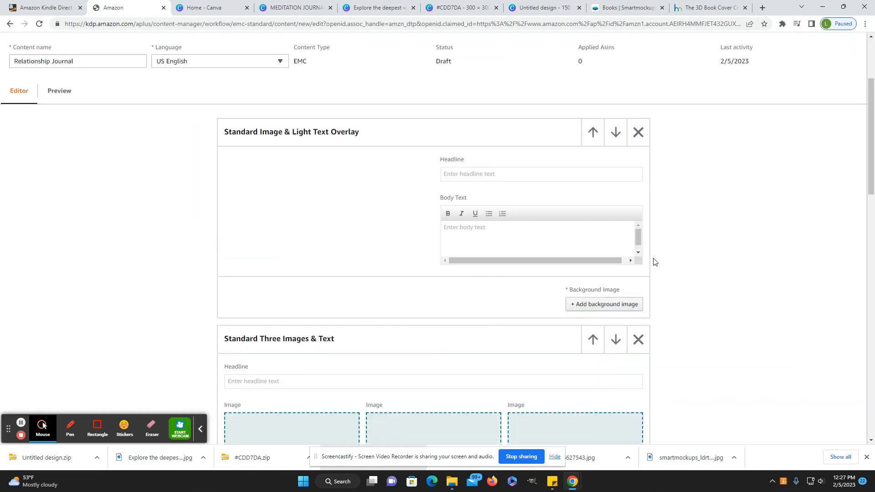
- Upload the 'Explore the deepest waters' banner as background, with keywords naming the relationship guided journal and author
{"action": "left_click", "coordinate": [605, 305]}
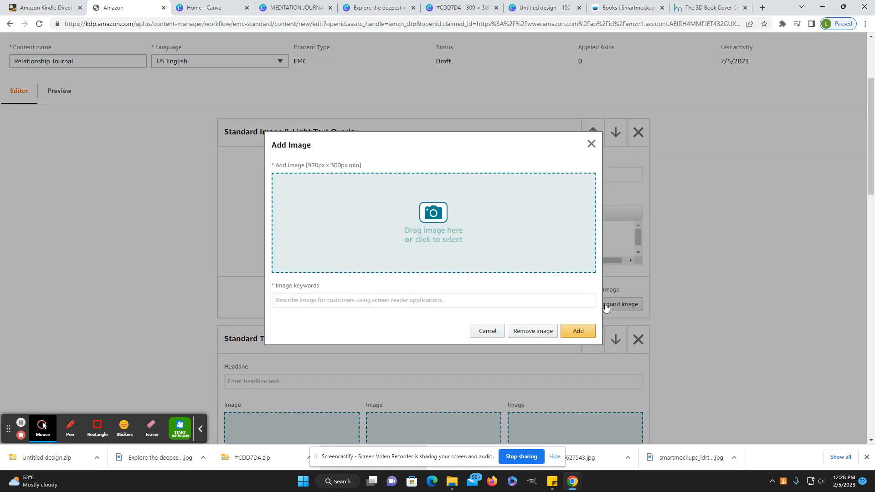
{"action": "left_click", "coordinate": [435, 215]}
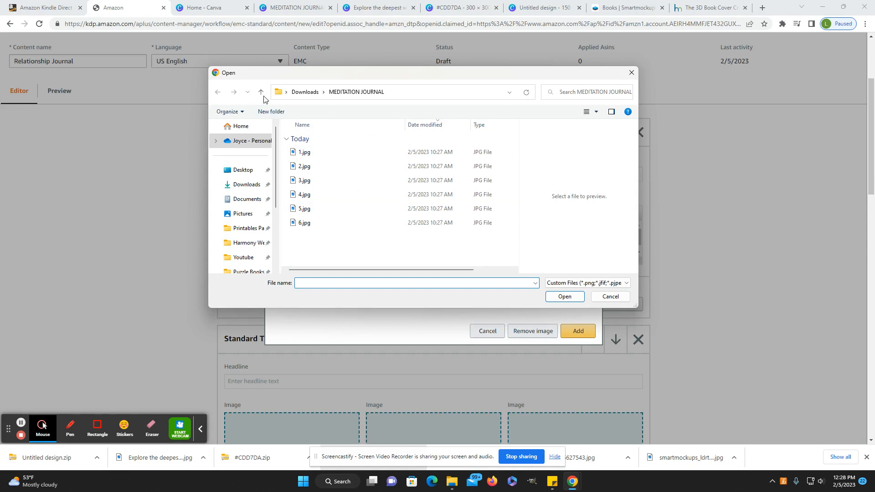
{"action": "left_click", "coordinate": [261, 94]}
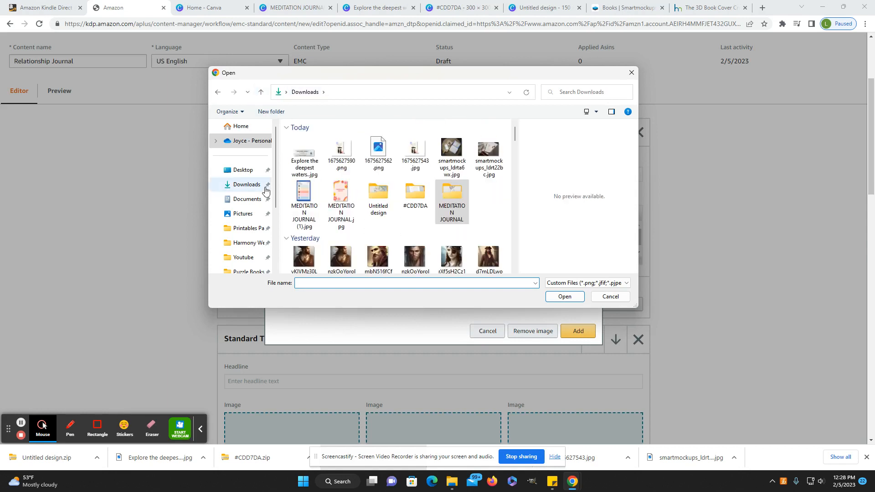
{"action": "left_click", "coordinate": [304, 155]}
{"action": "left_click", "coordinate": [563, 296]}
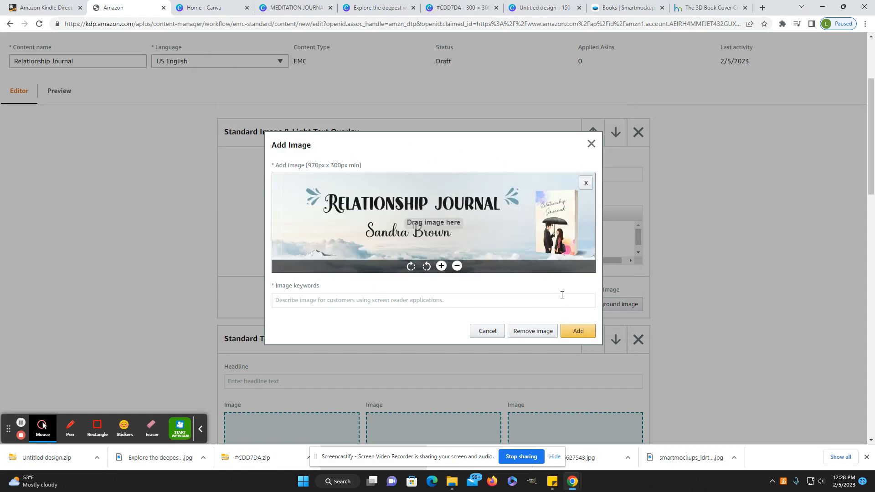
{"action": "left_click", "coordinate": [330, 301]}
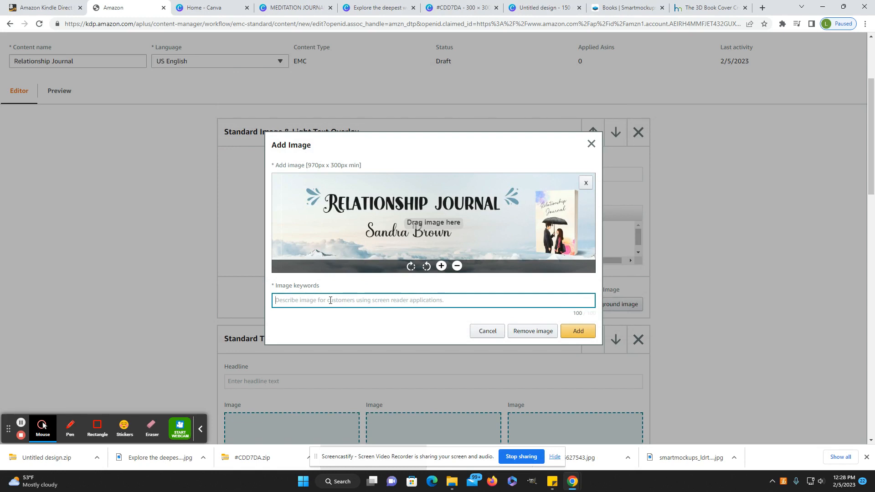
{"action": "type", "text": "r"}
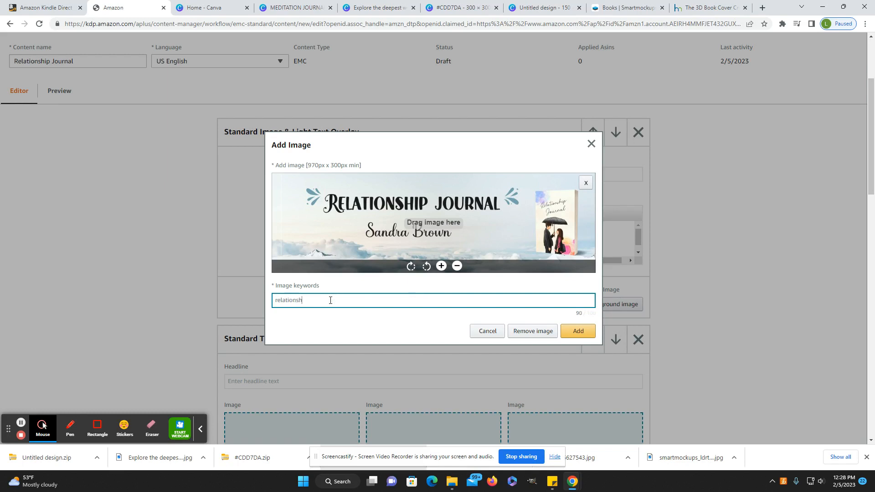
{"action": "type", "text": "elationshi"}
{"action": "type", "text": "andra Brown Guided Journal"}
{"action": "left_click", "coordinate": [577, 330]}
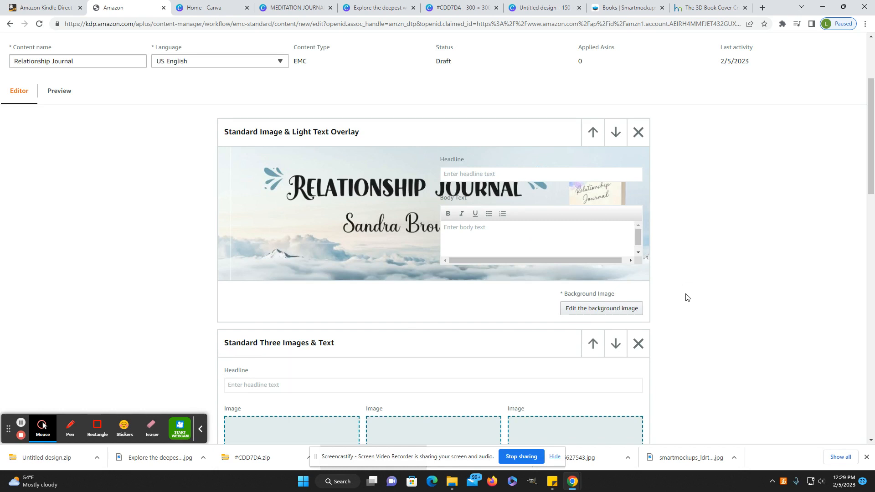
- Fill the first image slot with #CDD7DA 1.jpg, keyword 'prompt journal'
{"action": "scroll", "coordinate": [687, 298], "scroll_direction": "down", "scroll_amount": 1}
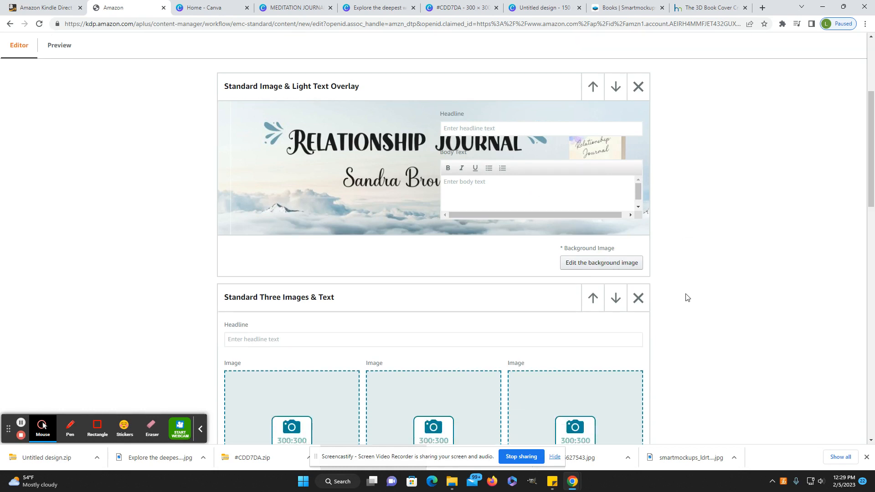
{"action": "scroll", "coordinate": [687, 298], "scroll_direction": "down", "scroll_amount": 5}
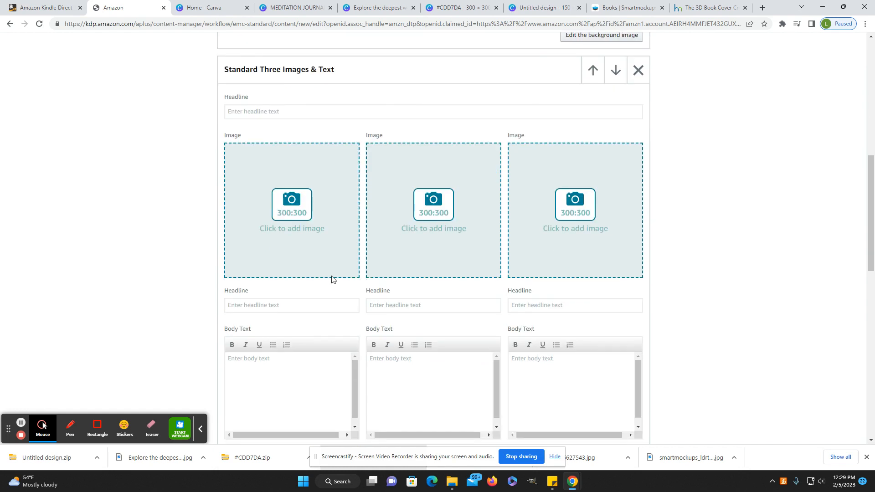
{"action": "left_click", "coordinate": [305, 218]}
{"action": "left_click", "coordinate": [421, 223]}
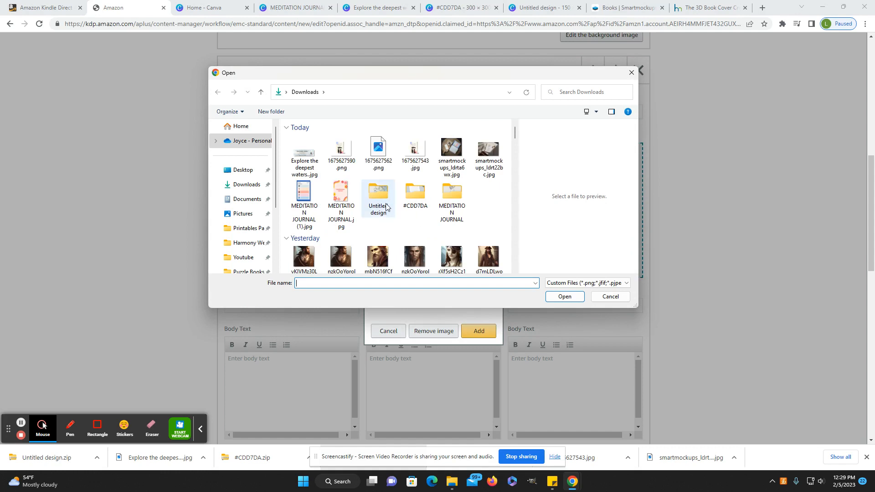
{"action": "double_click", "coordinate": [418, 195]}
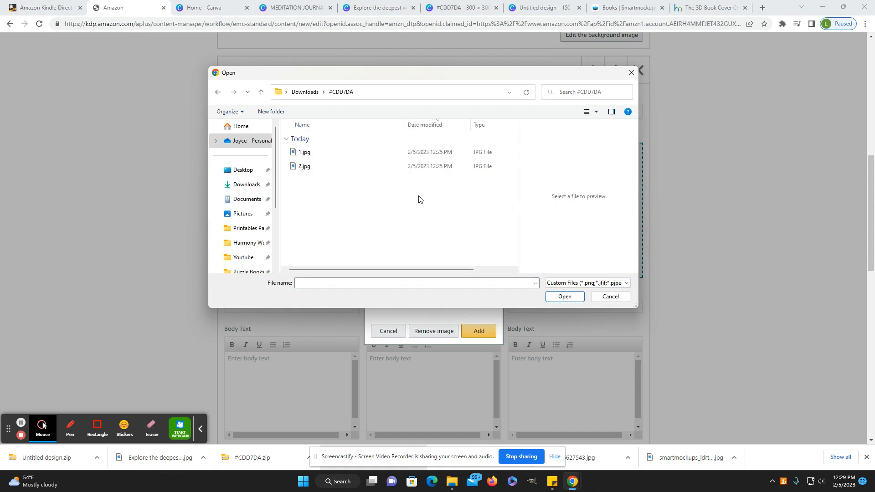
{"action": "left_click", "coordinate": [320, 151]}
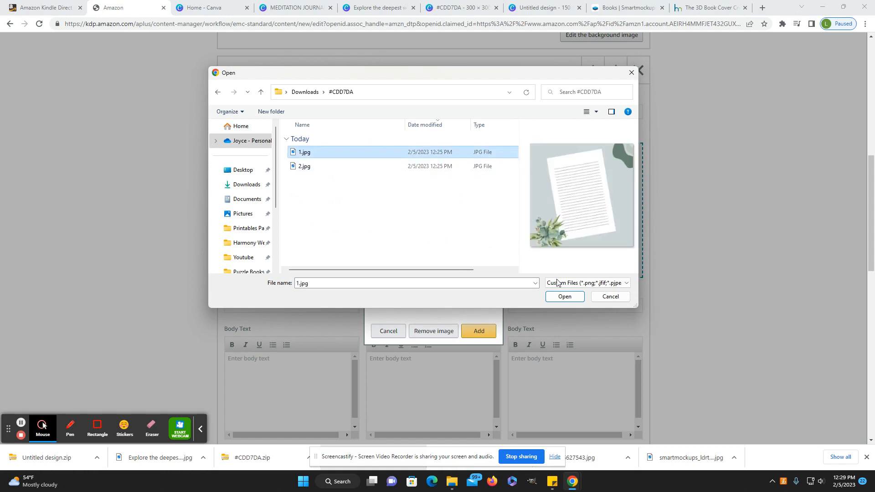
{"action": "left_click", "coordinate": [565, 296]}
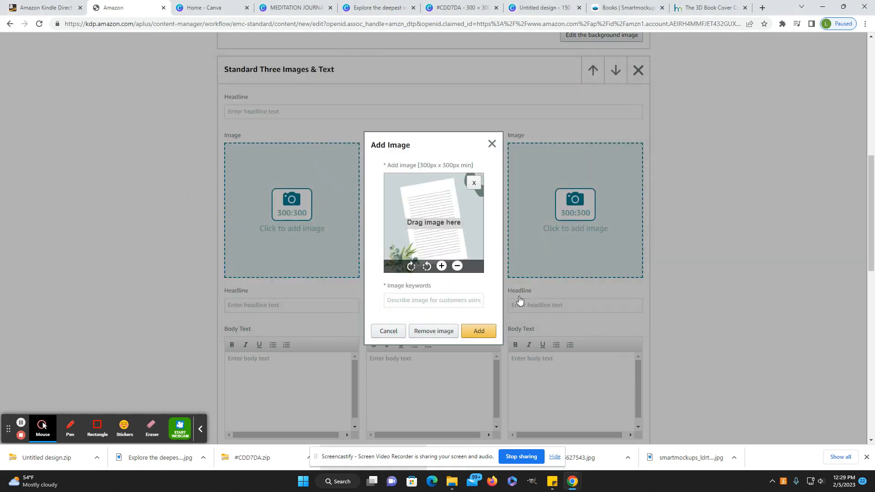
{"action": "left_click", "coordinate": [471, 298]}
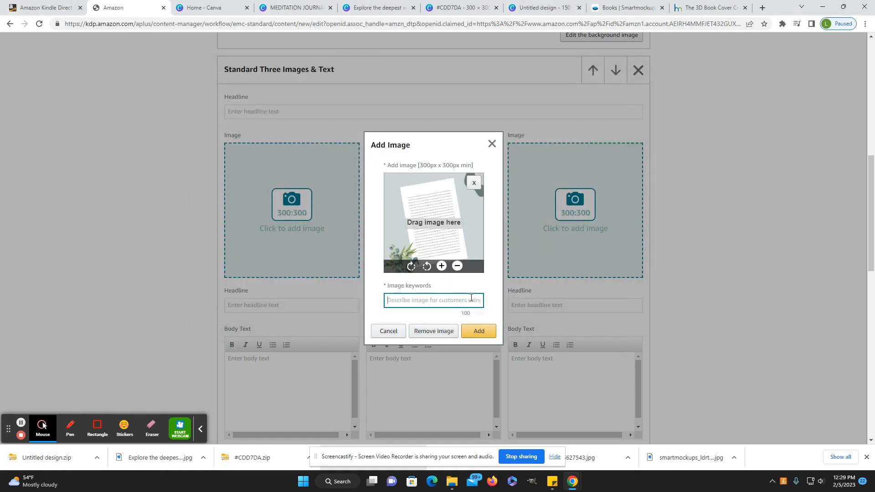
{"action": "type", "text": "line"}
{"action": "key", "text": "BackSpace"}
{"action": "key", "text": "BackSpace"}
{"action": "key", "text": "BackSpace"}
{"action": "key", "text": "BackSpace"}
{"action": "type", "text": "prompt journal"}
{"action": "left_click", "coordinate": [478, 331]}
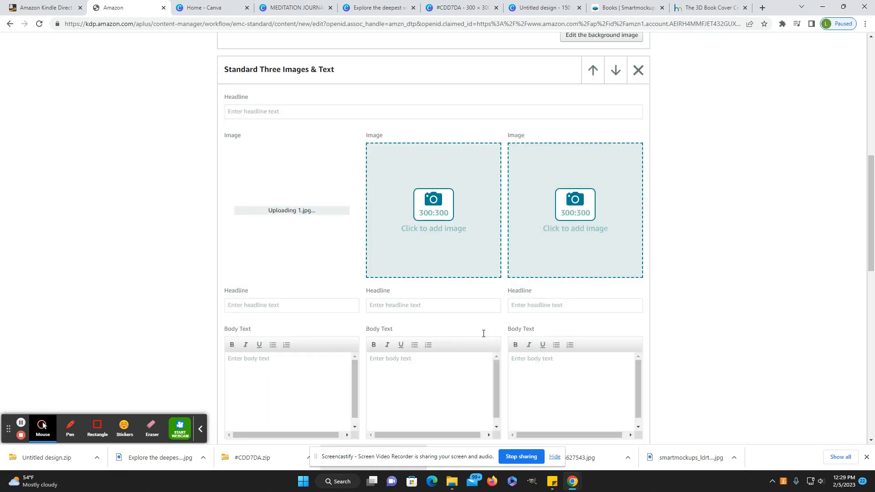
- Fill the middle image slot with 1.jpg, keyword 'journal'
{"action": "left_click", "coordinate": [433, 212]}
{"action": "left_click", "coordinate": [431, 220]}
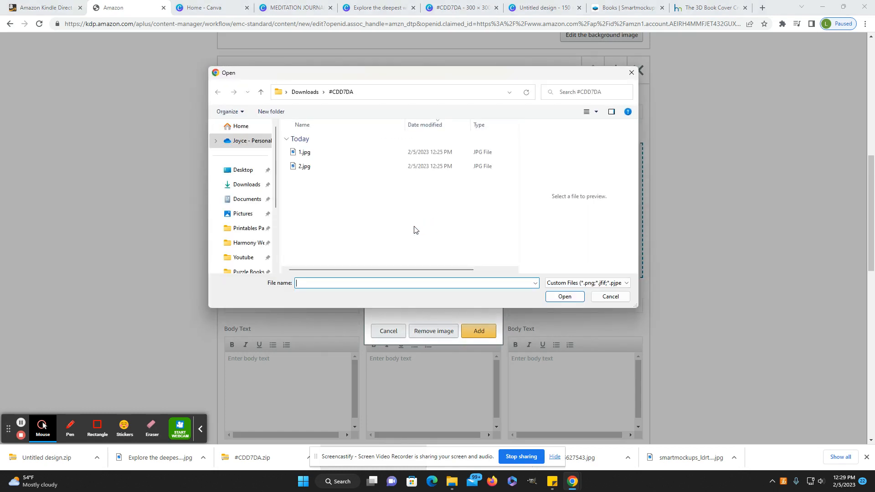
{"action": "left_click", "coordinate": [321, 154]}
{"action": "left_click", "coordinate": [569, 298]}
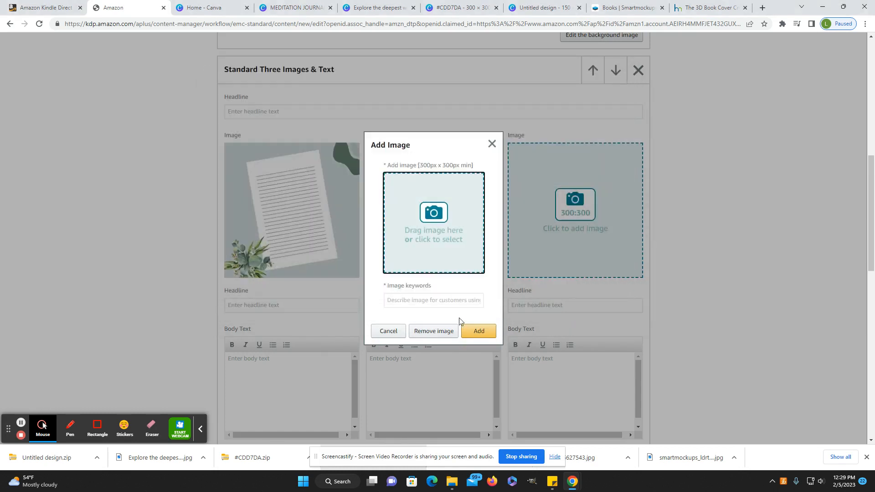
{"action": "left_click", "coordinate": [422, 302]}
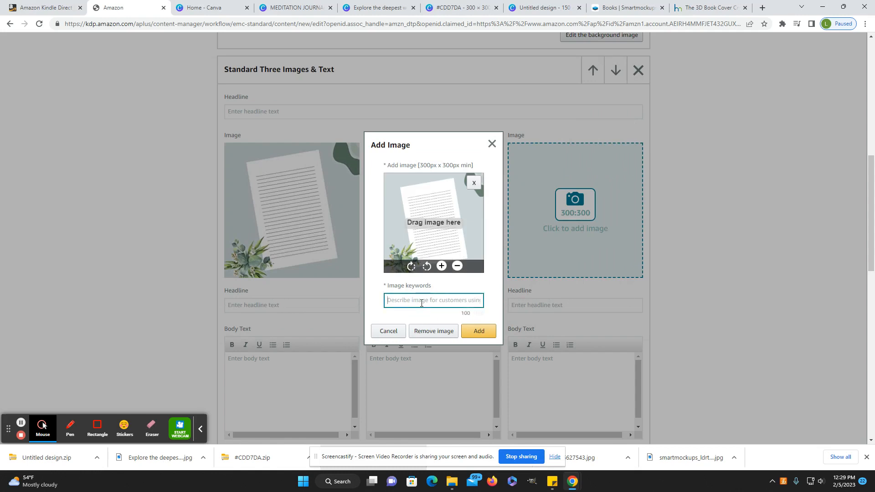
{"action": "type", "text": "journal"}
{"action": "left_click", "coordinate": [478, 331]}
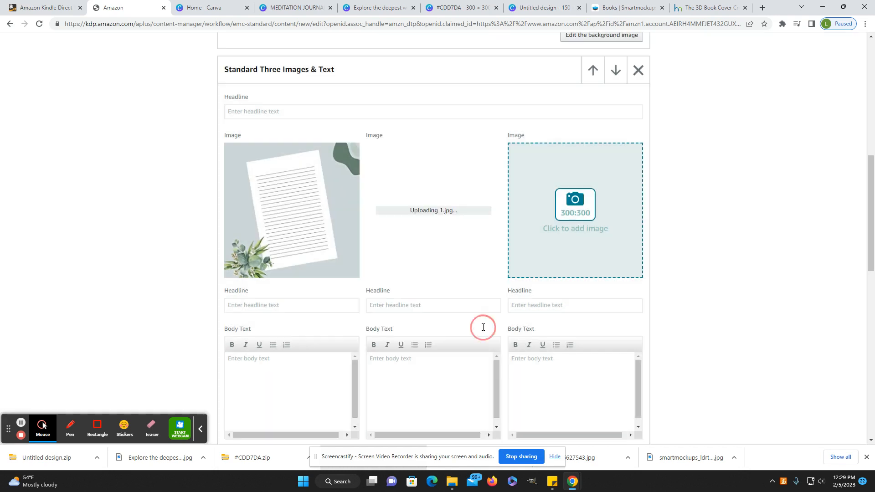
- Fill the third slot with the class schedule graphic 2.jpg, keyword 'schedule'
{"action": "left_click", "coordinate": [581, 213]}
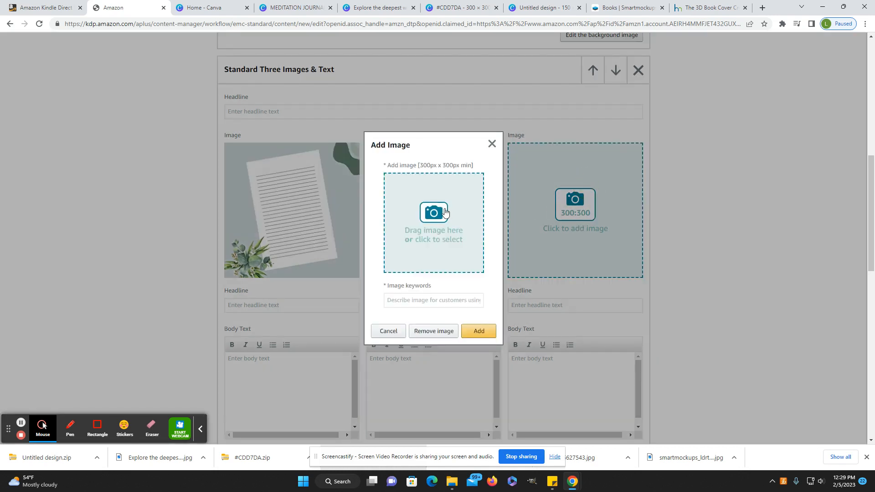
{"action": "left_click", "coordinate": [446, 210]}
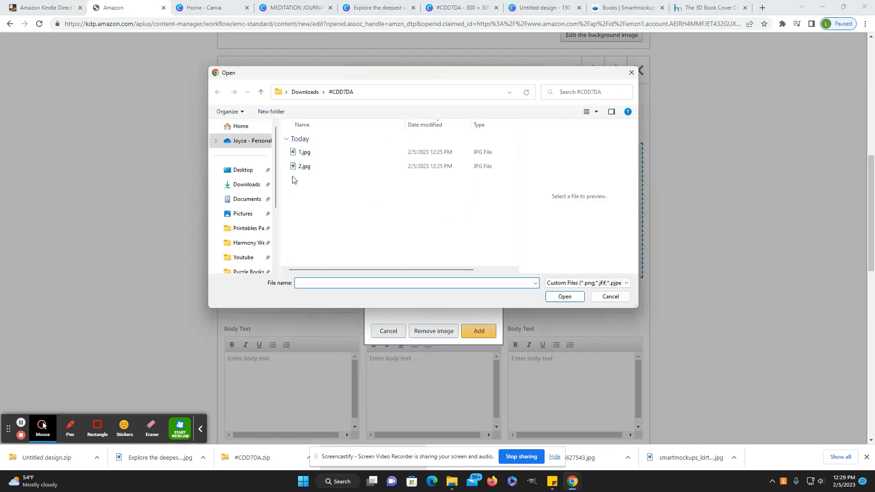
{"action": "left_click", "coordinate": [303, 166]}
{"action": "left_click", "coordinate": [565, 296]}
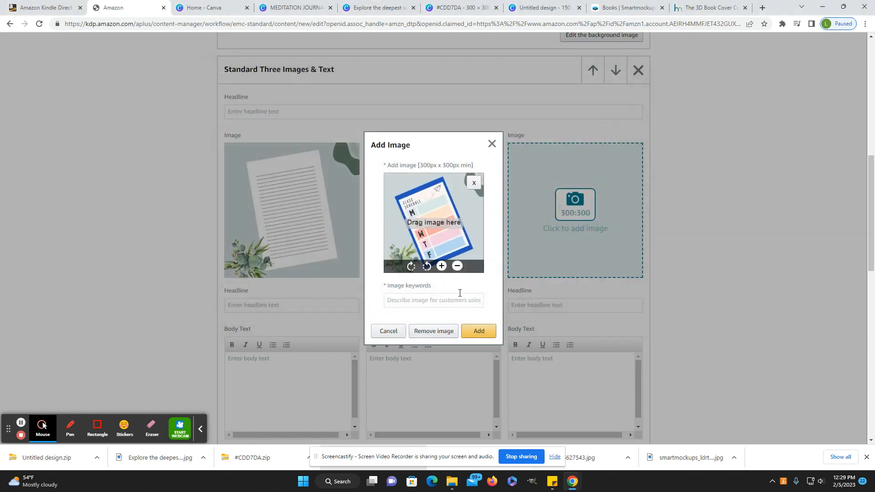
{"action": "left_click", "coordinate": [431, 296]}
{"action": "type", "text": "schedule"}
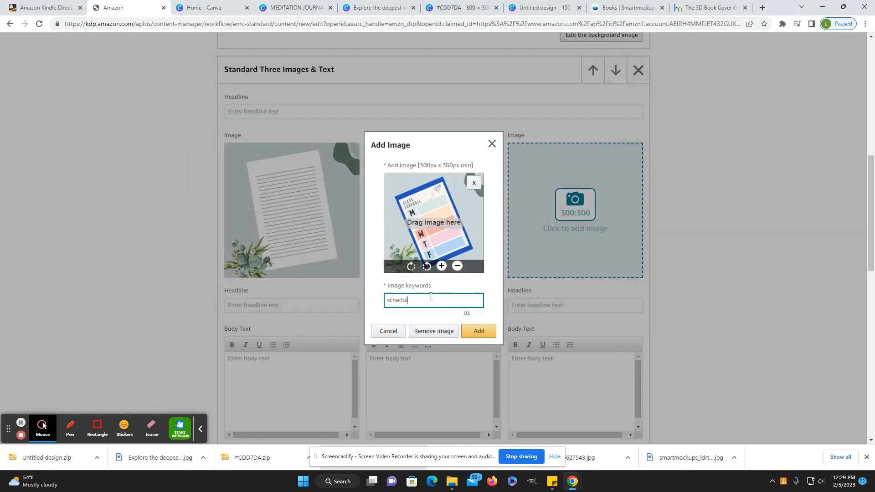
{"action": "left_click", "coordinate": [487, 332]}
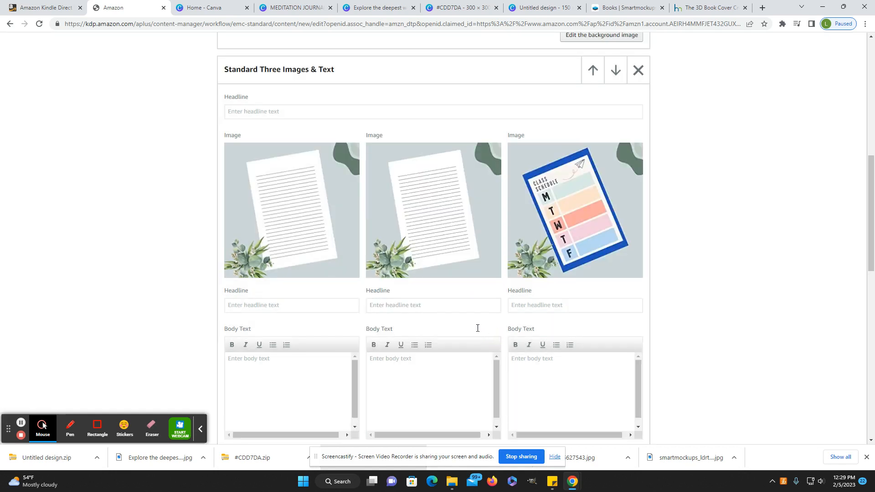
{"action": "scroll", "coordinate": [477, 328], "scroll_direction": "down", "scroll_amount": 1}
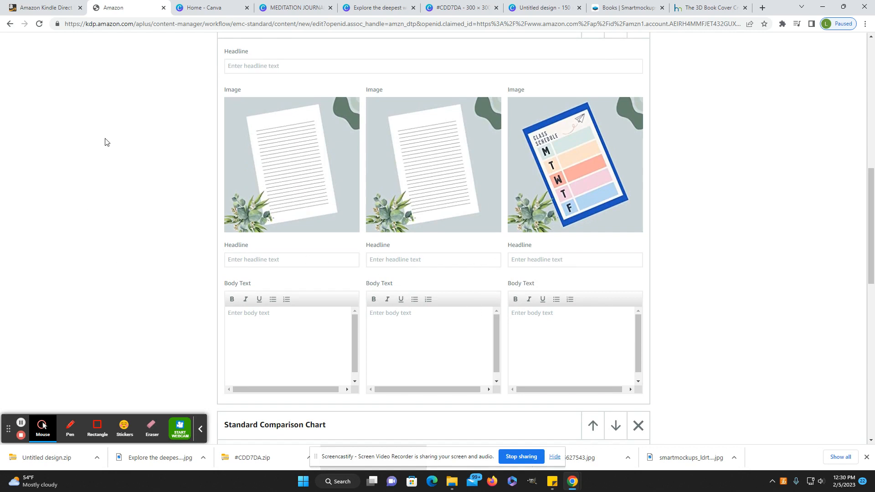
- Enter headlines 'Lined Page', 'Guided Journal' and 'Class Schedule' for the left, middle and right images
{"action": "scroll", "coordinate": [180, 209], "scroll_direction": "up", "scroll_amount": 1}
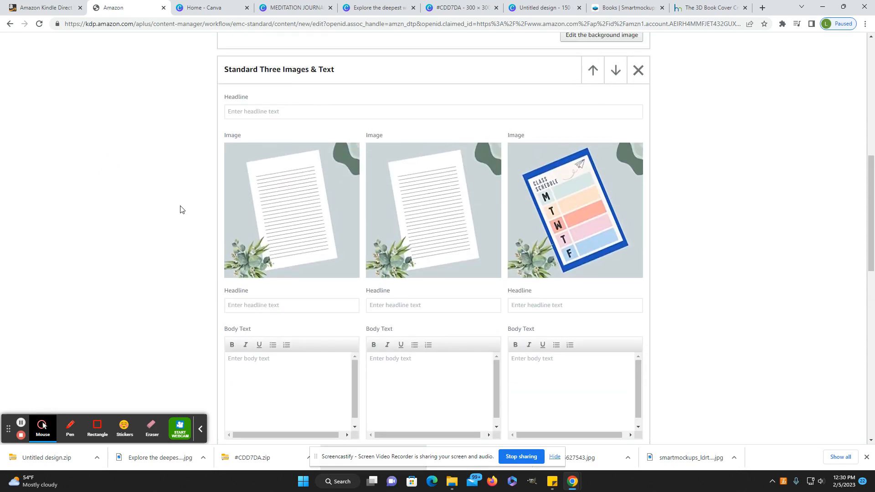
{"action": "left_click", "coordinate": [291, 305]}
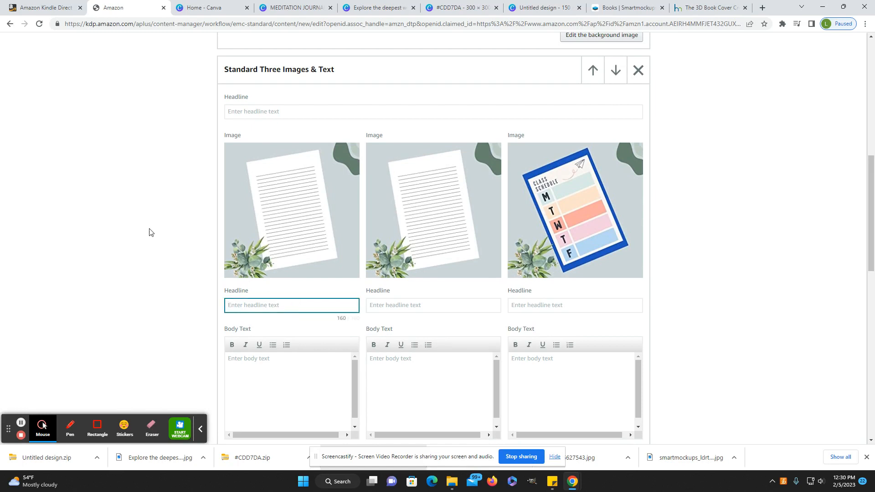
{"action": "type", "text": "Lined Page"}
{"action": "key", "text": "Tab"}
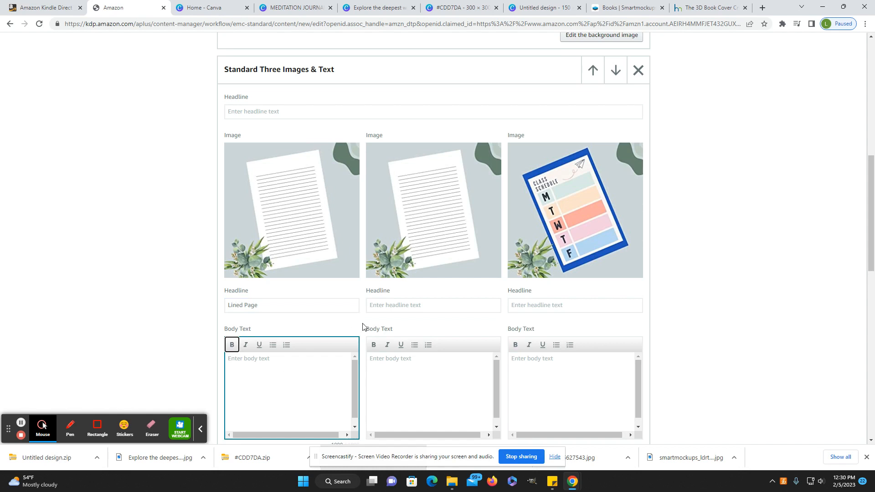
{"action": "left_click", "coordinate": [407, 308]}
{"action": "type", "text": "G"}
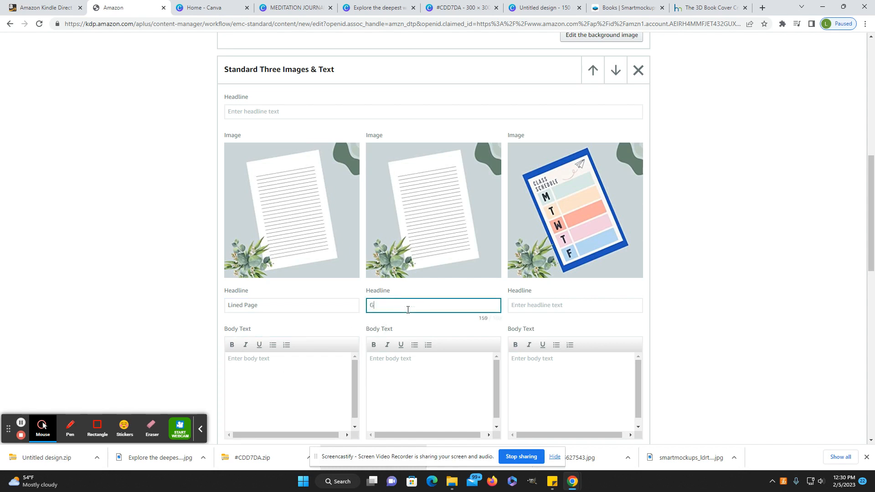
{"action": "type", "text": "uided Journal"}
{"action": "left_click", "coordinate": [543, 312]}
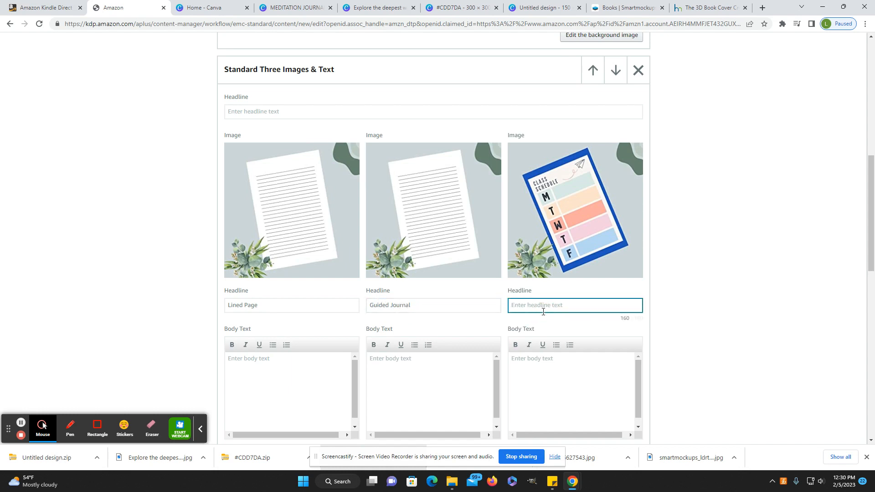
{"action": "type", "text": "Class Schedule"}
{"action": "scroll", "coordinate": [697, 283], "scroll_direction": "up", "scroll_amount": 9}
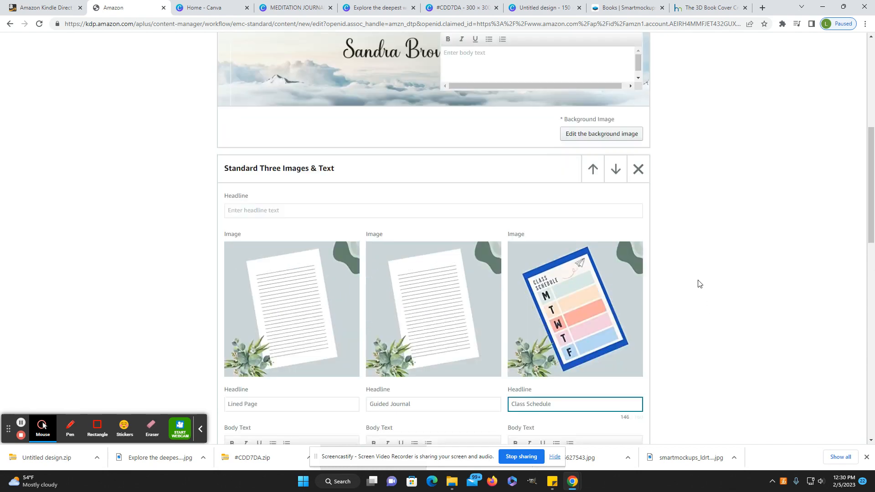
{"action": "scroll", "coordinate": [700, 284], "scroll_direction": "down", "scroll_amount": 4}
{"action": "scroll", "coordinate": [699, 284], "scroll_direction": "down", "scroll_amount": 7}
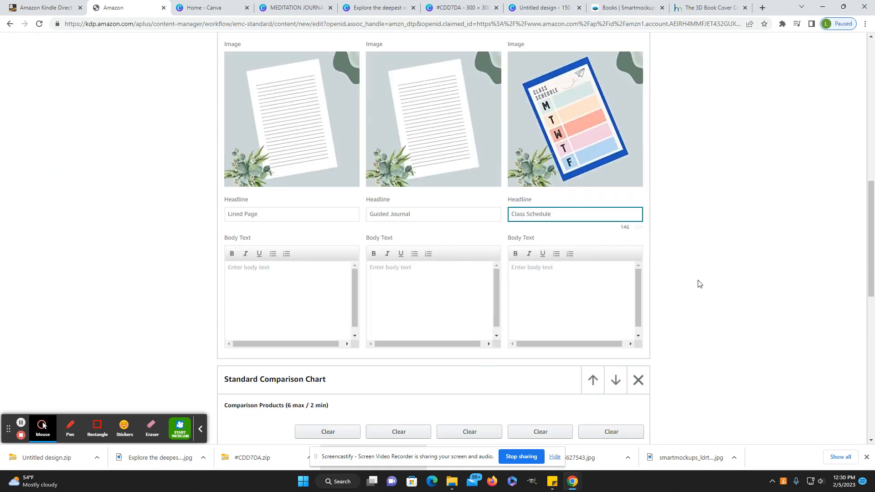
{"action": "scroll", "coordinate": [699, 283], "scroll_direction": "down", "scroll_amount": 7}
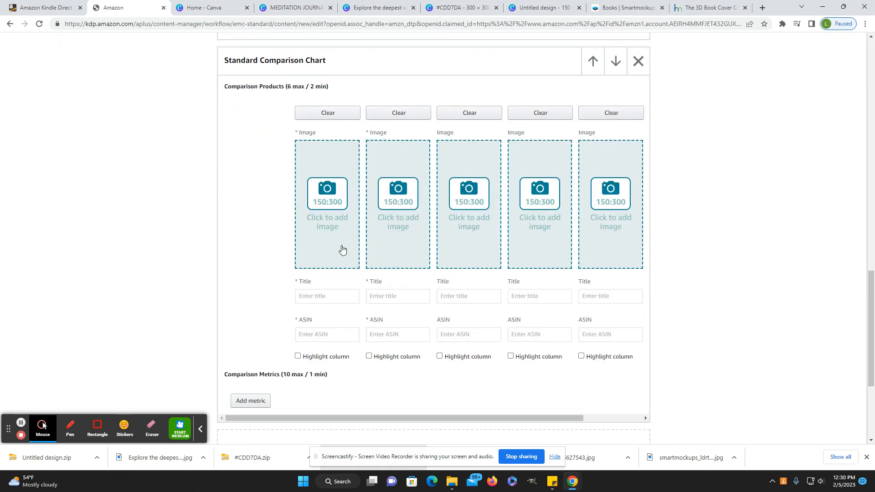
- Upload 1.jpg, the meditation journal cover, from Downloads > Untitled design for the first product
{"action": "left_click", "coordinate": [328, 198]}
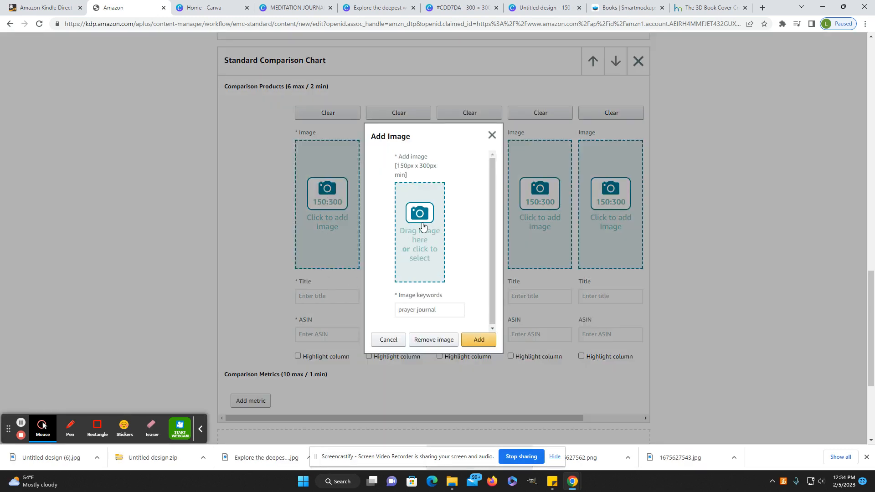
{"action": "left_click", "coordinate": [421, 222]}
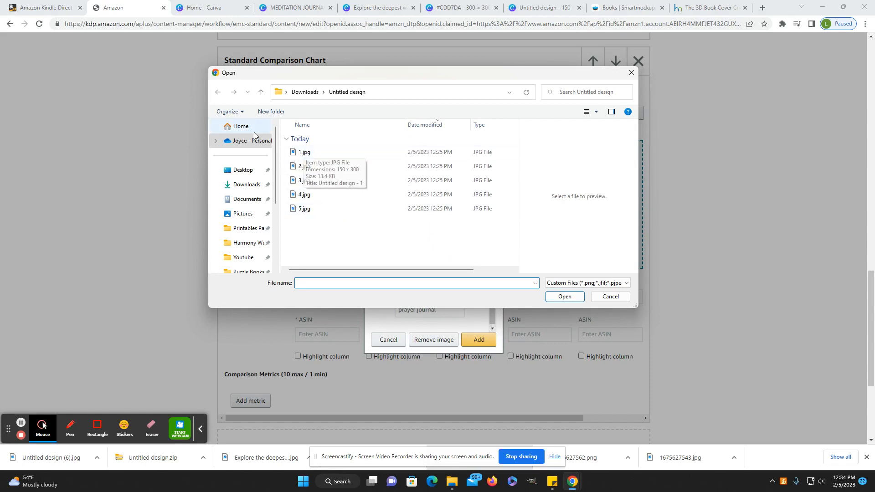
{"action": "left_click", "coordinate": [261, 92]}
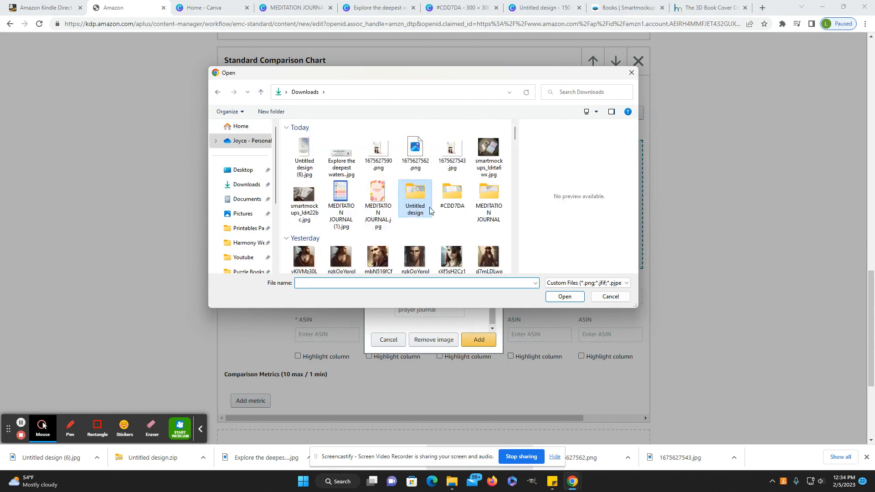
{"action": "left_click", "coordinate": [406, 205]}
{"action": "double_click", "coordinate": [407, 205]}
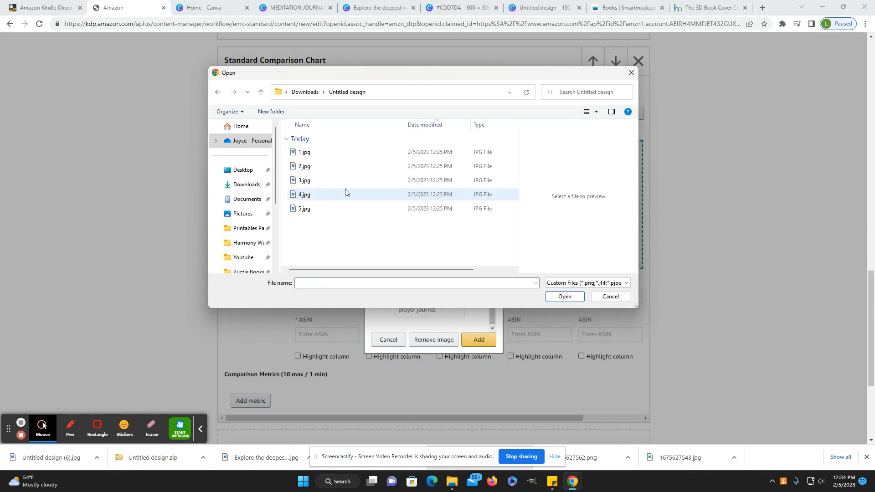
{"action": "left_click", "coordinate": [349, 154]}
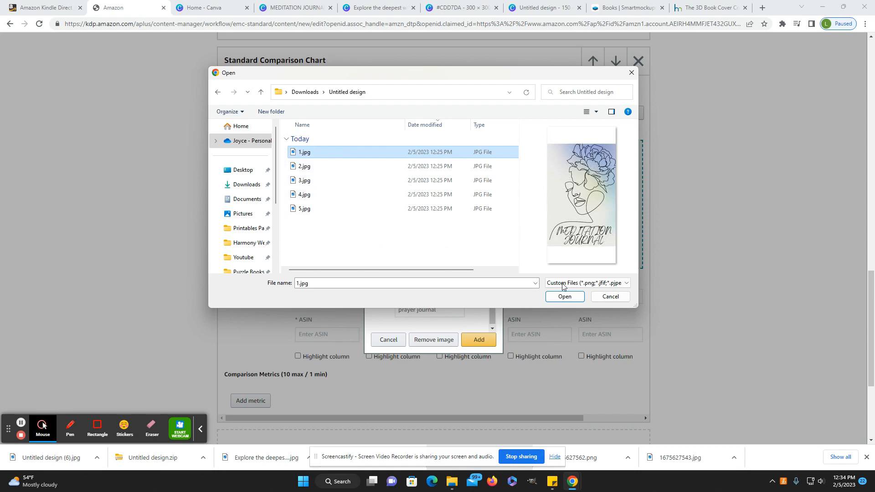
{"action": "left_click", "coordinate": [564, 297]}
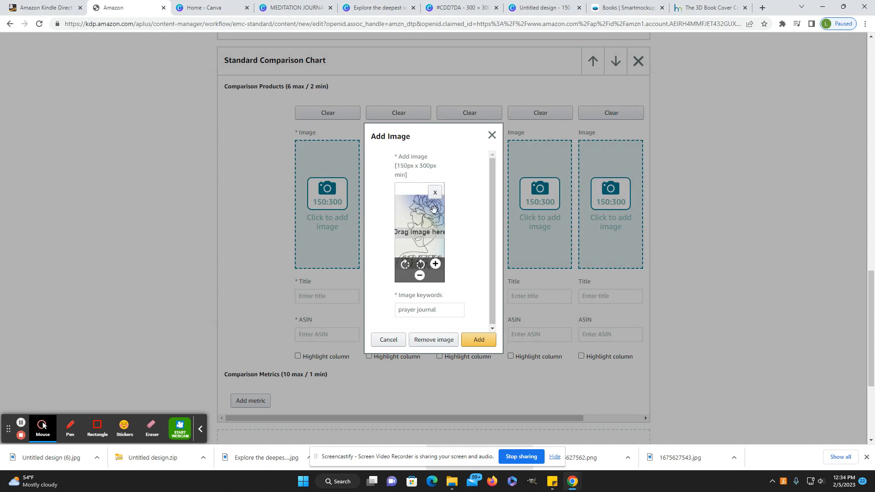
- Replace it with 2.jpg, the prayer journal cover, and add it to the first column
{"action": "left_click", "coordinate": [434, 192]}
{"action": "left_click", "coordinate": [422, 229]}
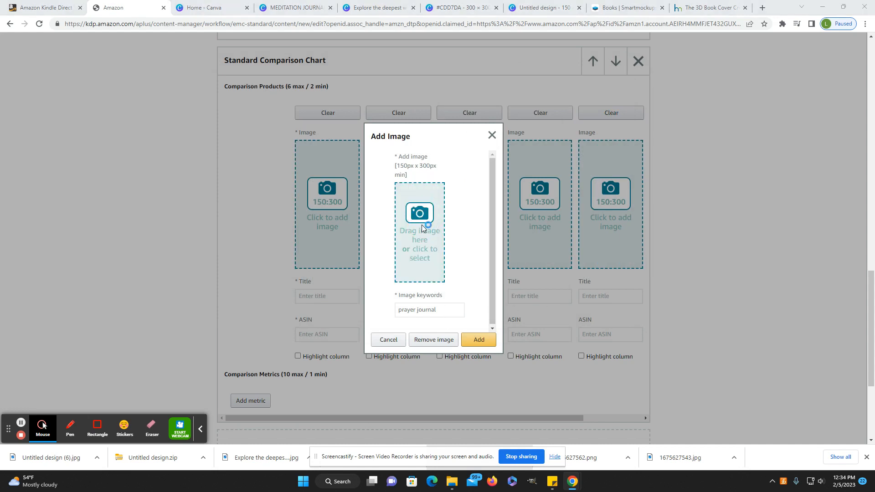
{"action": "left_click", "coordinate": [326, 153]}
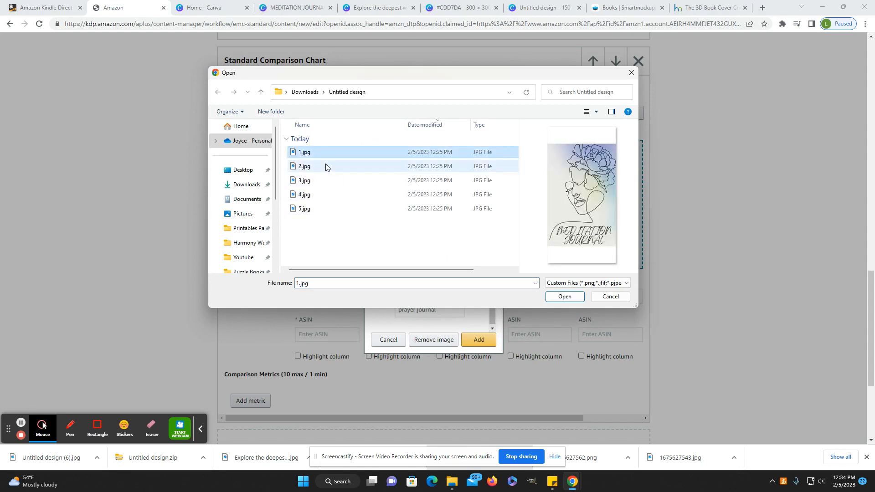
{"action": "left_click", "coordinate": [324, 168]}
{"action": "left_click", "coordinate": [564, 296]}
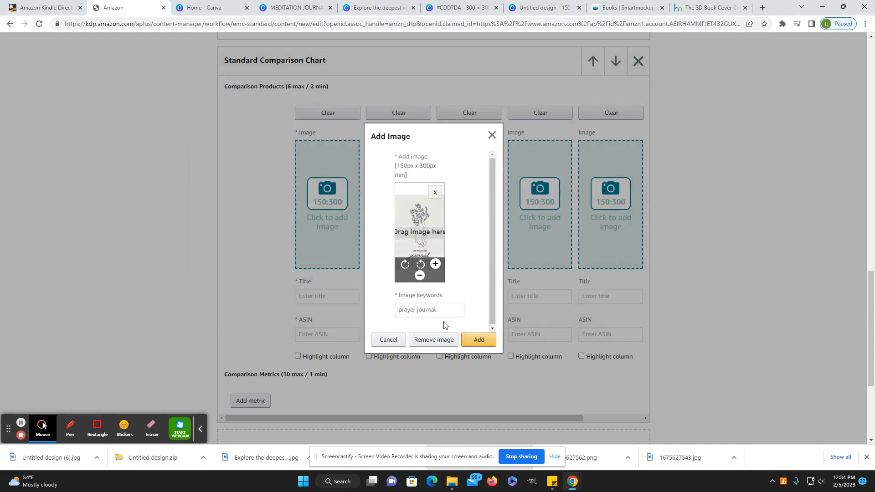
{"action": "left_click", "coordinate": [485, 340]}
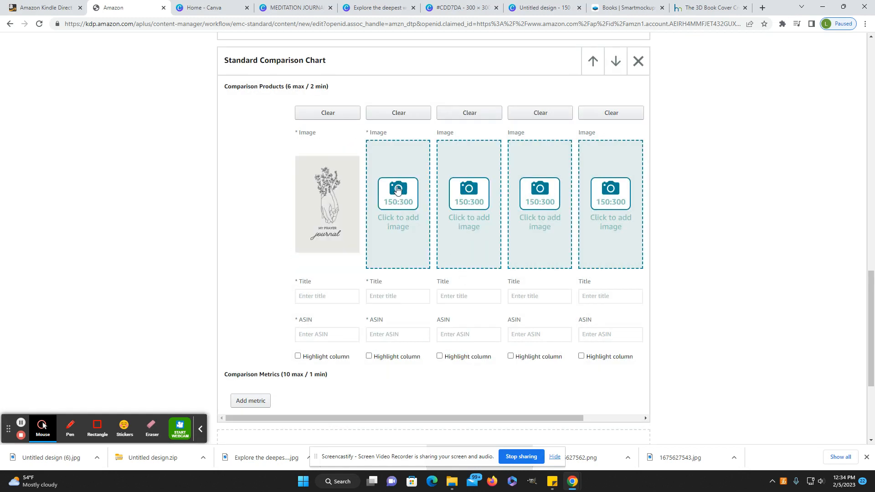
{"action": "left_click", "coordinate": [396, 202]}
- Add 1.jpg, the Meditation Journal cover, to the second comparison column
{"action": "left_click", "coordinate": [426, 218]}
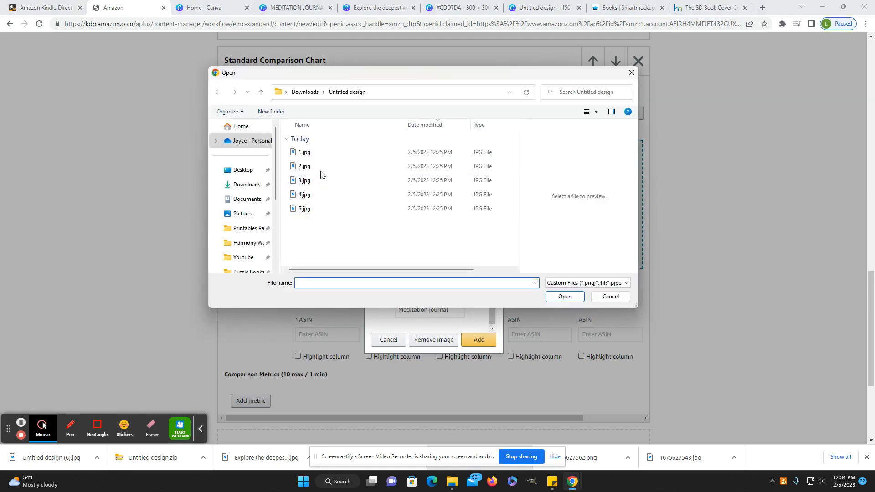
{"action": "left_click", "coordinate": [322, 170]}
{"action": "left_click", "coordinate": [324, 180]}
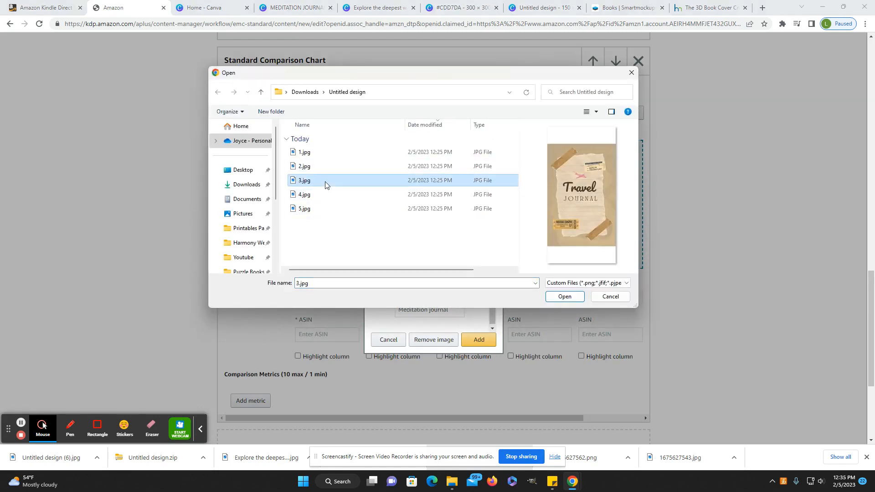
{"action": "left_click", "coordinate": [339, 154]}
{"action": "left_click", "coordinate": [565, 296]}
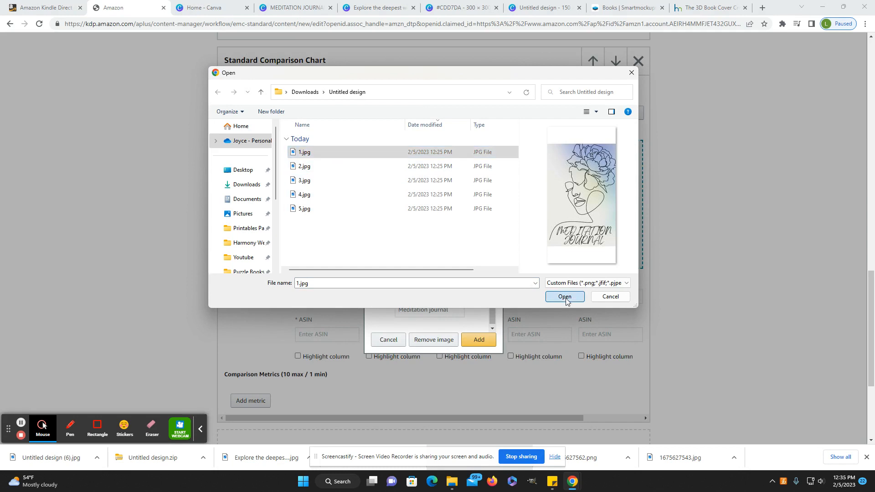
{"action": "left_click", "coordinate": [492, 339]}
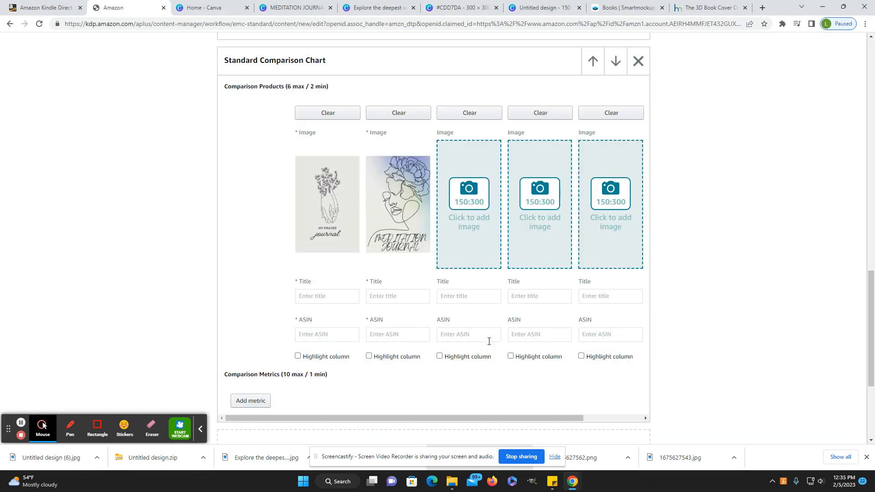
- Add 3.jpg, the Travel Journal cover, to the third column
{"action": "left_click", "coordinate": [463, 198]}
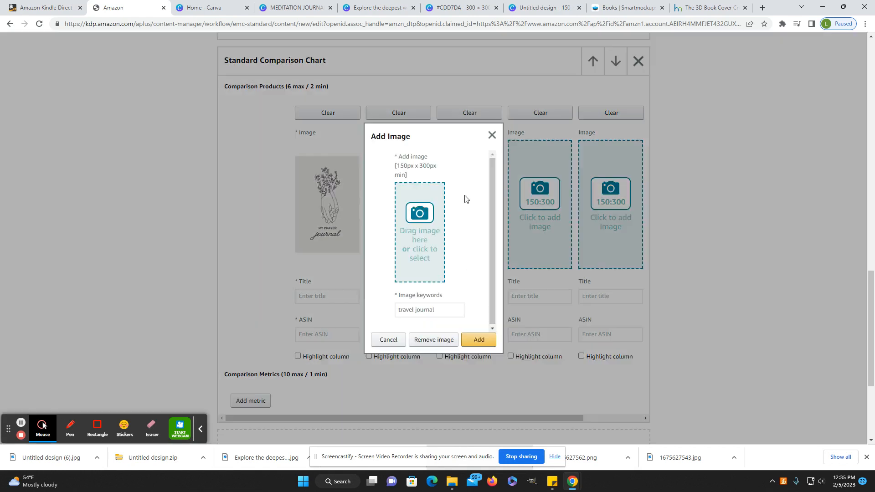
{"action": "left_click", "coordinate": [432, 230]}
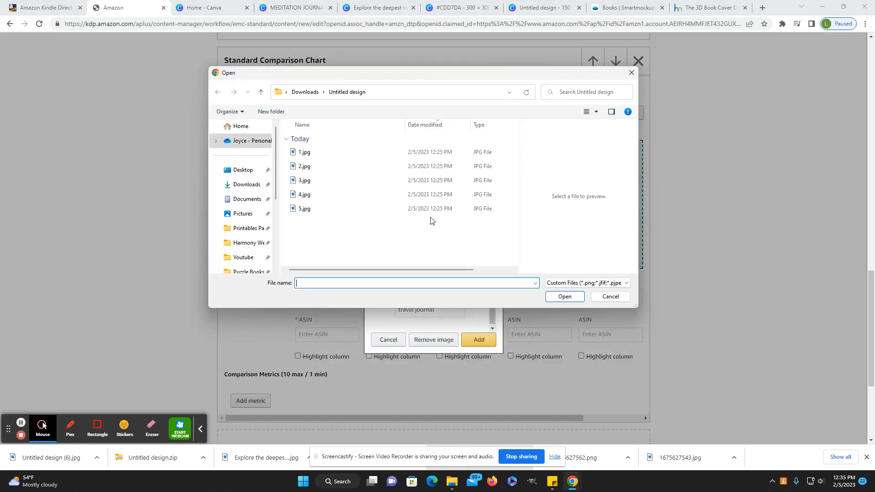
{"action": "left_click", "coordinate": [325, 184]}
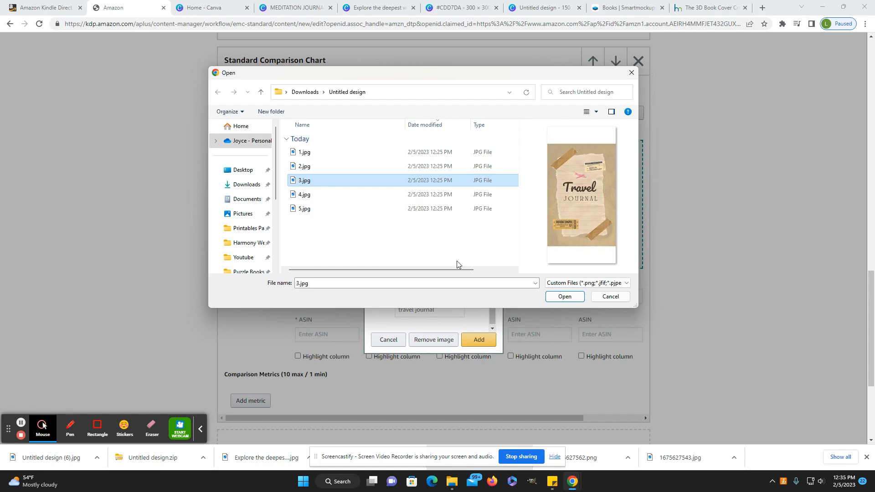
{"action": "left_click", "coordinate": [561, 296]}
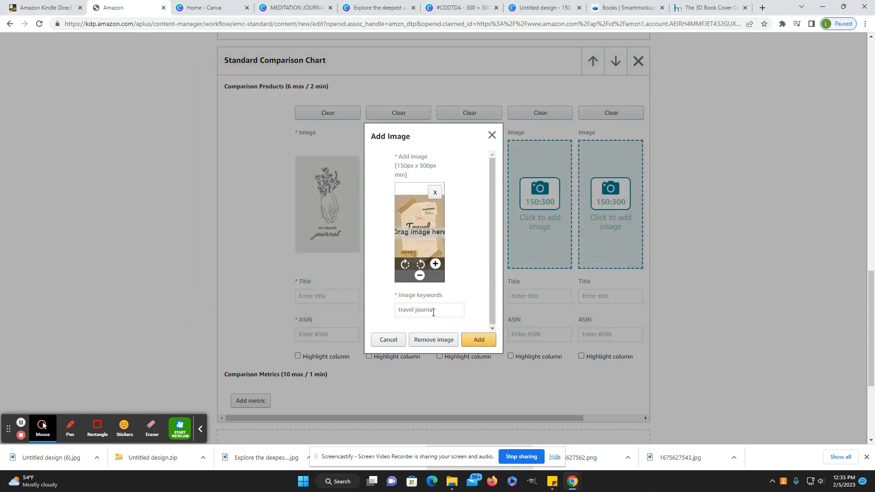
{"action": "left_click", "coordinate": [486, 340]}
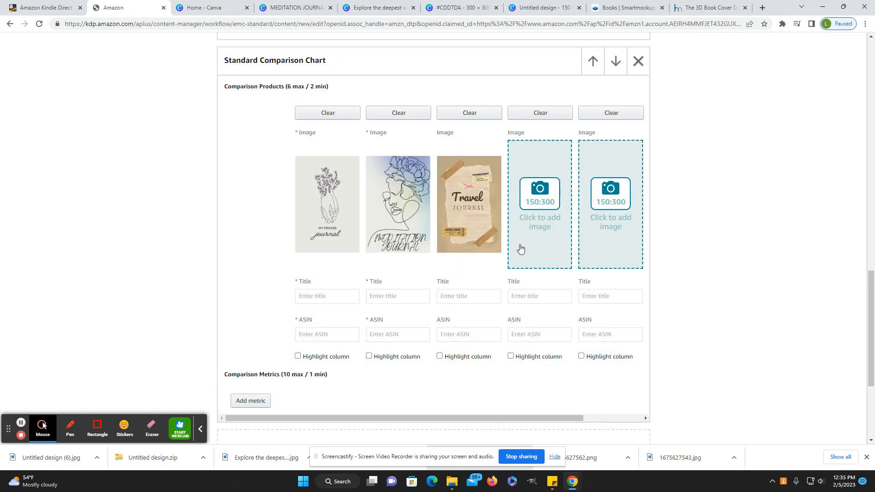
- Add 4.jpg, the Self Care Journal cover, to the fourth column
{"action": "left_click", "coordinate": [546, 200]}
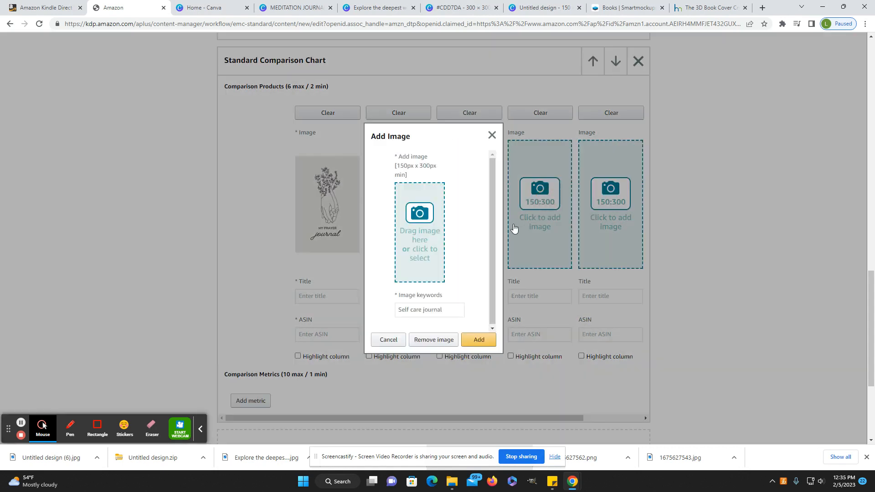
{"action": "left_click", "coordinate": [430, 220]}
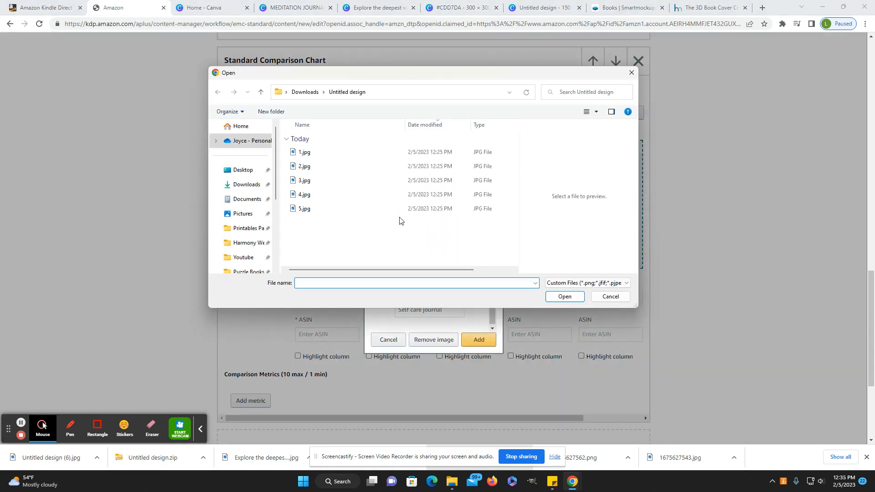
{"action": "left_click", "coordinate": [305, 195]}
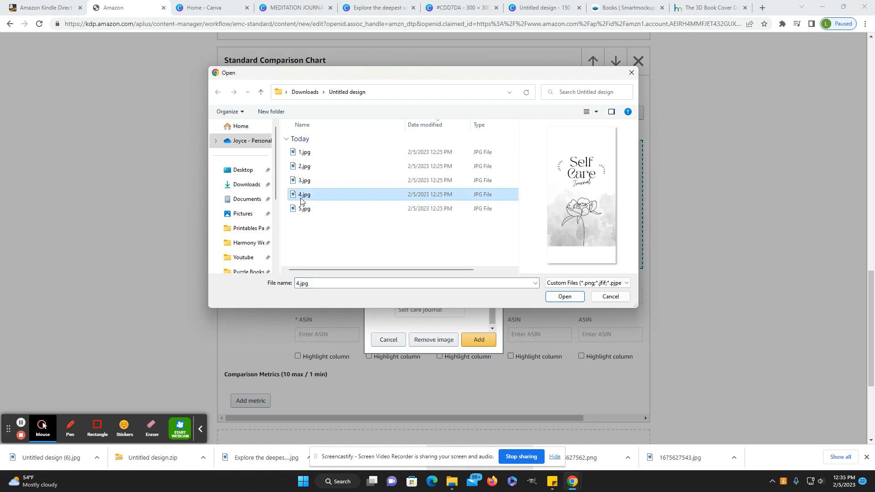
{"action": "left_click", "coordinate": [565, 296]}
{"action": "left_click_drag", "start_coordinate": [460, 310], "coordinate": [356, 314]}
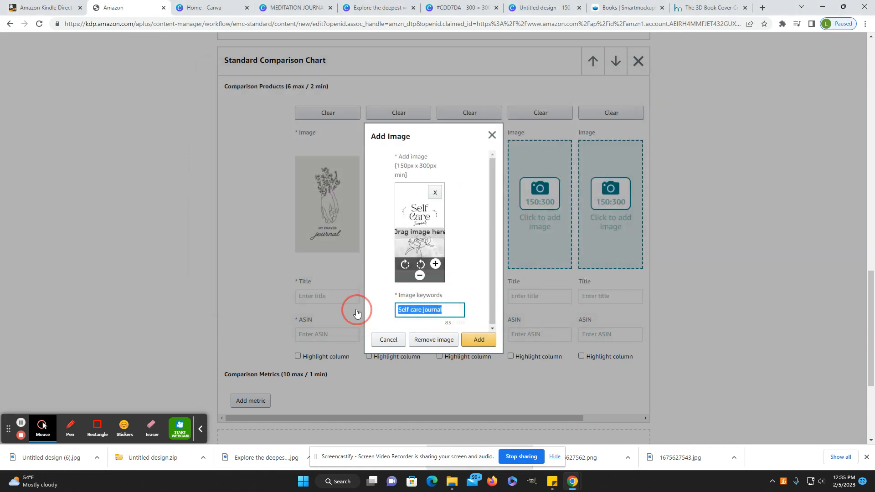
{"action": "left_click", "coordinate": [463, 281]}
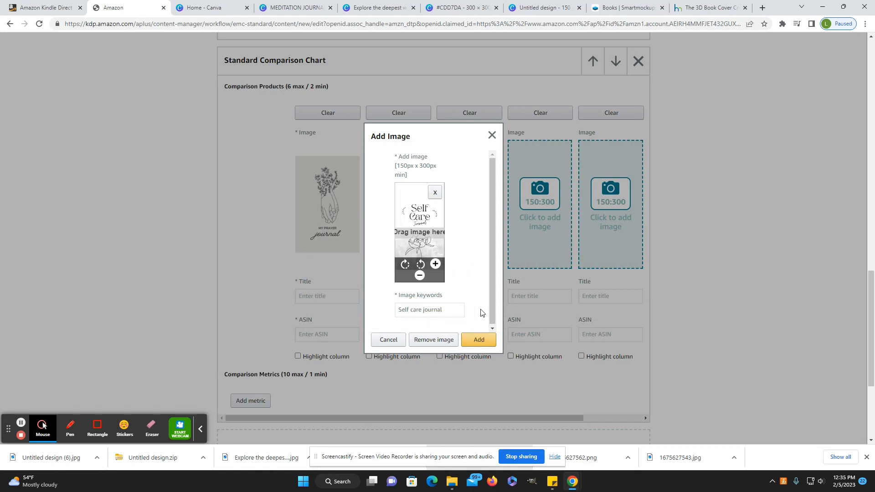
{"action": "left_click", "coordinate": [478, 339]}
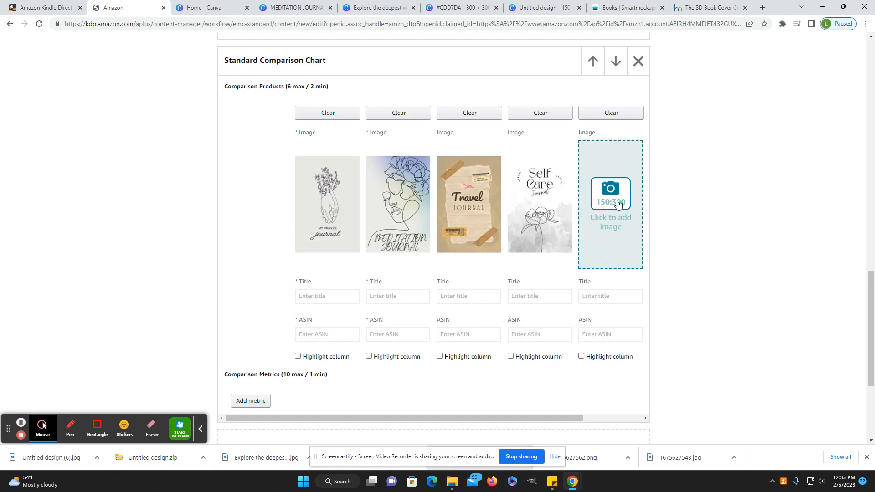
- Add 5.jpg, the Manifestation Journal cover, to the fifth column
{"action": "left_click", "coordinate": [614, 201]}
{"action": "left_click", "coordinate": [413, 212]}
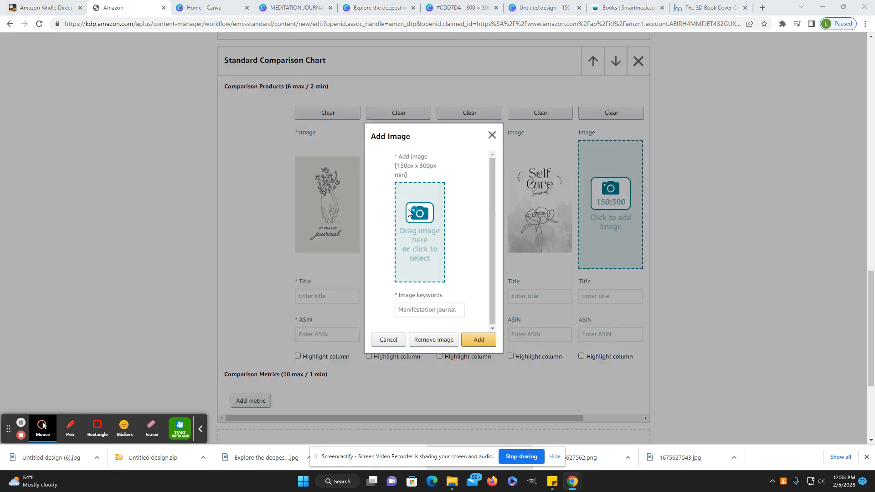
{"action": "left_click", "coordinate": [329, 208]}
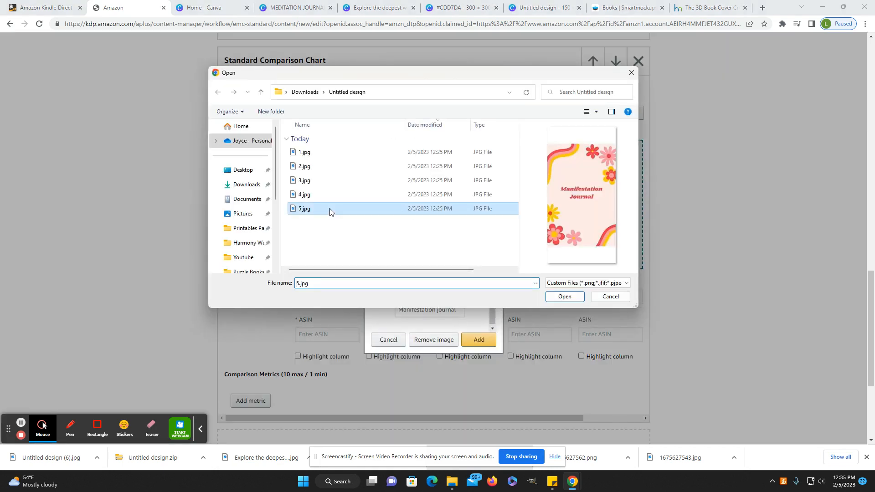
{"action": "left_click", "coordinate": [561, 297]}
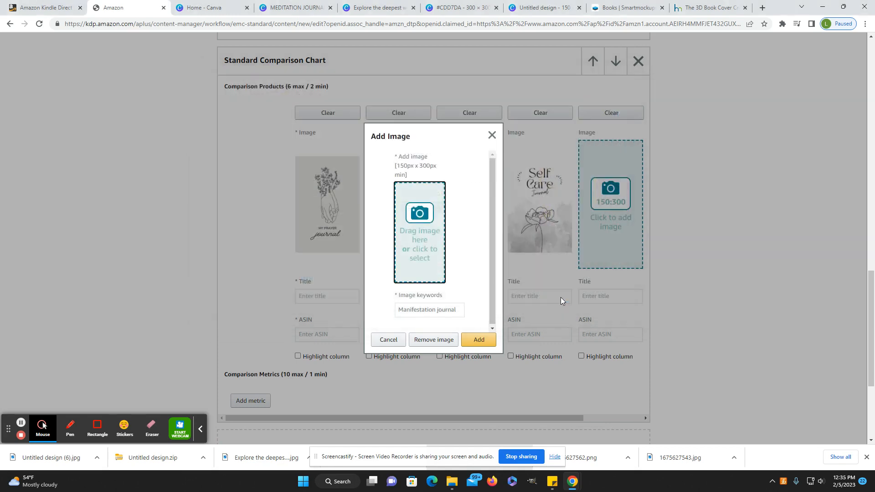
{"action": "left_click", "coordinate": [481, 339]}
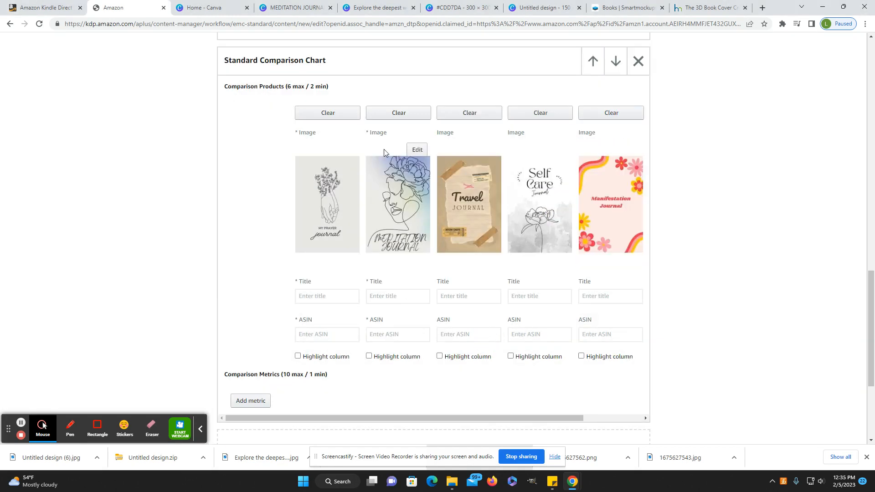
{"action": "mouse_move", "coordinate": [298, 154]}
- Add a comparison metric row below the five journal covers
{"action": "left_click", "coordinate": [338, 295]}
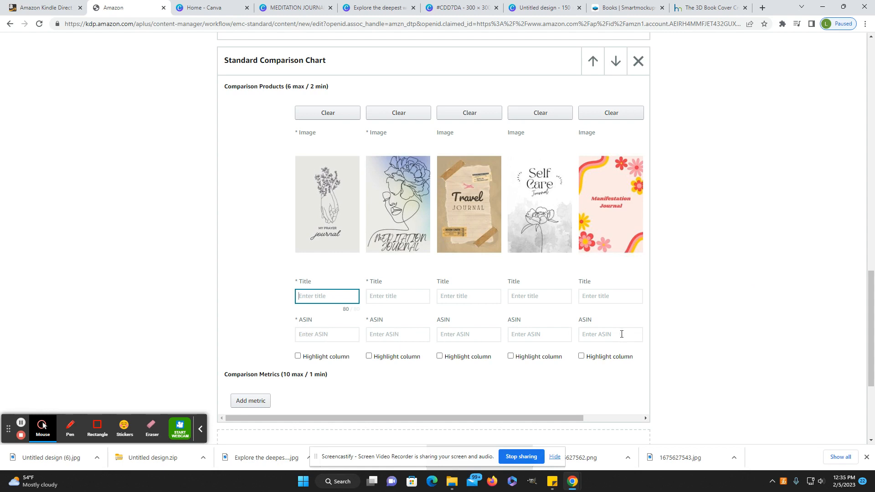
{"action": "scroll", "coordinate": [621, 334], "scroll_direction": "down", "scroll_amount": 1}
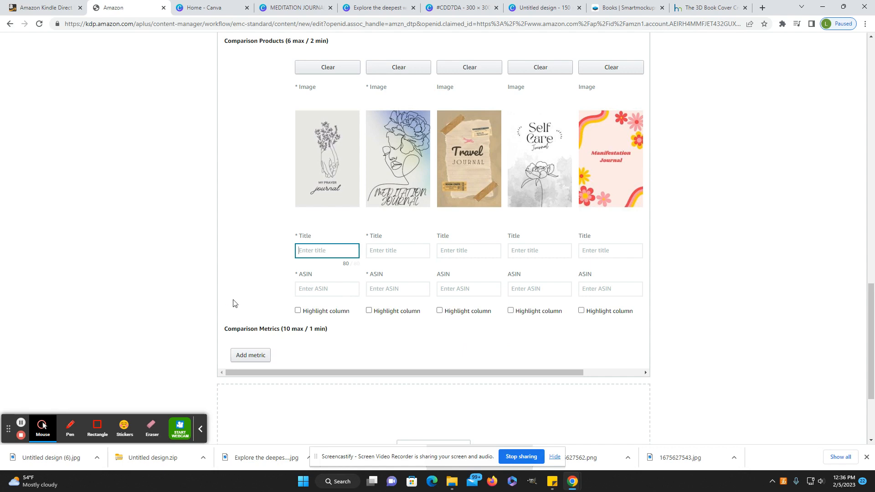
{"action": "scroll", "coordinate": [233, 304], "scroll_direction": "down", "scroll_amount": 1}
{"action": "scroll", "coordinate": [232, 304], "scroll_direction": "up", "scroll_amount": 2}
{"action": "scroll", "coordinate": [233, 303], "scroll_direction": "down", "scroll_amount": 1}
{"action": "scroll", "coordinate": [233, 303], "scroll_direction": "up", "scroll_amount": 1}
{"action": "scroll", "coordinate": [233, 304], "scroll_direction": "down", "scroll_amount": 1}
{"action": "left_click", "coordinate": [250, 355]}
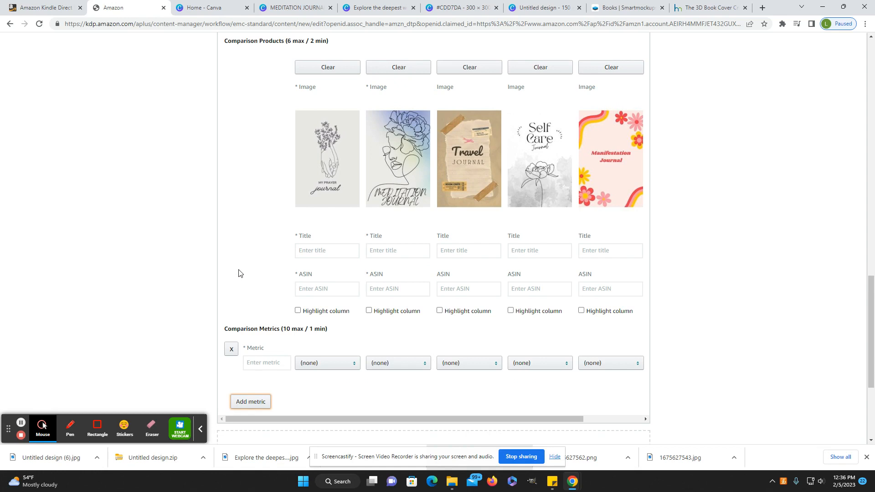
- Remove an accidental second metric row, leaving the metric label field focused
{"action": "scroll", "coordinate": [240, 274], "scroll_direction": "down", "scroll_amount": 1}
{"action": "left_click", "coordinate": [271, 319]}
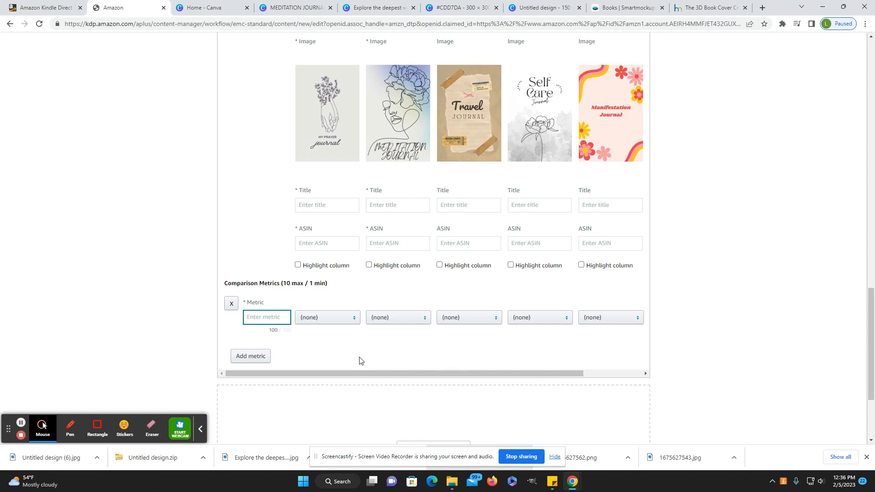
{"action": "left_click", "coordinate": [250, 356]}
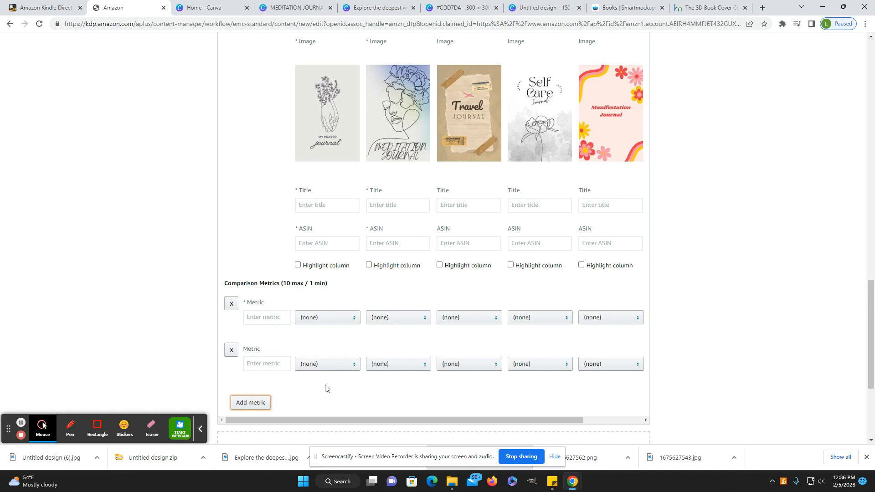
{"action": "left_click", "coordinate": [231, 349]}
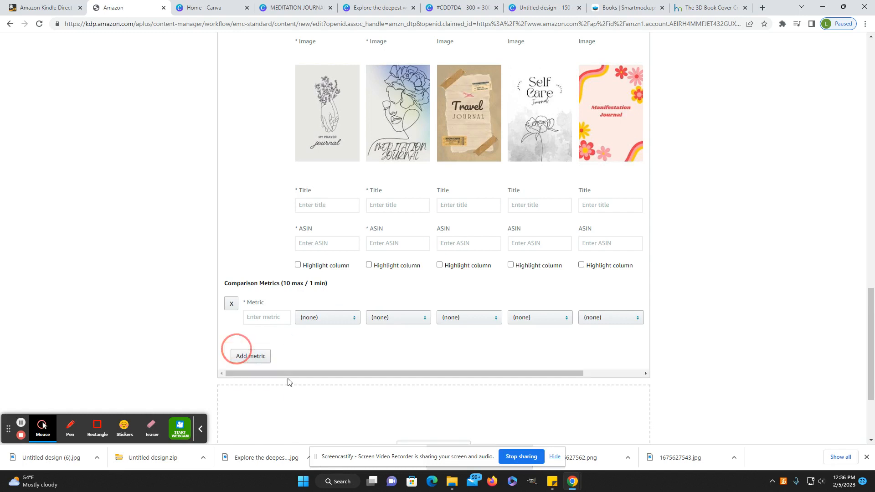
{"action": "left_click", "coordinate": [274, 317]}
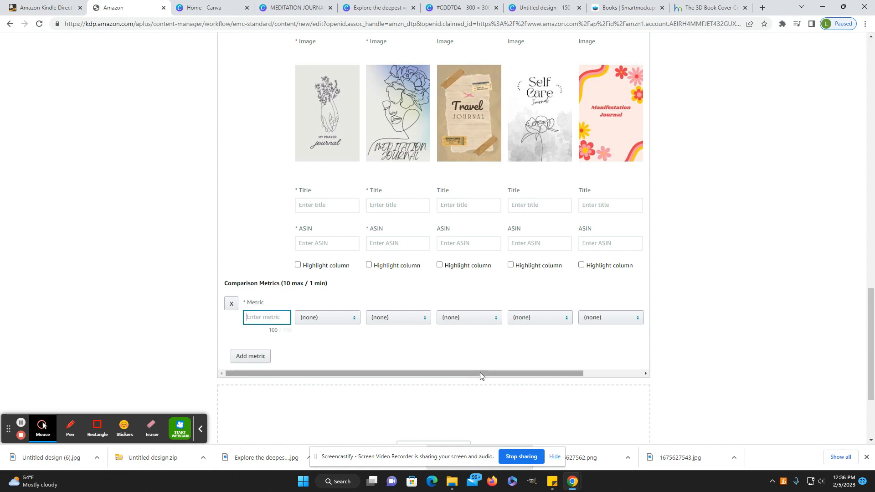
- Label the metric 'Teens & Adults' instead of 'Ages'
{"action": "type", "text": "Ages"}
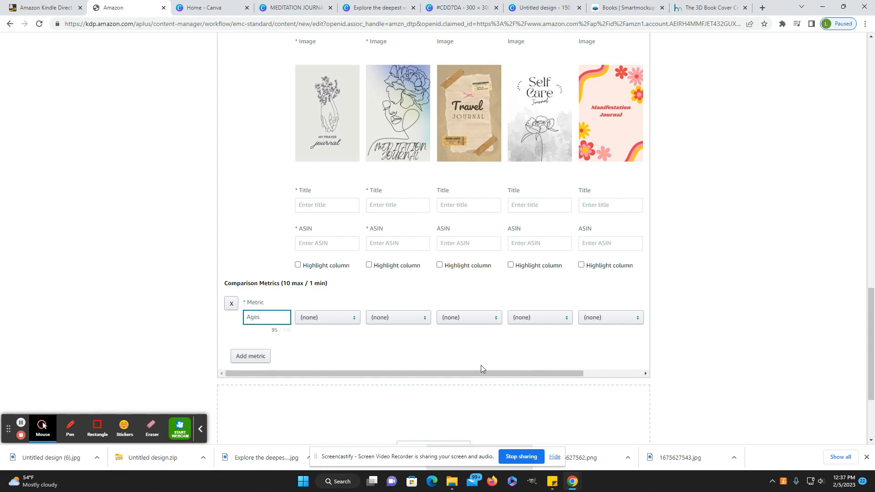
{"action": "key", "text": "BackSpace"}
{"action": "key", "text": "BackSpace"}
{"action": "key", "text": "BackSpace"}
{"action": "key", "text": "BackSpace"}
{"action": "type", "text": "Teens & Ad"}
- Set the metric value to a checkmark for all five journal columns
{"action": "left_click", "coordinate": [342, 324]}
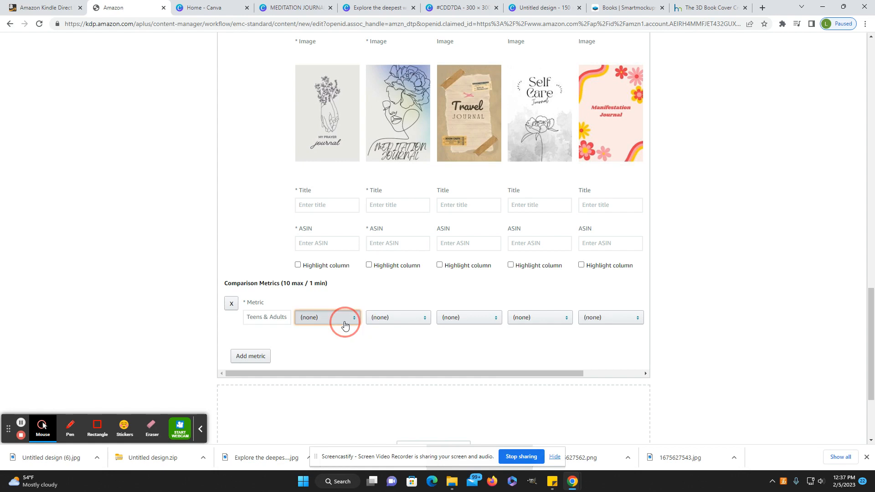
{"action": "left_click", "coordinate": [337, 341]}
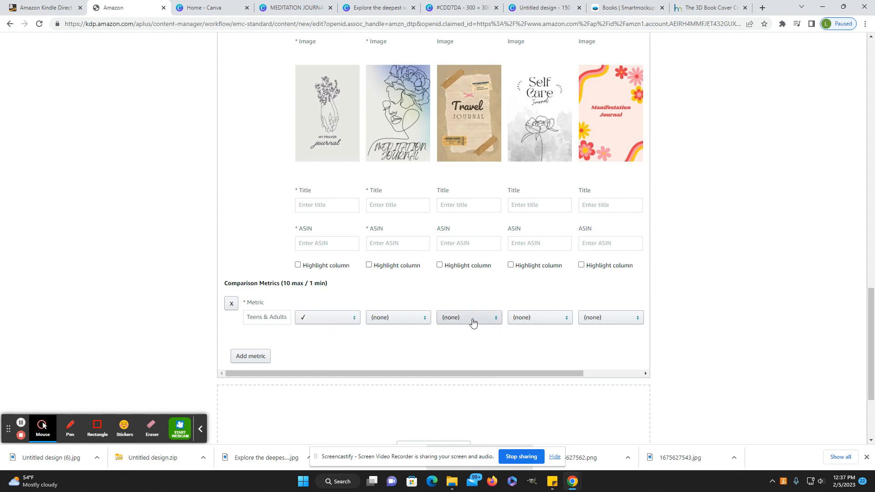
{"action": "left_click", "coordinate": [473, 320]}
{"action": "left_click", "coordinate": [478, 341]}
{"action": "left_click", "coordinate": [544, 319]}
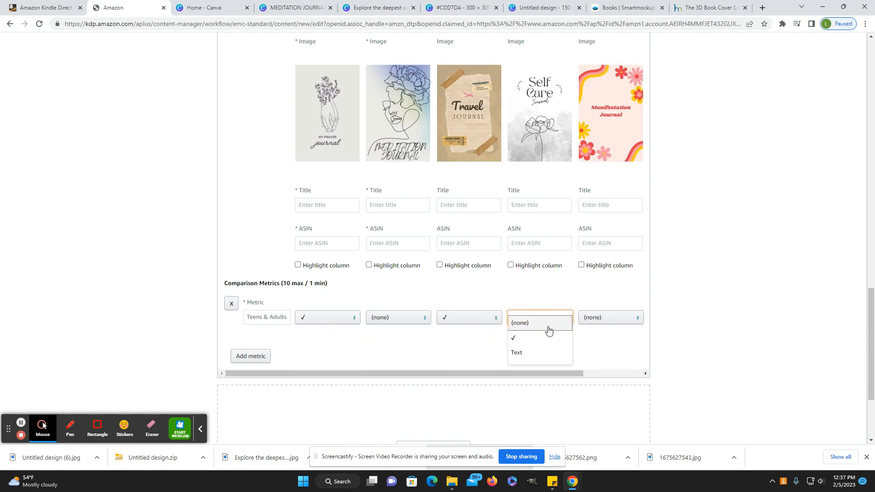
{"action": "left_click", "coordinate": [549, 337]}
{"action": "left_click", "coordinate": [607, 320]}
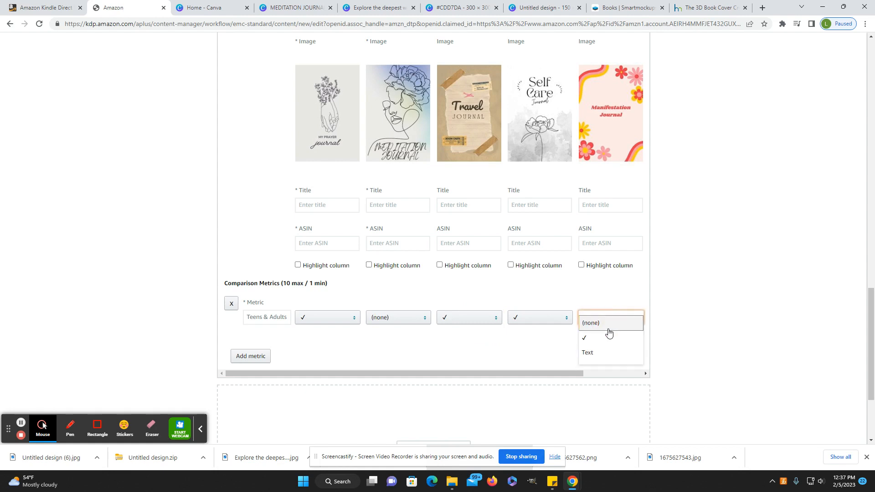
{"action": "left_click", "coordinate": [608, 340]}
{"action": "left_click", "coordinate": [404, 319]}
{"action": "left_click", "coordinate": [404, 337]}
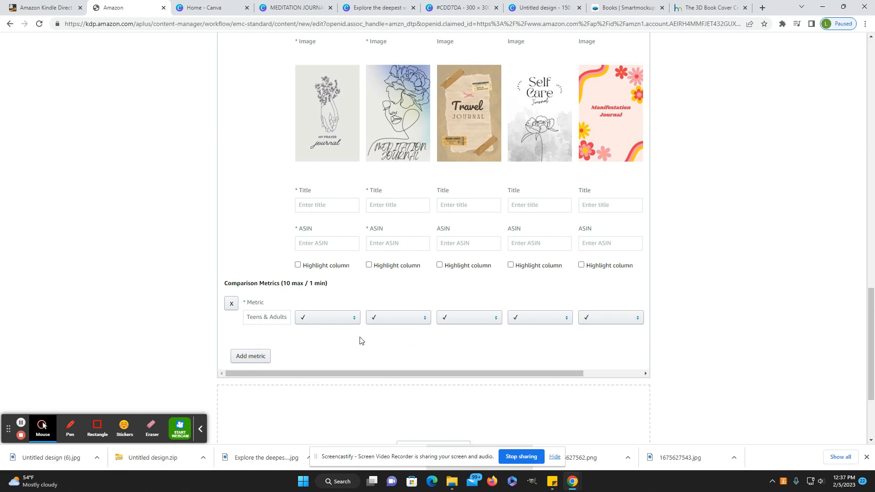
{"action": "scroll", "coordinate": [724, 298], "scroll_direction": "down", "scroll_amount": 2}
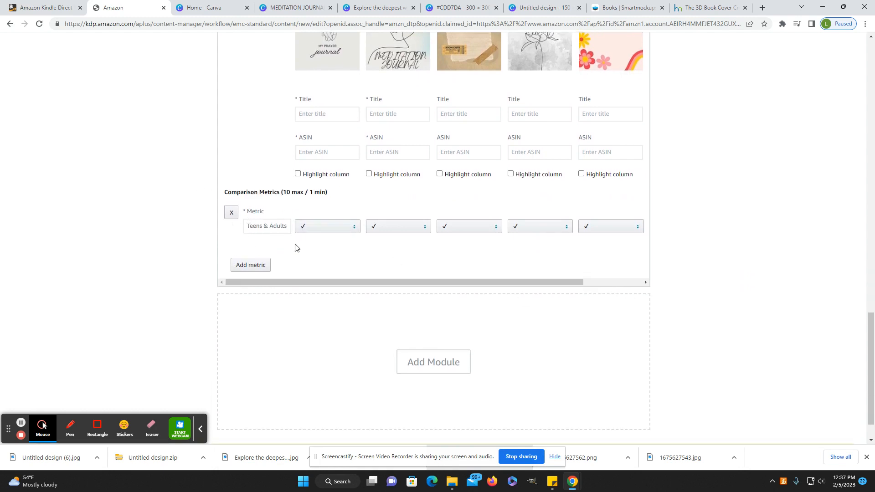
{"action": "scroll", "coordinate": [723, 238], "scroll_direction": "up", "scroll_amount": 3}
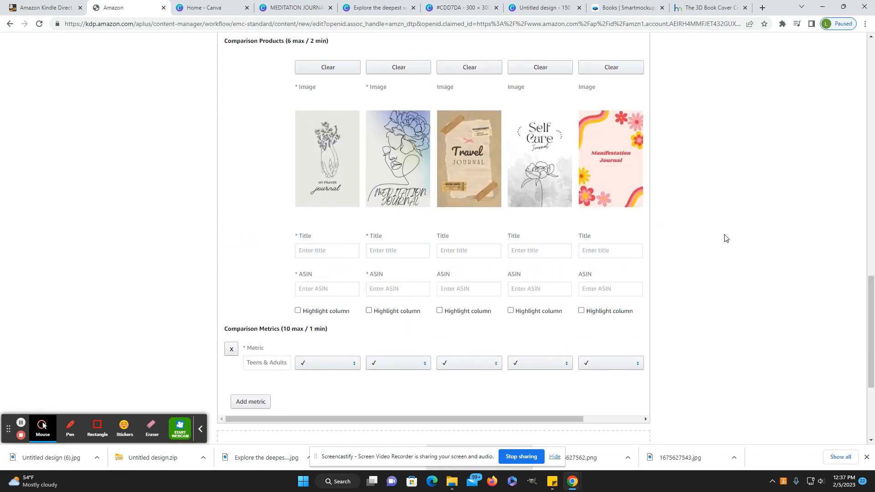
{"action": "scroll", "coordinate": [719, 238], "scroll_direction": "down", "scroll_amount": 1}
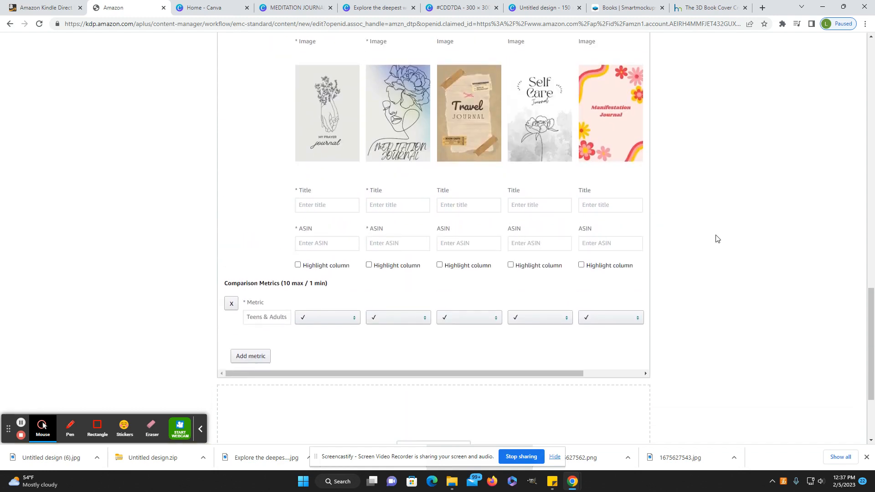
{"action": "scroll", "coordinate": [716, 238], "scroll_direction": "up", "scroll_amount": 1}
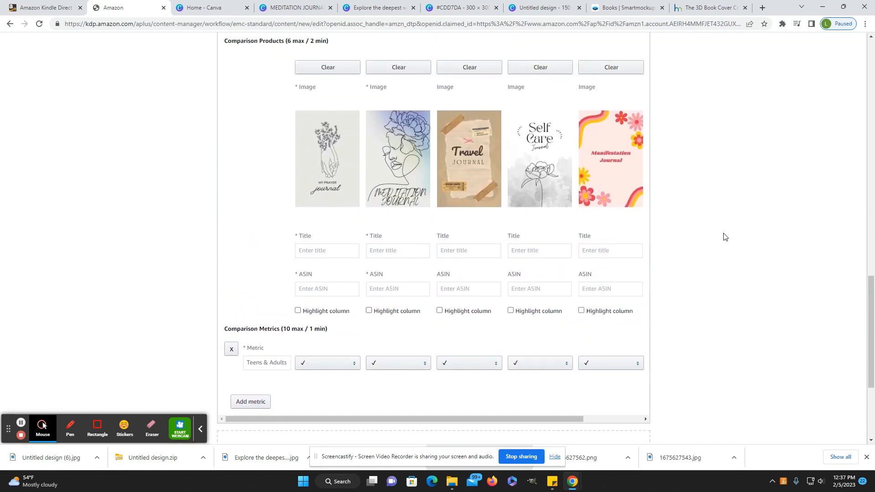
{"action": "scroll", "coordinate": [708, 243], "scroll_direction": "down", "scroll_amount": 1}
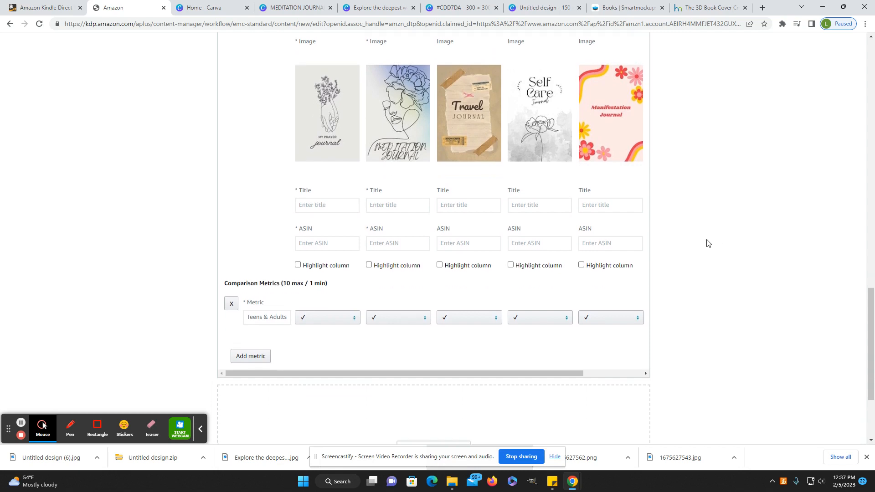
{"action": "scroll", "coordinate": [707, 242], "scroll_direction": "up", "scroll_amount": 2}
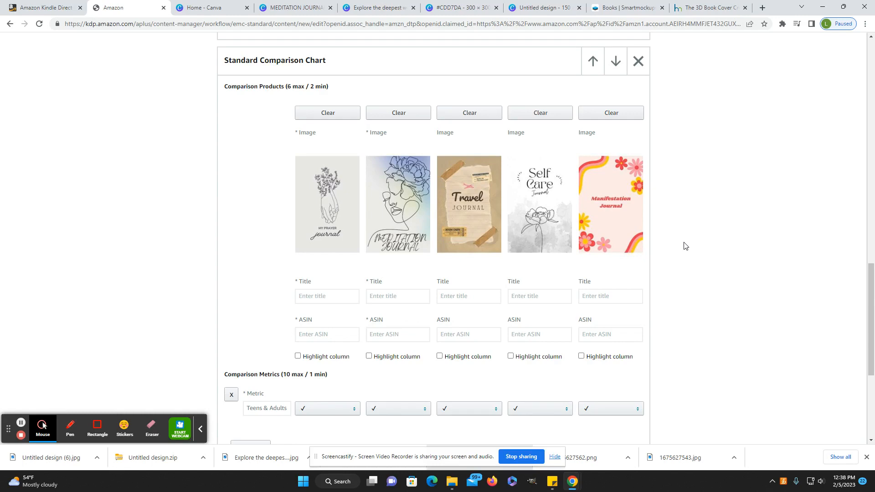
{"action": "scroll", "coordinate": [686, 246], "scroll_direction": "down", "scroll_amount": 5}
{"action": "scroll", "coordinate": [685, 245], "scroll_direction": "up", "scroll_amount": 7}
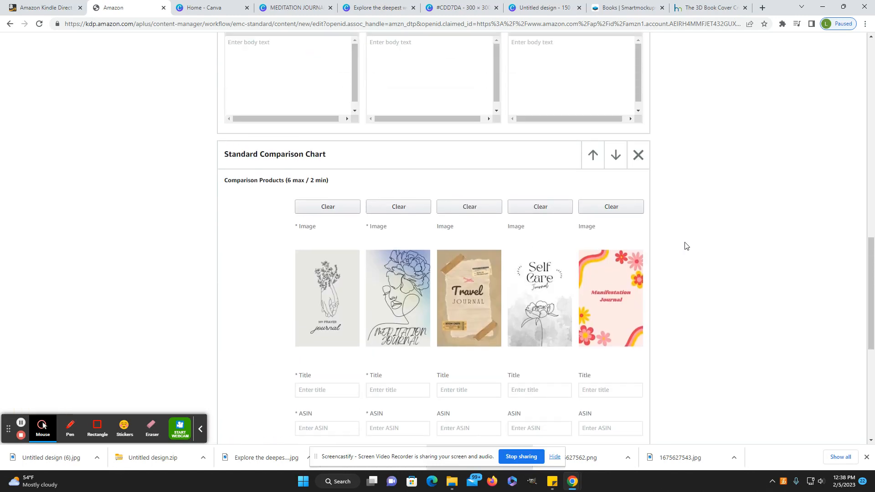
{"action": "scroll", "coordinate": [685, 246], "scroll_direction": "down", "scroll_amount": 3}
{"action": "scroll", "coordinate": [686, 245], "scroll_direction": "up", "scroll_amount": 15}
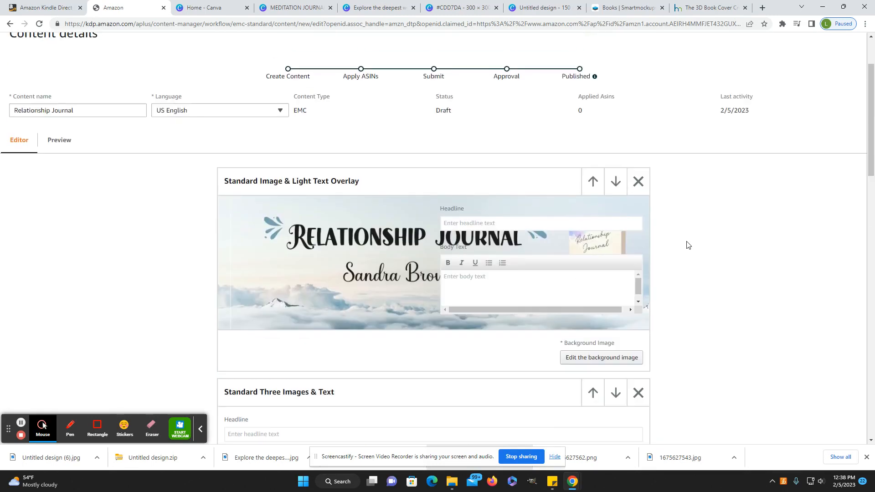
{"action": "scroll", "coordinate": [688, 245], "scroll_direction": "up", "scroll_amount": 2}
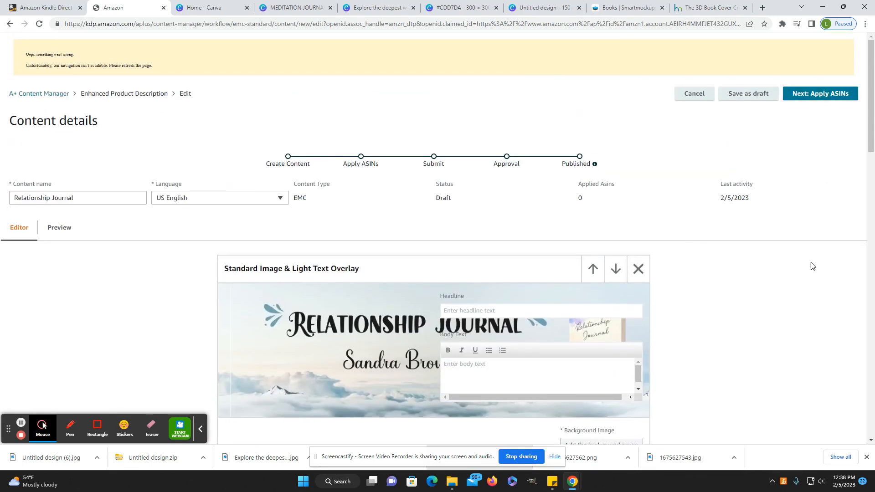
{"action": "scroll", "coordinate": [808, 288], "scroll_direction": "down", "scroll_amount": 1}
{"action": "scroll", "coordinate": [808, 288], "scroll_direction": "up", "scroll_amount": 1}
{"action": "scroll", "coordinate": [727, 272], "scroll_direction": "down", "scroll_amount": 2}
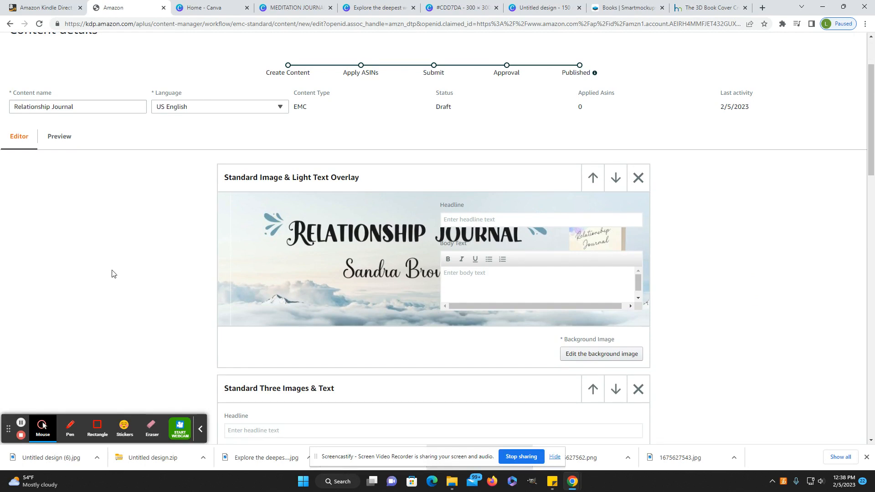
{"action": "scroll", "coordinate": [114, 273], "scroll_direction": "down", "scroll_amount": 1}
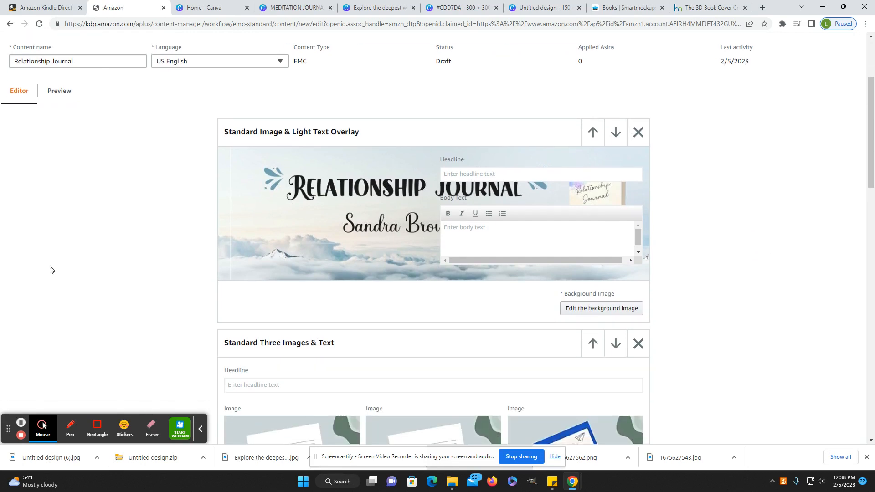
{"action": "scroll", "coordinate": [50, 269], "scroll_direction": "down", "scroll_amount": 1}
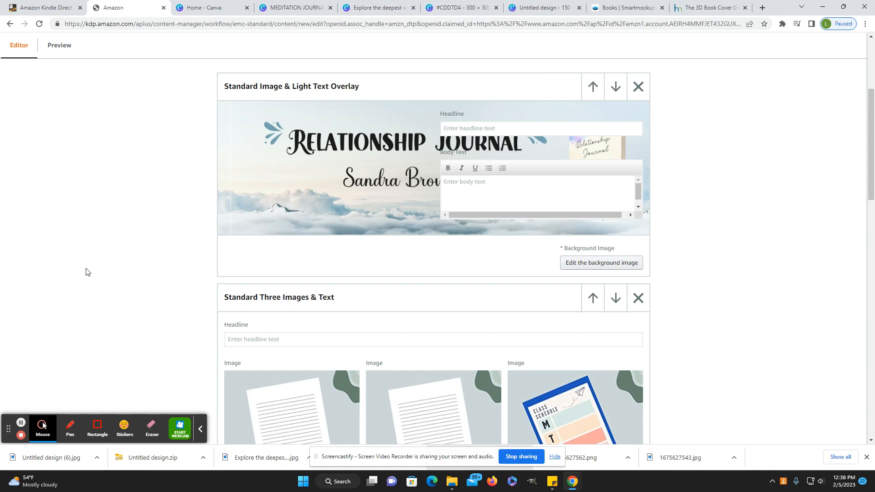
{"action": "scroll", "coordinate": [765, 374], "scroll_direction": "down", "scroll_amount": 1}
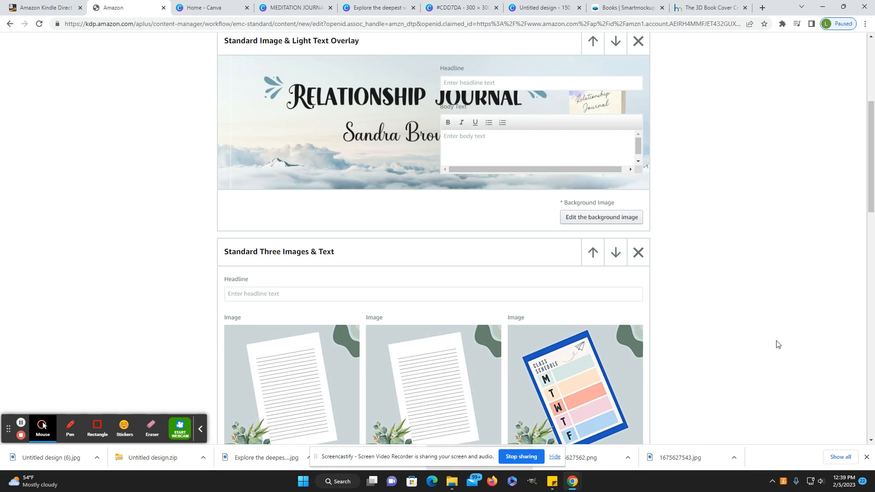
{"action": "scroll", "coordinate": [780, 345], "scroll_direction": "up", "scroll_amount": 5}
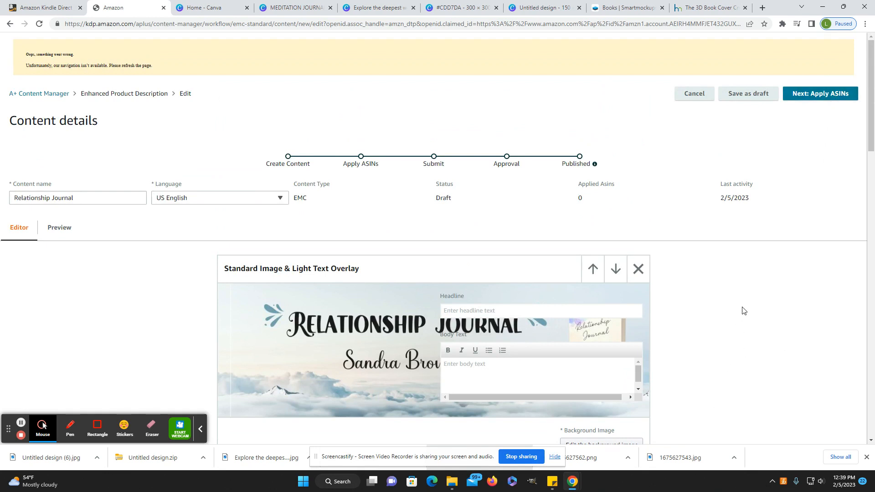
{"action": "scroll", "coordinate": [744, 310], "scroll_direction": "down", "scroll_amount": 4}
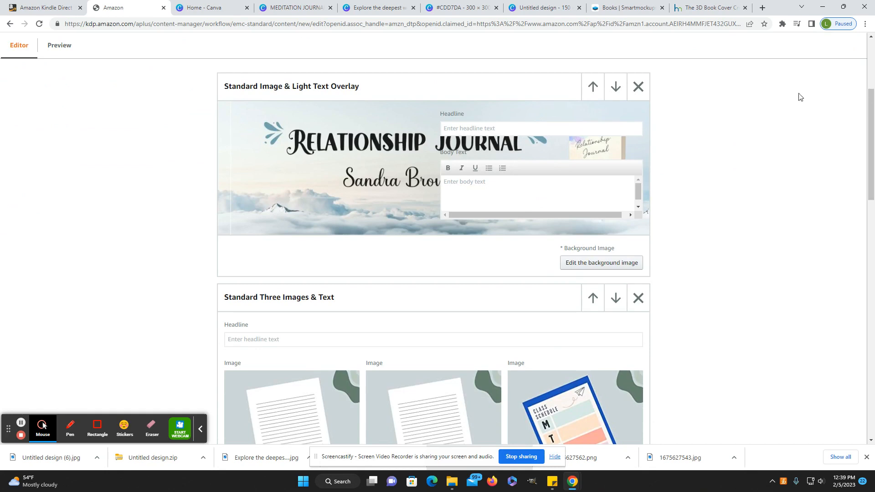
{"action": "scroll", "coordinate": [762, 353], "scroll_direction": "down", "scroll_amount": 5}
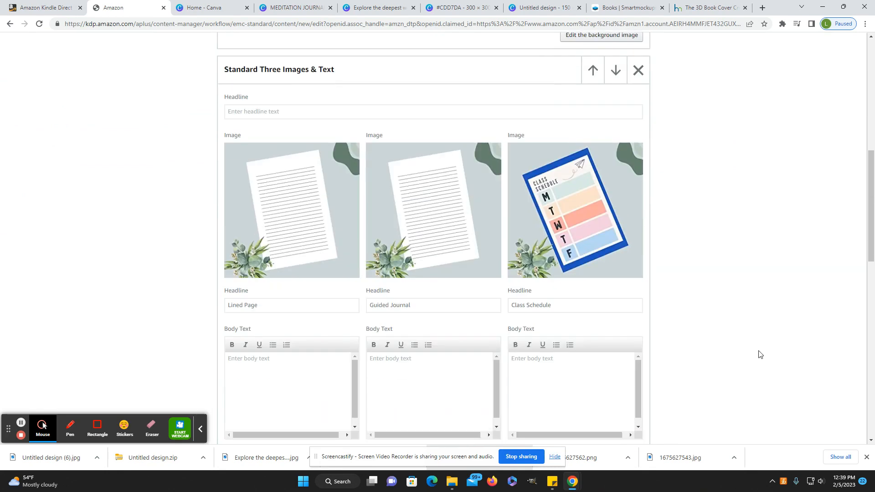
{"action": "scroll", "coordinate": [758, 355], "scroll_direction": "up", "scroll_amount": 10}
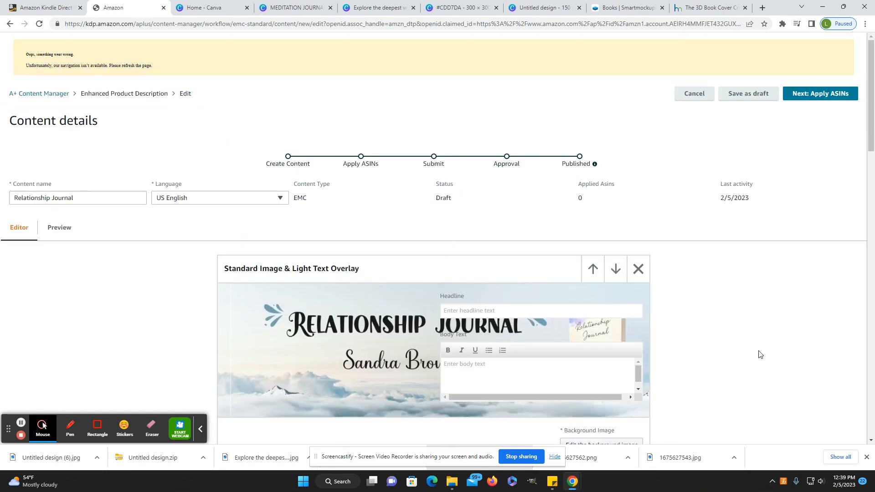
{"action": "scroll", "coordinate": [759, 355], "scroll_direction": "down", "scroll_amount": 10}
{"action": "scroll", "coordinate": [760, 354], "scroll_direction": "up", "scroll_amount": 9}
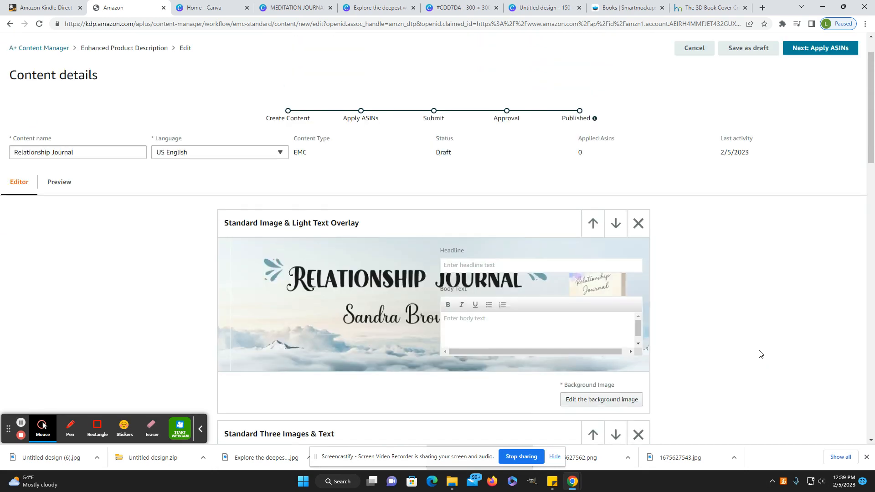
{"action": "scroll", "coordinate": [760, 353], "scroll_direction": "down", "scroll_amount": 19}
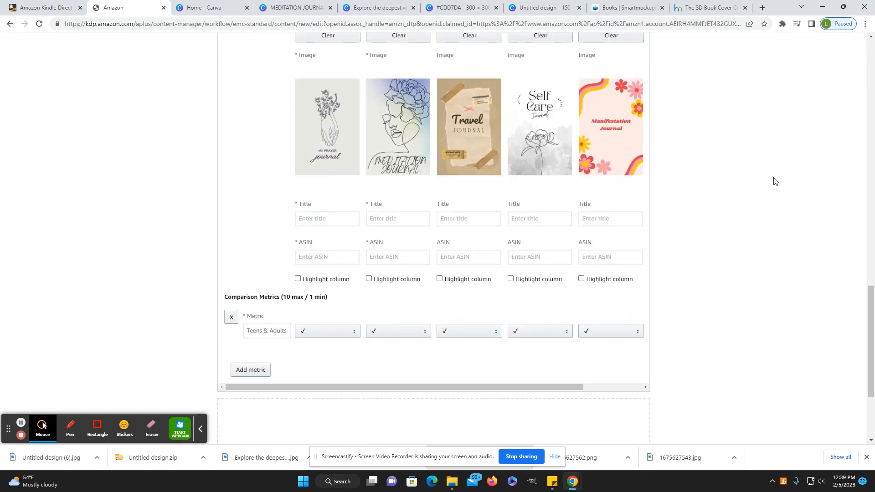
- Scroll through the Relationship Journal draft's A+ Content modules to review them
{"action": "scroll", "coordinate": [774, 181], "scroll_direction": "up", "scroll_amount": 1}
{"action": "scroll", "coordinate": [773, 181], "scroll_direction": "up", "scroll_amount": 1}
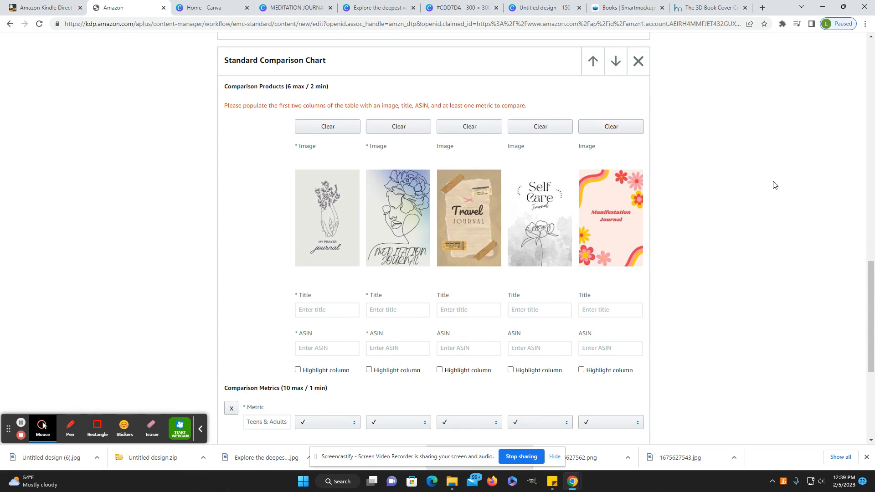
{"action": "scroll", "coordinate": [773, 184], "scroll_direction": "down", "scroll_amount": 3}
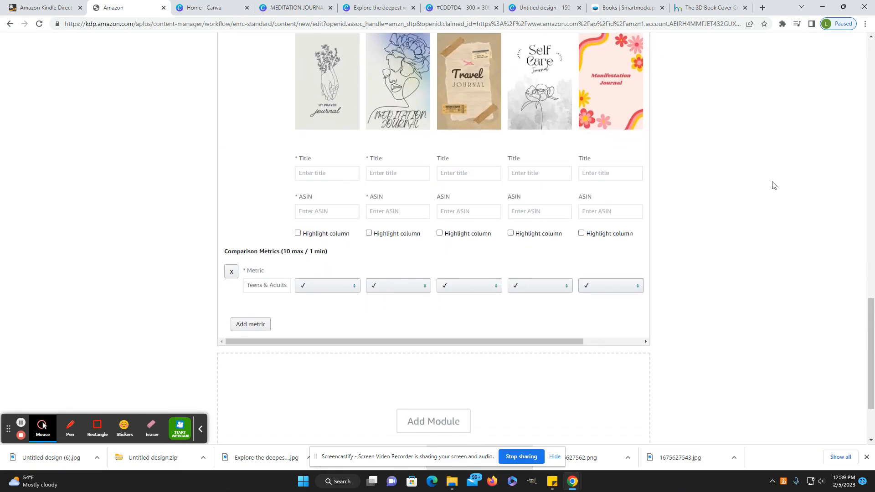
{"action": "scroll", "coordinate": [773, 186], "scroll_direction": "up", "scroll_amount": 3}
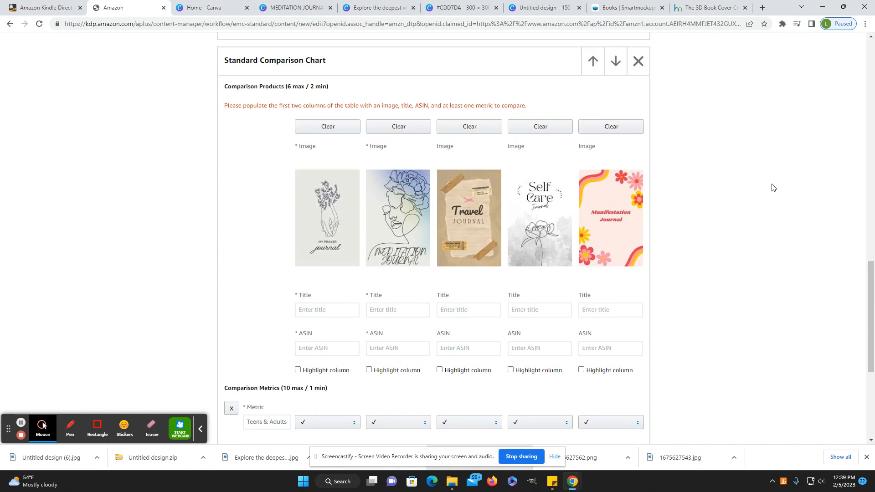
{"action": "scroll", "coordinate": [773, 187], "scroll_direction": "up", "scroll_amount": 6}
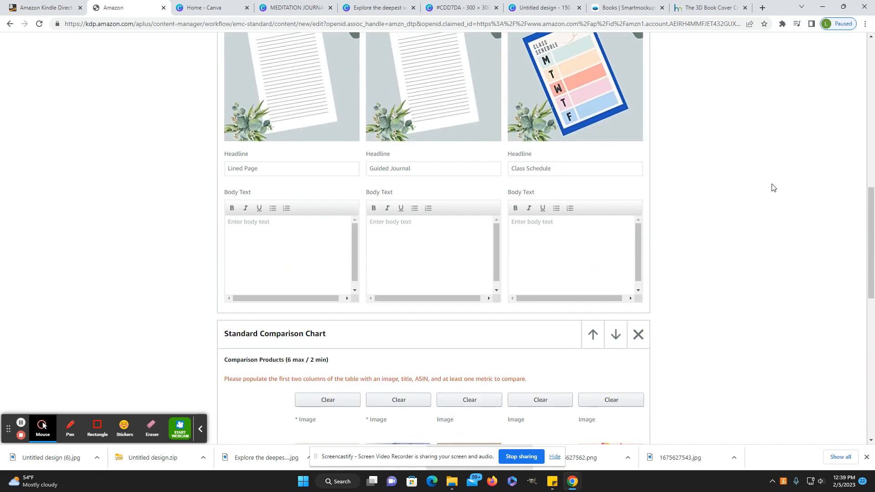
{"action": "scroll", "coordinate": [773, 187], "scroll_direction": "up", "scroll_amount": 5}
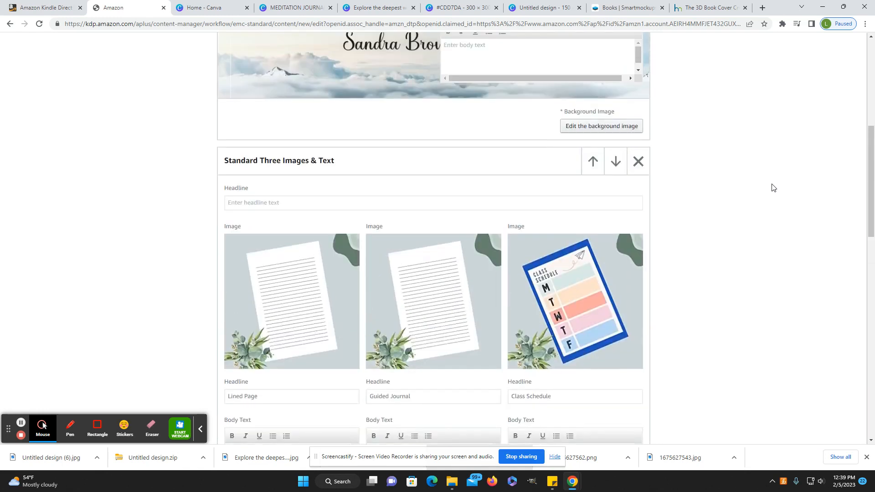
{"action": "scroll", "coordinate": [774, 201], "scroll_direction": "up", "scroll_amount": 4}
{"action": "scroll", "coordinate": [775, 217], "scroll_direction": "down", "scroll_amount": 5}
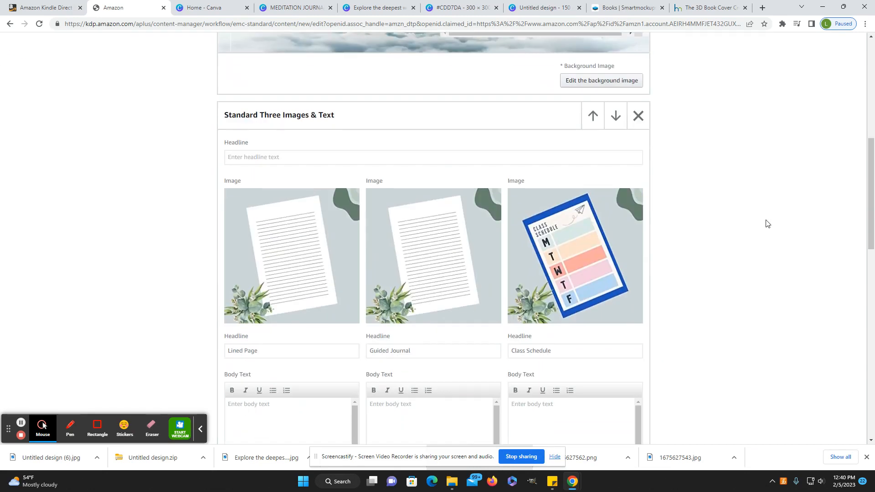
{"action": "scroll", "coordinate": [765, 223], "scroll_direction": "down", "scroll_amount": 10}
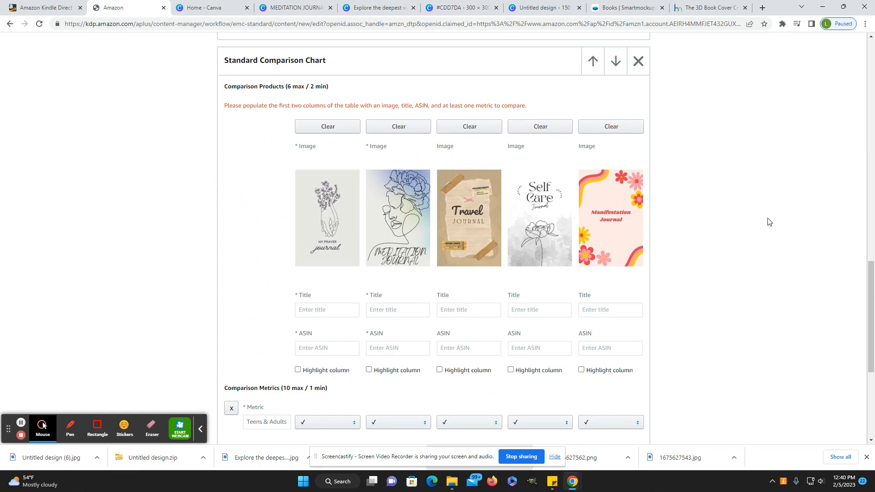
{"action": "scroll", "coordinate": [770, 226], "scroll_direction": "down", "scroll_amount": 2}
{"action": "scroll", "coordinate": [772, 227], "scroll_direction": "up", "scroll_amount": 1}
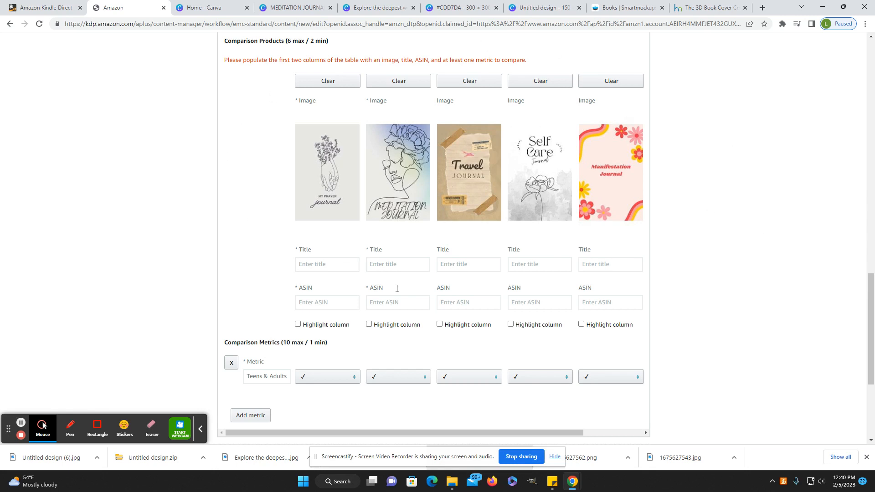
{"action": "scroll", "coordinate": [778, 294], "scroll_direction": "up", "scroll_amount": 1}
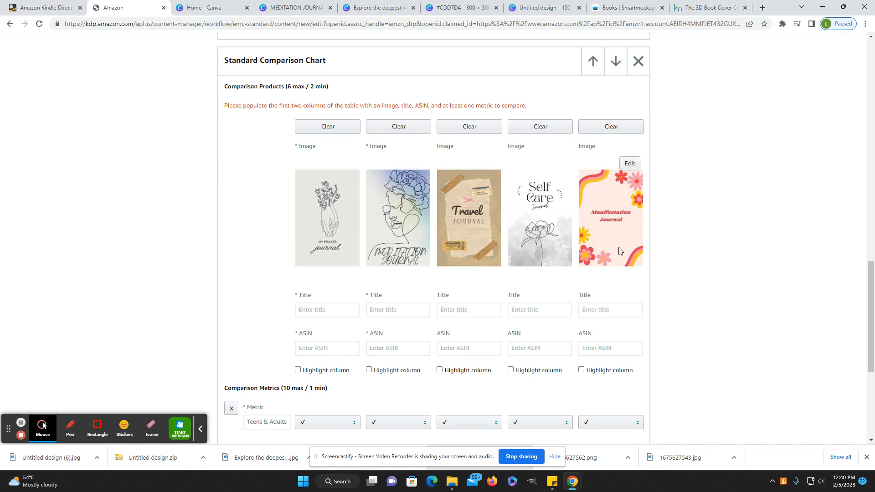
{"action": "scroll", "coordinate": [688, 252], "scroll_direction": "up", "scroll_amount": 10}
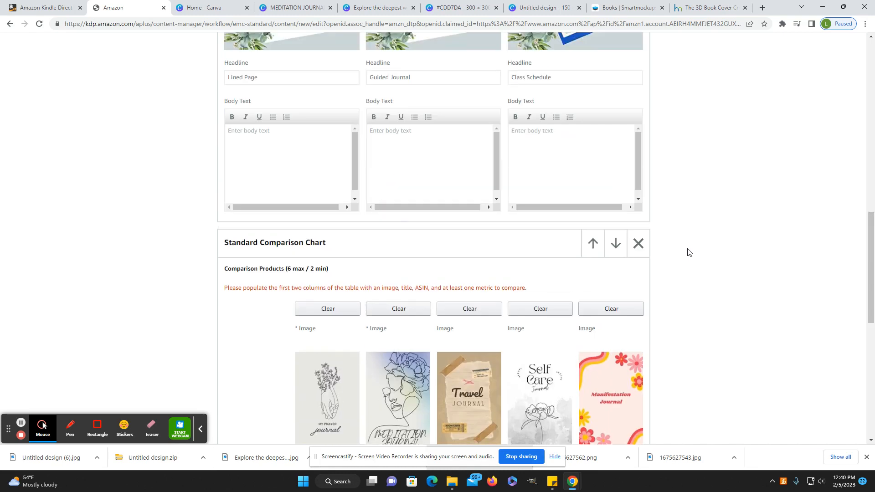
{"action": "scroll", "coordinate": [689, 253], "scroll_direction": "up", "scroll_amount": 5}
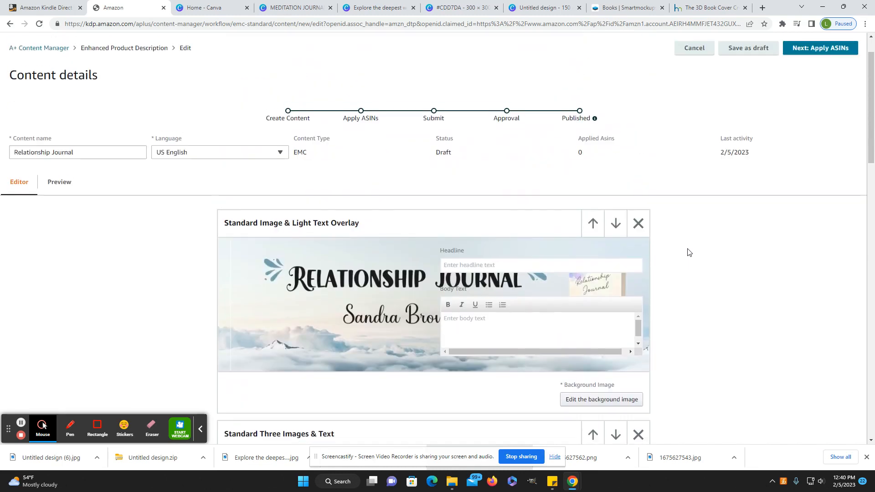
{"action": "scroll", "coordinate": [689, 252], "scroll_direction": "down", "scroll_amount": 5}
{"action": "scroll", "coordinate": [689, 253], "scroll_direction": "up", "scroll_amount": 2}
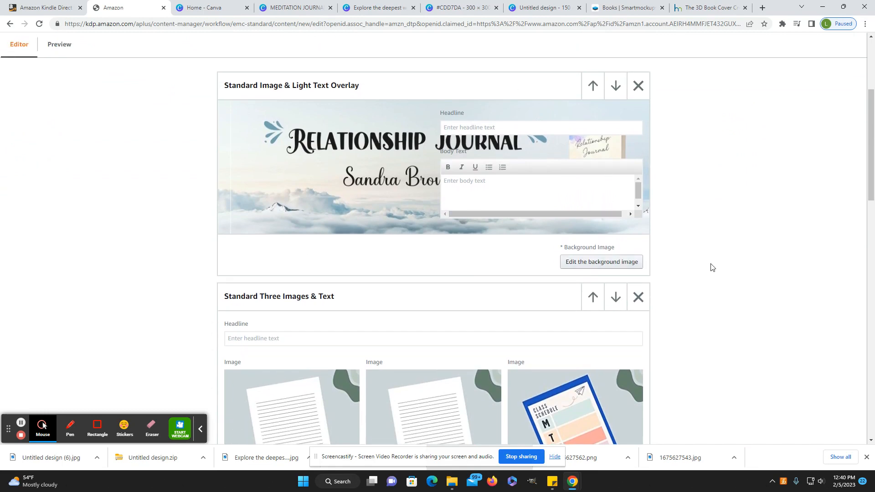
{"action": "scroll", "coordinate": [712, 268], "scroll_direction": "down", "scroll_amount": 15}
{"action": "scroll", "coordinate": [711, 268], "scroll_direction": "up", "scroll_amount": 3}
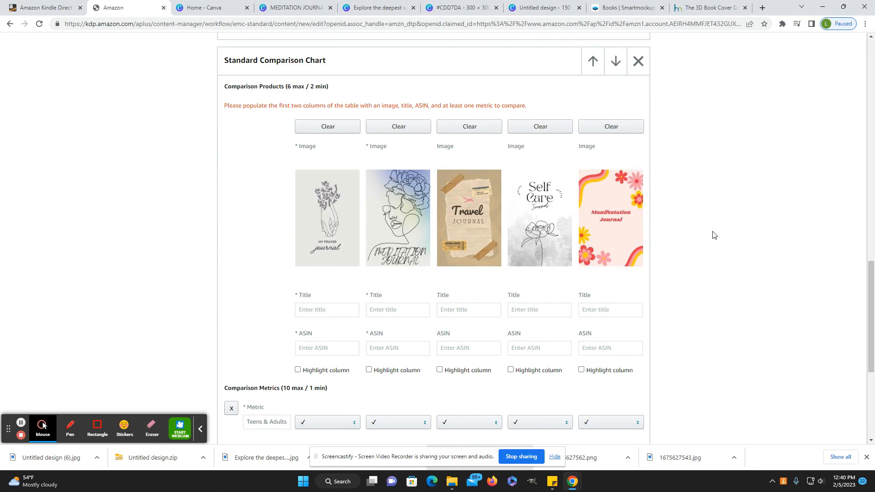
{"action": "scroll", "coordinate": [714, 235], "scroll_direction": "up", "scroll_amount": 1}
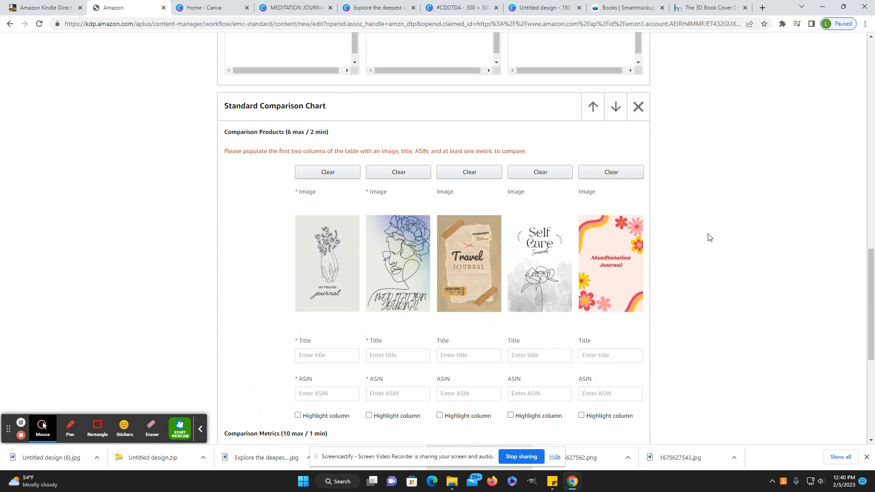
{"action": "scroll", "coordinate": [711, 236], "scroll_direction": "down", "scroll_amount": 2}
{"action": "scroll", "coordinate": [708, 243], "scroll_direction": "up", "scroll_amount": 1}
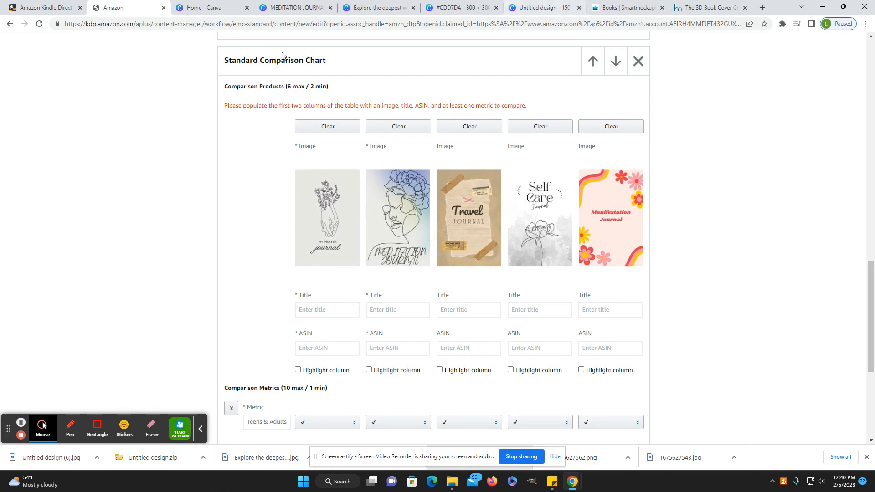
{"action": "scroll", "coordinate": [761, 228], "scroll_direction": "up", "scroll_amount": 1}
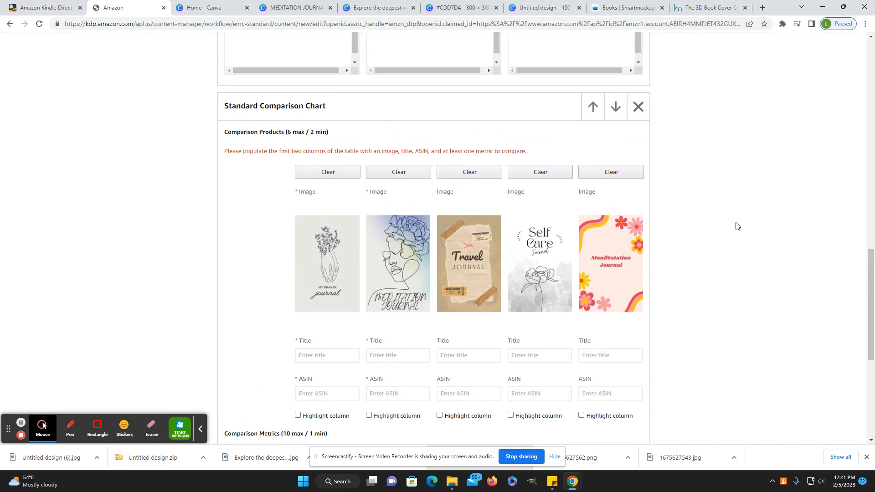
{"action": "scroll", "coordinate": [737, 226], "scroll_direction": "down", "scroll_amount": 3}
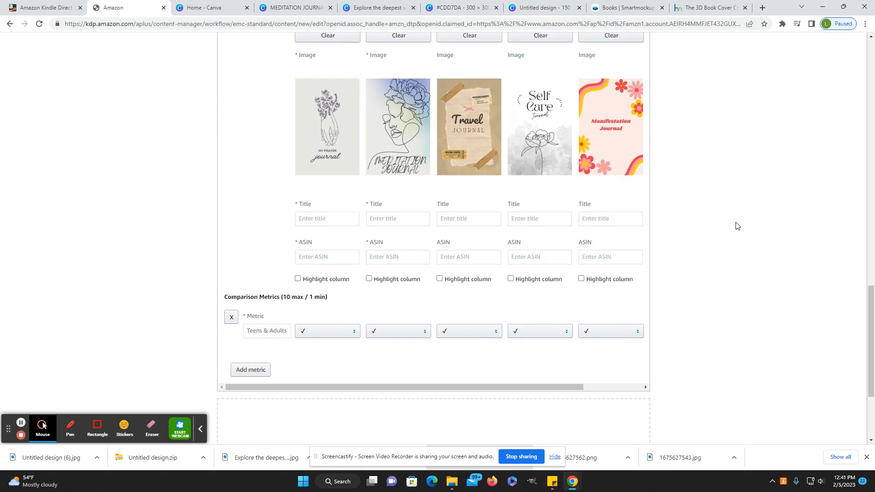
{"action": "scroll", "coordinate": [736, 226], "scroll_direction": "up", "scroll_amount": 15}
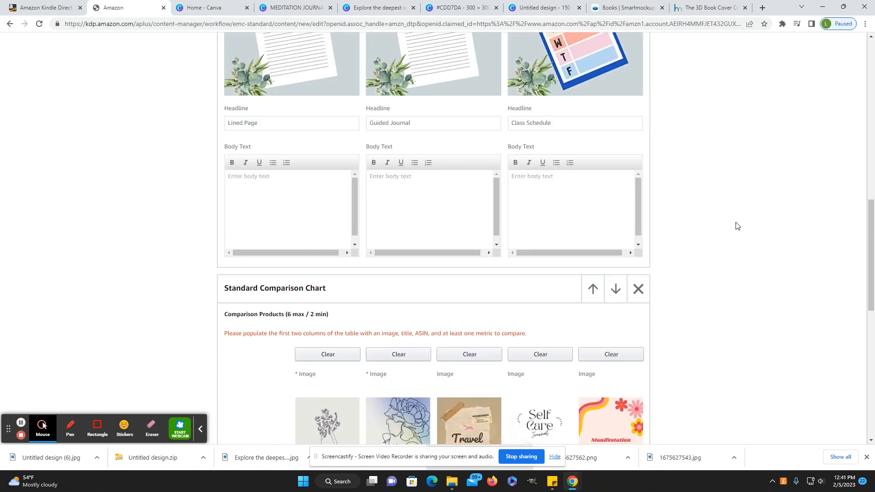
{"action": "scroll", "coordinate": [736, 226], "scroll_direction": "up", "scroll_amount": 4}
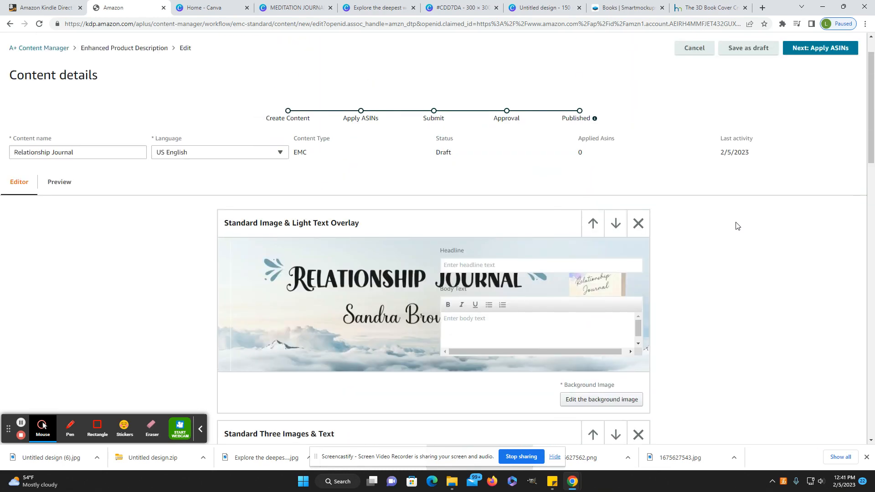
{"action": "scroll", "coordinate": [737, 226], "scroll_direction": "down", "scroll_amount": 2}
{"action": "scroll", "coordinate": [737, 226], "scroll_direction": "up", "scroll_amount": 2}
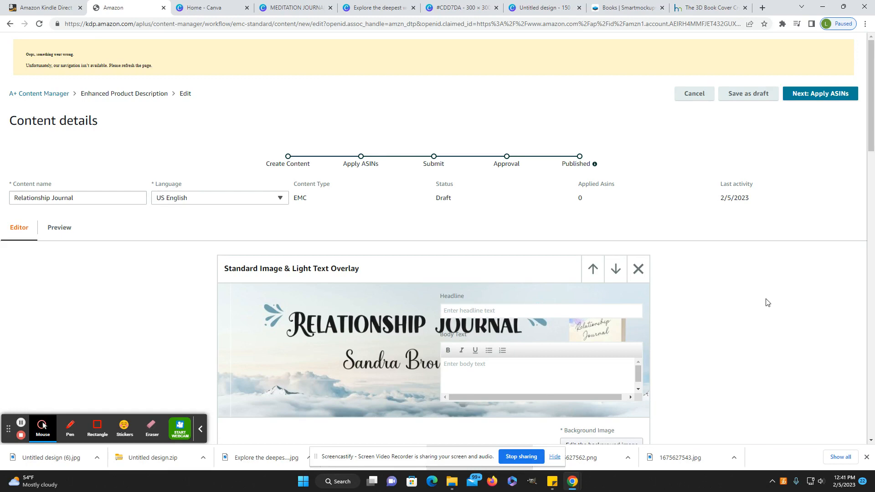
{"action": "scroll", "coordinate": [768, 302], "scroll_direction": "down", "scroll_amount": 4}
{"action": "scroll", "coordinate": [767, 302], "scroll_direction": "up", "scroll_amount": 4}
{"action": "scroll", "coordinate": [768, 302], "scroll_direction": "down", "scroll_amount": 7}
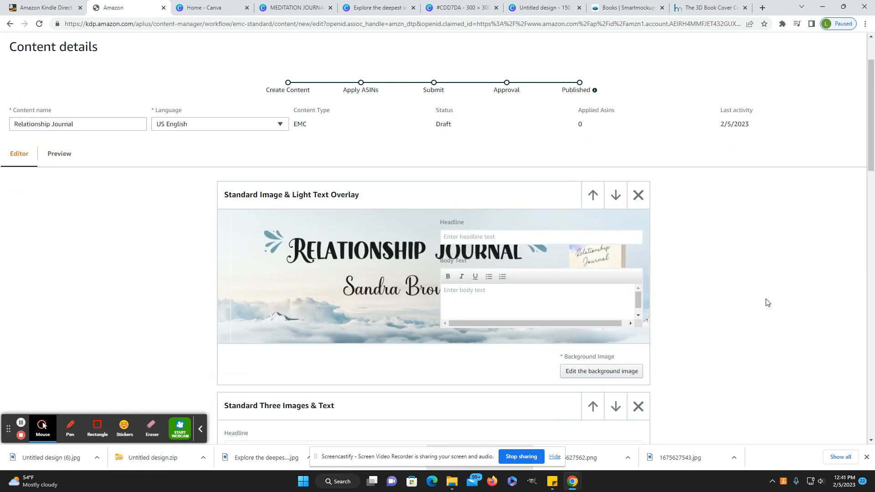
{"action": "scroll", "coordinate": [768, 302], "scroll_direction": "up", "scroll_amount": 3}
{"action": "scroll", "coordinate": [767, 302], "scroll_direction": "down", "scroll_amount": 5}
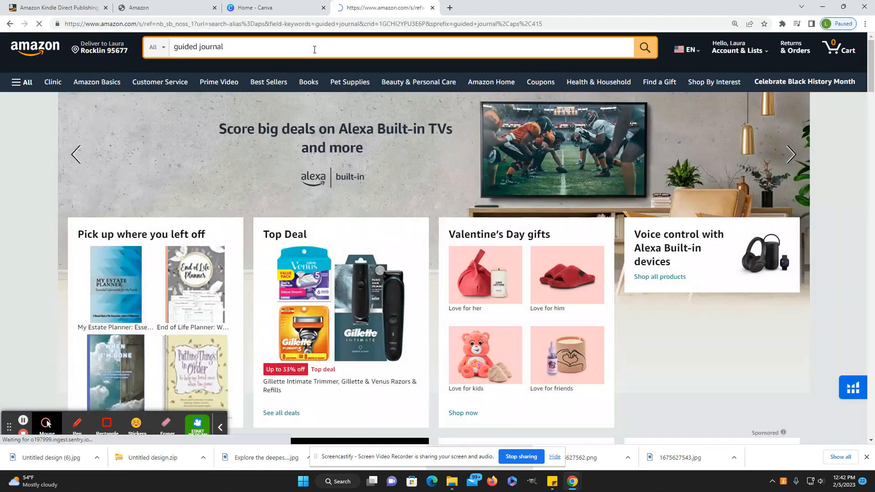
- Search Amazon for 'guided journal' and open the No Worries journal's listing
{"action": "key", "text": "Return"}
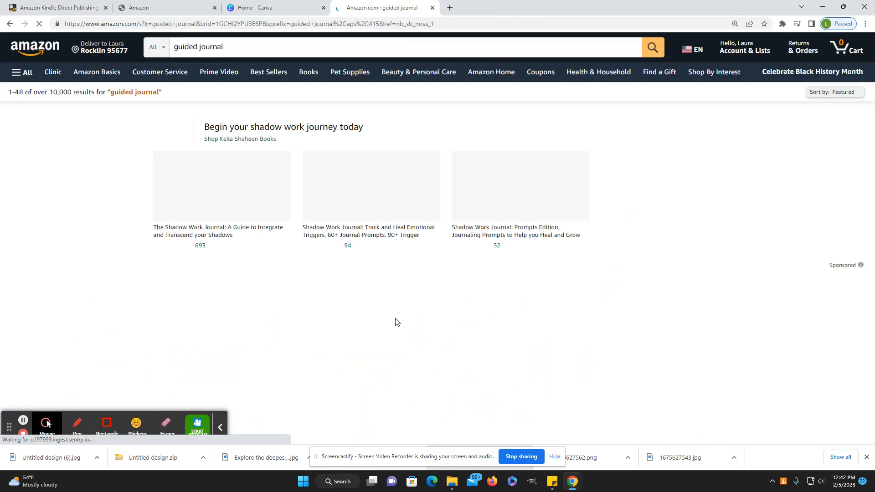
{"action": "scroll", "coordinate": [396, 321], "scroll_direction": "down", "scroll_amount": 6}
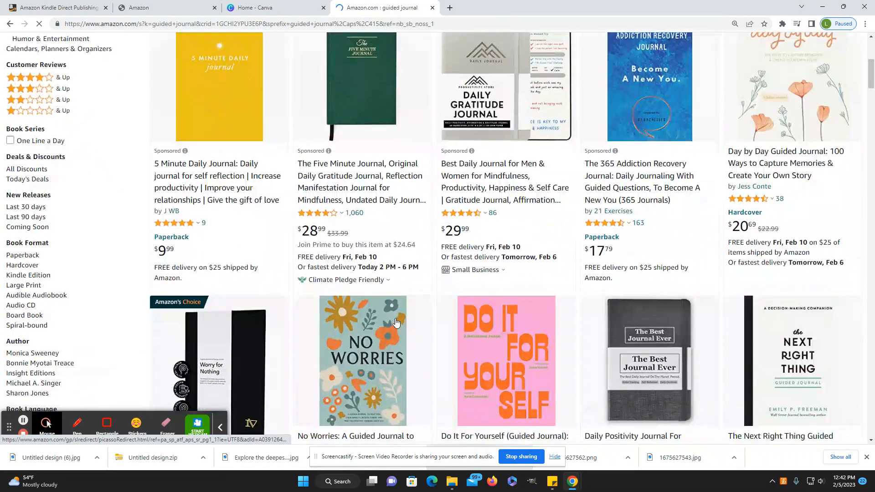
{"action": "scroll", "coordinate": [395, 318], "scroll_direction": "down", "scroll_amount": 5}
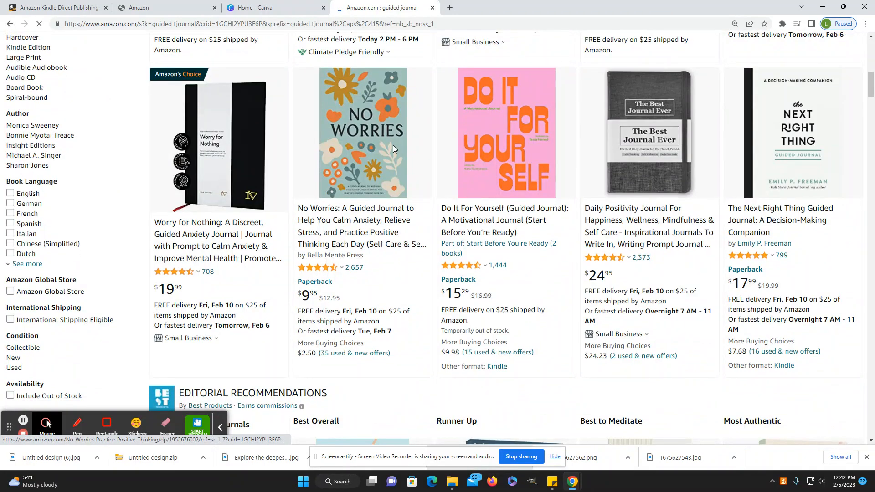
{"action": "scroll", "coordinate": [389, 232], "scroll_direction": "up", "scroll_amount": 2}
{"action": "scroll", "coordinate": [389, 232], "scroll_direction": "down", "scroll_amount": 2}
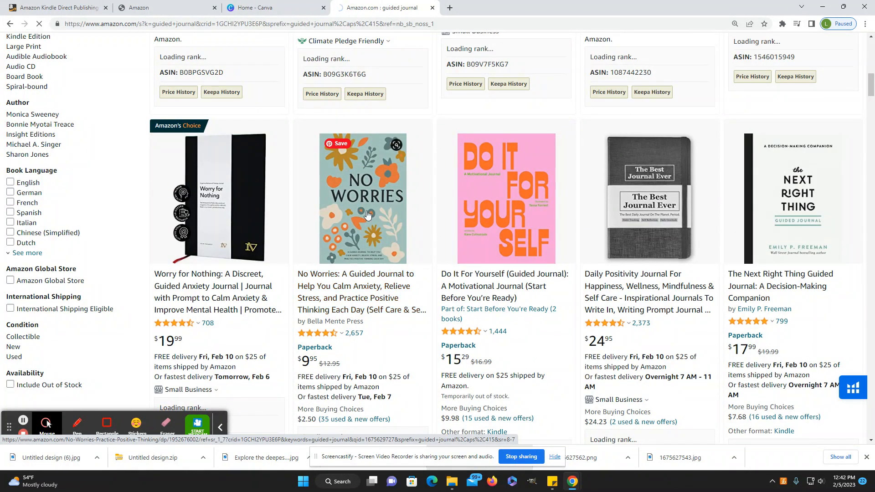
{"action": "left_click", "coordinate": [386, 273]}
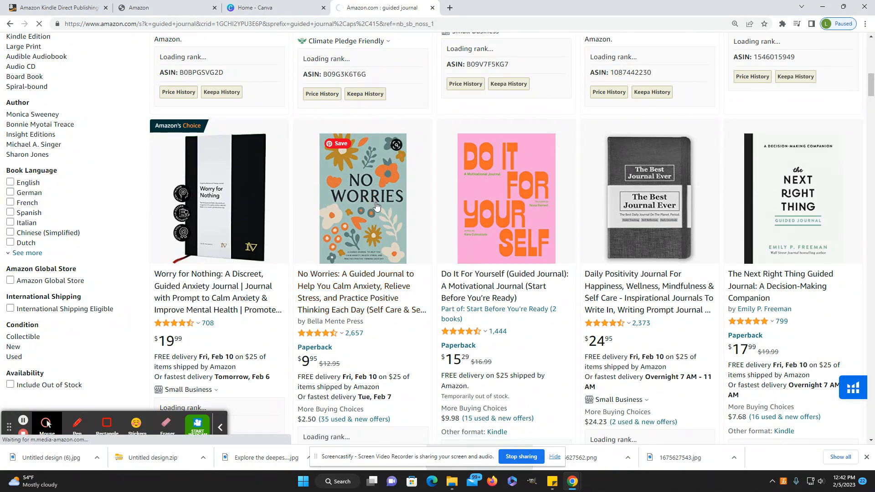
- Study the No Worries paperback page, priced $9.95 with 2,657 ratings, and its reviews
{"action": "scroll", "coordinate": [495, 293], "scroll_direction": "down", "scroll_amount": 10}
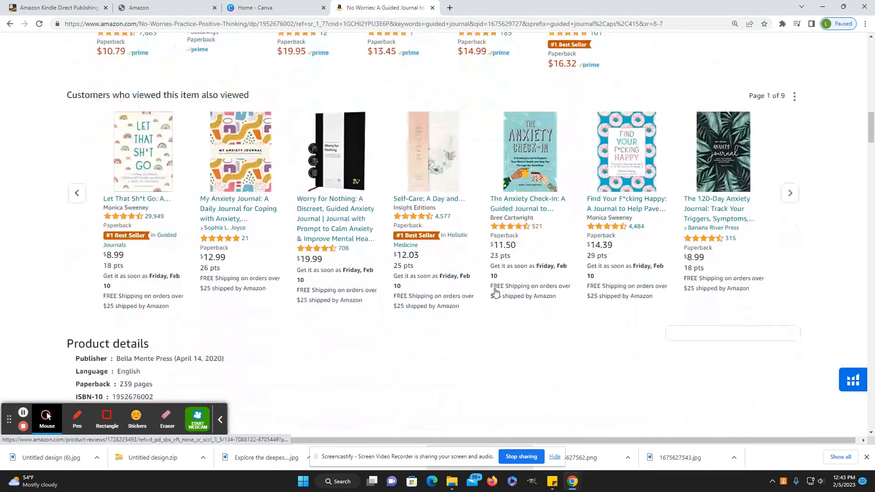
{"action": "scroll", "coordinate": [496, 293], "scroll_direction": "down", "scroll_amount": 7}
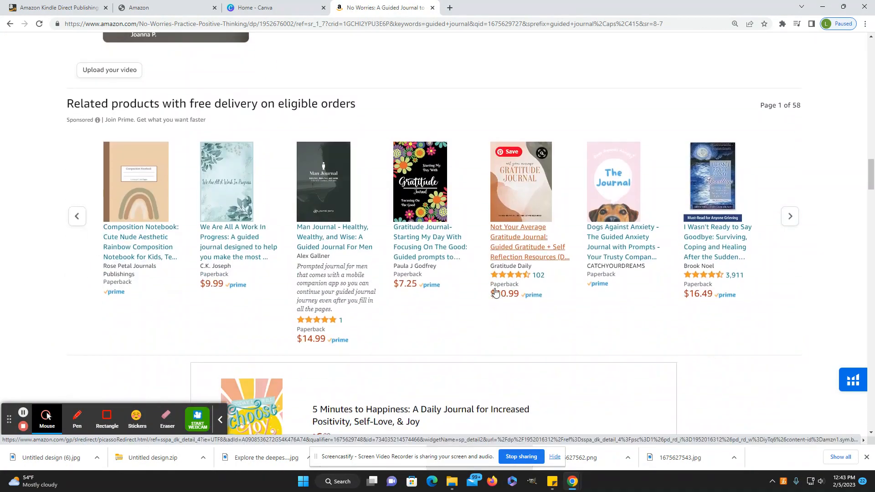
{"action": "scroll", "coordinate": [497, 292], "scroll_direction": "up", "scroll_amount": 4}
{"action": "scroll", "coordinate": [496, 292], "scroll_direction": "up", "scroll_amount": 1}
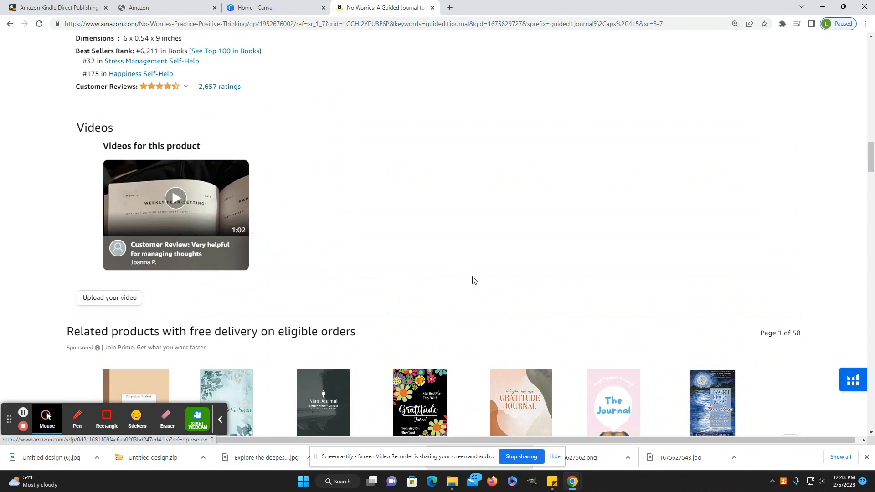
{"action": "scroll", "coordinate": [520, 275], "scroll_direction": "down", "scroll_amount": 10}
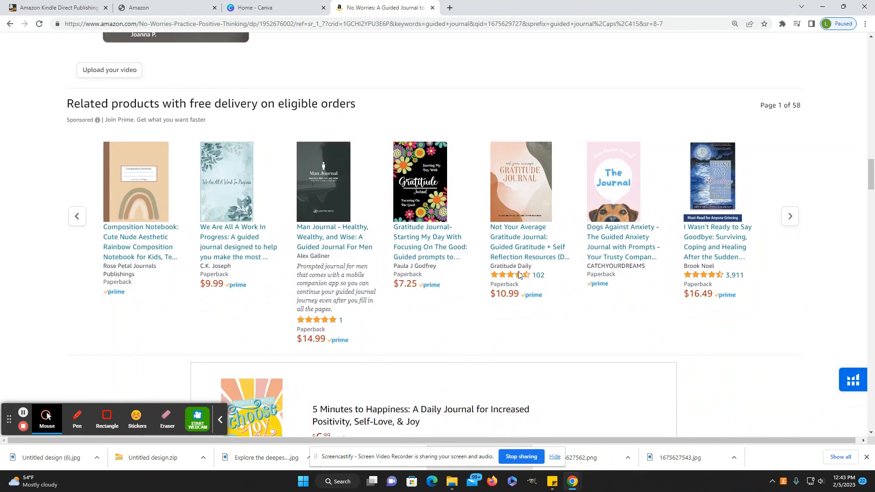
{"action": "scroll", "coordinate": [518, 275], "scroll_direction": "down", "scroll_amount": 5}
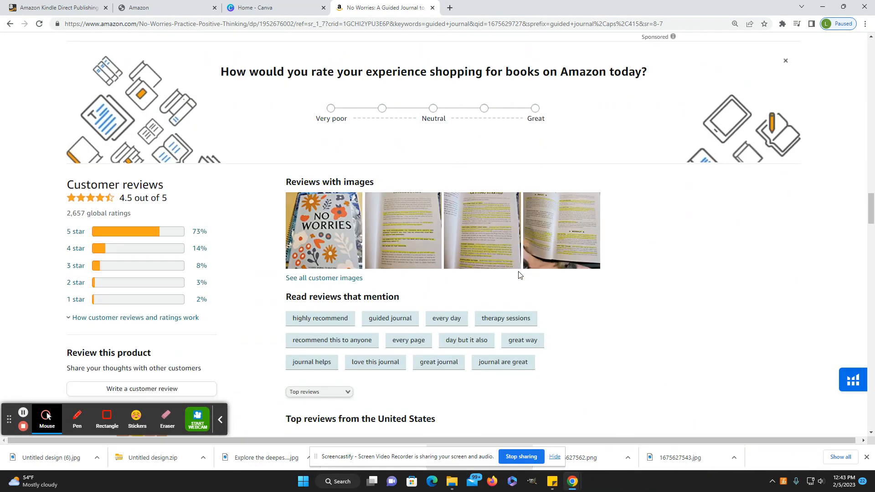
{"action": "scroll", "coordinate": [518, 275], "scroll_direction": "down", "scroll_amount": 2}
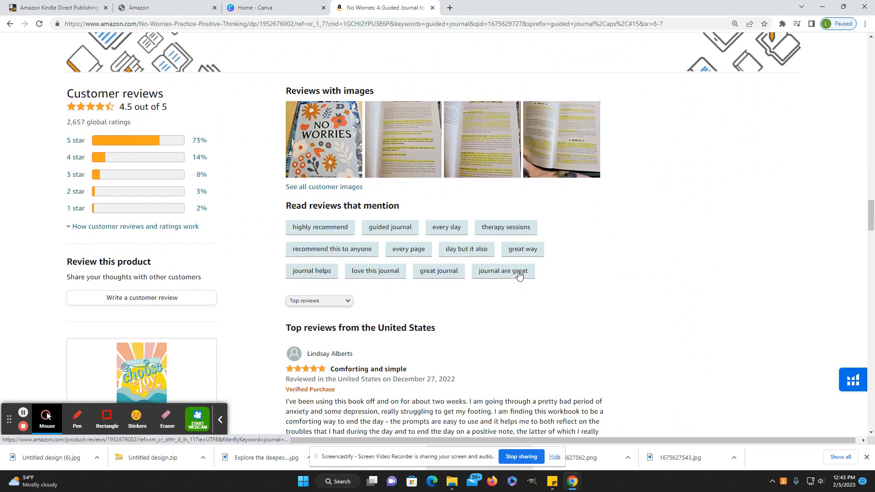
{"action": "scroll", "coordinate": [519, 275], "scroll_direction": "up", "scroll_amount": 3}
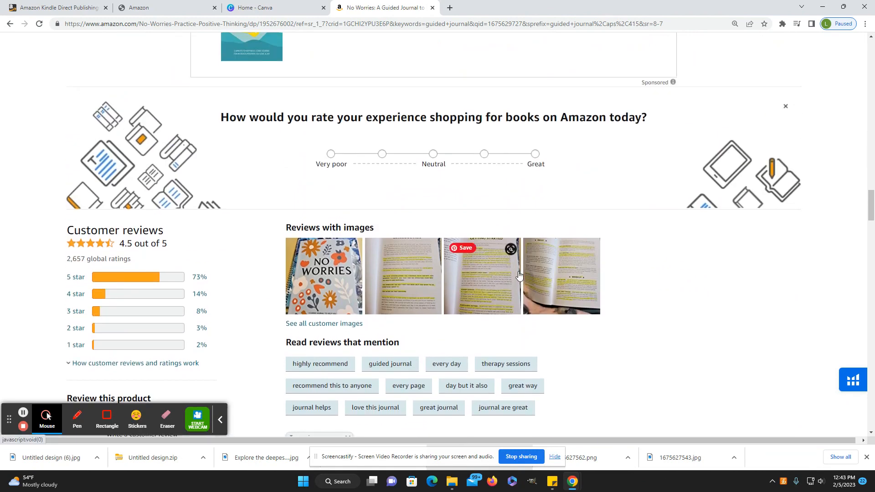
{"action": "scroll", "coordinate": [519, 275], "scroll_direction": "up", "scroll_amount": 20}
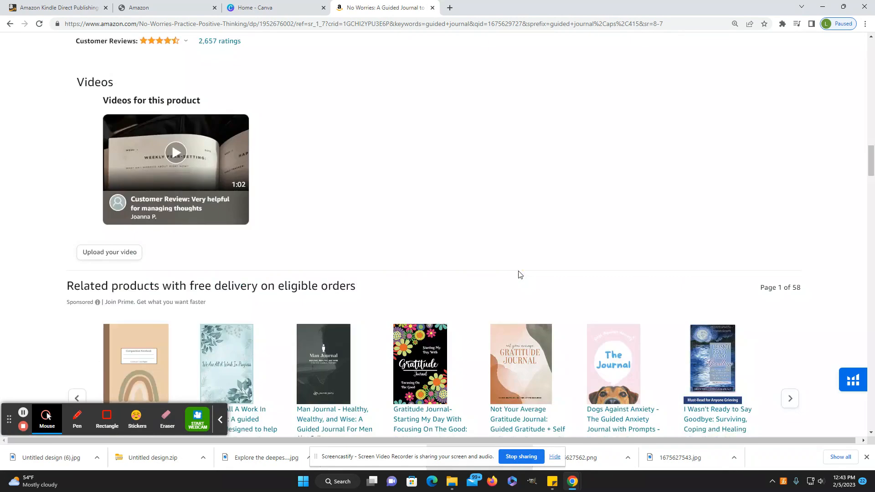
{"action": "scroll", "coordinate": [518, 275], "scroll_direction": "up", "scroll_amount": 12}
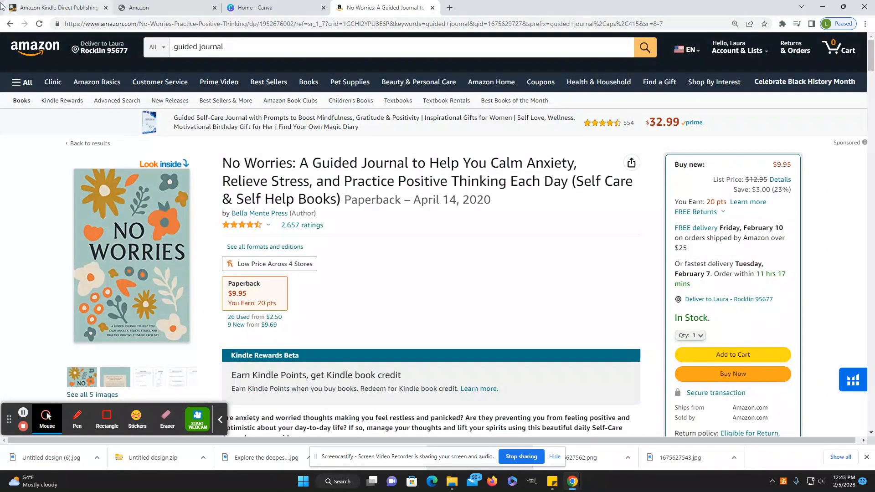
- Return to the results and open The 5-Minute Gratitude Journal's product page
{"action": "left_click", "coordinate": [10, 24]}
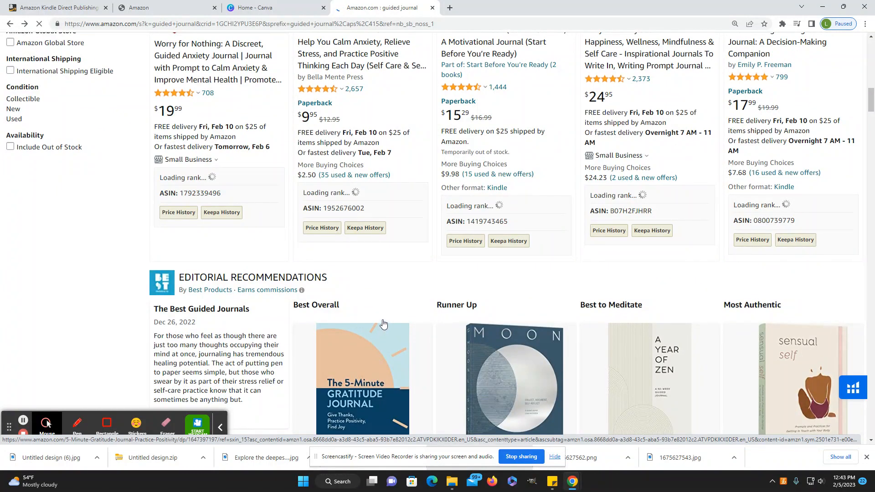
{"action": "scroll", "coordinate": [381, 327], "scroll_direction": "down", "scroll_amount": 3}
{"action": "left_click", "coordinate": [383, 321]}
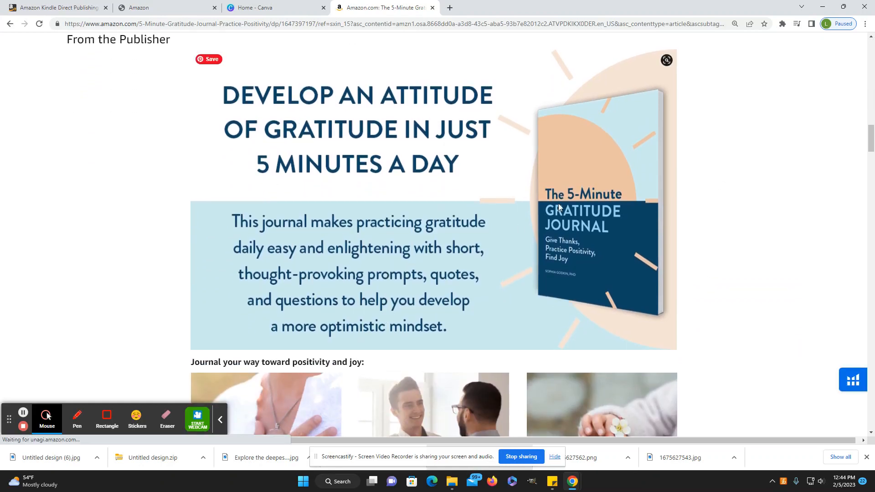
{"action": "scroll", "coordinate": [559, 203], "scroll_direction": "up", "scroll_amount": 2}
{"action": "scroll", "coordinate": [559, 203], "scroll_direction": "down", "scroll_amount": 2}
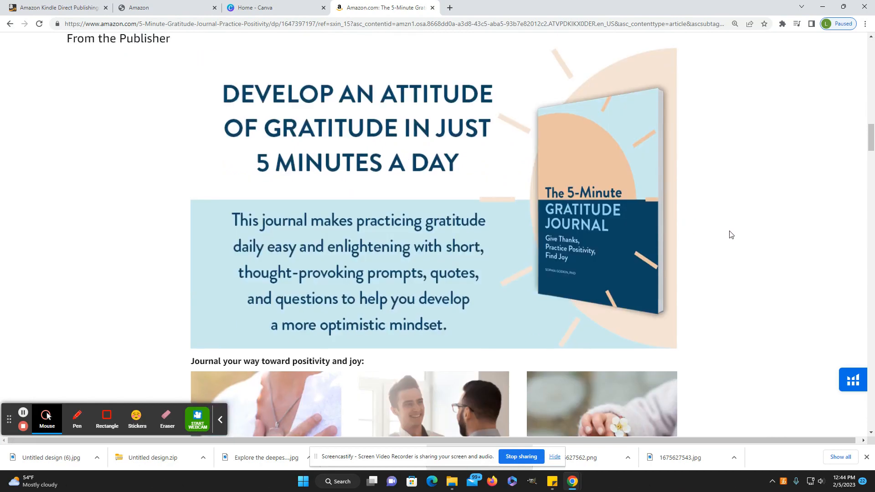
{"action": "scroll", "coordinate": [730, 235], "scroll_direction": "down", "scroll_amount": 4}
{"action": "scroll", "coordinate": [730, 235], "scroll_direction": "down", "scroll_amount": 1}
{"action": "scroll", "coordinate": [730, 235], "scroll_direction": "up", "scroll_amount": 12}
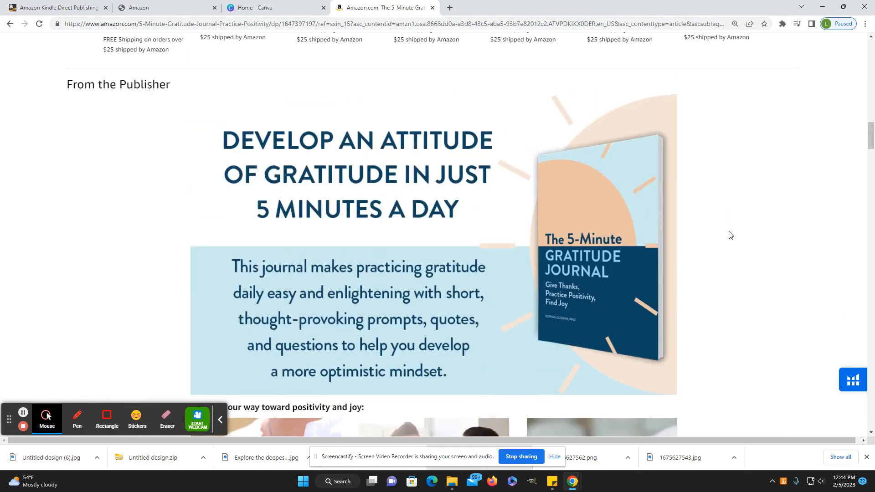
{"action": "scroll", "coordinate": [729, 270], "scroll_direction": "down", "scroll_amount": 9}
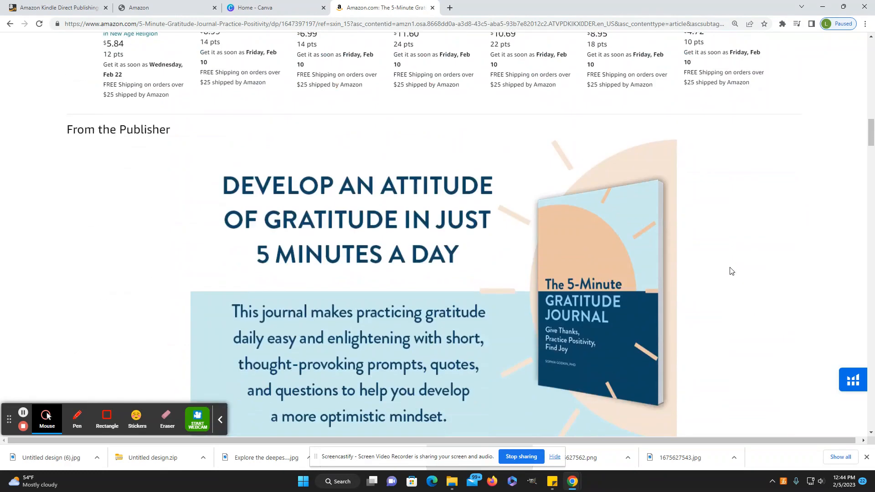
{"action": "scroll", "coordinate": [731, 271], "scroll_direction": "up", "scroll_amount": 2}
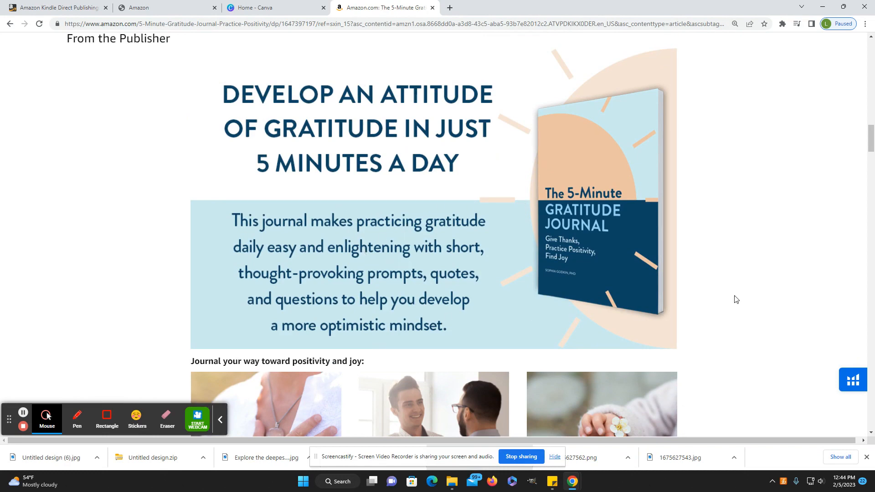
- Check the Canva tab, then keep studying the gratitude journal's From the Publisher banner
{"action": "left_click", "coordinate": [281, 5]}
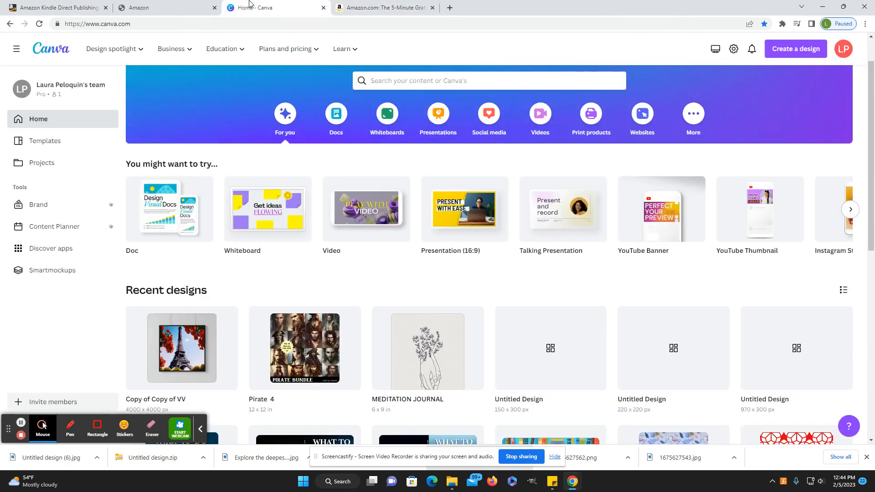
{"action": "left_click", "coordinate": [397, 6]}
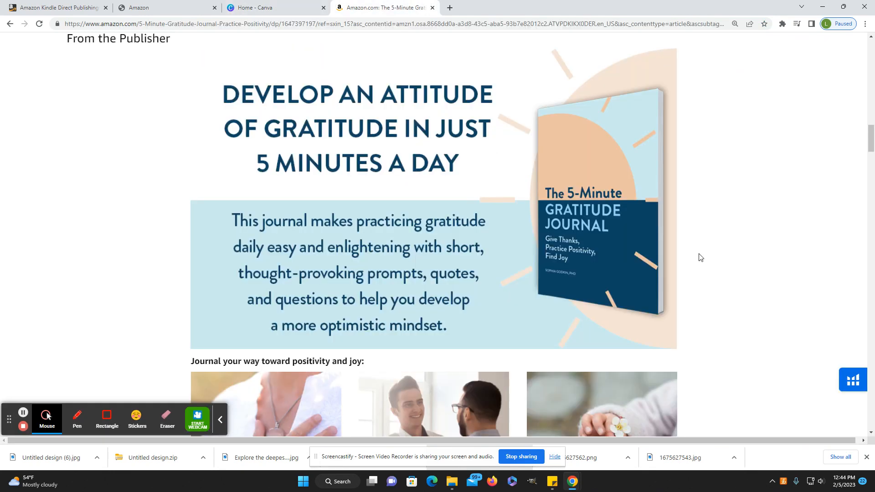
{"action": "scroll", "coordinate": [700, 257], "scroll_direction": "down", "scroll_amount": 7}
{"action": "scroll", "coordinate": [700, 257], "scroll_direction": "up", "scroll_amount": 2}
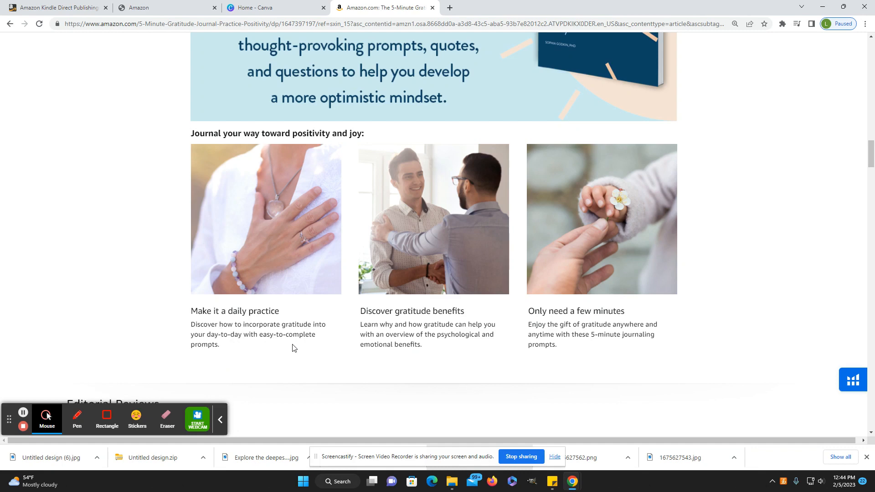
{"action": "scroll", "coordinate": [294, 349], "scroll_direction": "down", "scroll_amount": 5}
{"action": "scroll", "coordinate": [294, 349], "scroll_direction": "down", "scroll_amount": 1}
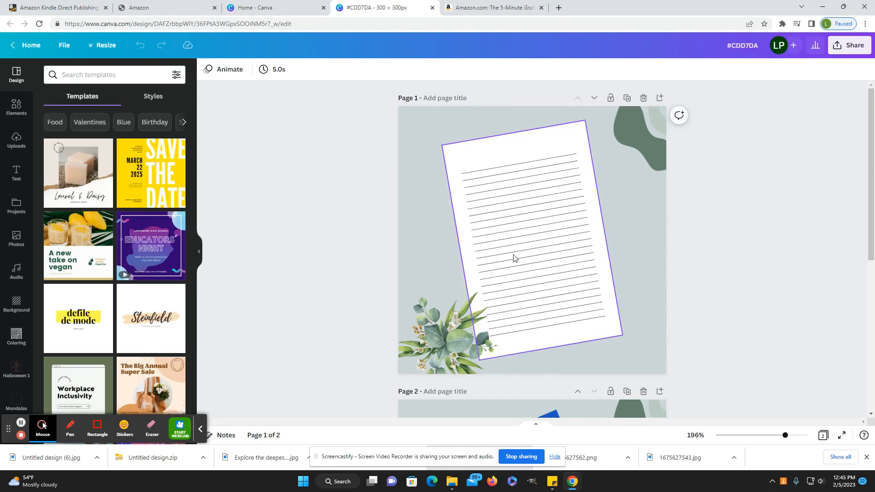
- Add a two-line '5 minute meditations' body text at the page's left edge
{"action": "left_click", "coordinate": [16, 173]}
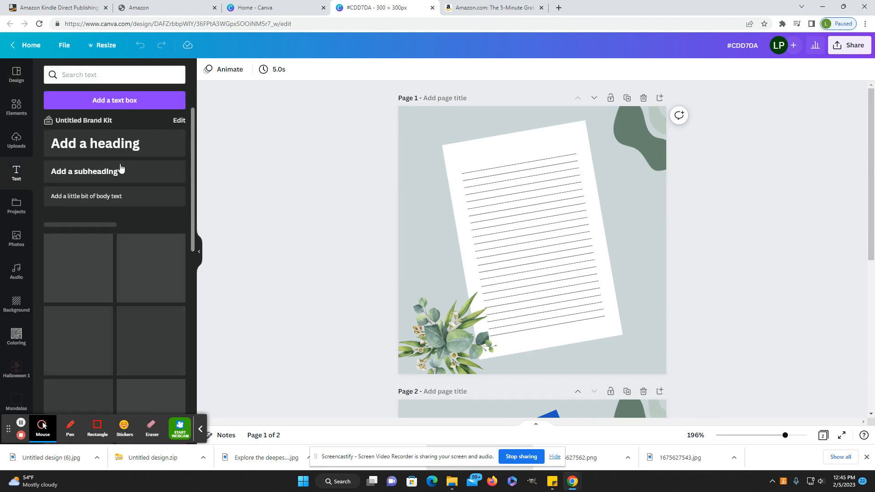
{"action": "left_click", "coordinate": [99, 196]}
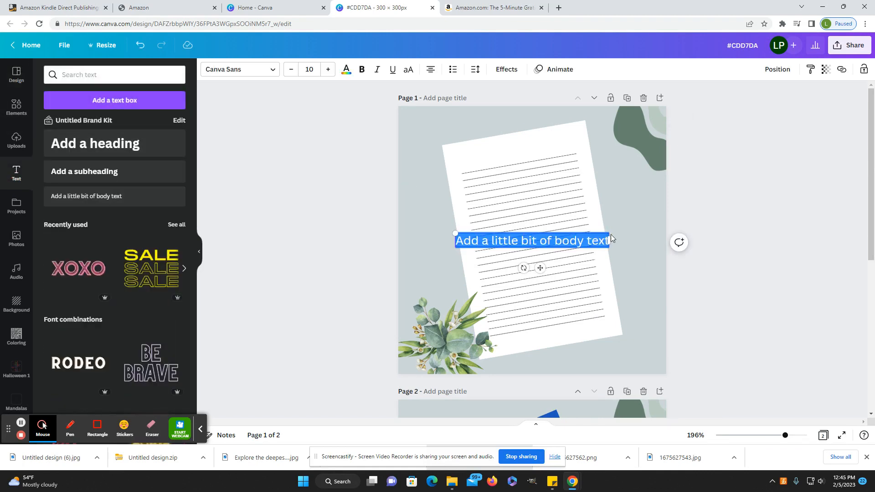
{"action": "triple_click", "coordinate": [512, 240]}
{"action": "type", "text": "5 minute meditations"}
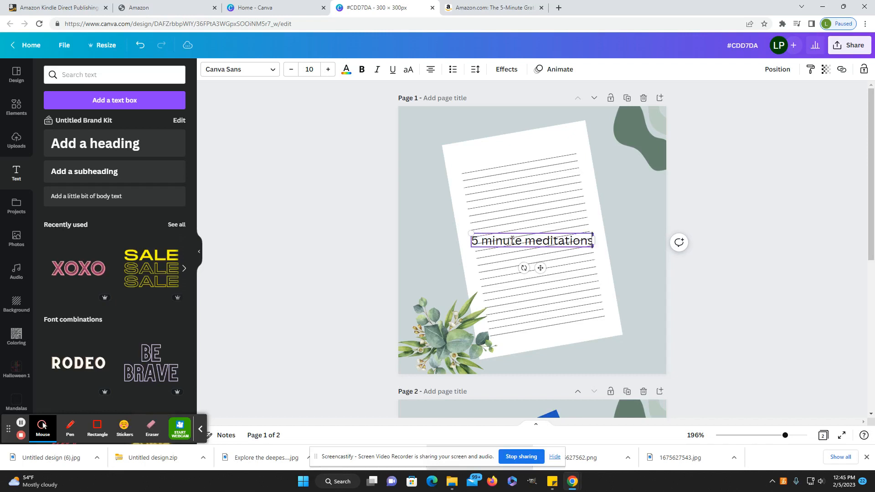
{"action": "left_click_drag", "start_coordinate": [592, 240], "coordinate": [457, 256]}
{"action": "left_click", "coordinate": [529, 250]}
{"action": "left_click", "coordinate": [586, 298]}
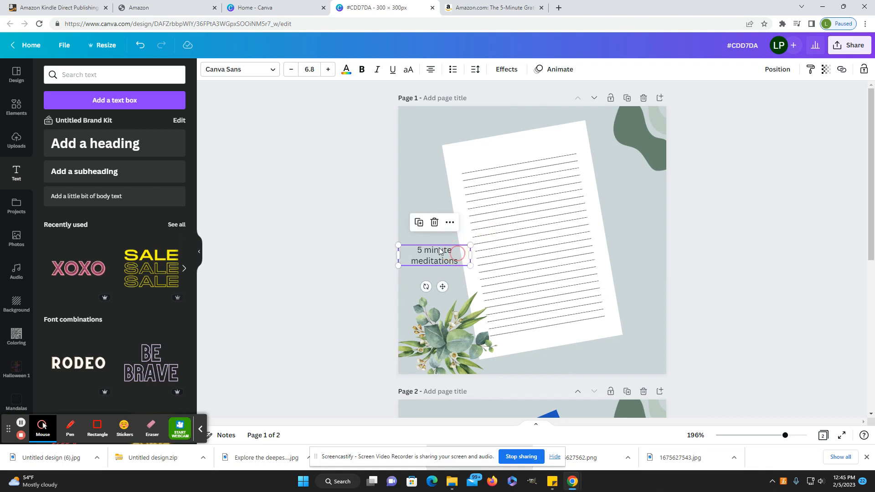
- Add a black swoosh arrow from an 'arrow' search below the text
{"action": "left_click", "coordinate": [16, 107]}
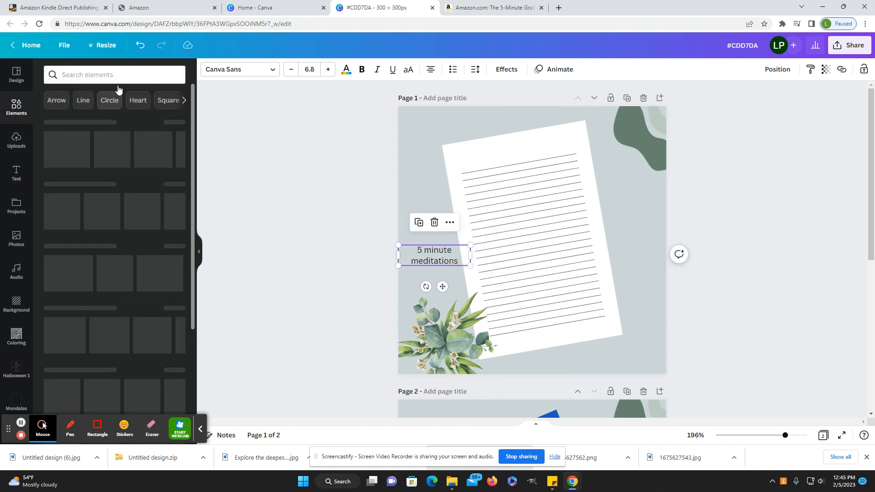
{"action": "left_click", "coordinate": [63, 82]}
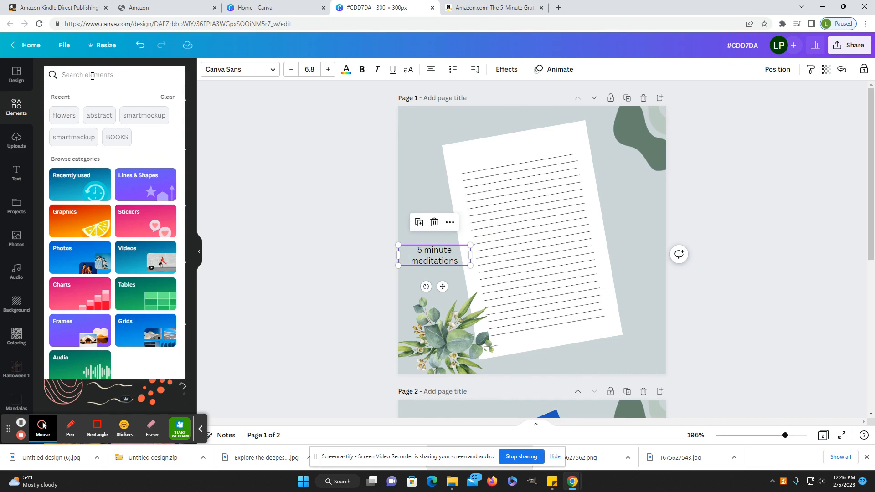
{"action": "type", "text": "arrow"}
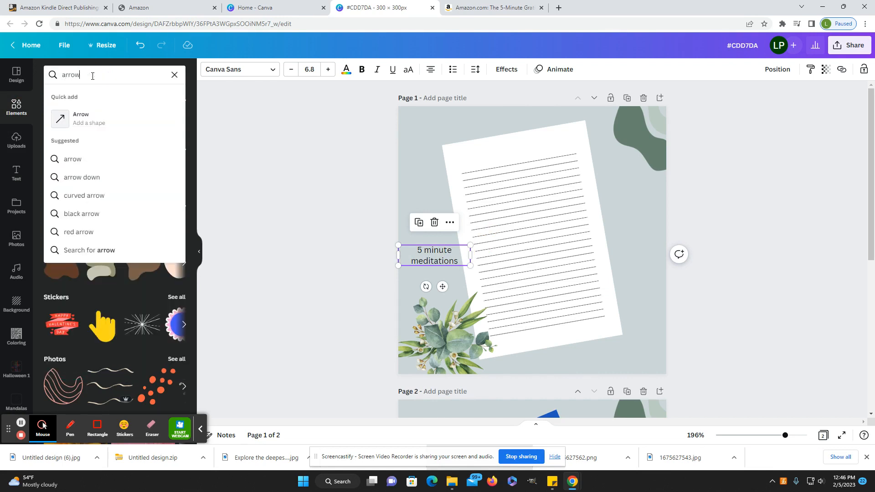
{"action": "key", "text": "Return"}
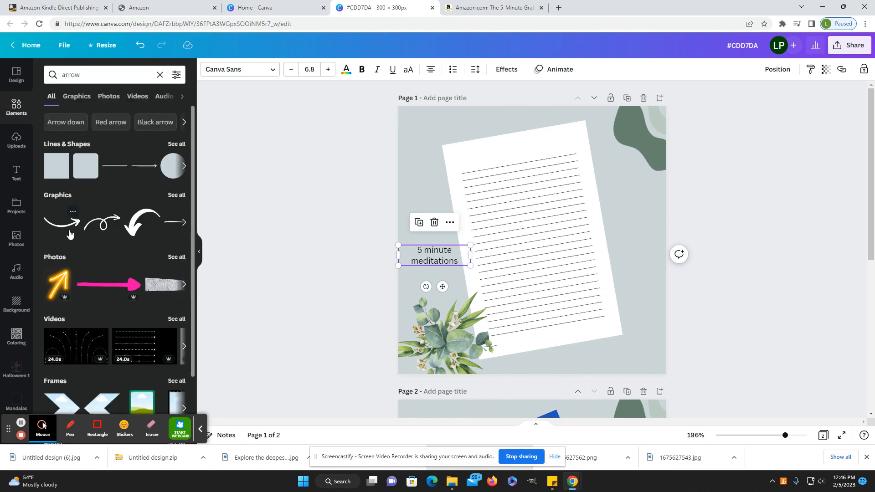
{"action": "left_click", "coordinate": [69, 224]}
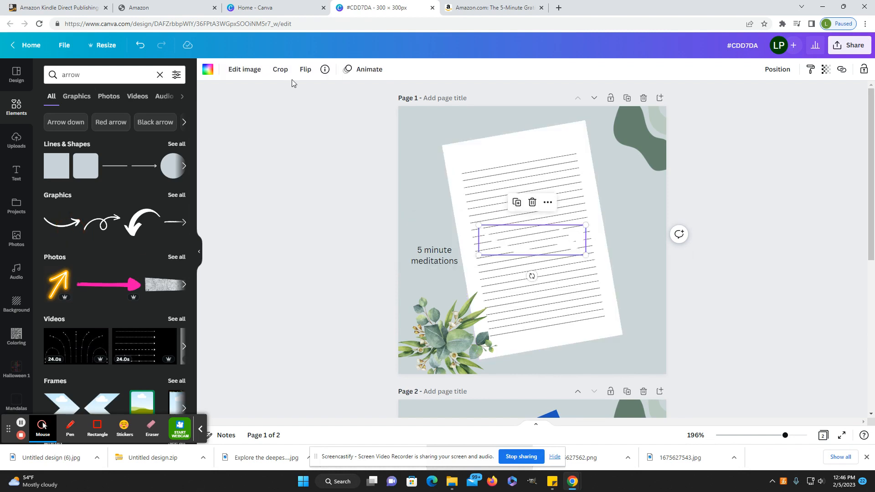
{"action": "left_click", "coordinate": [208, 70]}
{"action": "left_click", "coordinate": [78, 114]}
{"action": "left_click_drag", "start_coordinate": [504, 251], "coordinate": [448, 280]}
{"action": "left_click", "coordinate": [647, 223]}
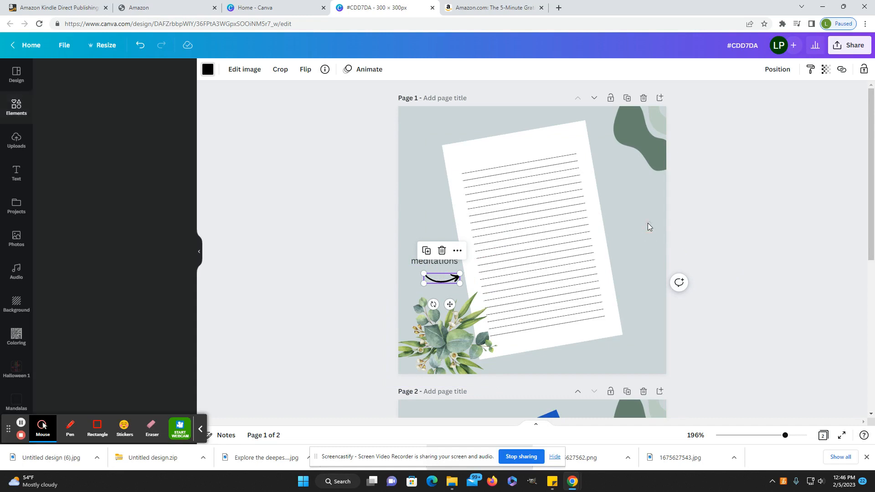
{"action": "left_click", "coordinate": [685, 264]}
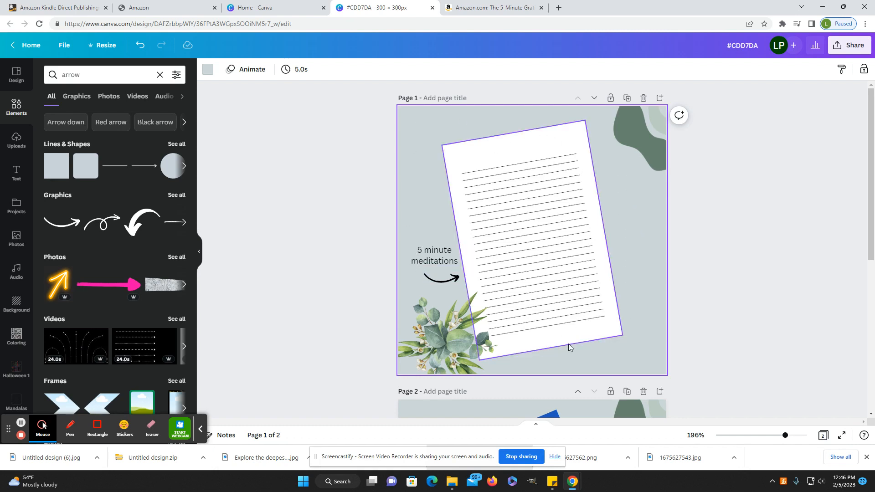
{"action": "scroll", "coordinate": [621, 294], "scroll_direction": "down", "scroll_amount": 6}
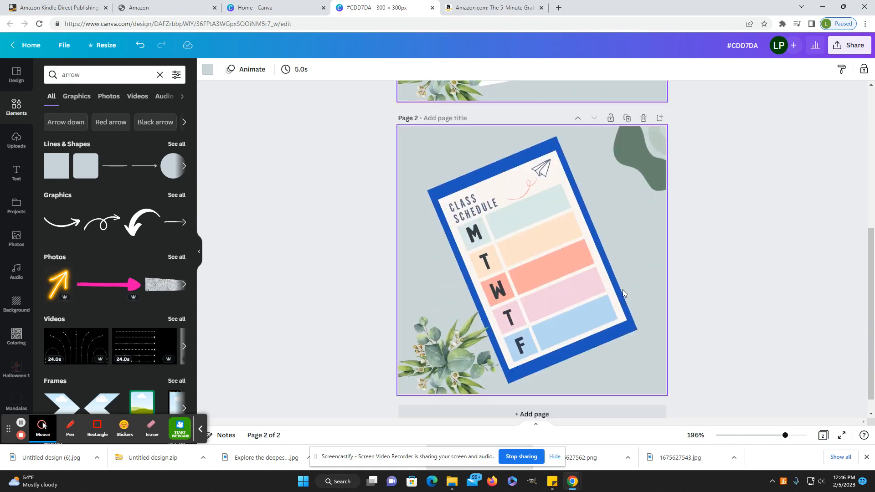
{"action": "scroll", "coordinate": [623, 292], "scroll_direction": "up", "scroll_amount": 4}
{"action": "scroll", "coordinate": [622, 288], "scroll_direction": "up", "scroll_amount": 2}
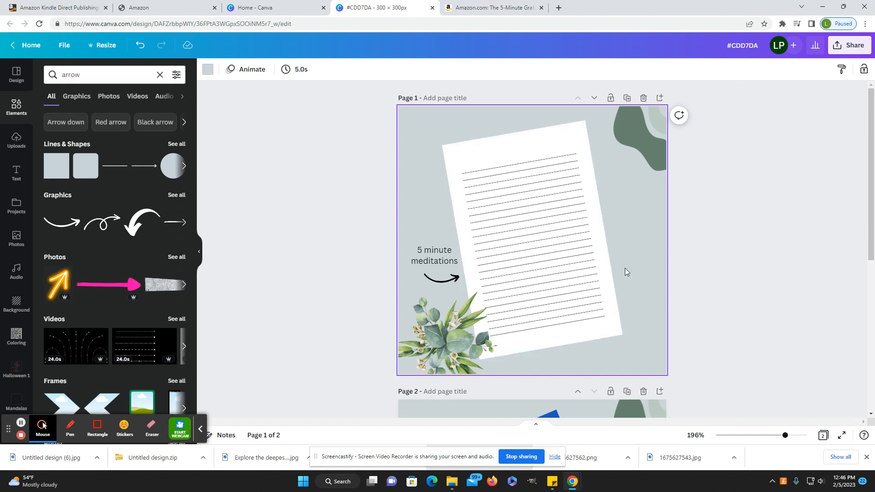
{"action": "scroll", "coordinate": [635, 253], "scroll_direction": "down", "scroll_amount": 6}
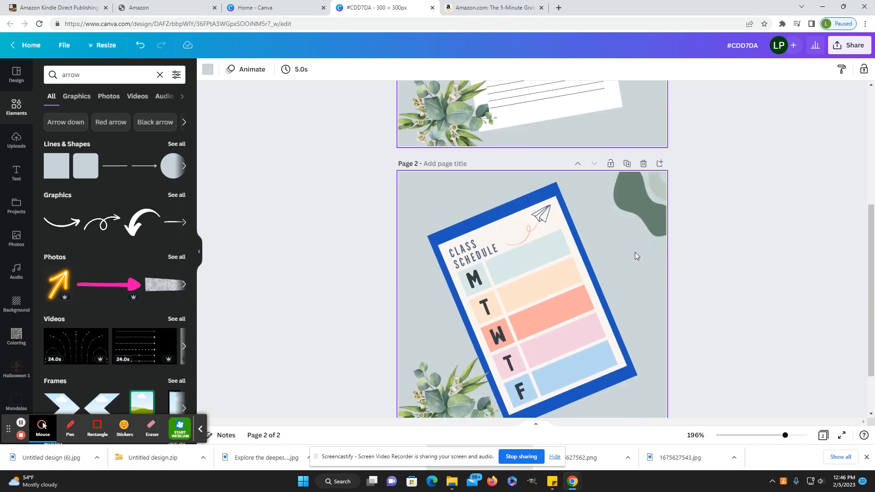
{"action": "scroll", "coordinate": [635, 255], "scroll_direction": "up", "scroll_amount": 6}
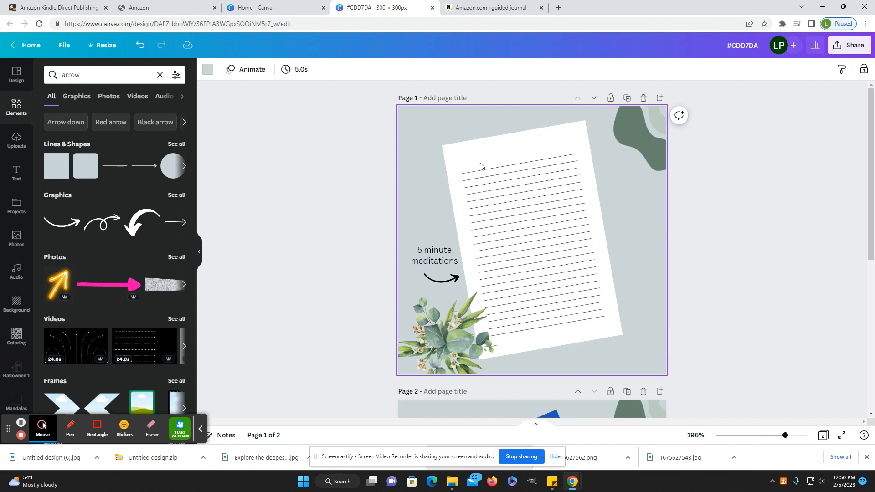
- Go to fiverr.com in a new tab and browse the 'amazon a plus content' gig results
{"action": "left_click", "coordinate": [556, 8]}
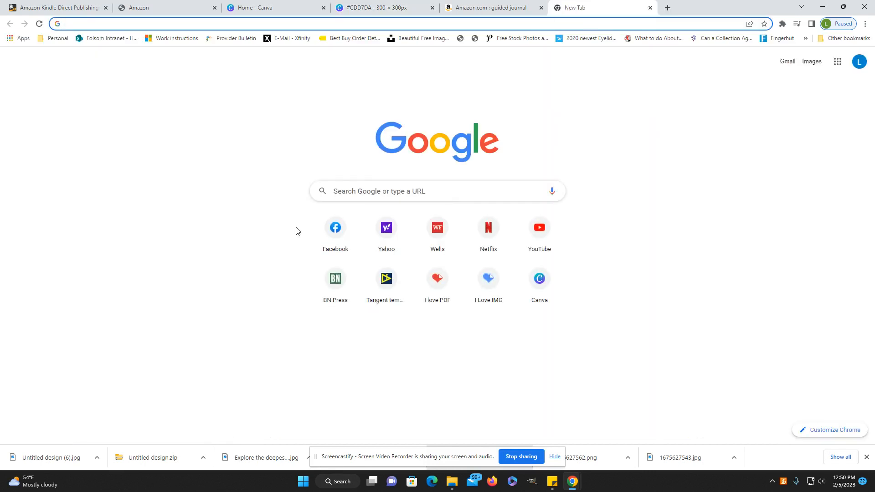
{"action": "type", "text": "fi"}
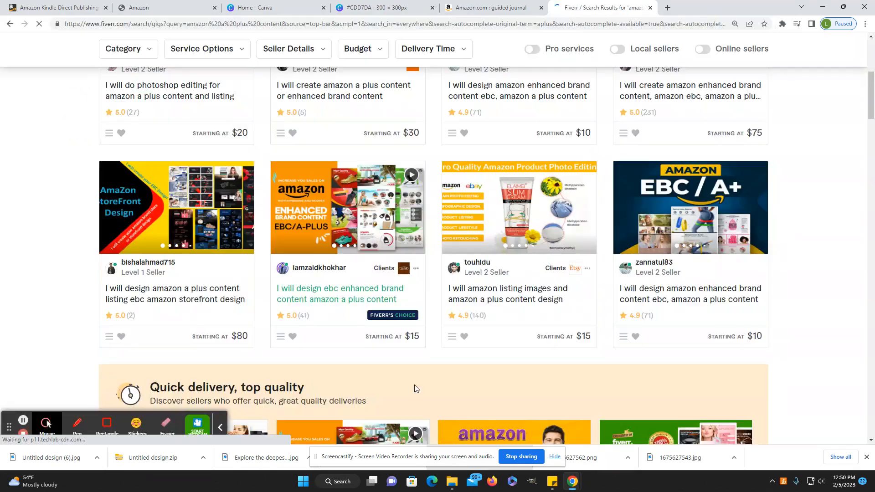
{"action": "scroll", "coordinate": [416, 389], "scroll_direction": "up", "scroll_amount": 4}
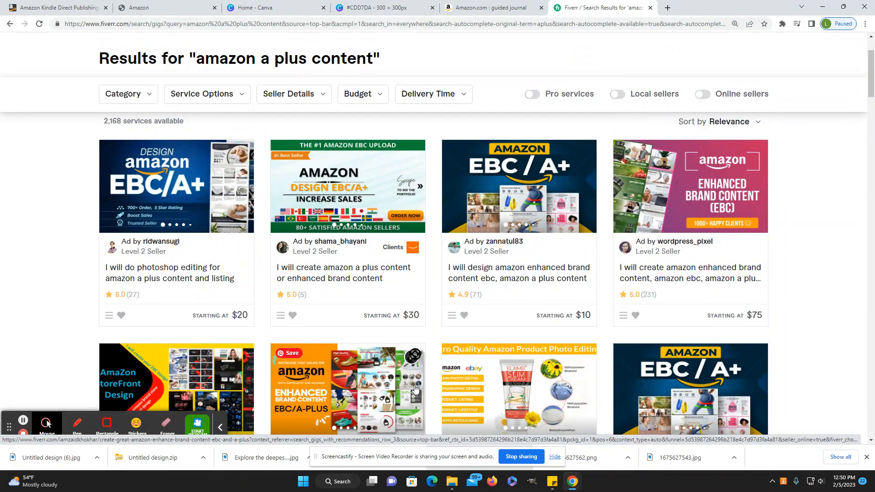
{"action": "scroll", "coordinate": [416, 389], "scroll_direction": "down", "scroll_amount": 1}
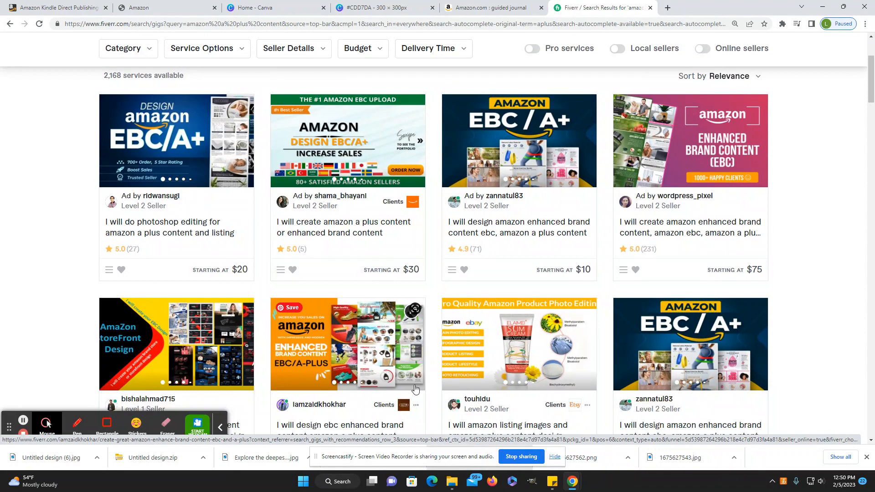
{"action": "scroll", "coordinate": [415, 388], "scroll_direction": "down", "scroll_amount": 6}
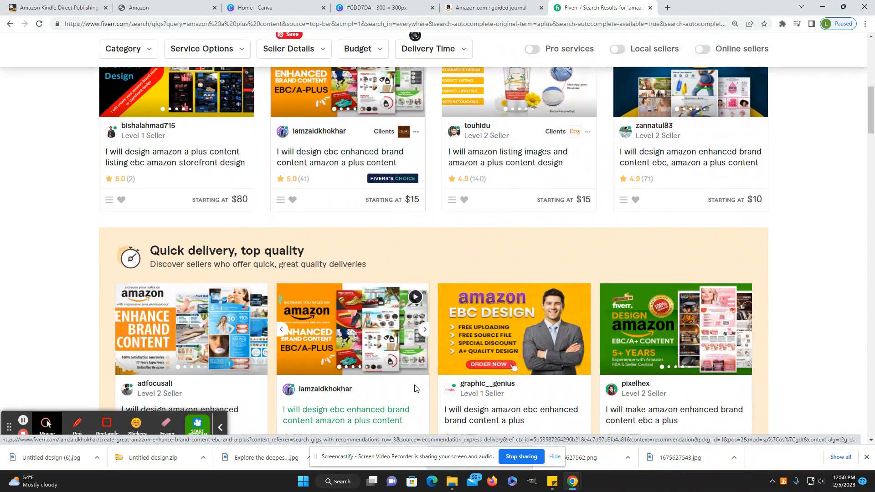
{"action": "scroll", "coordinate": [415, 388], "scroll_direction": "down", "scroll_amount": 2}
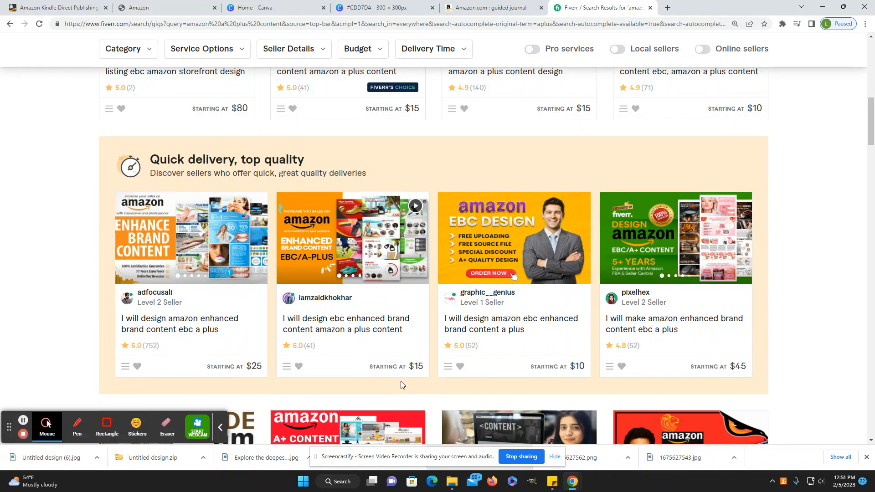
{"action": "scroll", "coordinate": [401, 381], "scroll_direction": "up", "scroll_amount": 5}
{"action": "scroll", "coordinate": [448, 364], "scroll_direction": "down", "scroll_amount": 14}
{"action": "scroll", "coordinate": [448, 363], "scroll_direction": "up", "scroll_amount": 4}
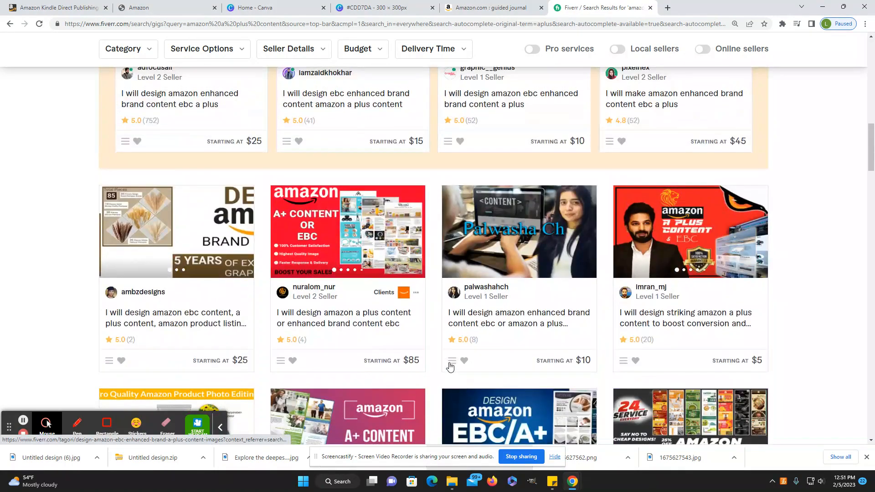
{"action": "scroll", "coordinate": [449, 366], "scroll_direction": "down", "scroll_amount": 9}
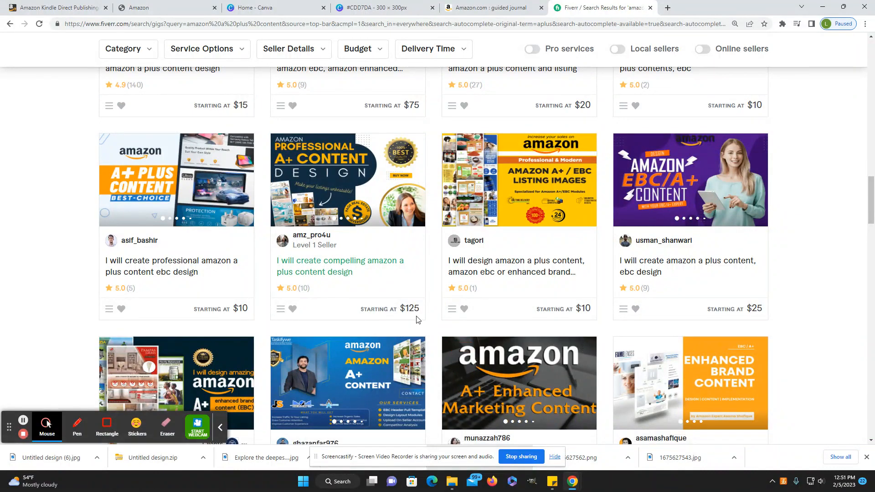
- Scroll back through the results and open the first gig, a $20 Photoshop A+ listing service
{"action": "scroll", "coordinate": [416, 319], "scroll_direction": "up", "scroll_amount": 4}
{"action": "scroll", "coordinate": [415, 316], "scroll_direction": "down", "scroll_amount": 3}
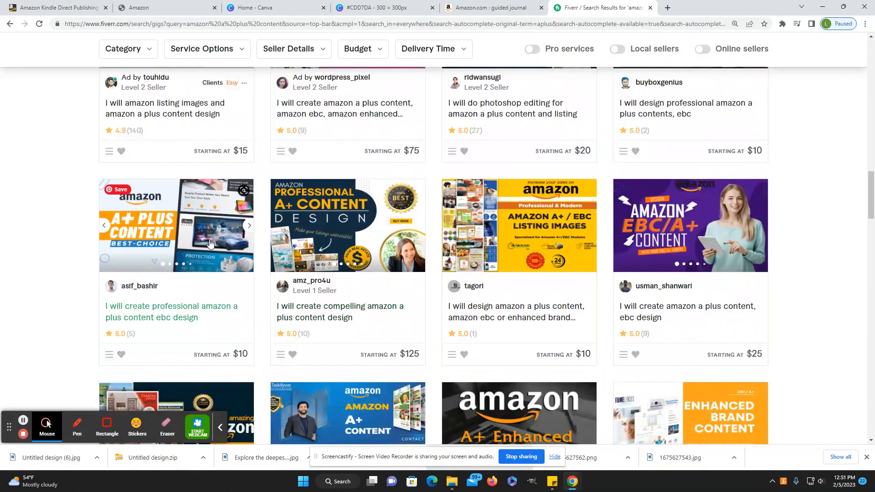
{"action": "scroll", "coordinate": [210, 243], "scroll_direction": "up", "scroll_amount": 8}
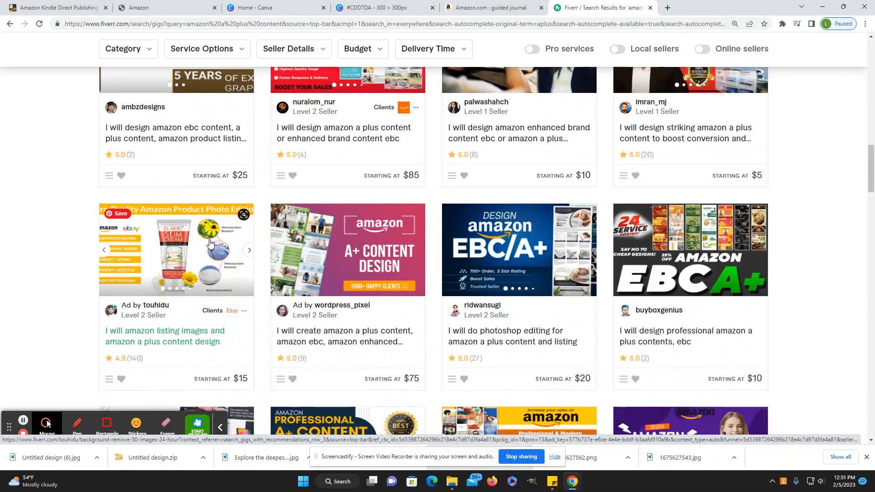
{"action": "scroll", "coordinate": [210, 244], "scroll_direction": "up", "scroll_amount": 3}
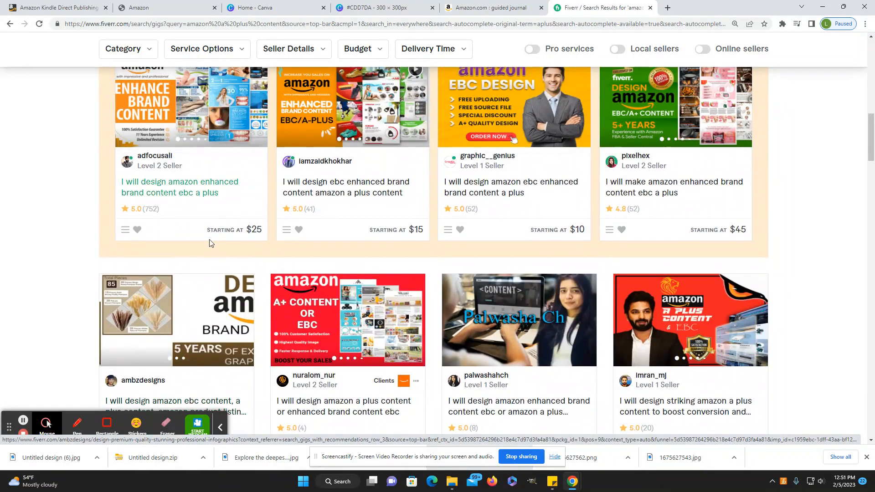
{"action": "scroll", "coordinate": [210, 240], "scroll_direction": "up", "scroll_amount": 2}
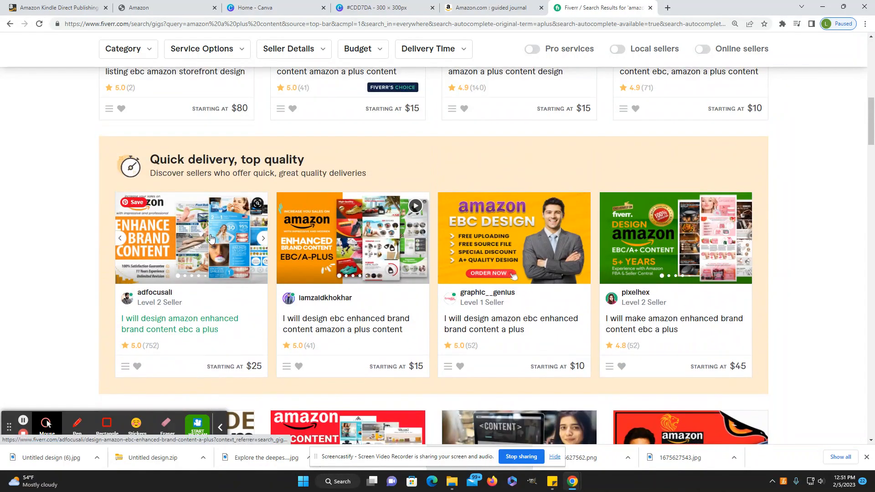
{"action": "scroll", "coordinate": [211, 237], "scroll_direction": "up", "scroll_amount": 3}
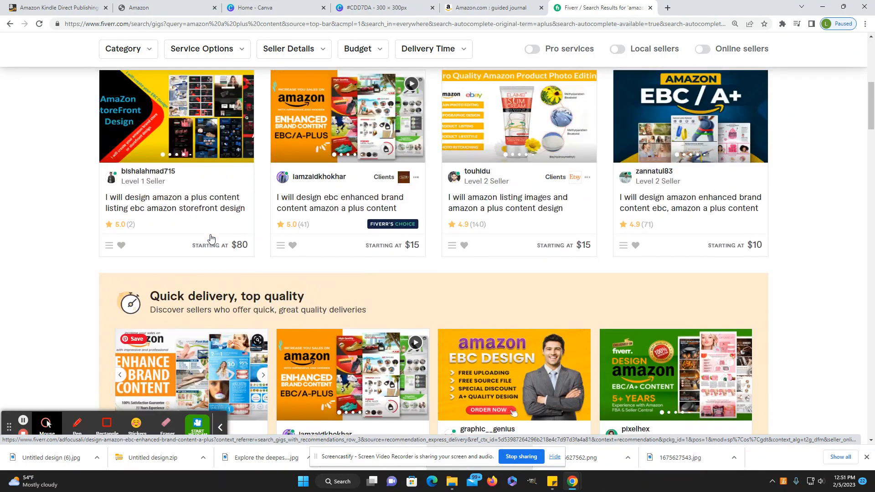
{"action": "scroll", "coordinate": [211, 238], "scroll_direction": "up", "scroll_amount": 2}
{"action": "scroll", "coordinate": [210, 238], "scroll_direction": "up", "scroll_amount": 5}
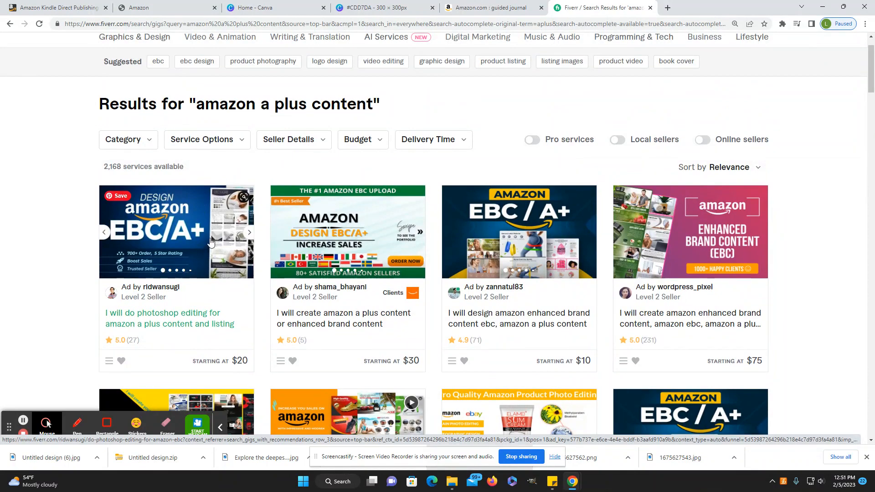
{"action": "scroll", "coordinate": [210, 238], "scroll_direction": "down", "scroll_amount": 1}
{"action": "left_click", "coordinate": [202, 192]}
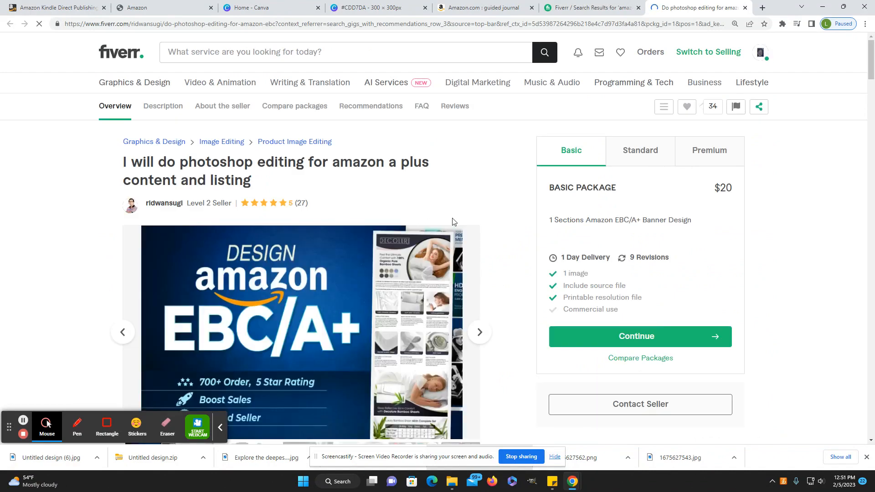
- Skim the Photoshop A+ gig page, then close it to search 'amazon a plus content for book'
{"action": "scroll", "coordinate": [469, 314], "scroll_direction": "down", "scroll_amount": 2}
{"action": "scroll", "coordinate": [469, 311], "scroll_direction": "down", "scroll_amount": 2}
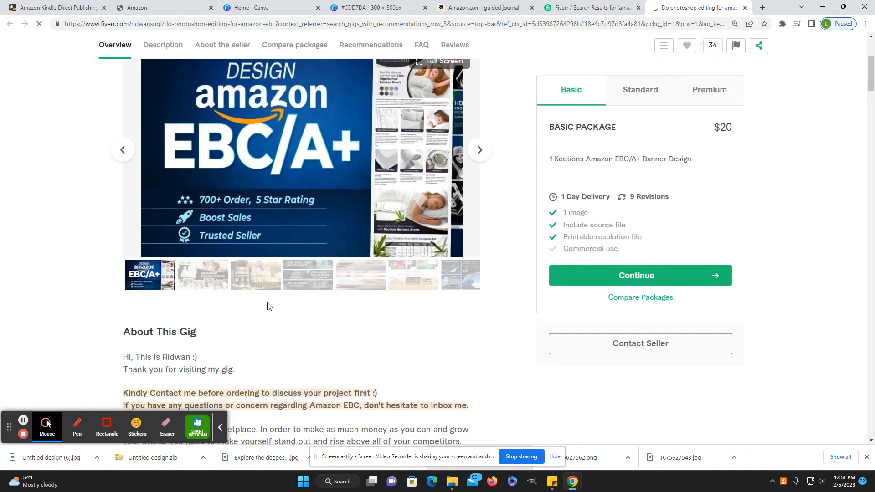
{"action": "key", "text": "ctrl+w"}
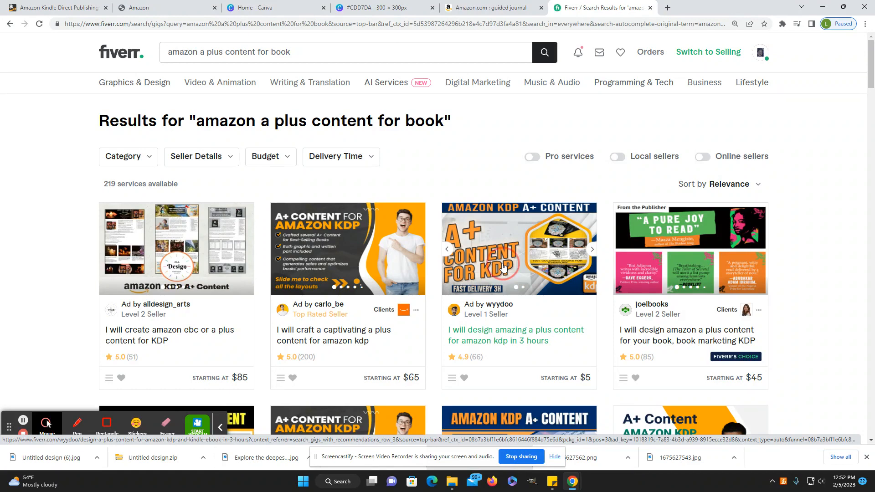
- Open the 'A+ content design for Amazon KDP in 3 hours' gig and scroll its page
{"action": "left_click", "coordinate": [589, 385]}
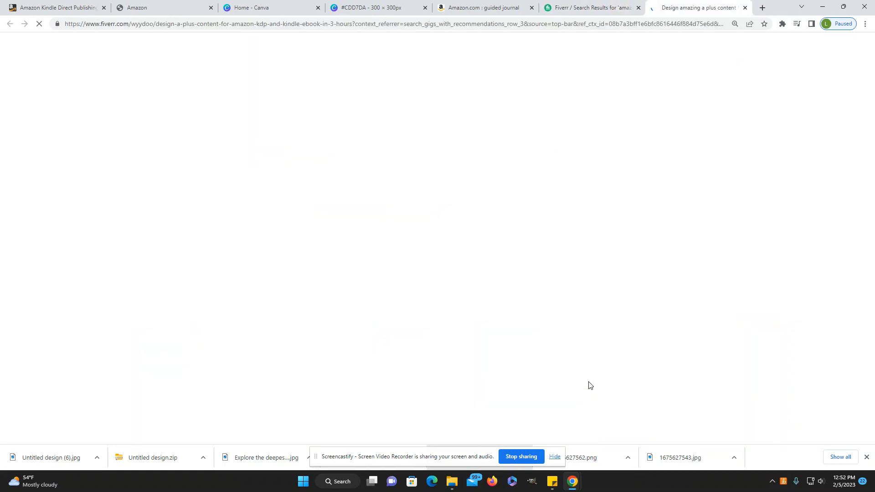
{"action": "scroll", "coordinate": [527, 384], "scroll_direction": "down", "scroll_amount": 1}
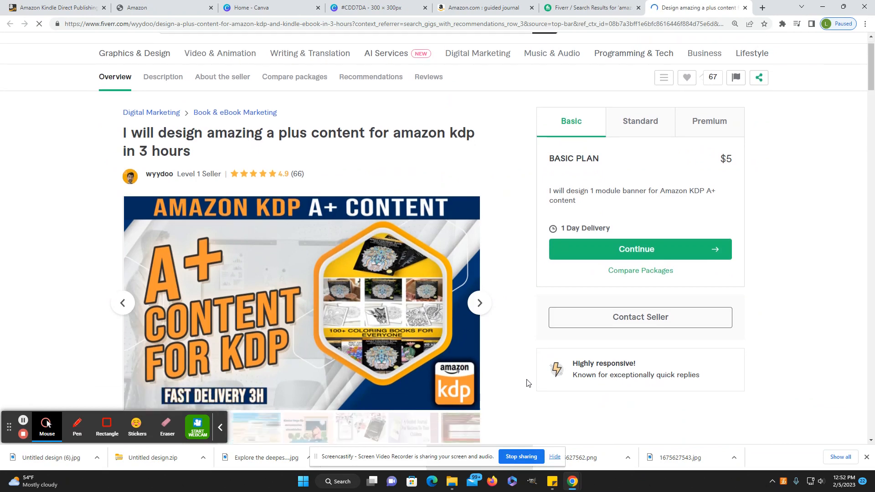
{"action": "scroll", "coordinate": [527, 384], "scroll_direction": "down", "scroll_amount": 1}
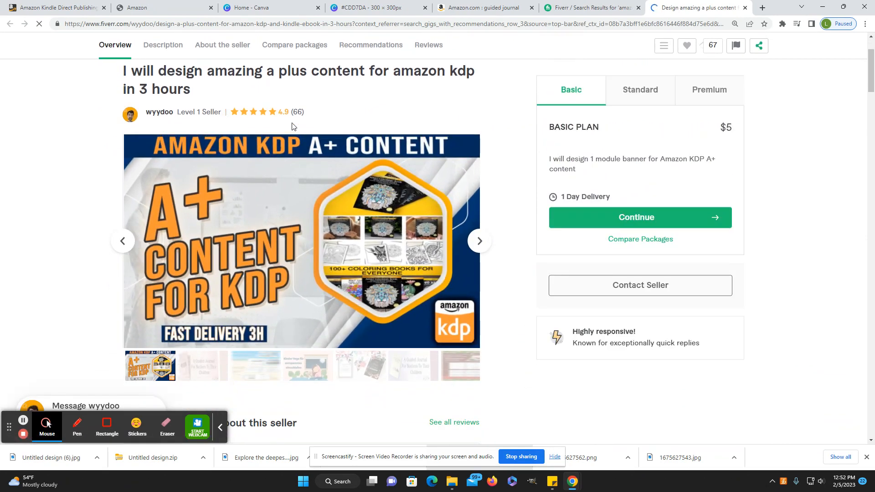
- Page through six sample designs in the gig gallery, then return to the top
{"action": "left_click", "coordinate": [480, 243]}
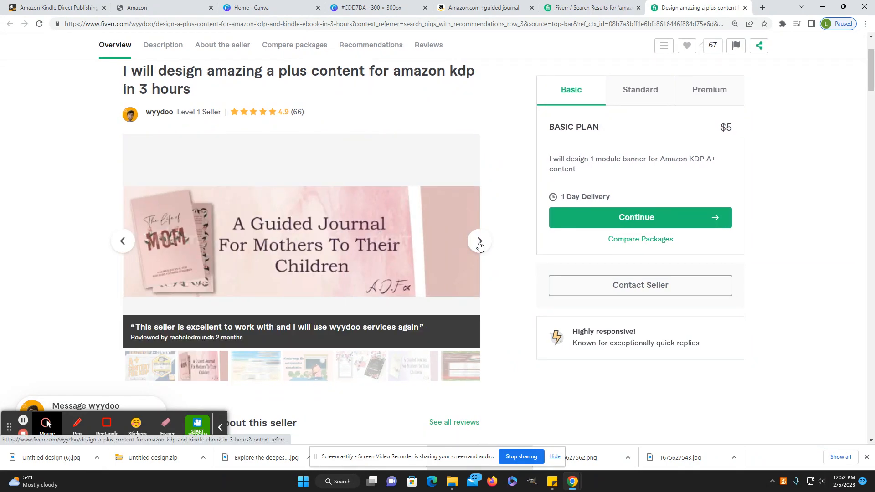
{"action": "left_click", "coordinate": [480, 242]}
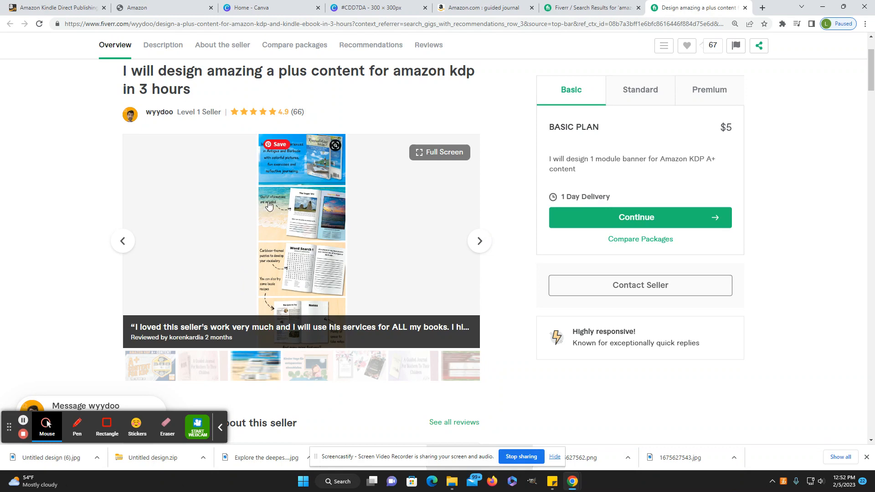
{"action": "left_click", "coordinate": [478, 244]}
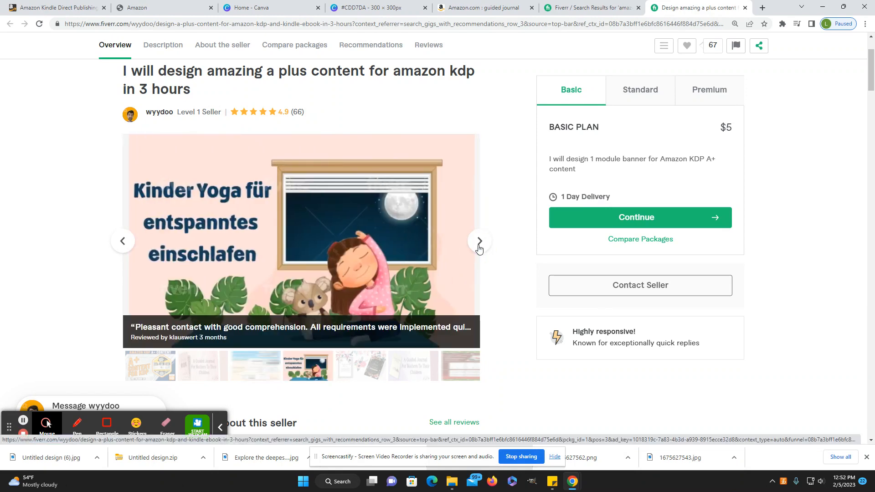
{"action": "left_click", "coordinate": [478, 243]}
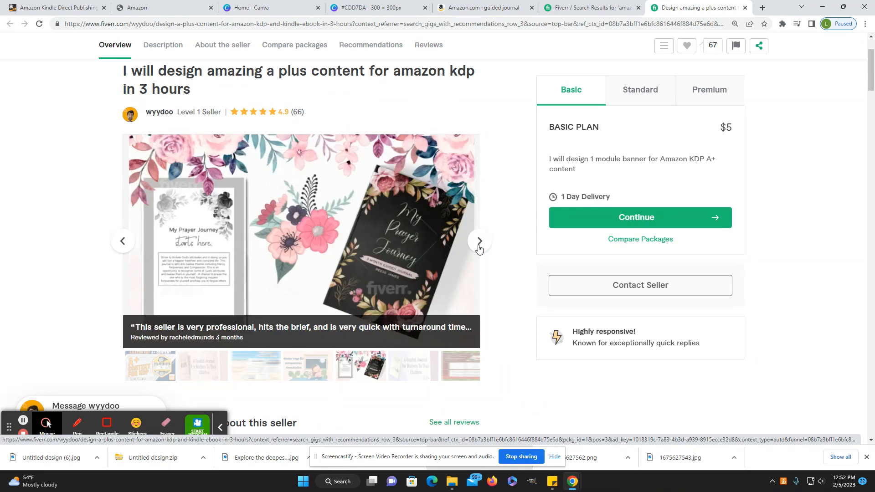
{"action": "left_click", "coordinate": [479, 246]}
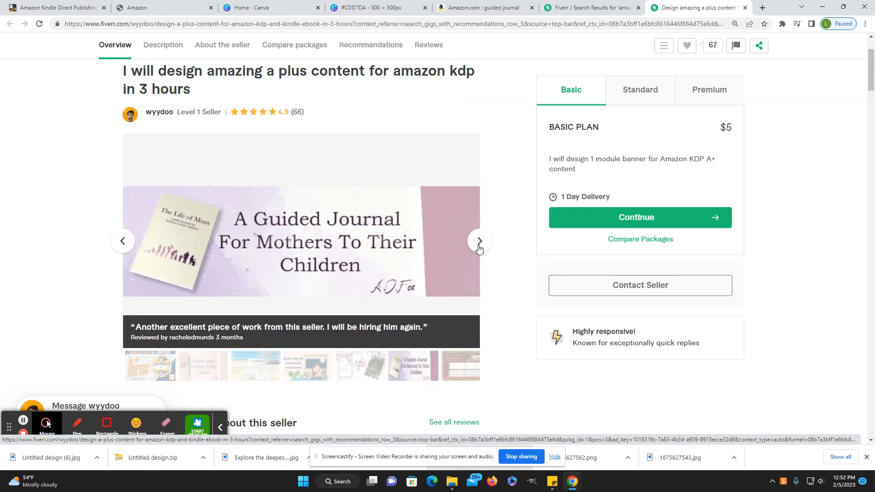
{"action": "left_click", "coordinate": [478, 246]}
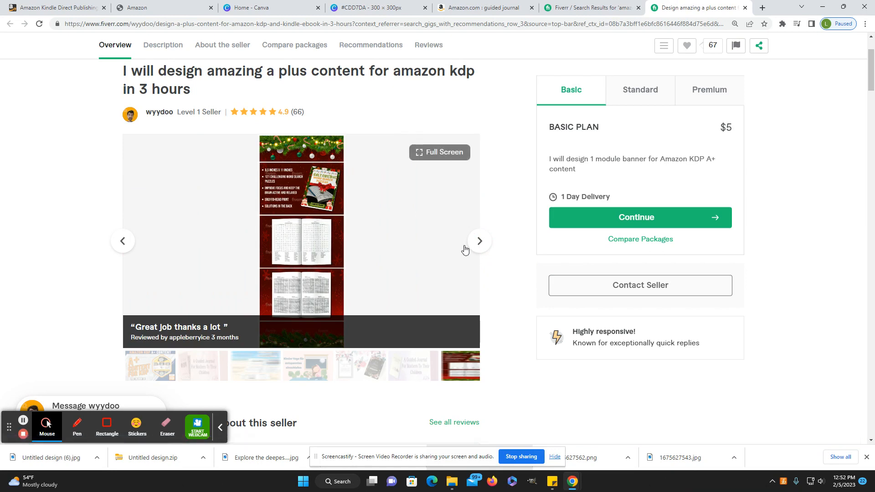
{"action": "scroll", "coordinate": [492, 273], "scroll_direction": "up", "scroll_amount": 2}
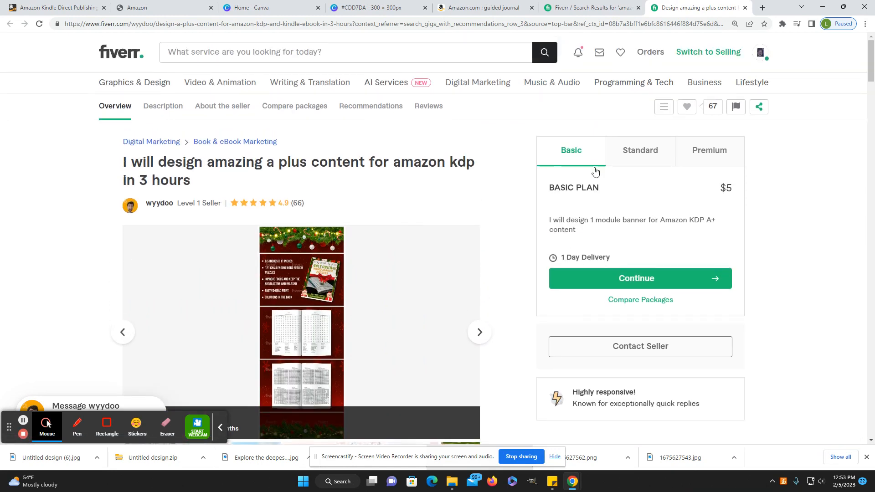
- Compare the gig's Basic $5, Standard $15 and Premium $20 packages
{"action": "left_click", "coordinate": [642, 157]}
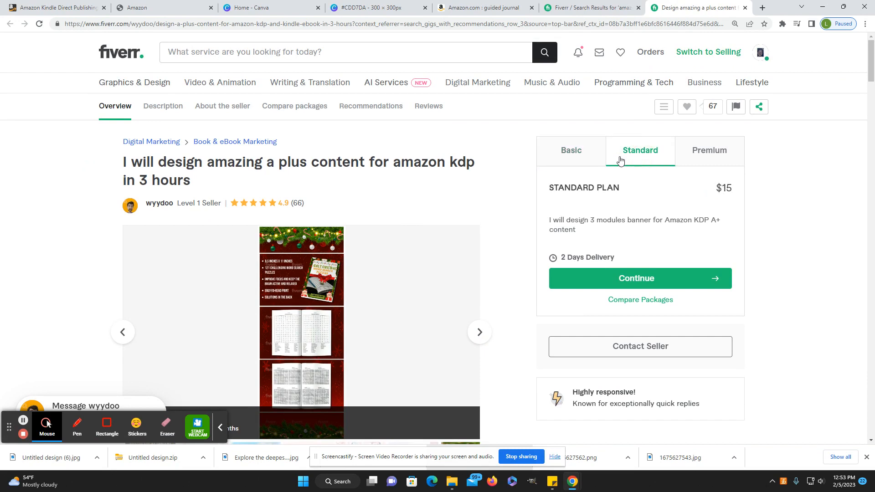
{"action": "left_click", "coordinate": [584, 156]}
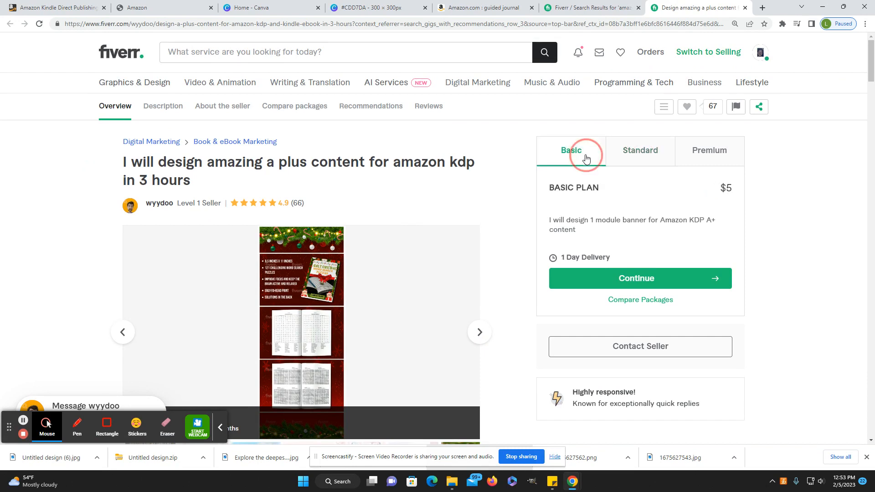
{"action": "left_click", "coordinate": [651, 156]}
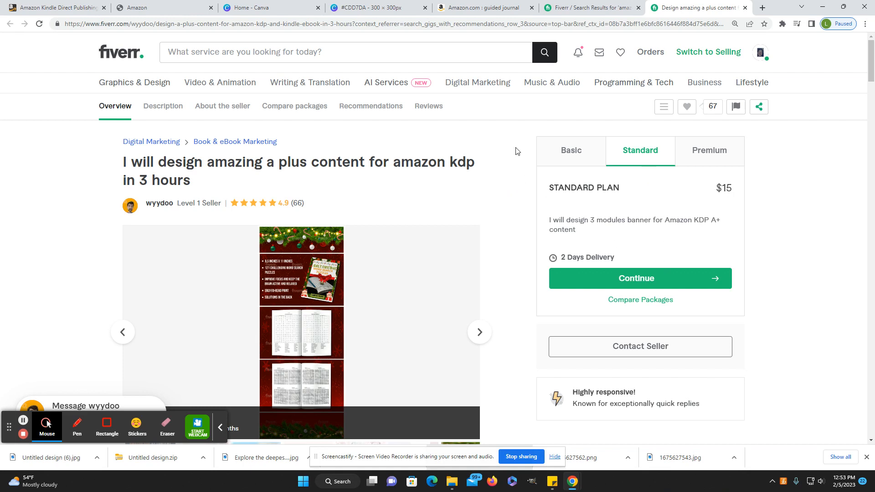
{"action": "left_click", "coordinate": [686, 158]}
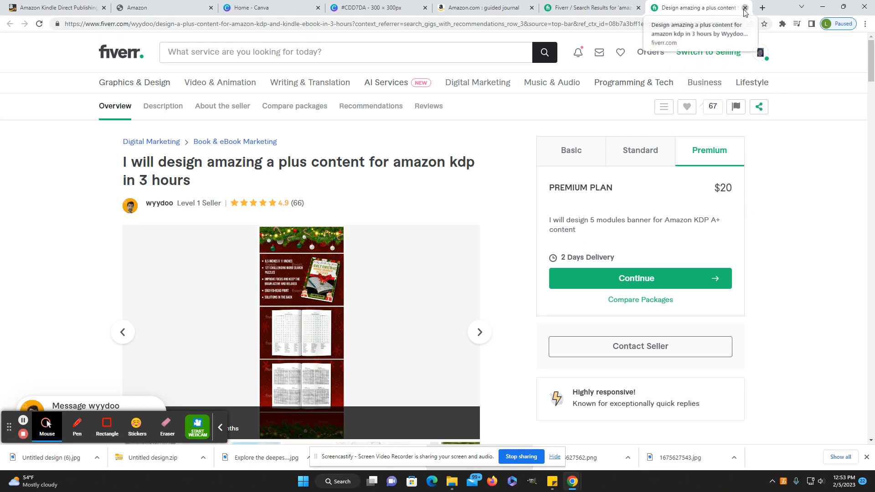
- Close the gig to return to the 219 'amazon a plus content for book' results
{"action": "left_click", "coordinate": [744, 8]}
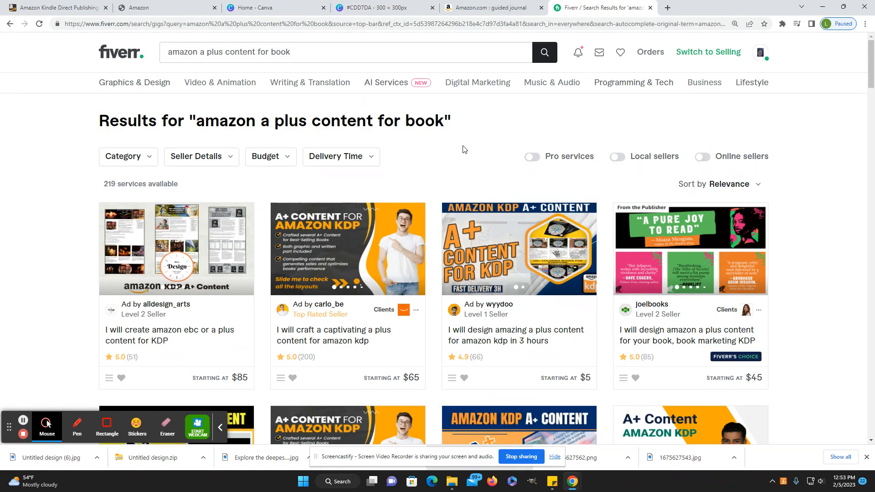
{"action": "scroll", "coordinate": [461, 149], "scroll_direction": "down", "scroll_amount": 4}
{"action": "scroll", "coordinate": [461, 149], "scroll_direction": "up", "scroll_amount": 4}
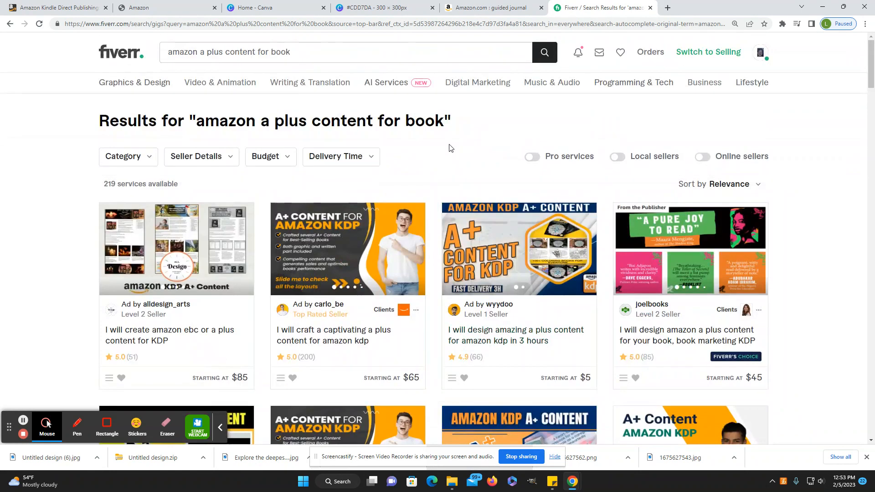
- In Canva, select the lined paper image on page 1 and apply a Drop shadow via Edit image
{"action": "left_click", "coordinate": [369, 7]}
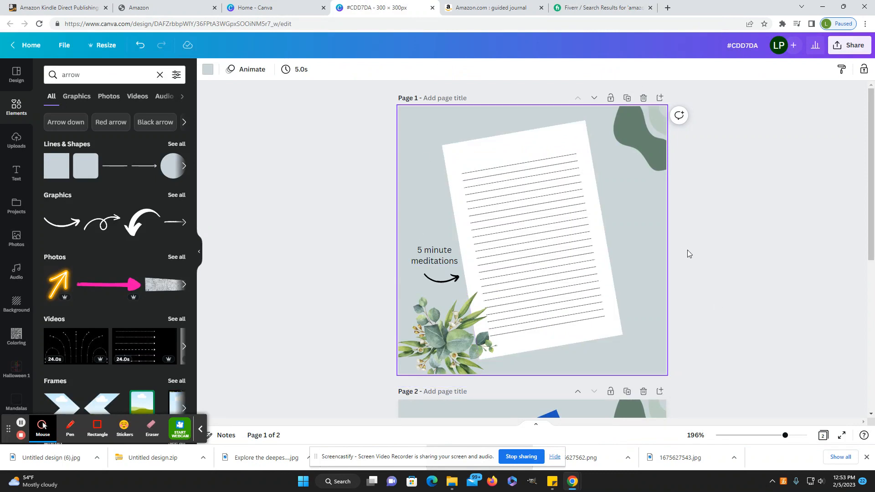
{"action": "left_click", "coordinate": [560, 236]}
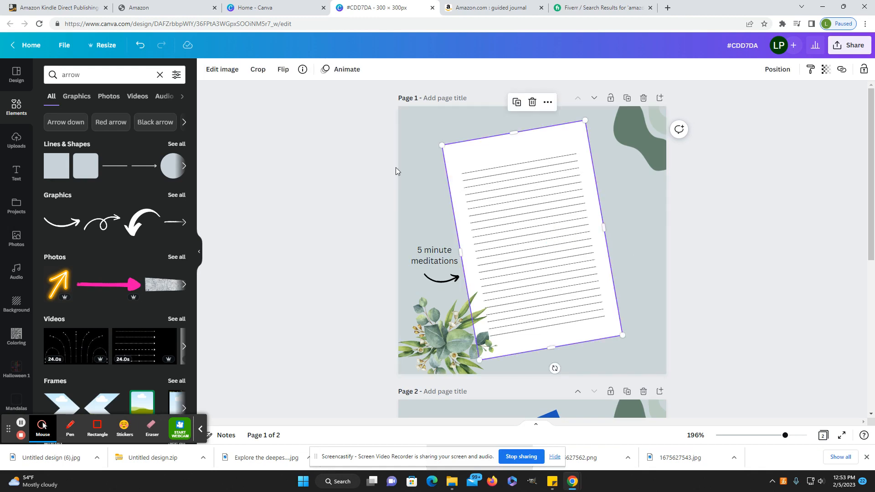
{"action": "left_click", "coordinate": [223, 73]}
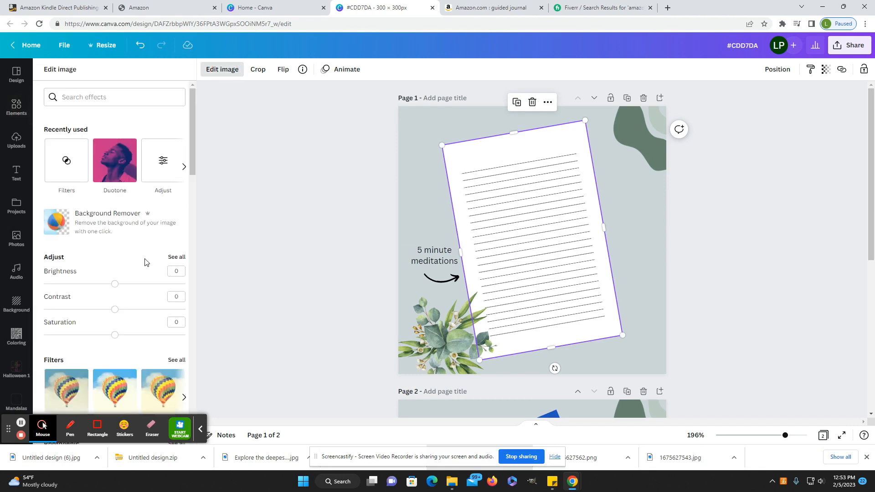
{"action": "scroll", "coordinate": [97, 258], "scroll_direction": "down", "scroll_amount": 6}
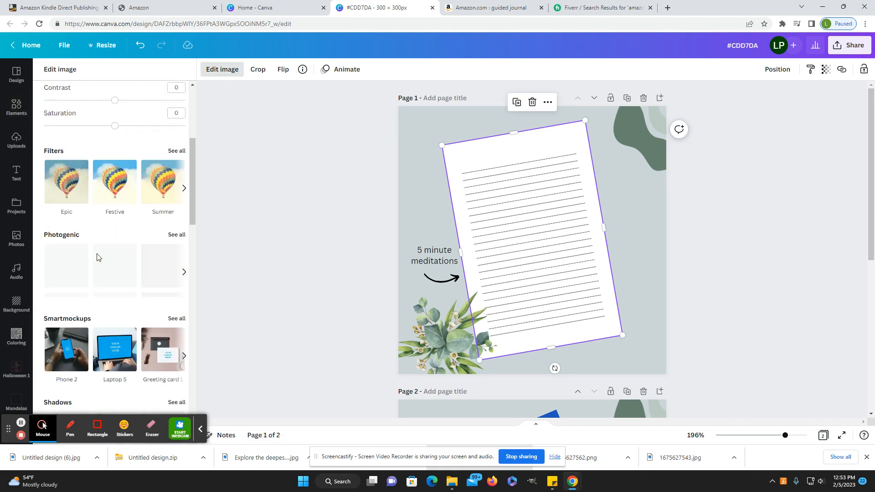
{"action": "scroll", "coordinate": [101, 264], "scroll_direction": "down", "scroll_amount": 5}
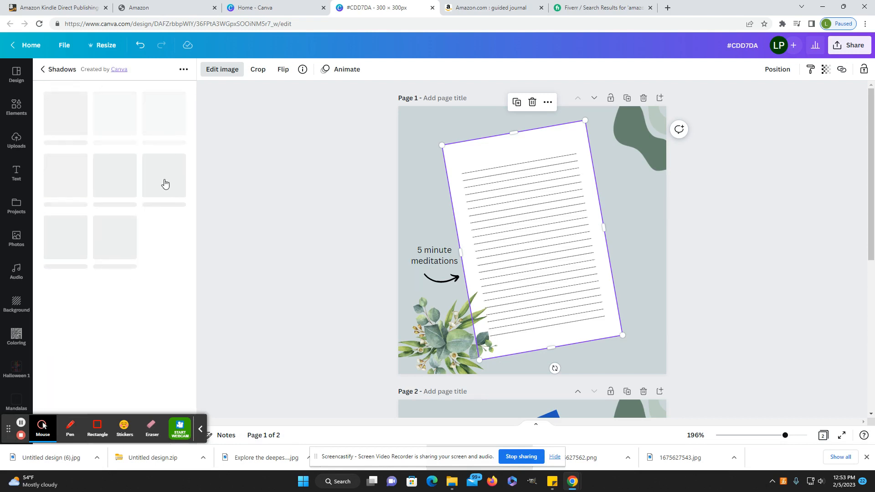
{"action": "left_click", "coordinate": [166, 119]}
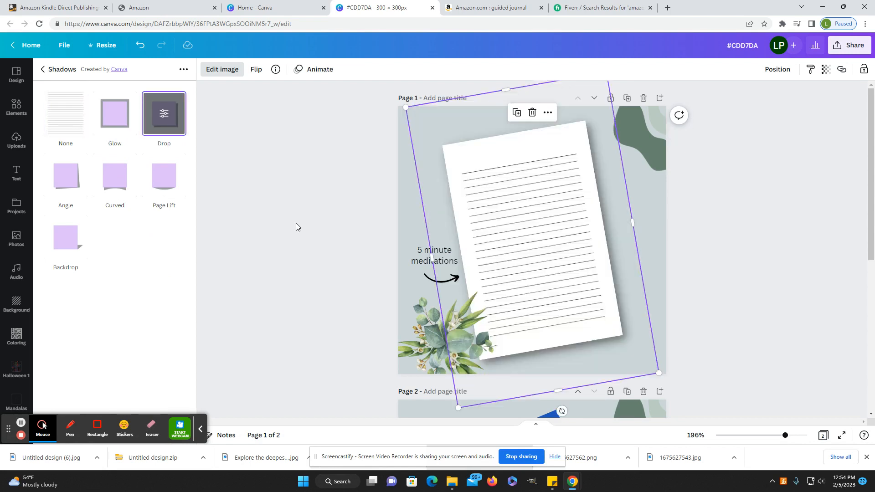
{"action": "left_click", "coordinate": [296, 222]}
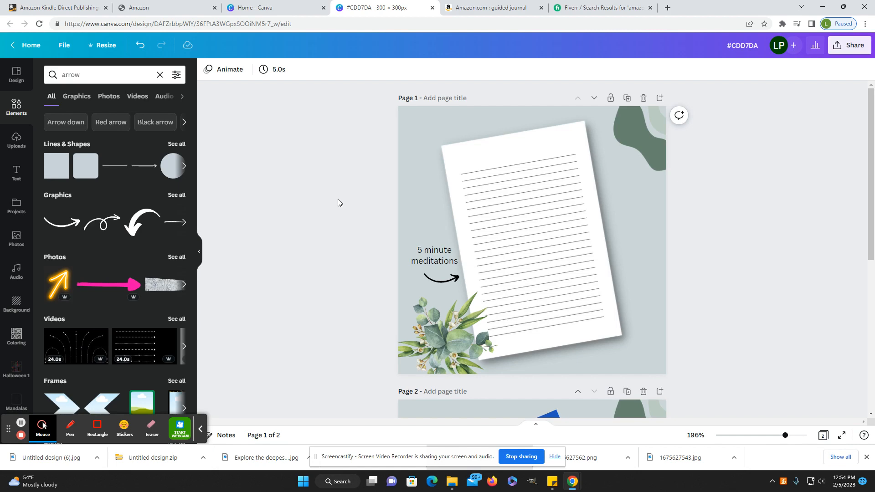
- Switch between the Fiverr results, Amazon guided journal results and Canva design tabs
{"action": "left_click", "coordinate": [588, 6]}
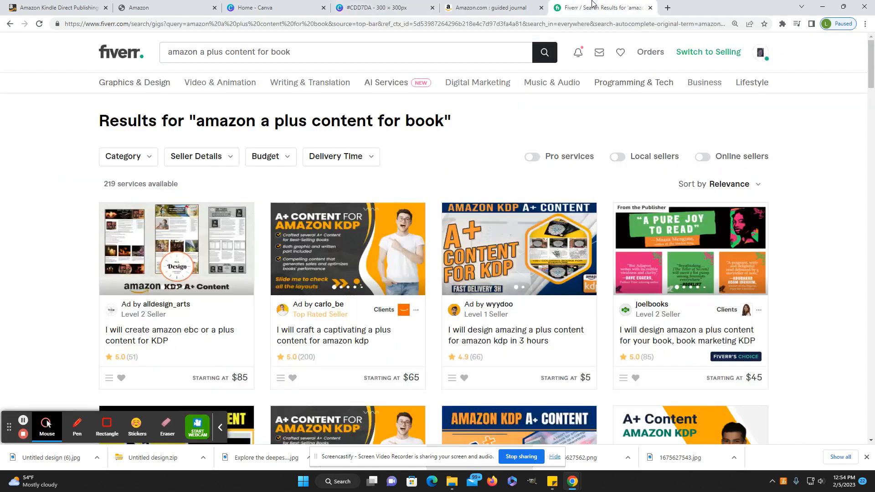
{"action": "left_click", "coordinate": [380, 8]}
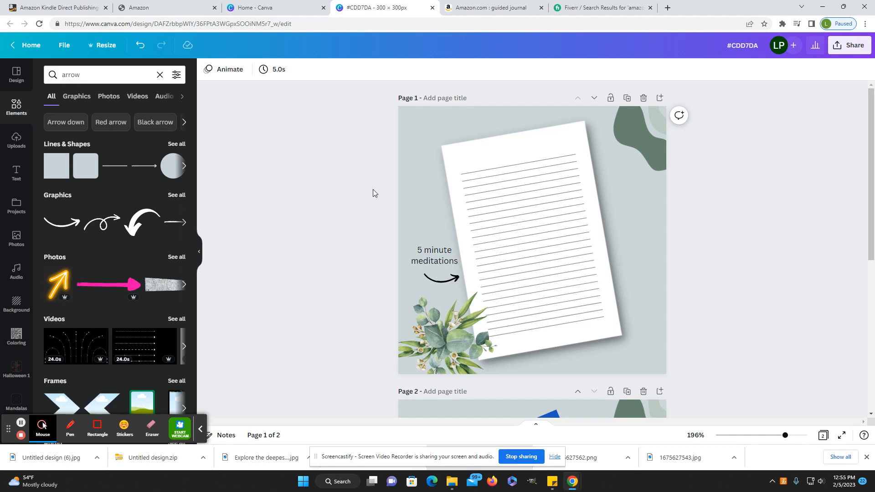
{"action": "left_click", "coordinate": [503, 7]}
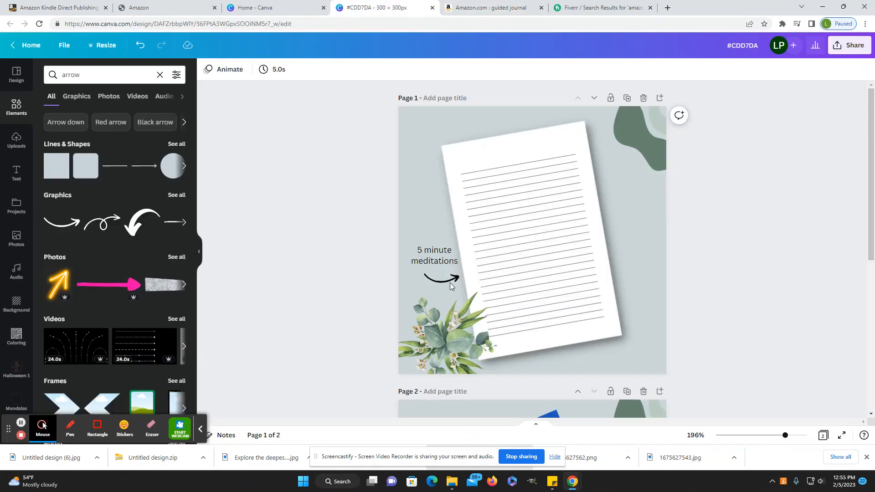
{"action": "left_click", "coordinate": [407, 7]}
{"action": "left_click", "coordinate": [441, 6]}
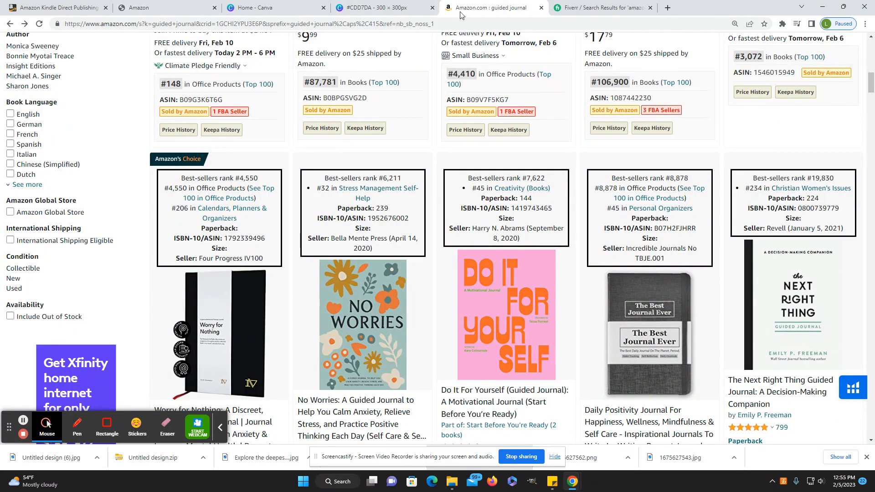
- Close the Amazon and Fiverr tabs and return to the #CDD7DA journal design editor
{"action": "left_click", "coordinate": [541, 8]}
{"action": "left_click", "coordinate": [542, 9]}
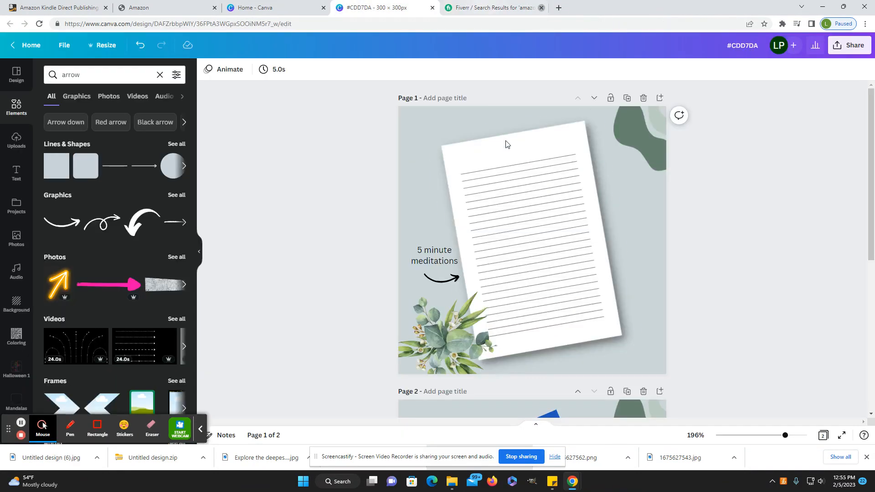
{"action": "scroll", "coordinate": [671, 163], "scroll_direction": "down", "scroll_amount": 6}
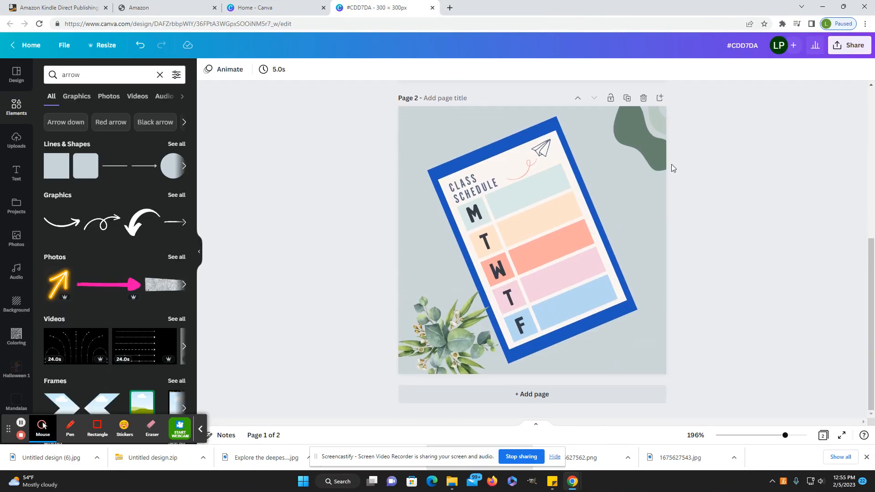
{"action": "scroll", "coordinate": [671, 164], "scroll_direction": "up", "scroll_amount": 6}
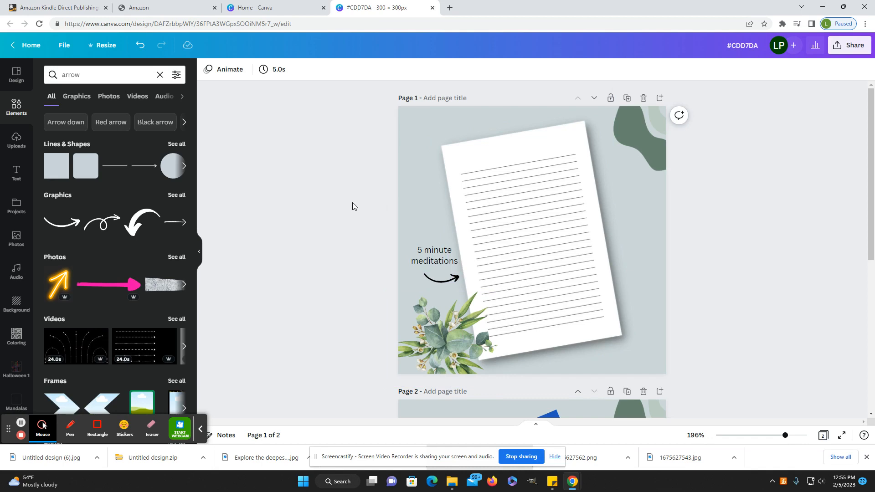
{"action": "scroll", "coordinate": [351, 205], "scroll_direction": "down", "scroll_amount": 4}
{"action": "scroll", "coordinate": [352, 205], "scroll_direction": "down", "scroll_amount": 2}
{"action": "scroll", "coordinate": [351, 201], "scroll_direction": "up", "scroll_amount": 6}
{"action": "left_click", "coordinate": [266, 7]}
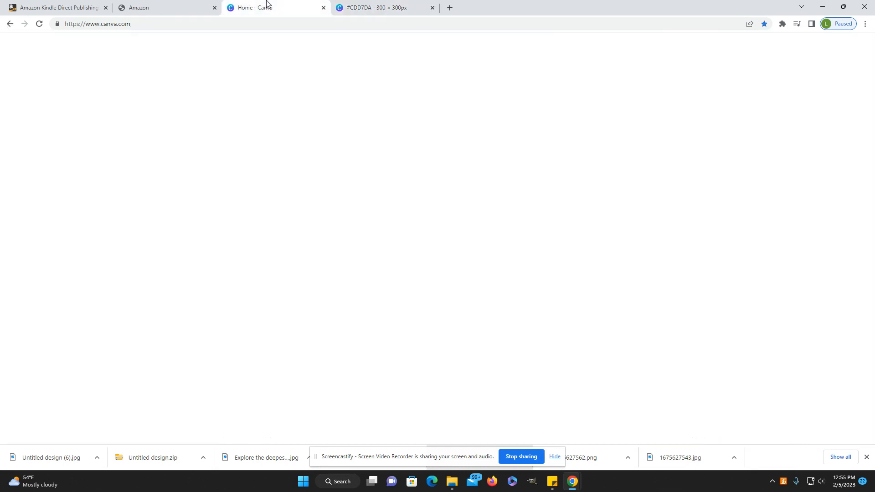
{"action": "left_click", "coordinate": [382, 7]}
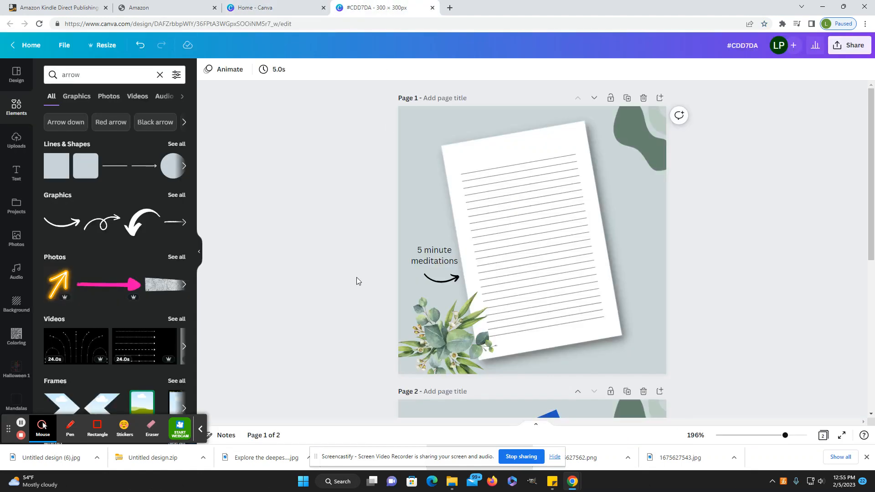